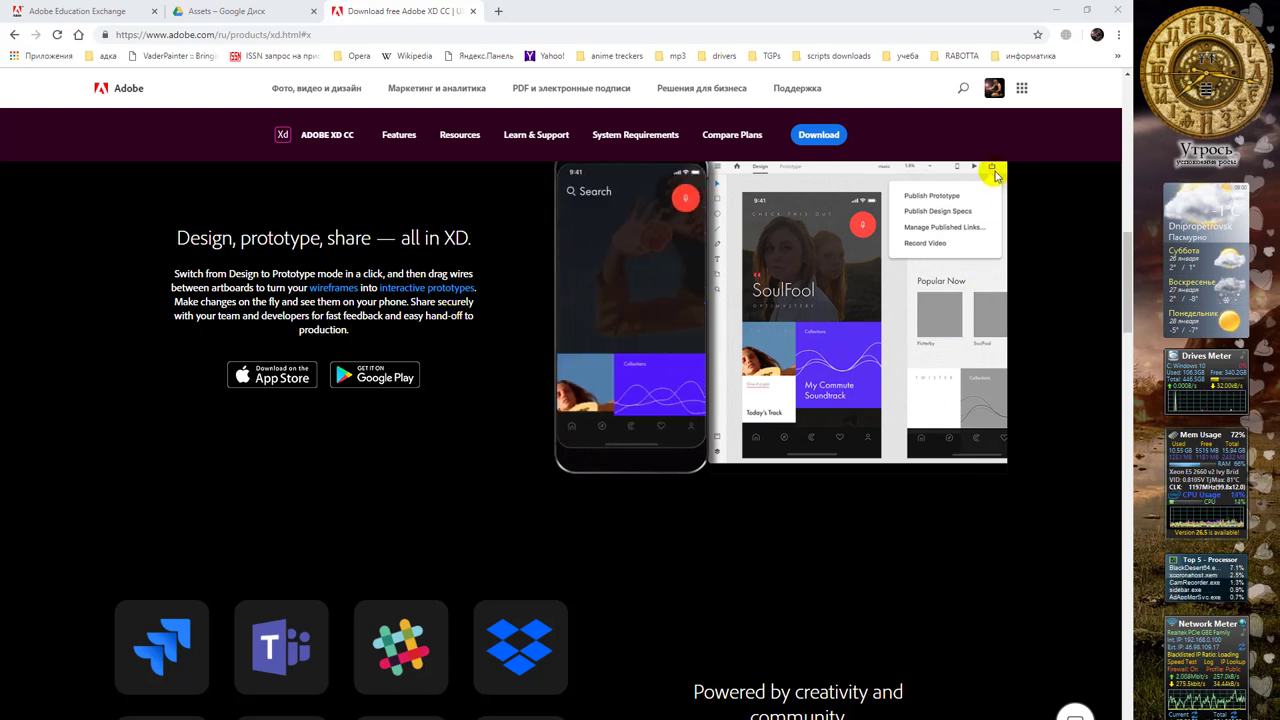
Step: Switch from the browser to Creative Cloud, launch XD CC, and close the Creative Cloud window
click(1058, 10)
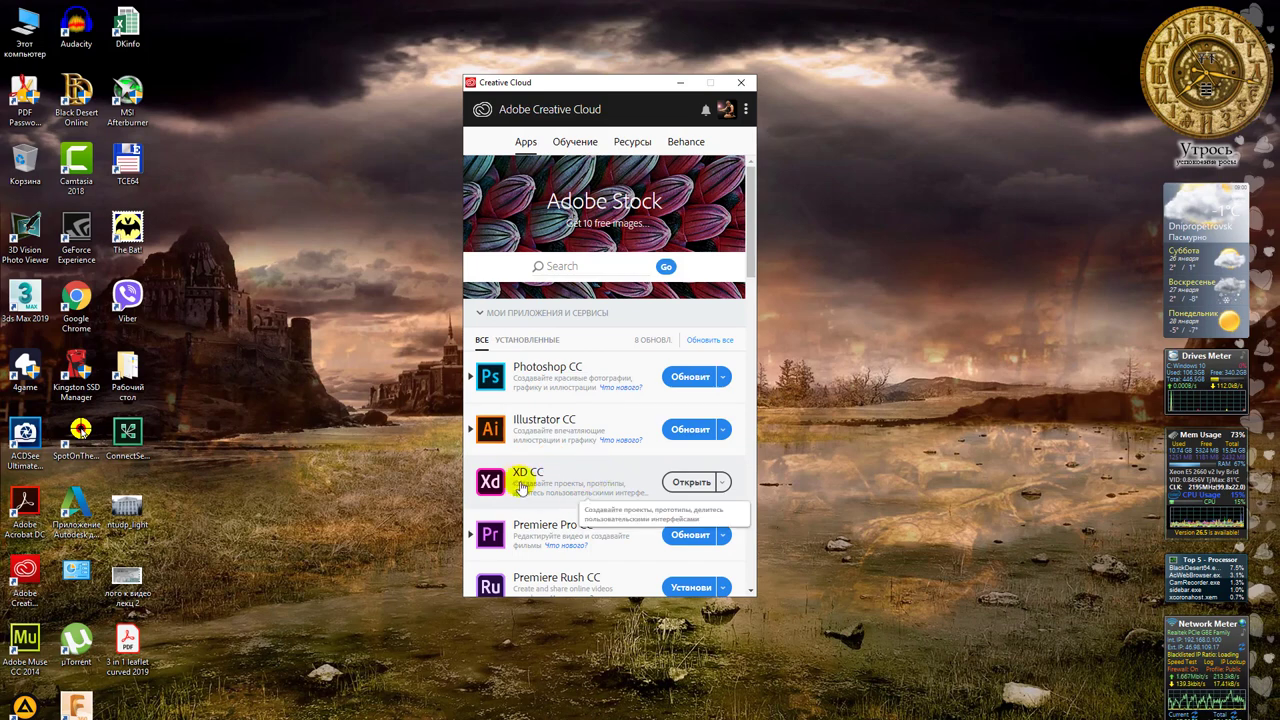
click(693, 484)
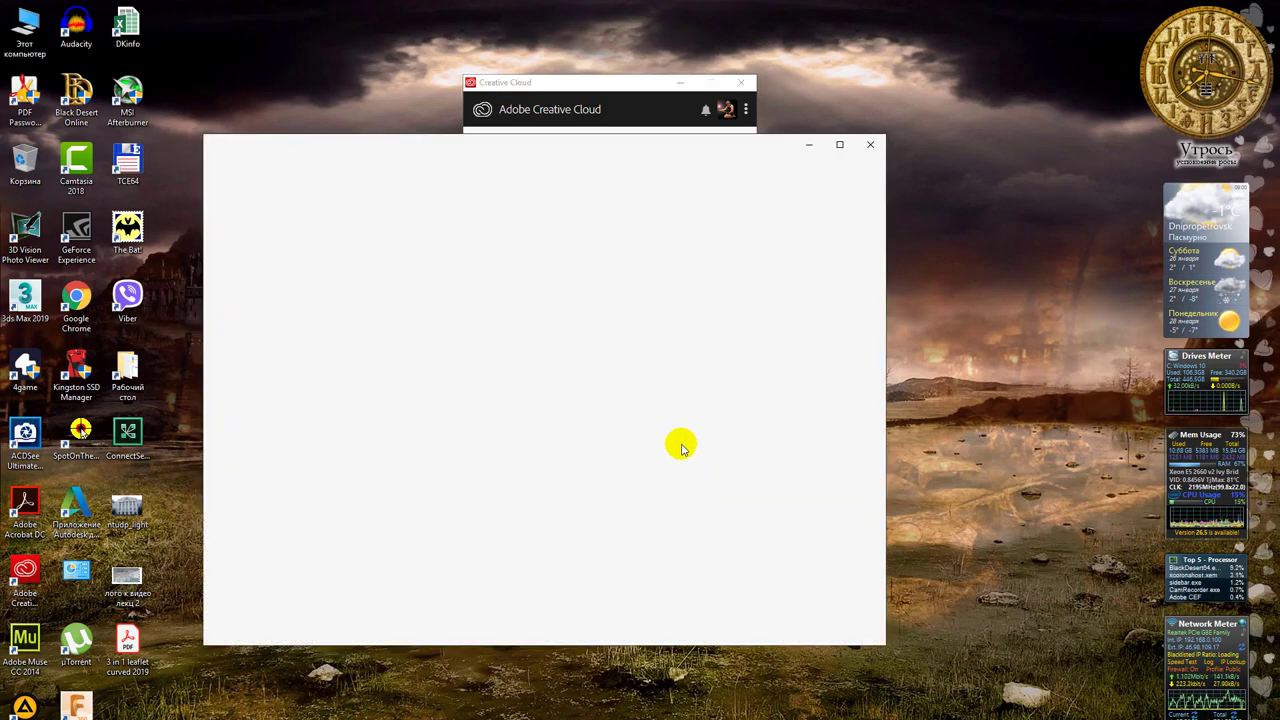
click(741, 82)
drag(665, 143, 678, 122)
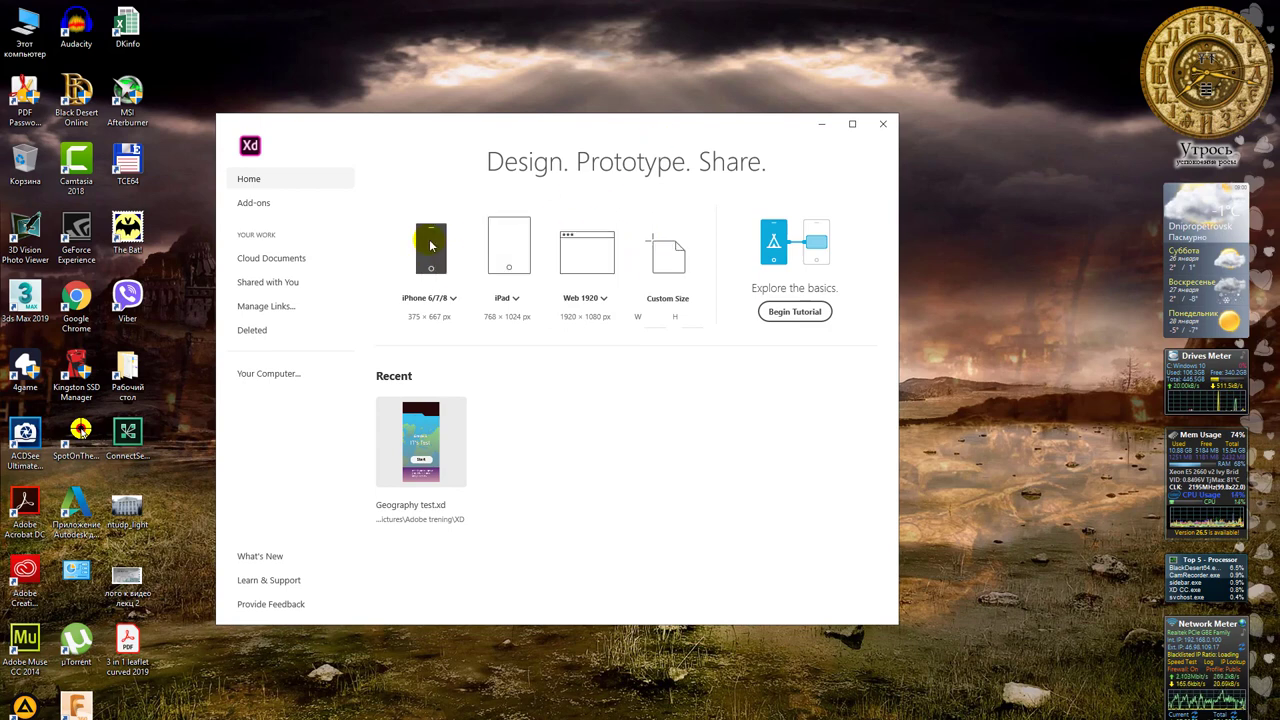
Step: Create an iPhone XR/XS Max (414 × 896) document and enlarge its window to cover most of the desktop
click(452, 300)
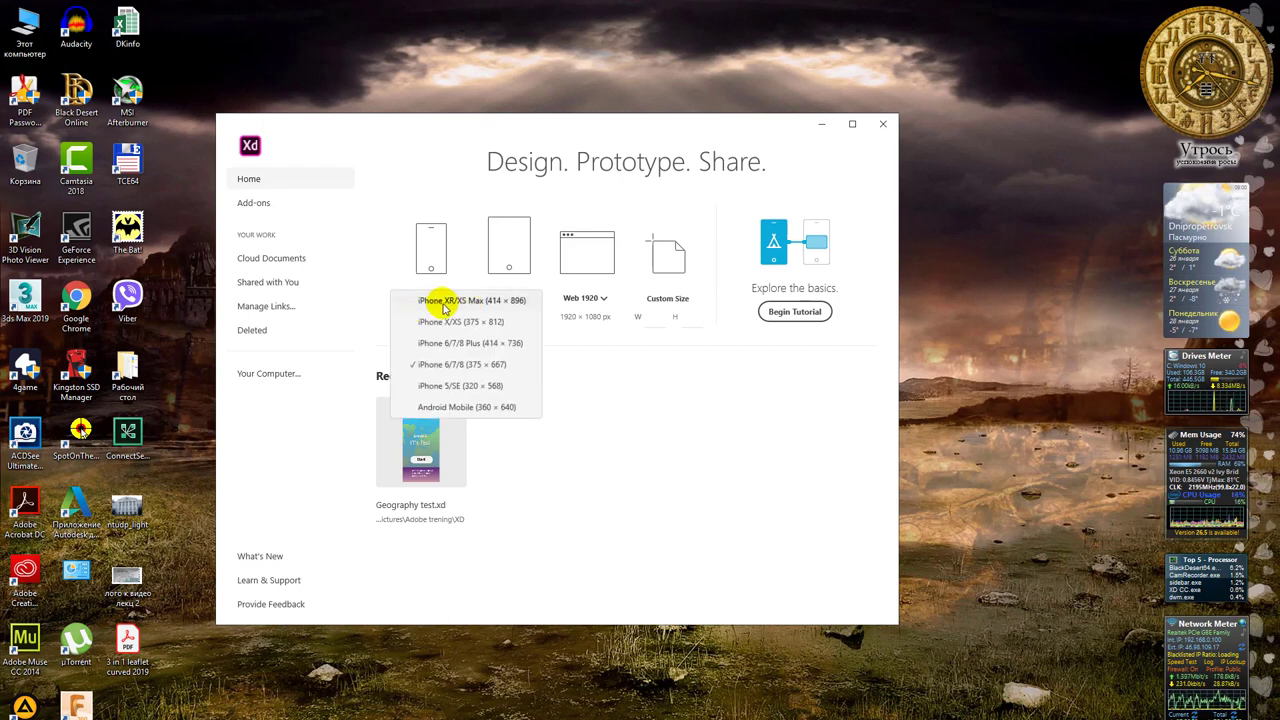
click(513, 305)
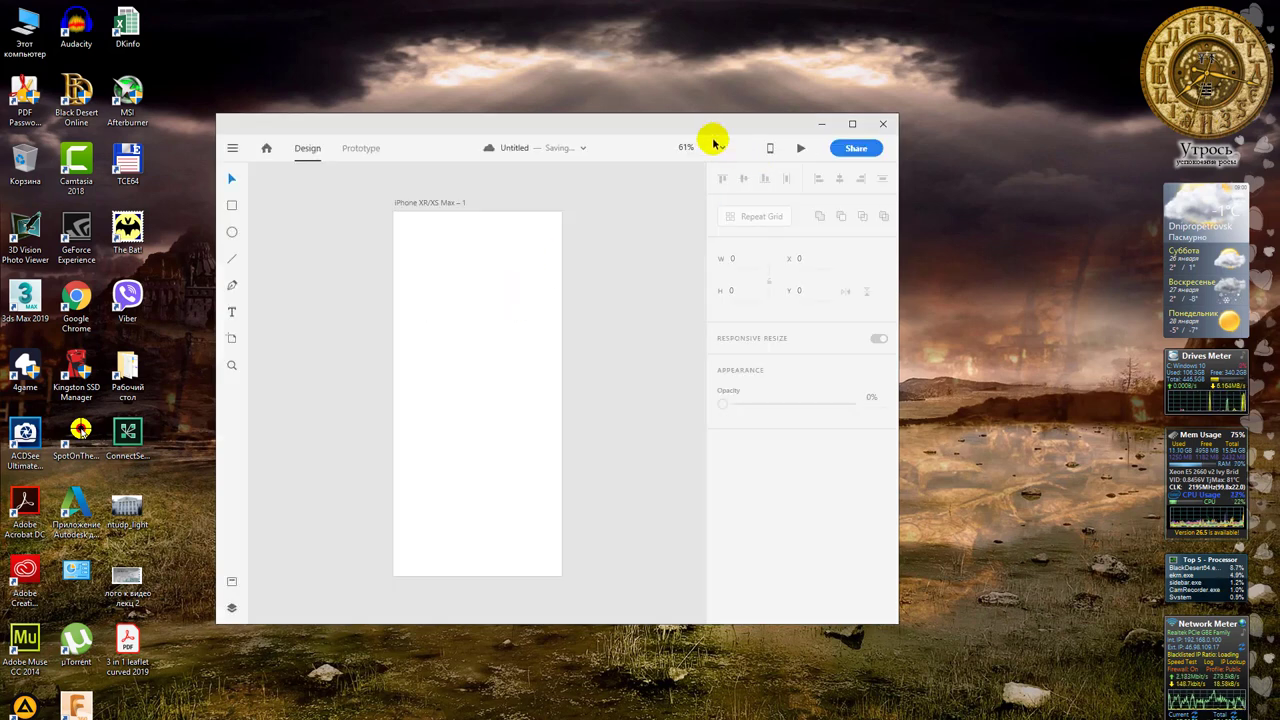
drag(712, 138, 462, 15)
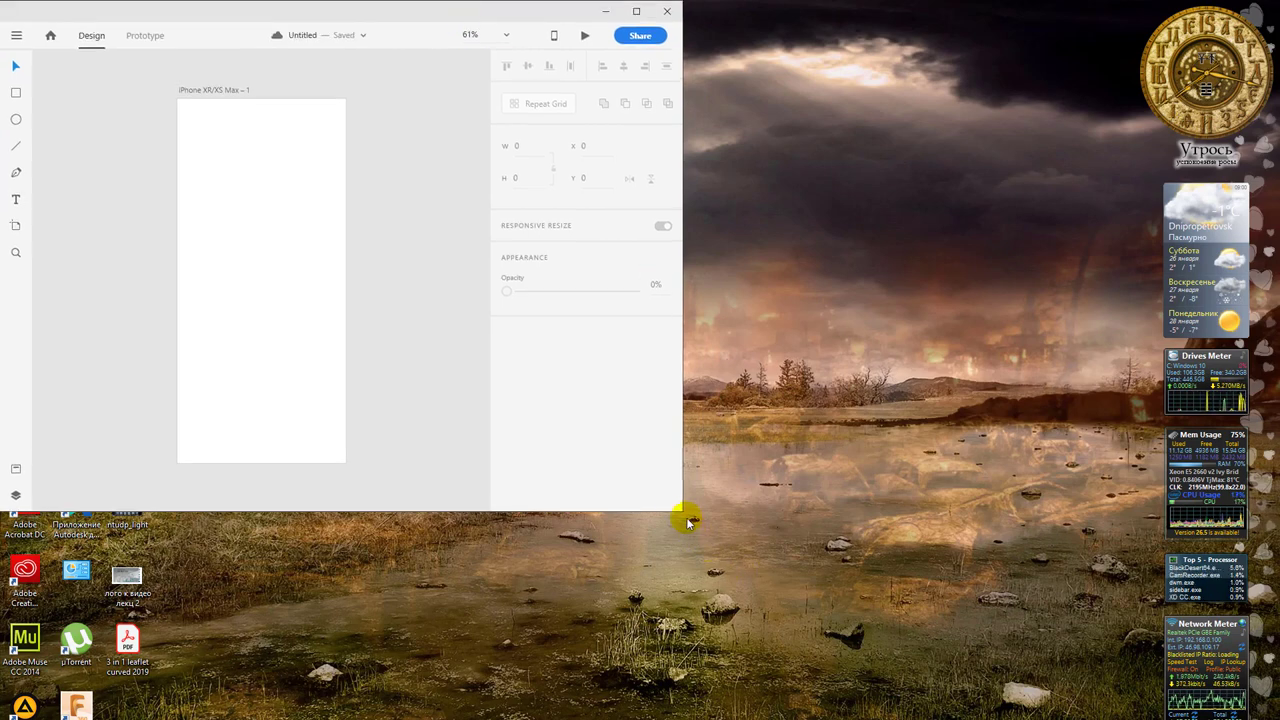
drag(682, 512, 1131, 690)
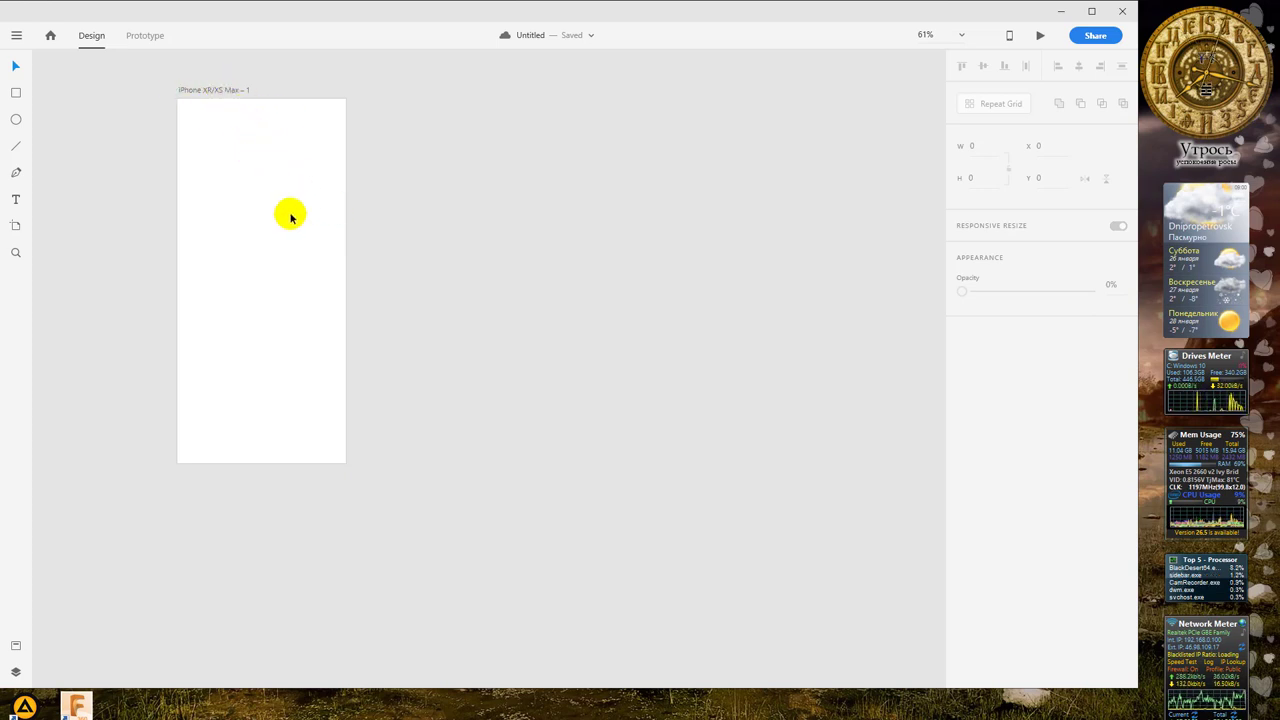
Step: Move the iPhone XR/XS Max artboard up slightly to Y -5 and deselect it
drag(311, 208, 557, 289)
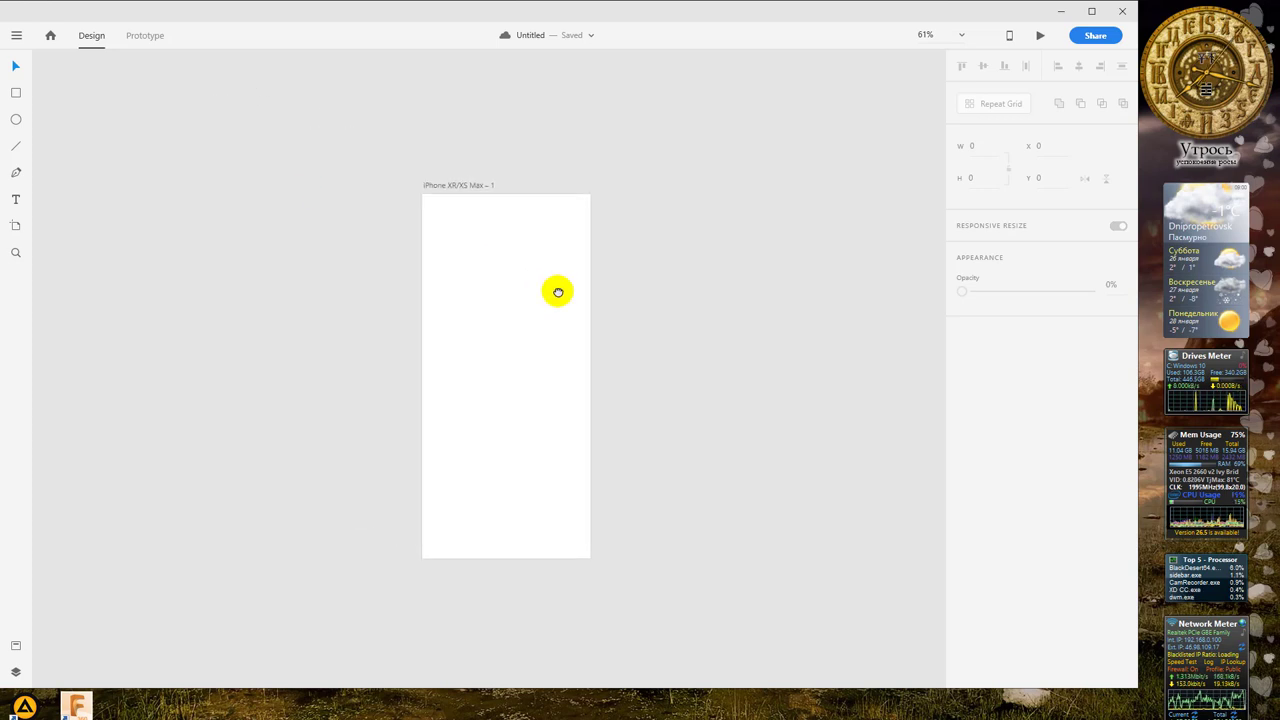
drag(508, 248, 520, 243)
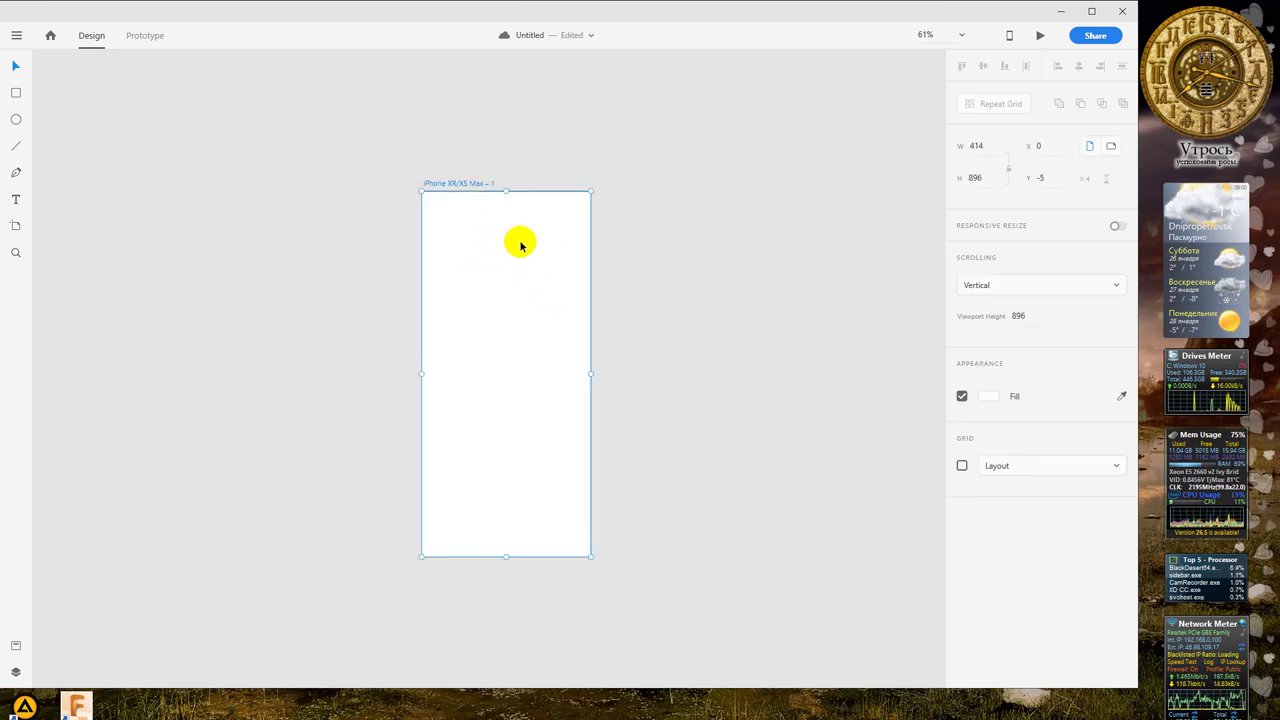
click(652, 245)
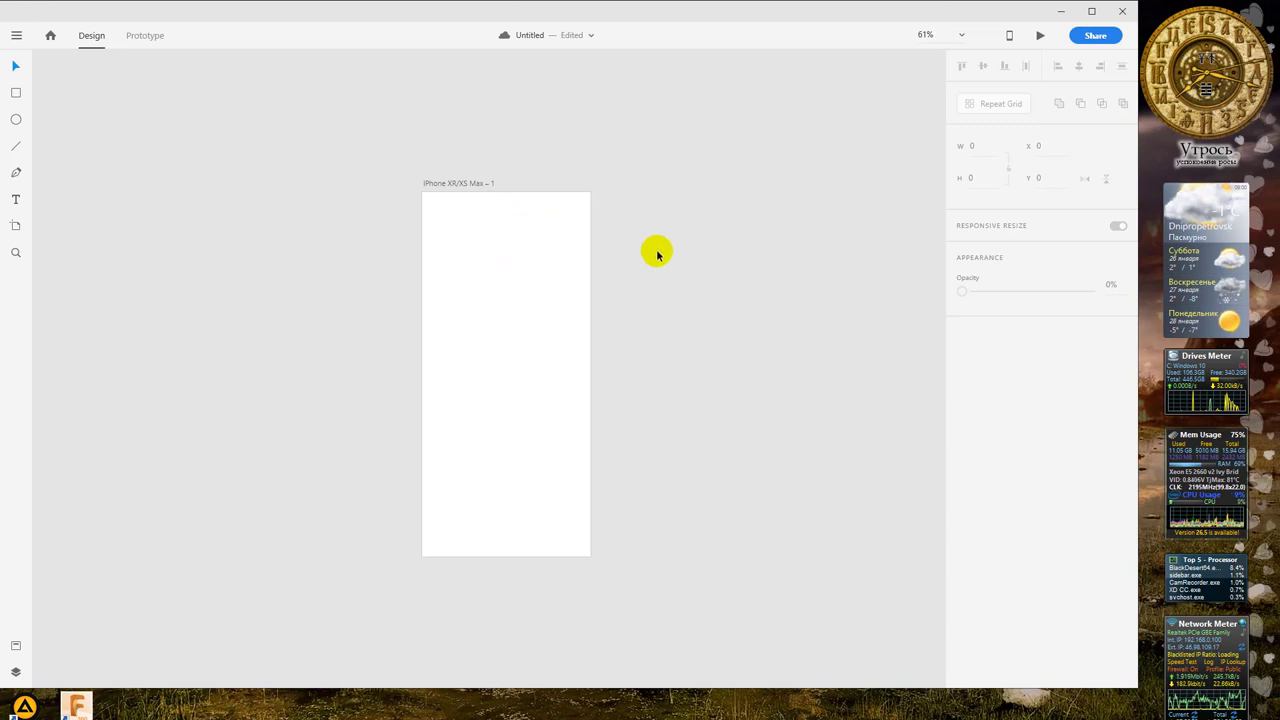
mouse_move(643, 258)
mouse_down()
mouse_move(677, 254)
mouse_move(638, 253)
mouse_up()
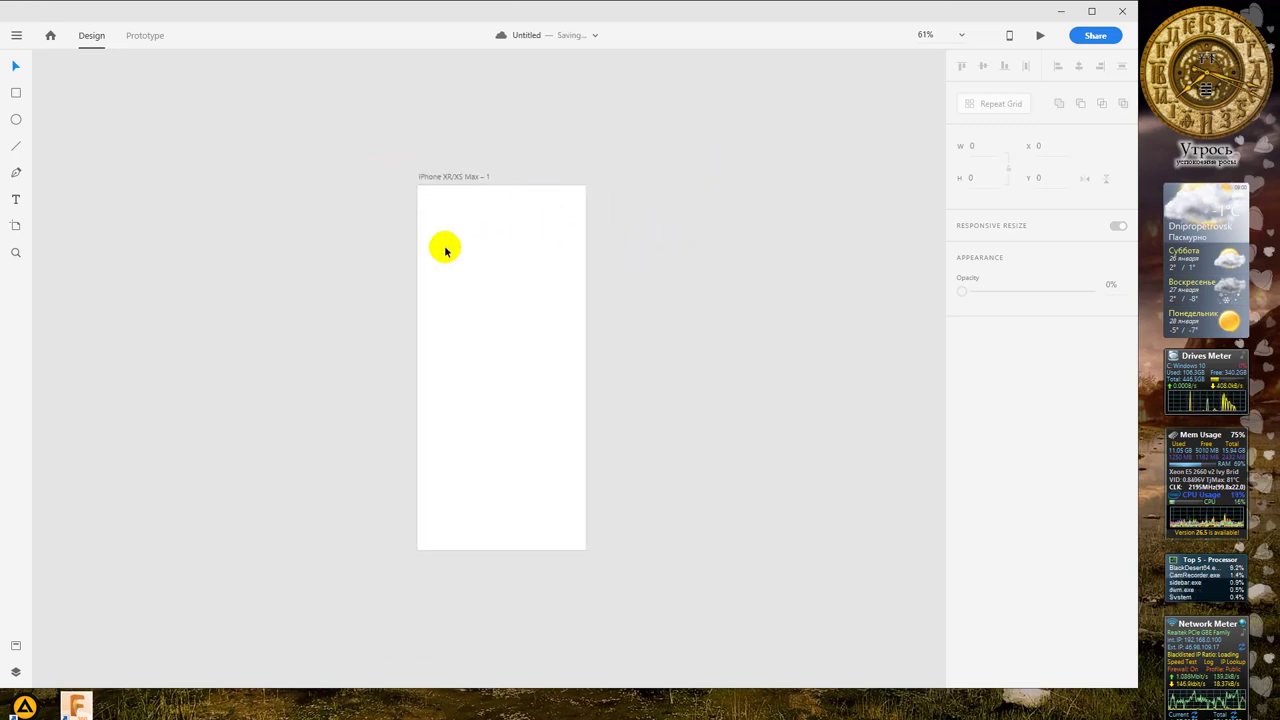
drag(660, 271, 645, 260)
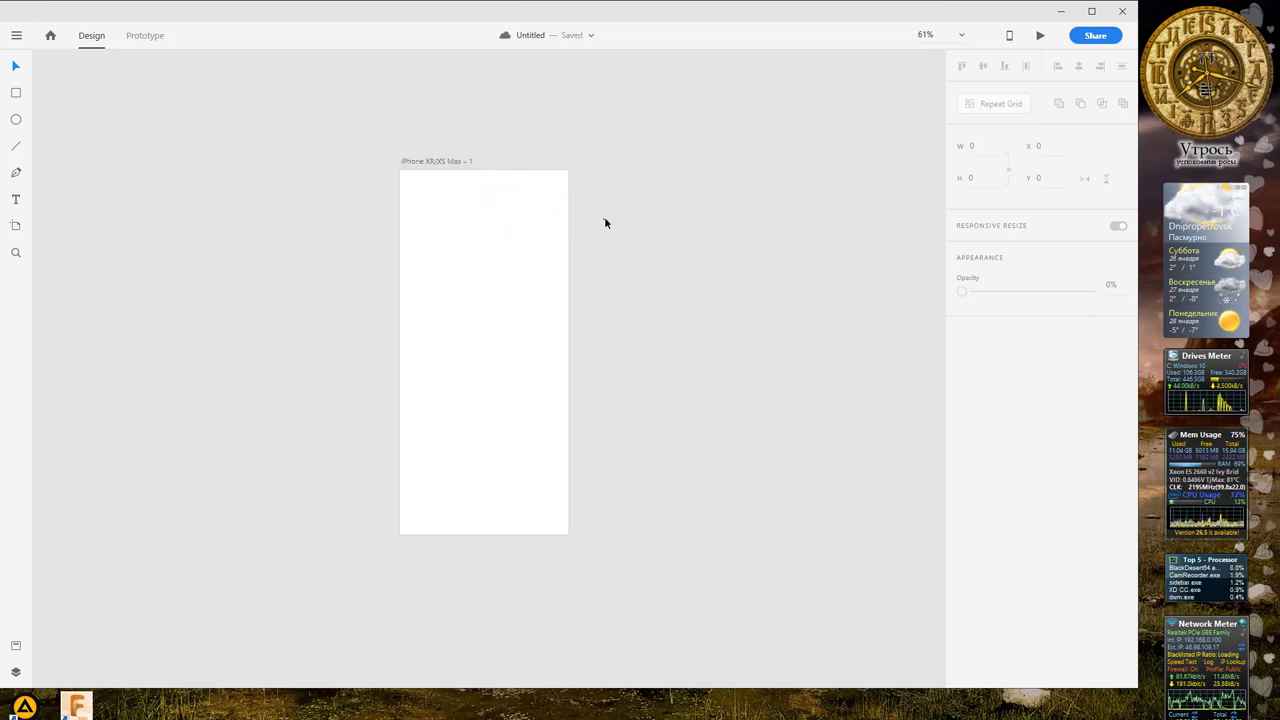
drag(606, 217, 645, 226)
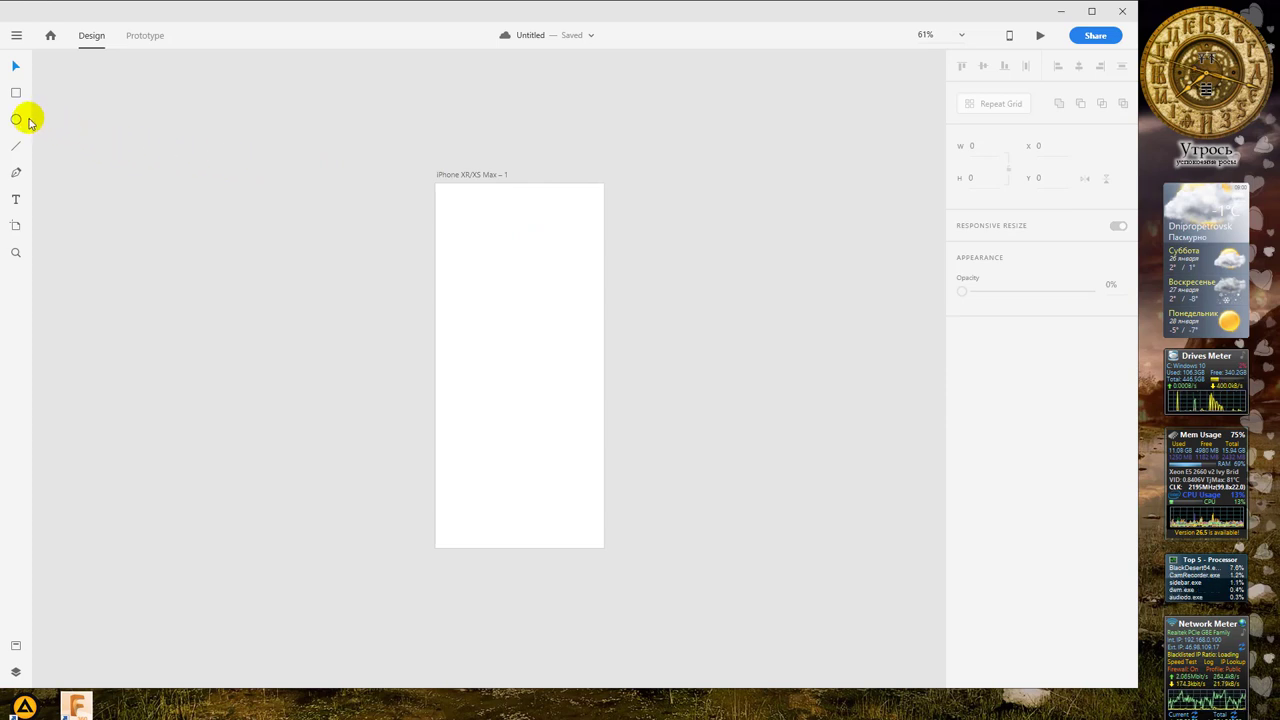
Step: Draw a closed, stepped header shape with the Pen tool across the artboard's upper edge, about 414 wide and 135 high
click(16, 172)
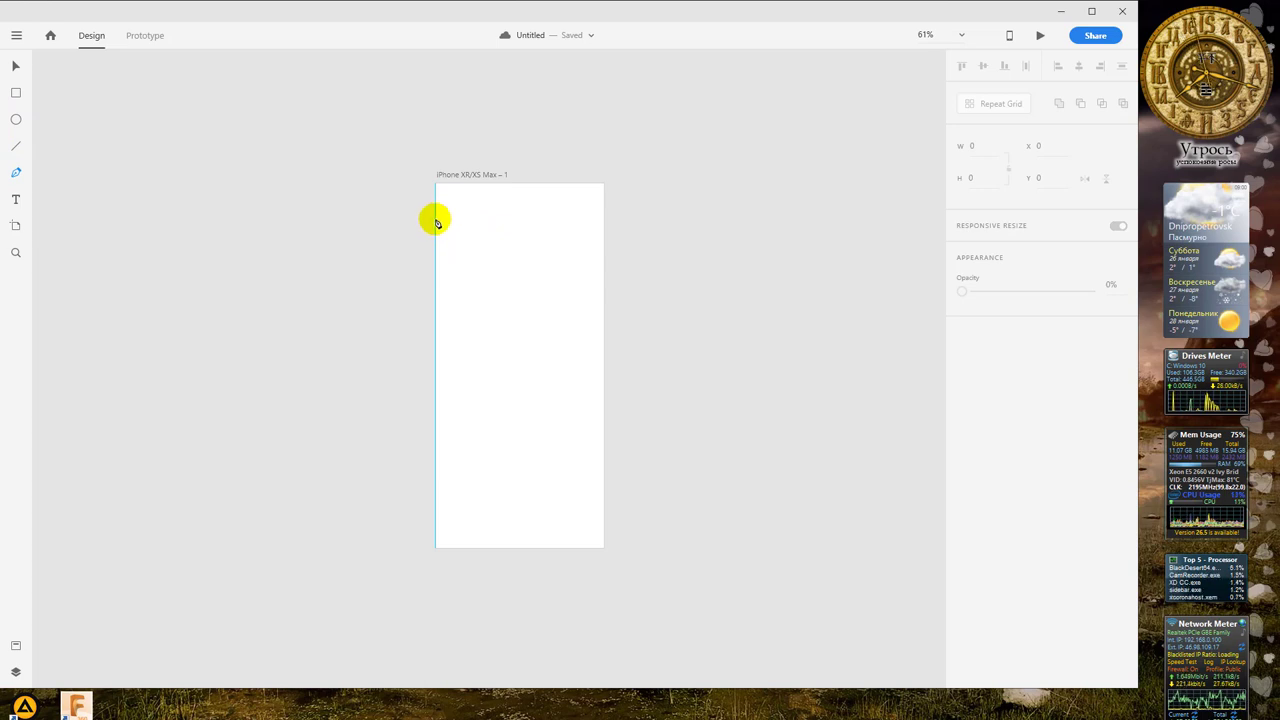
click(436, 225)
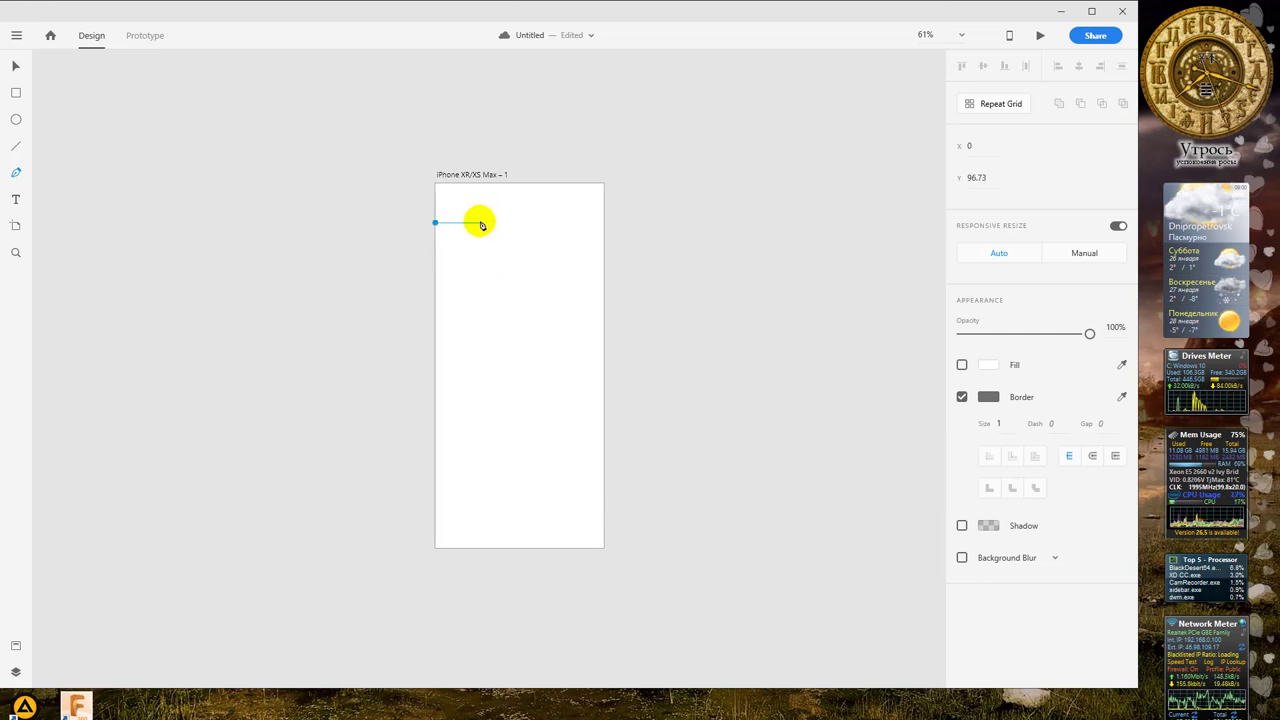
click(489, 224)
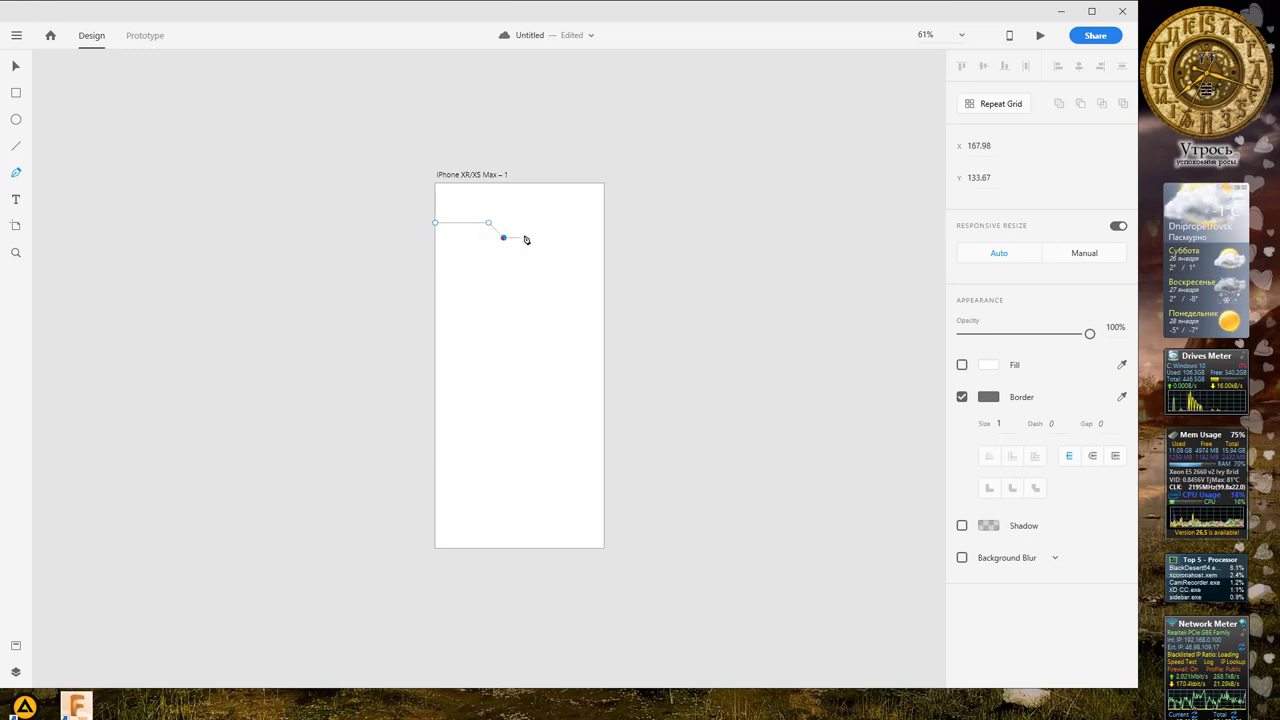
click(596, 236)
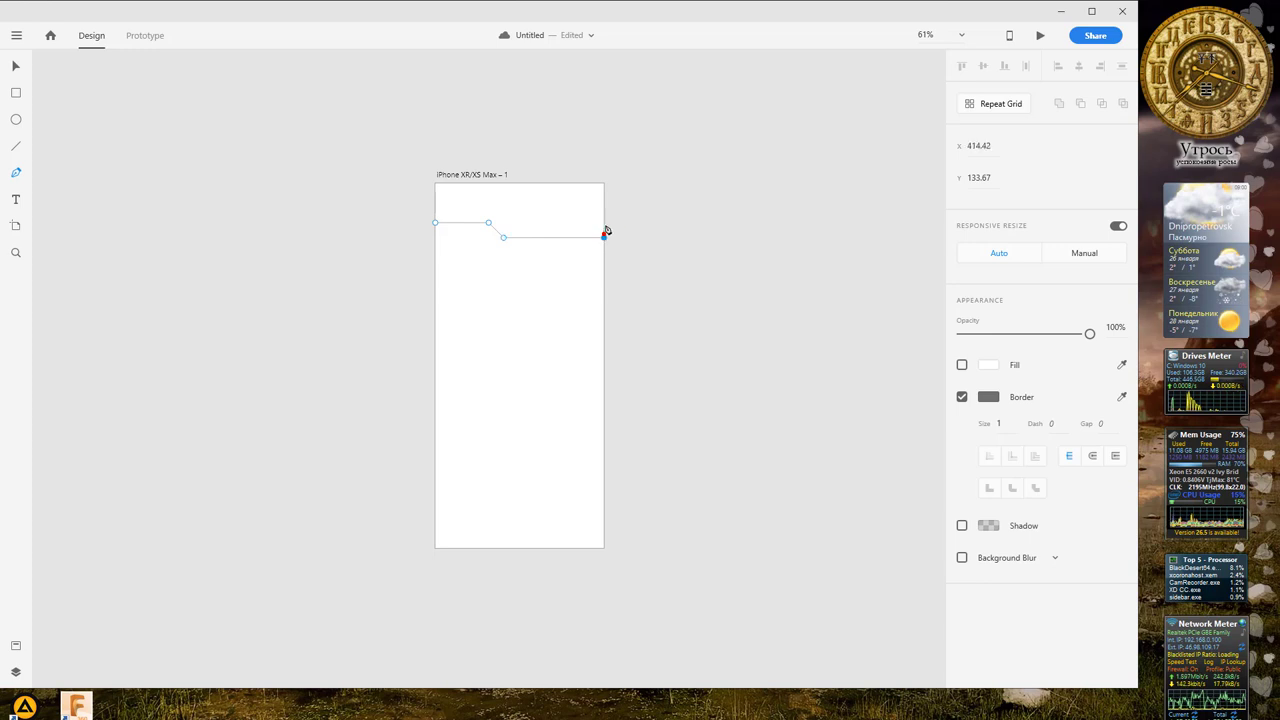
click(605, 232)
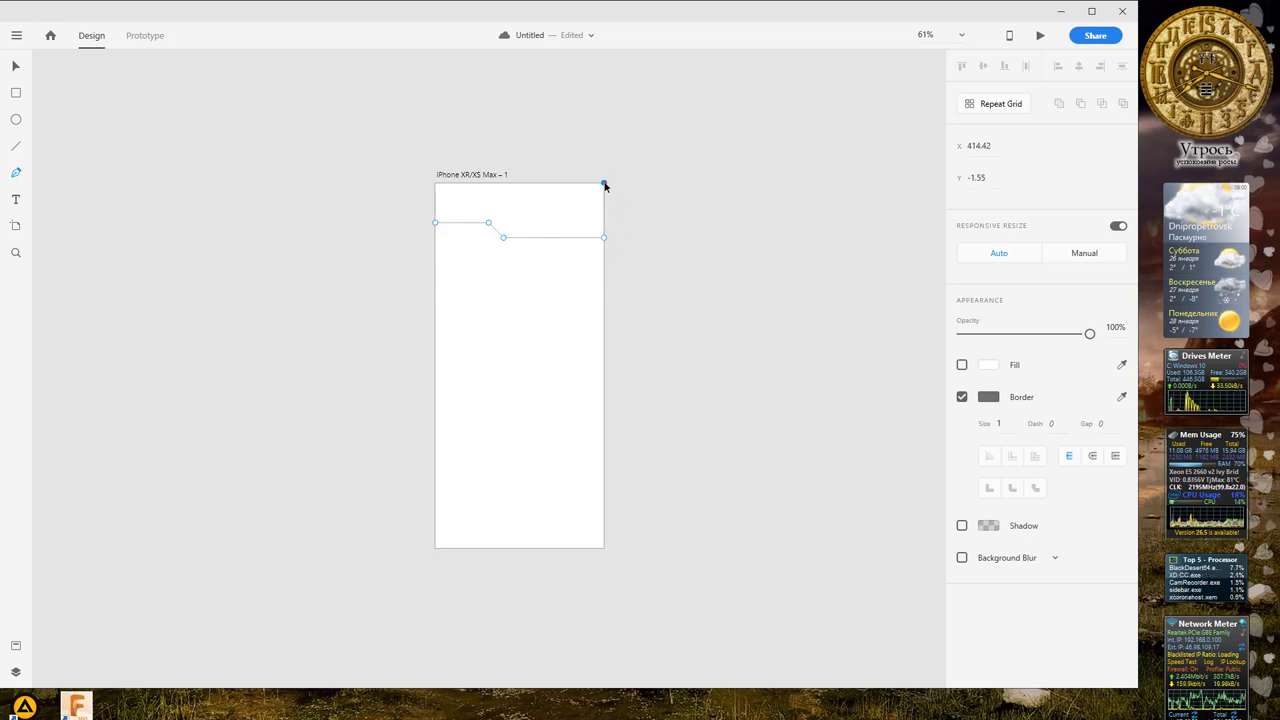
click(439, 186)
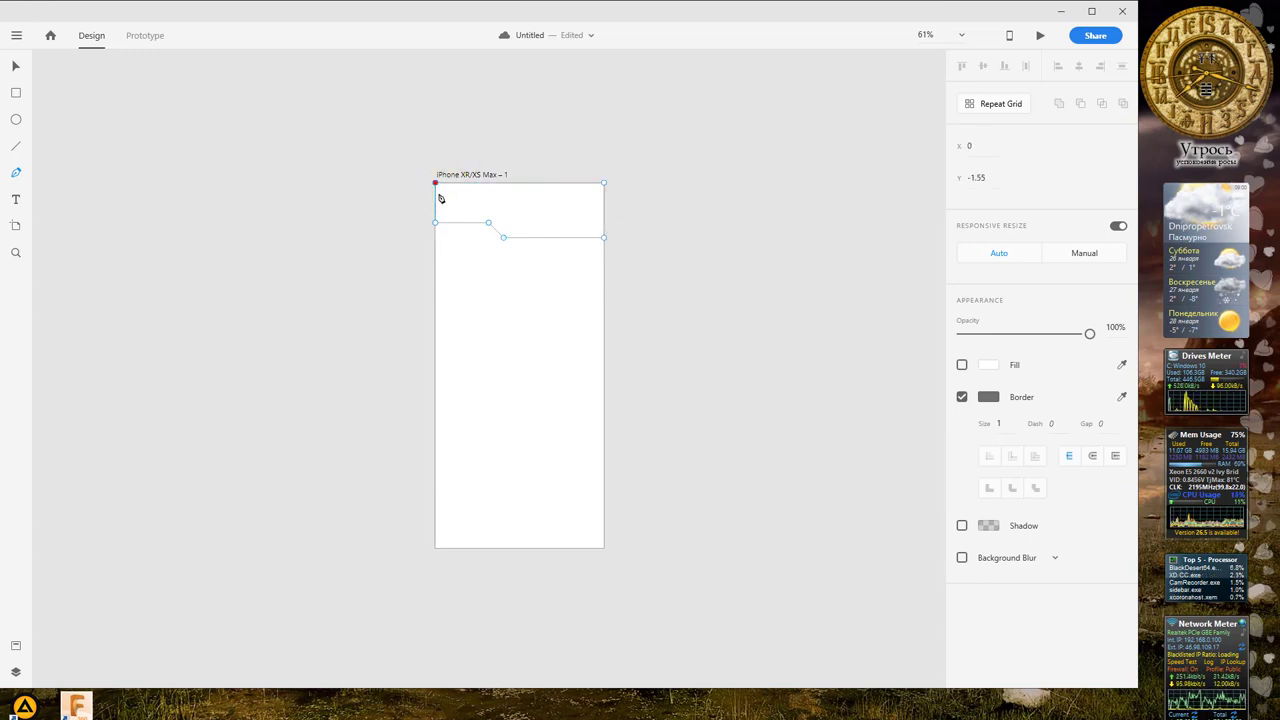
click(436, 222)
click(435, 222)
key(Escape)
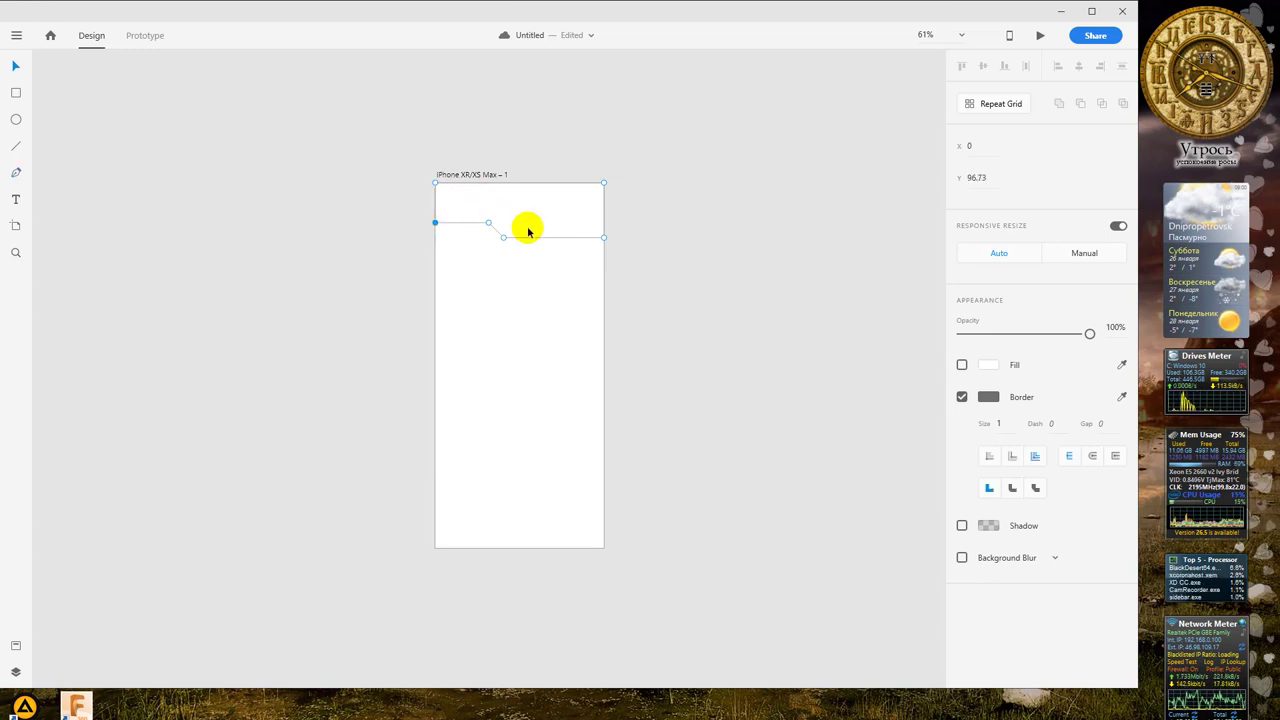
Step: Shift the header shape's two middle anchor points together horizontally toward the artboard's right edge
click(488, 223)
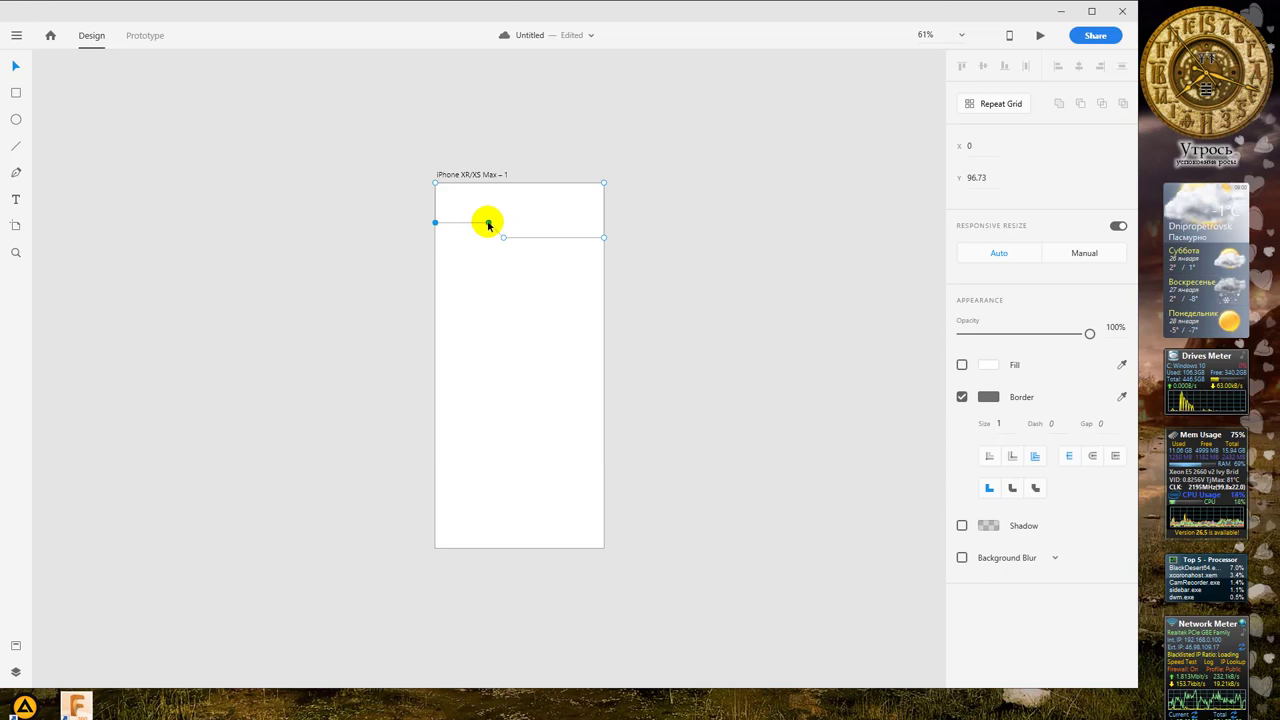
shift+click(502, 237)
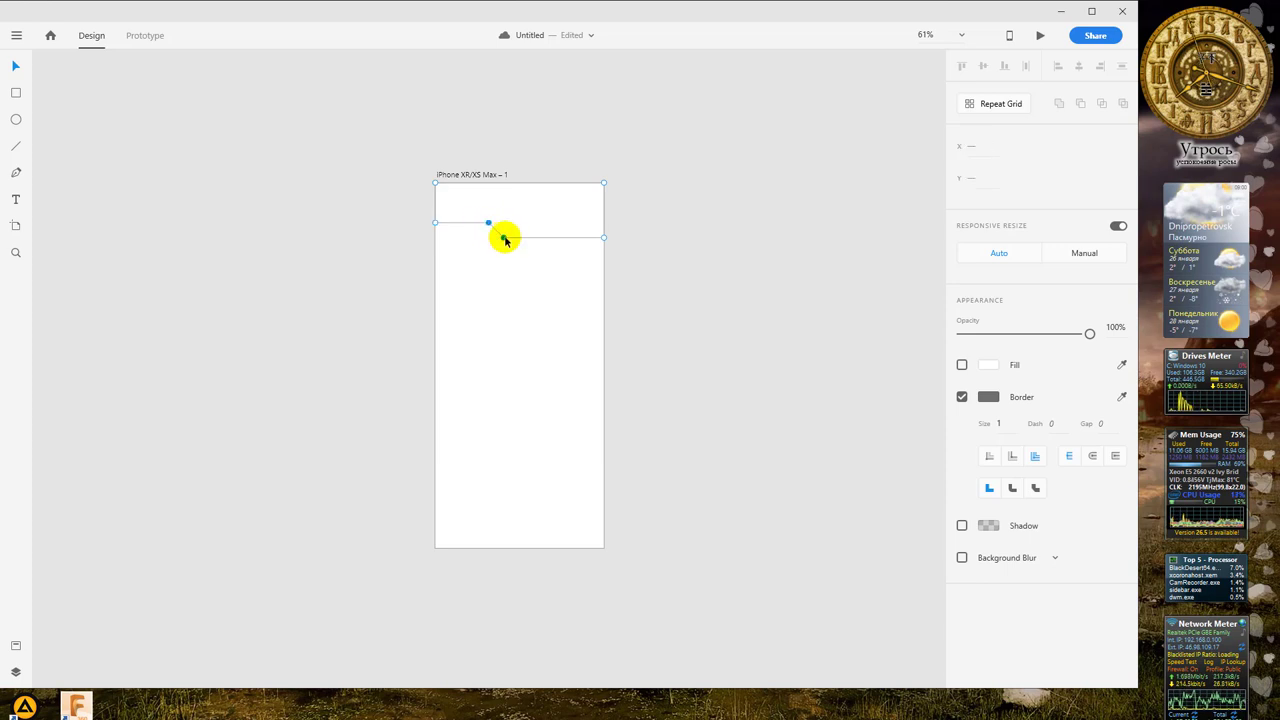
click(503, 238)
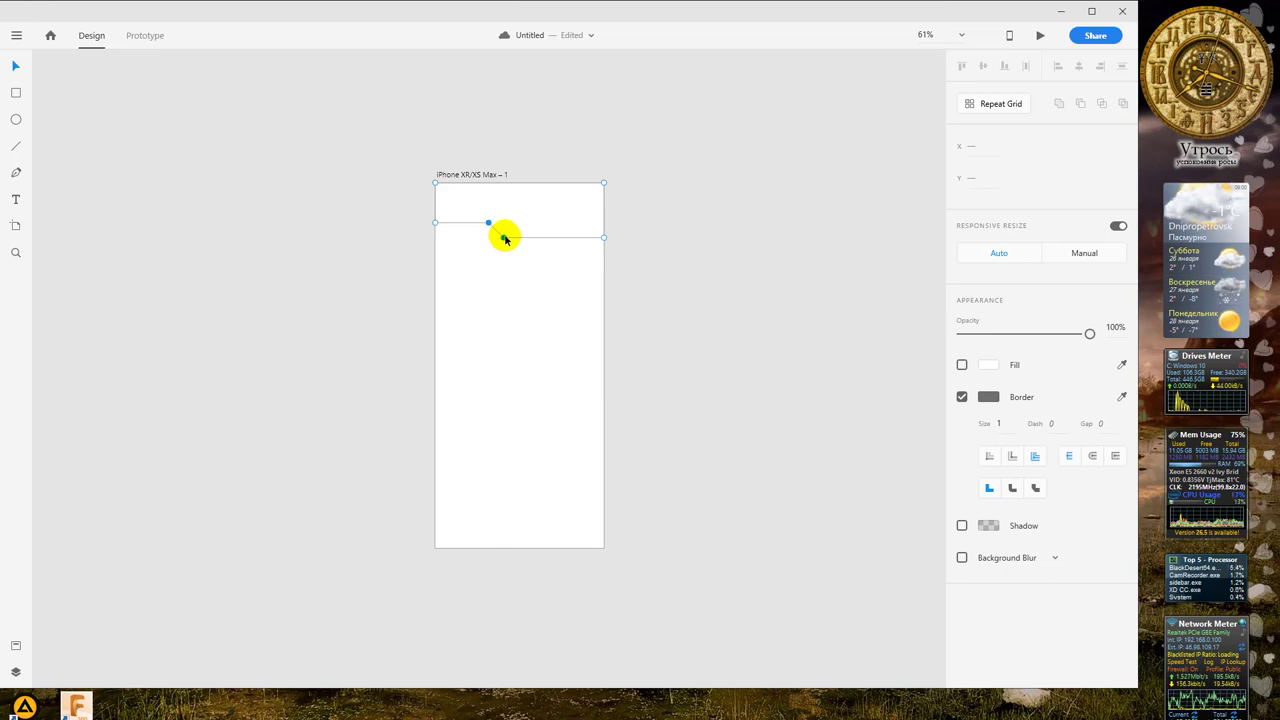
drag(505, 240, 603, 239)
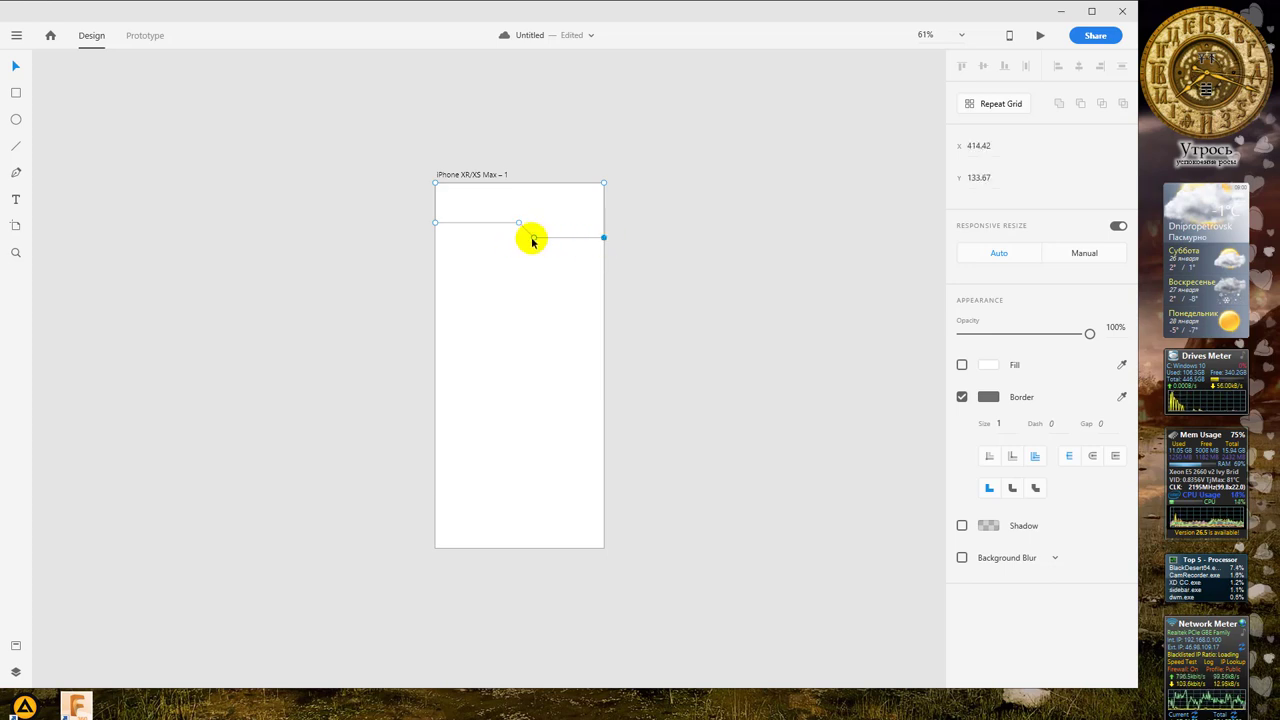
click(533, 239)
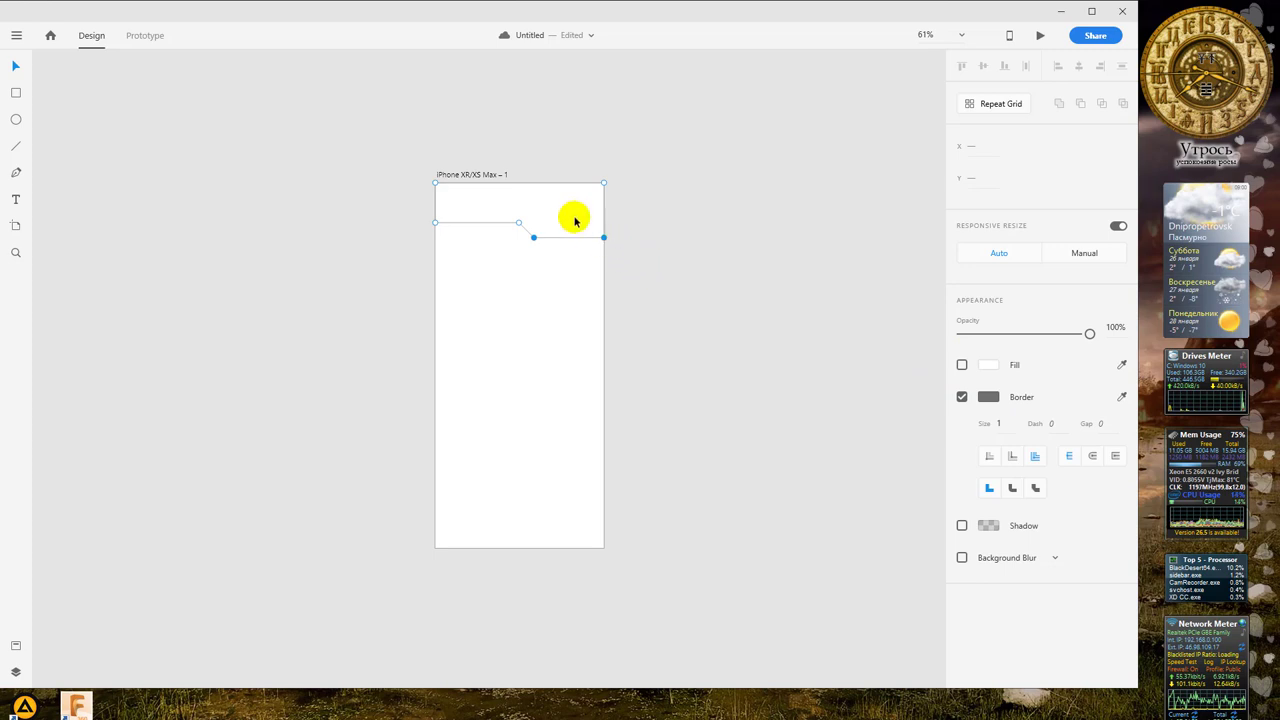
Step: Enable the fill on the stepped header shape and set it to a dark maroon solid color
click(962, 366)
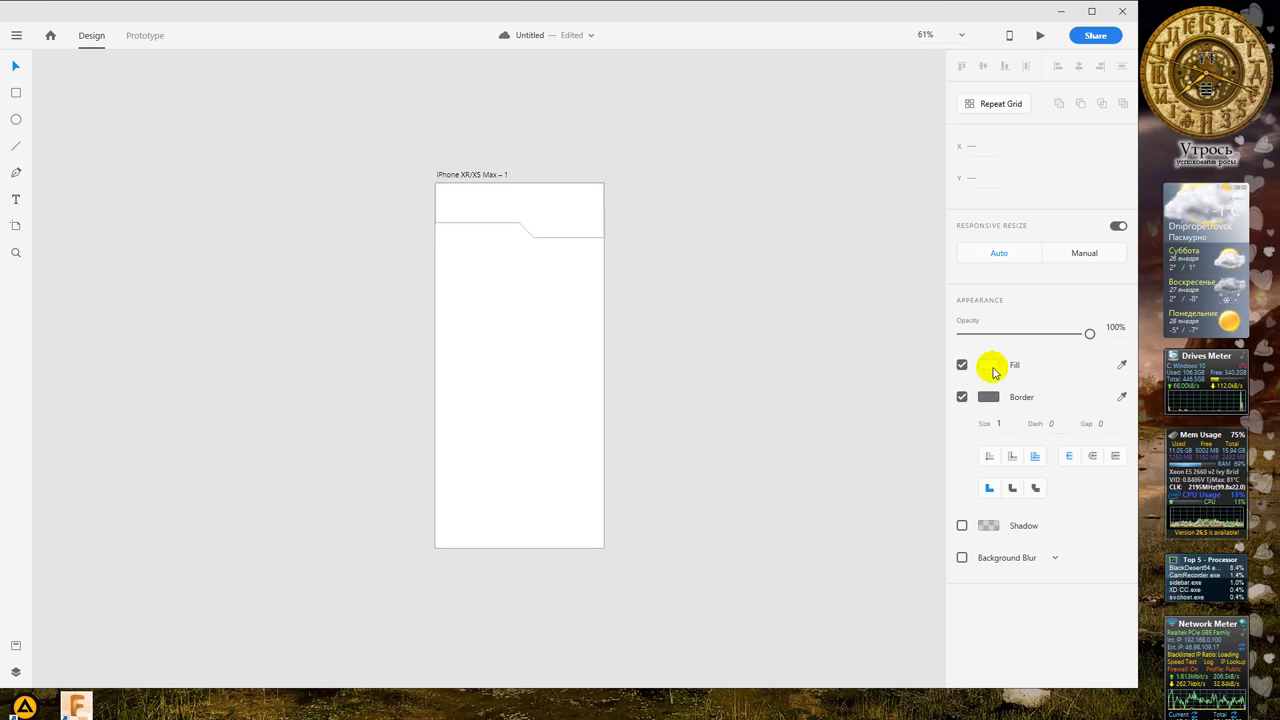
click(988, 365)
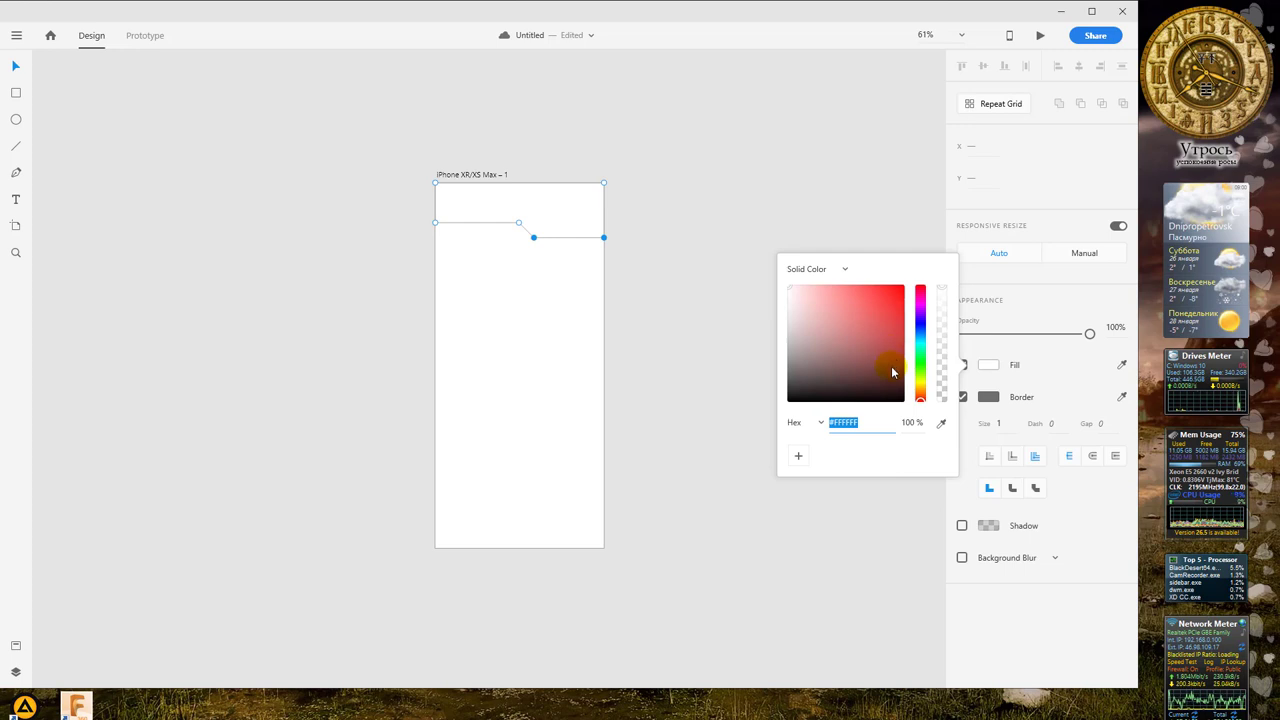
drag(891, 380, 884, 366)
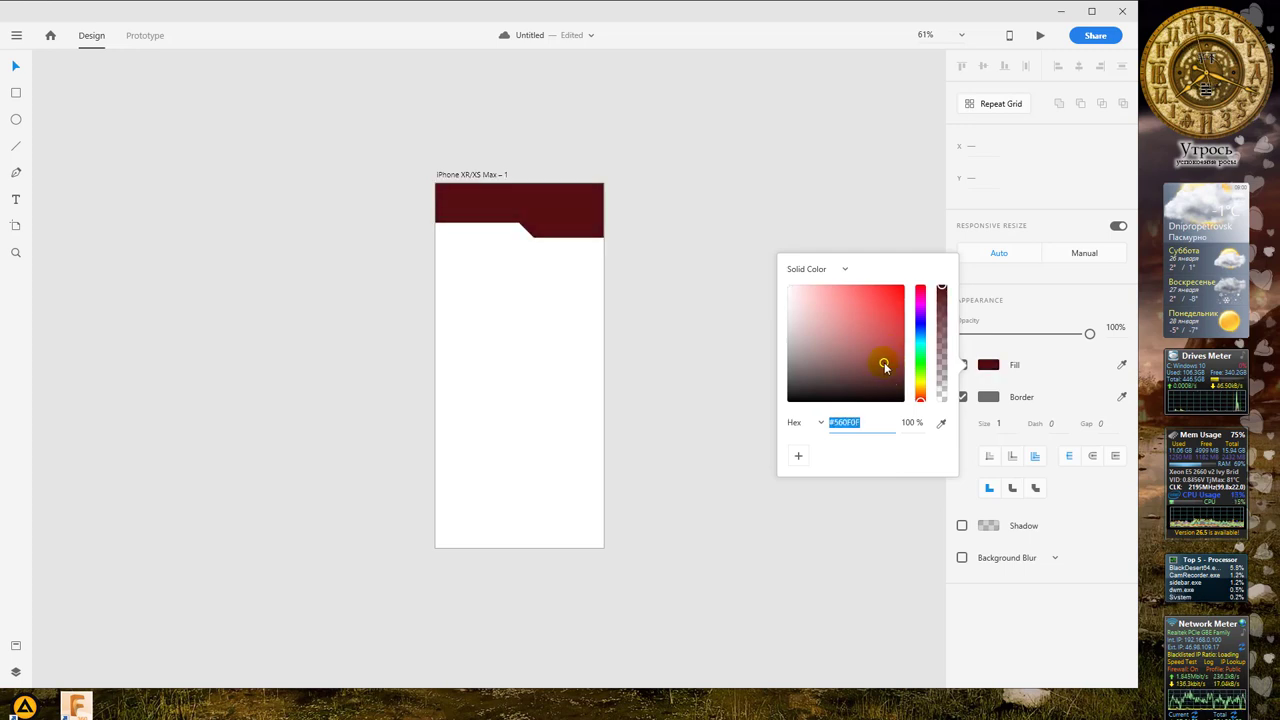
click(991, 366)
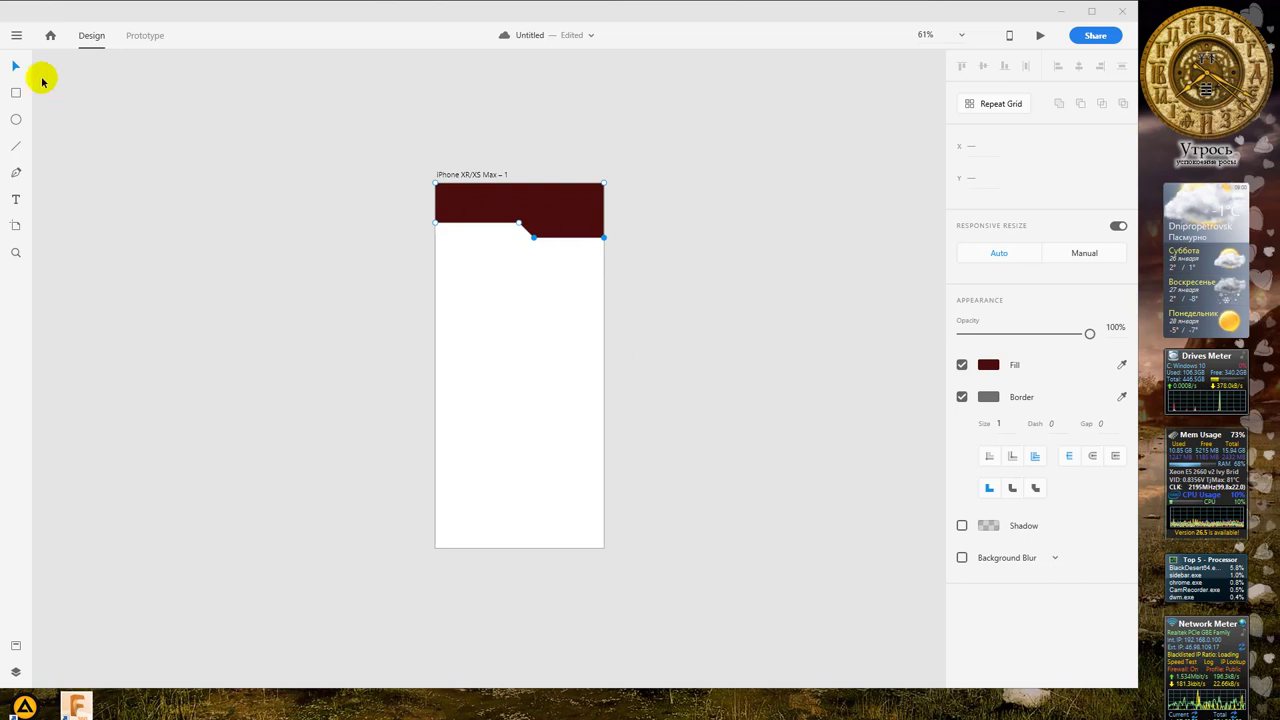
Step: Draw a 414 × 863 rectangle over the artboard from Y 41 downward and fill it with solid red #9C1919
click(14, 94)
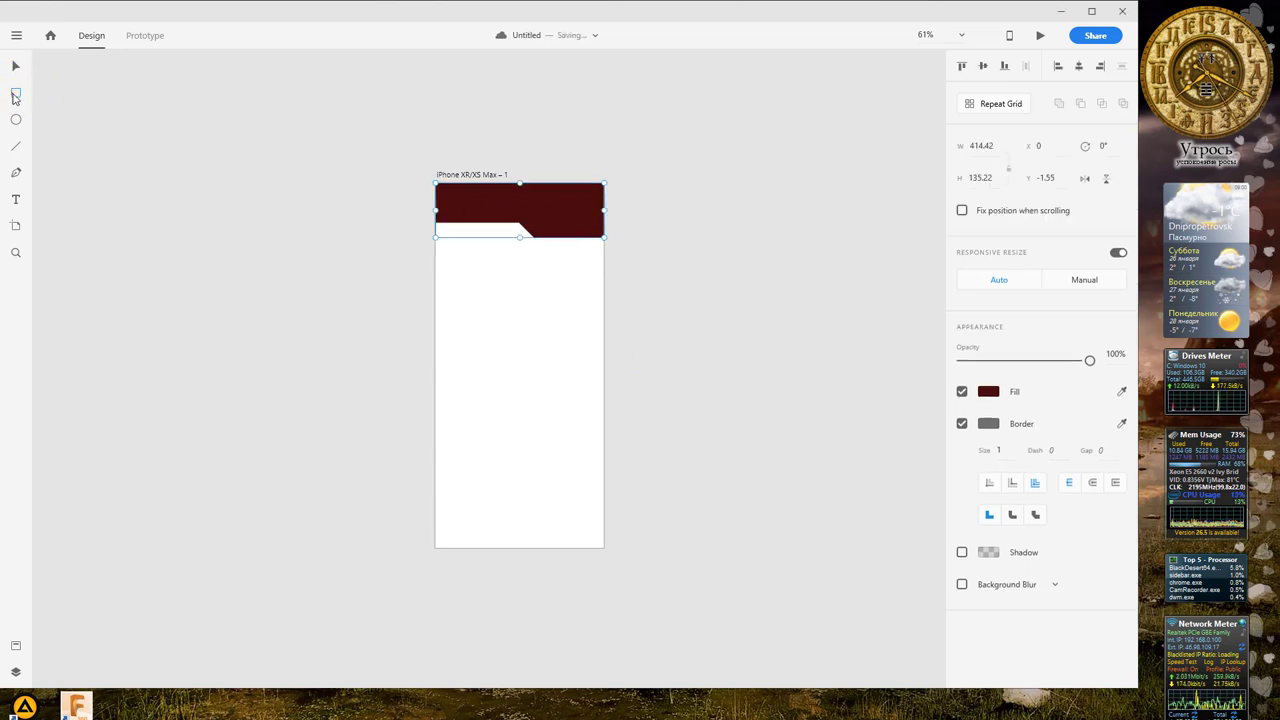
drag(435, 550, 606, 203)
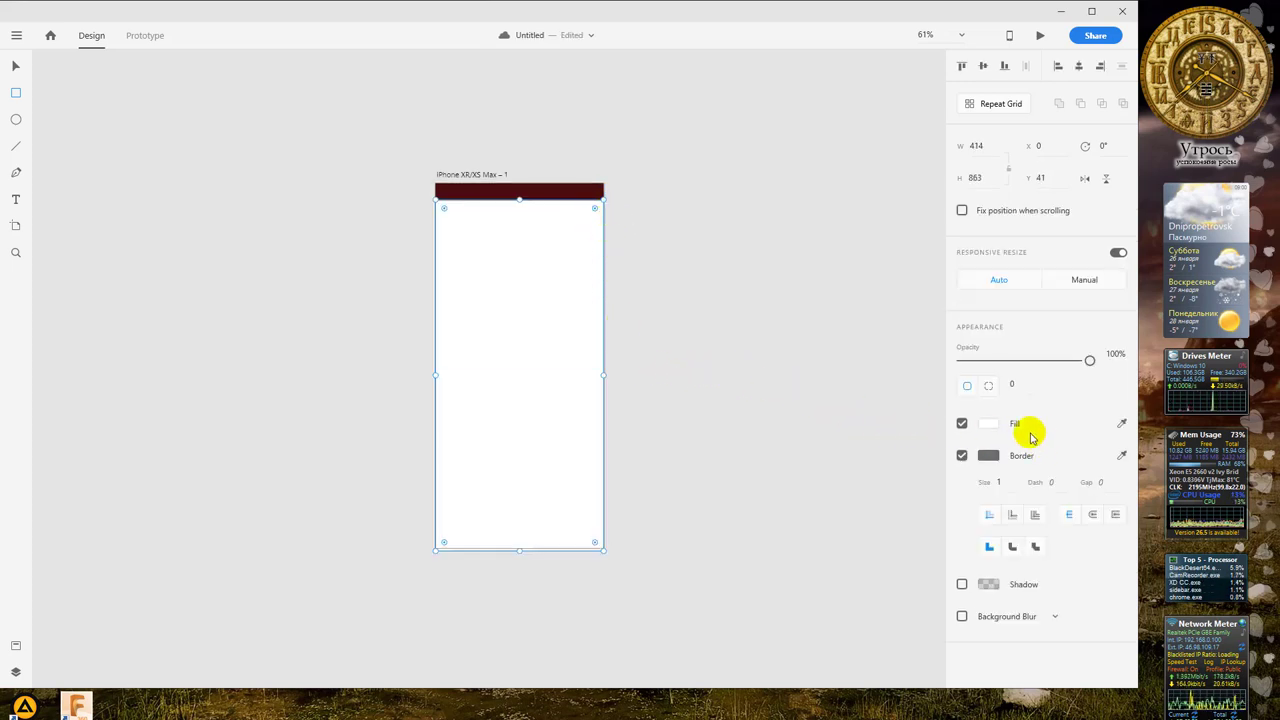
click(987, 423)
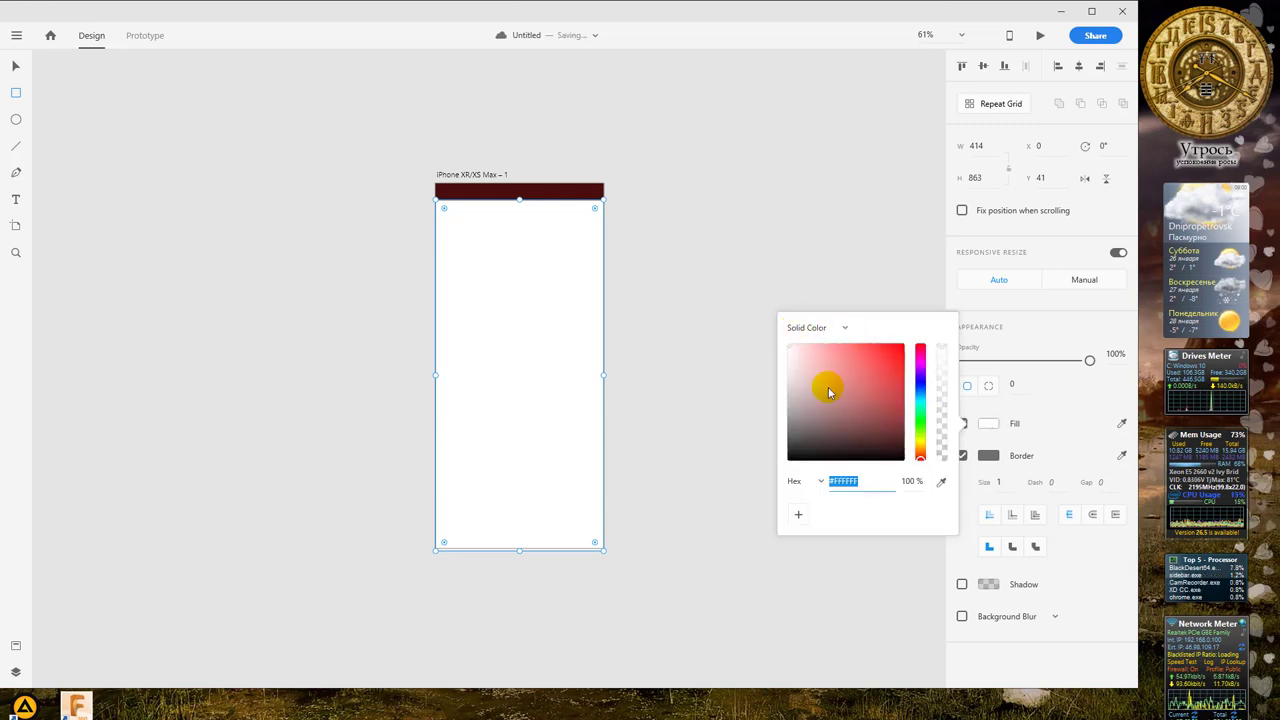
click(886, 388)
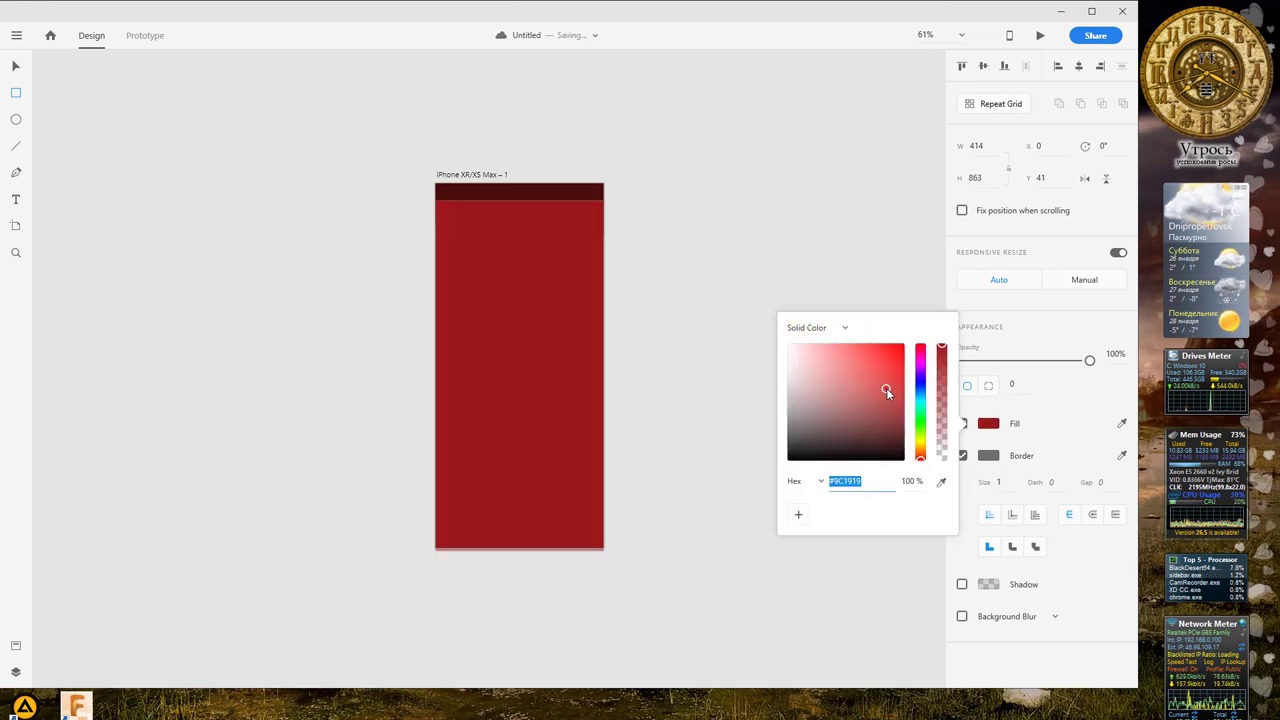
Step: Change the rectangle's fill to a linear gradient whose starting color is golden brown #8B6508 and remove its border
click(845, 330)
click(826, 372)
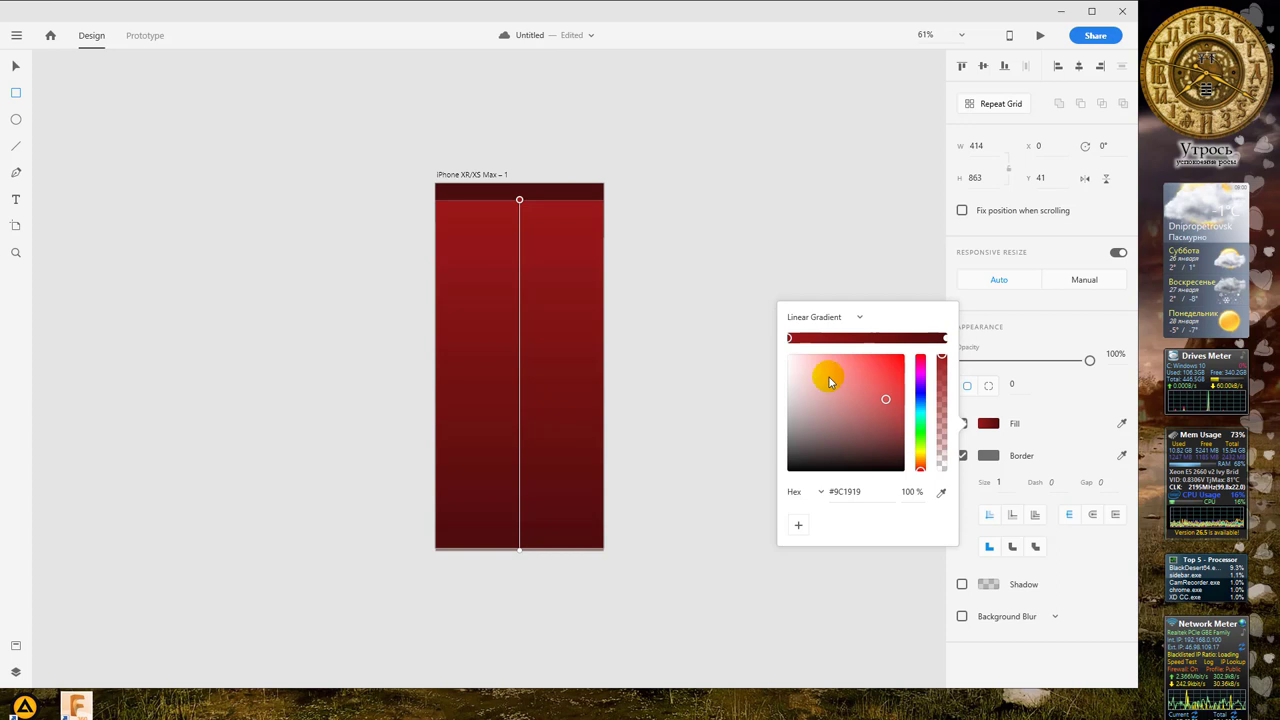
drag(920, 442, 920, 457)
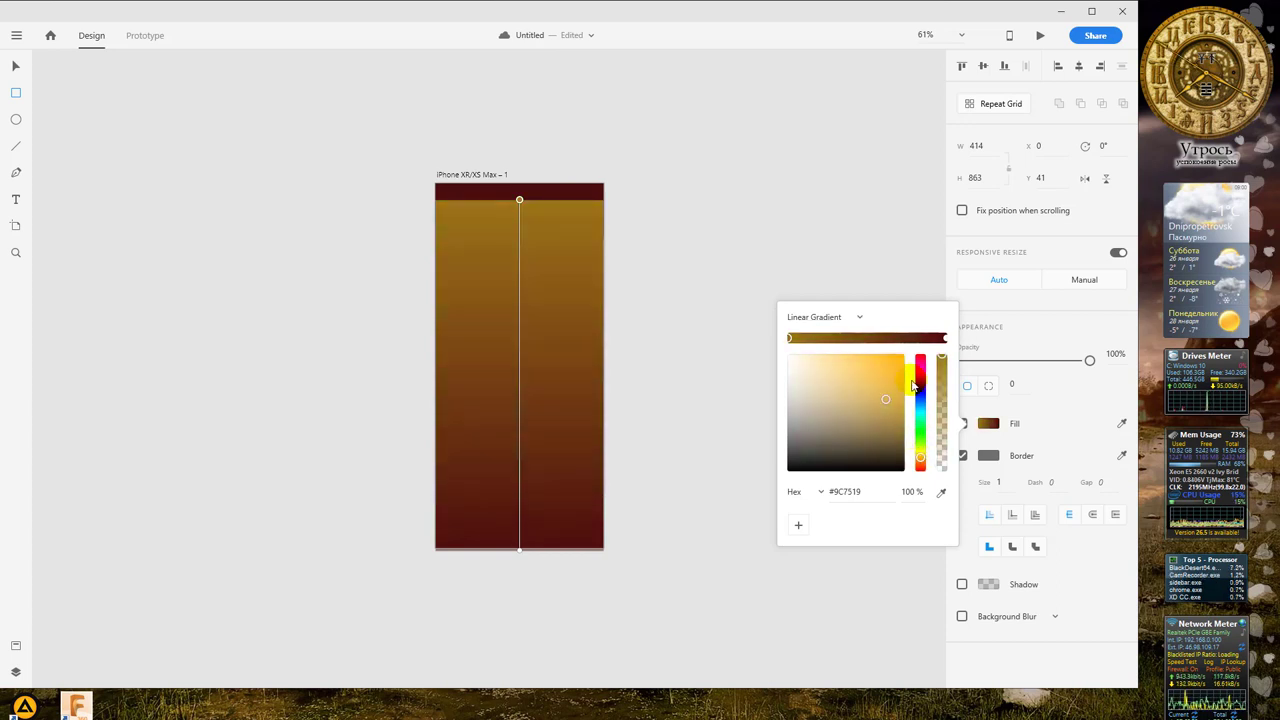
click(890, 404)
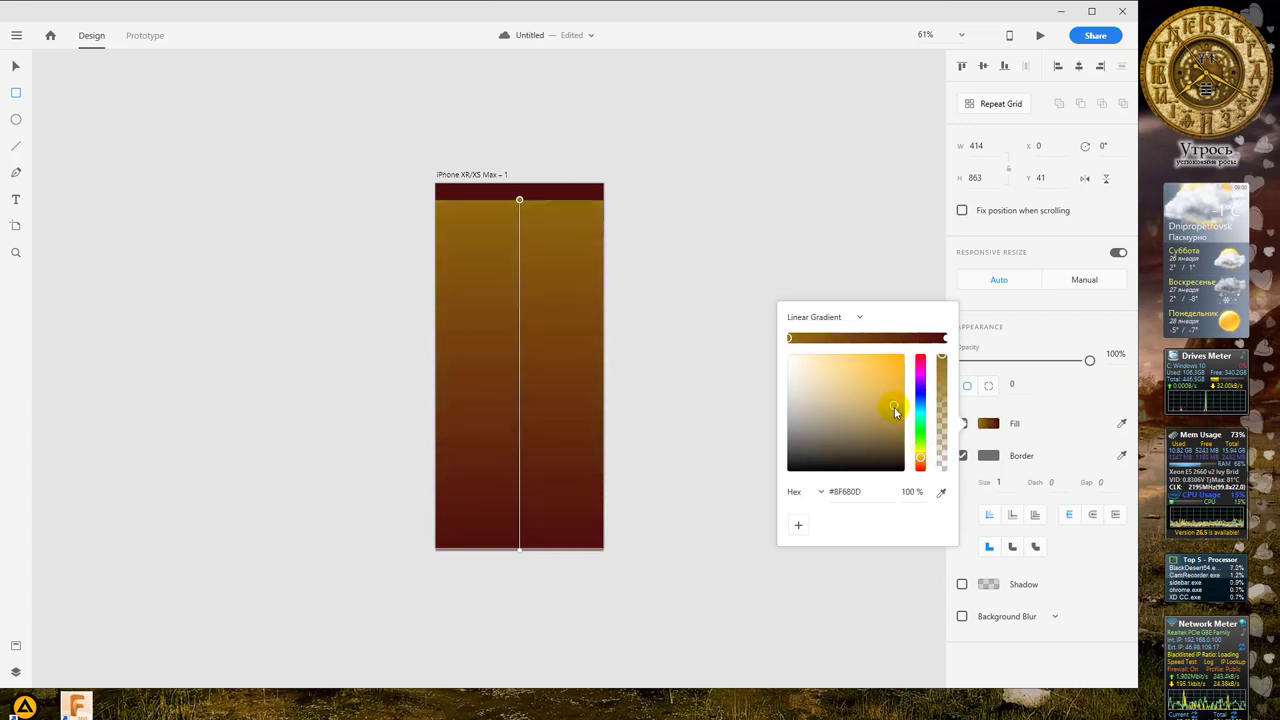
drag(896, 411, 897, 412)
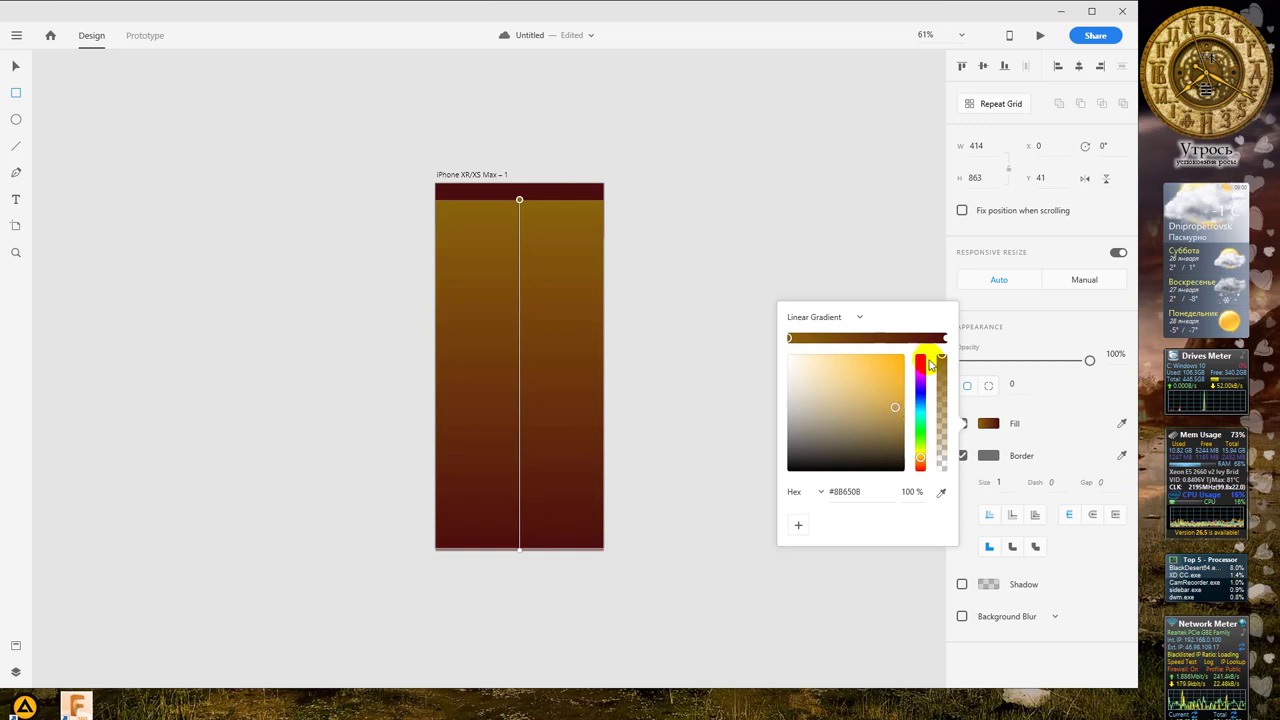
click(989, 424)
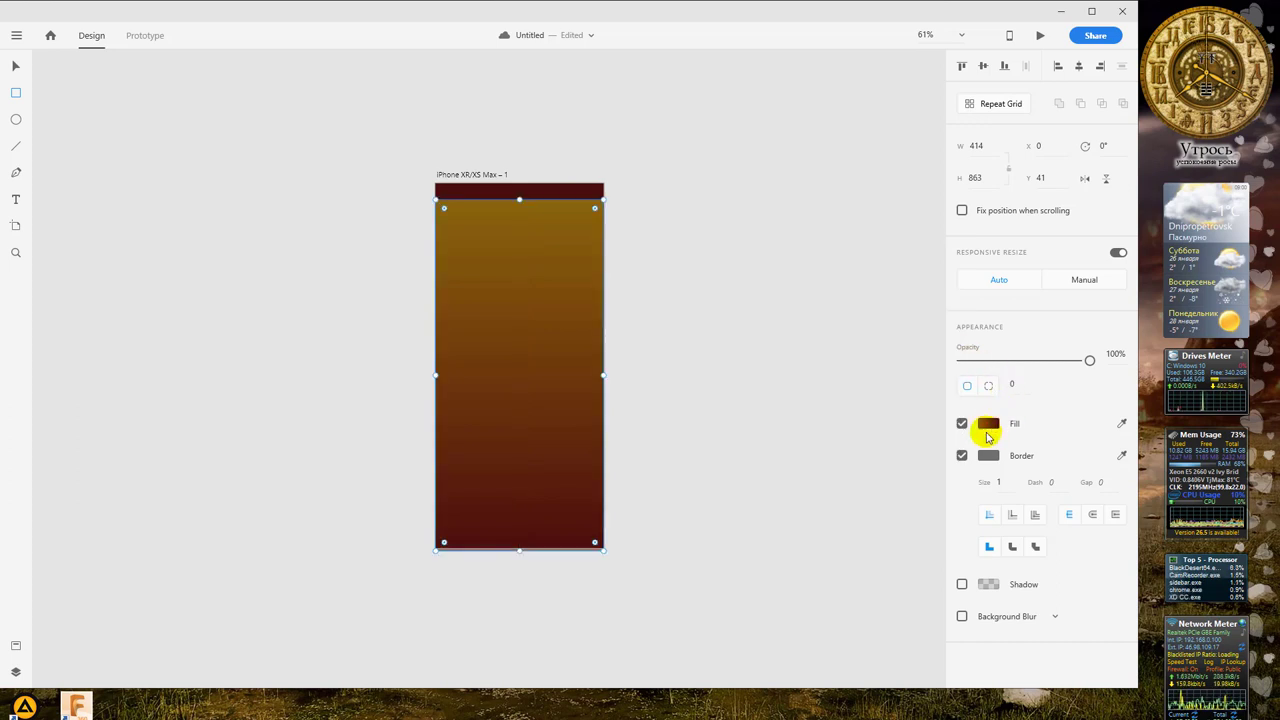
click(962, 457)
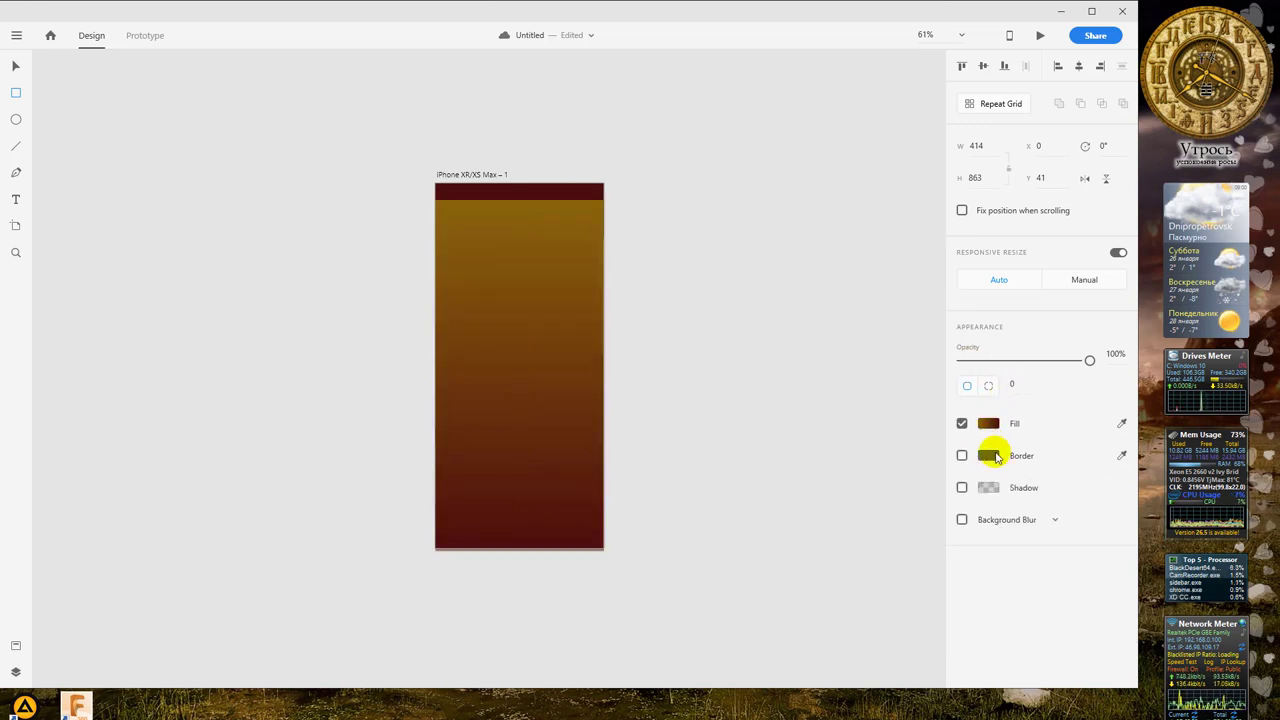
Step: Send the gradient rectangle to the back, behind the header shape, and save the document
right_click(586, 296)
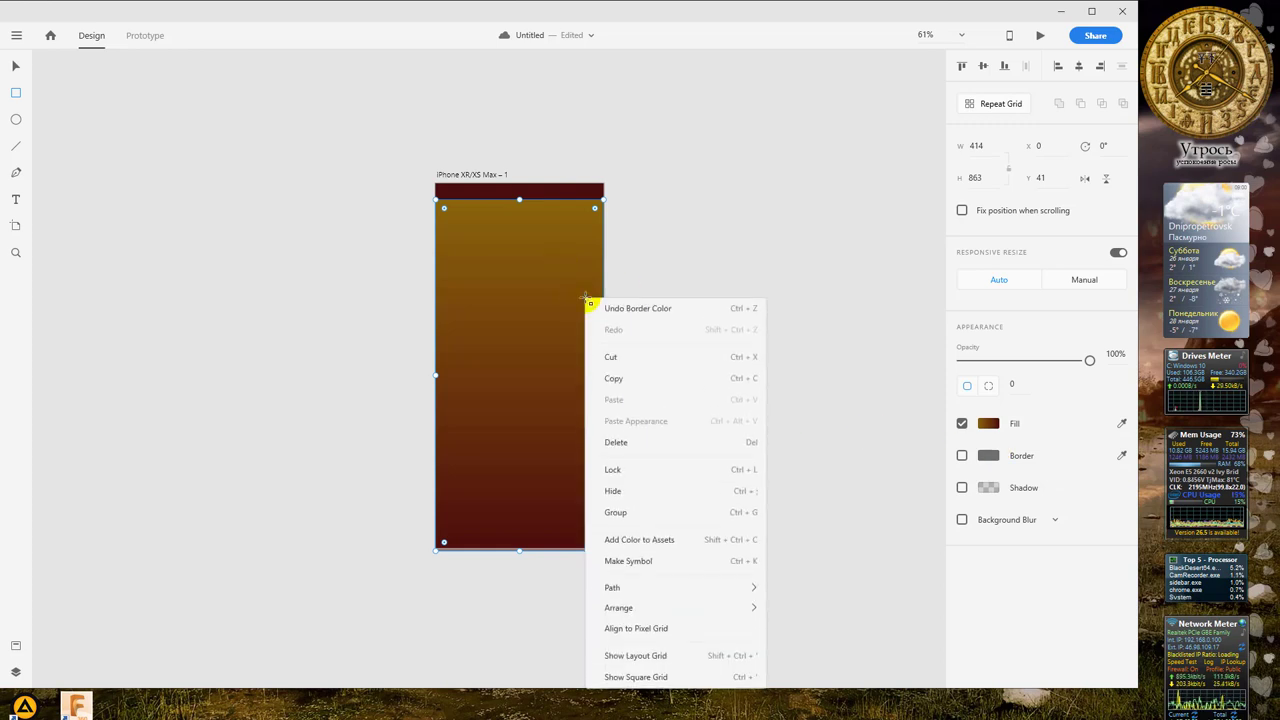
mouse_move(669, 607)
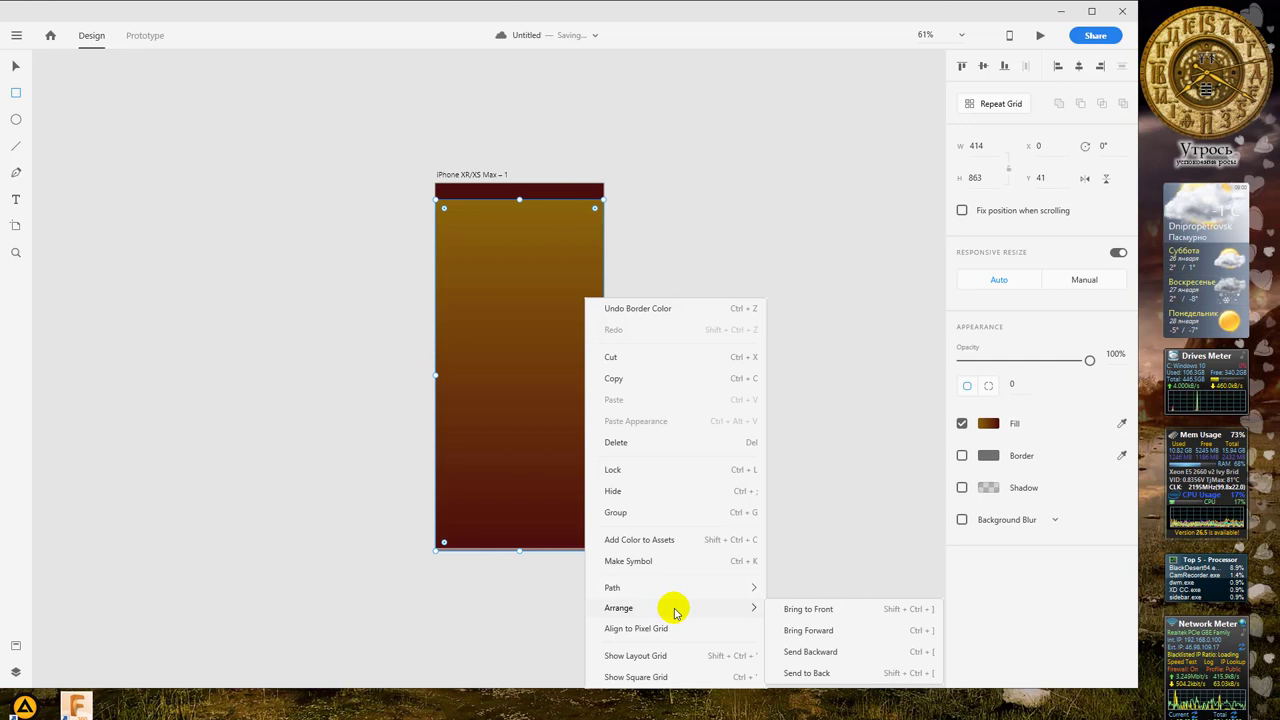
click(822, 673)
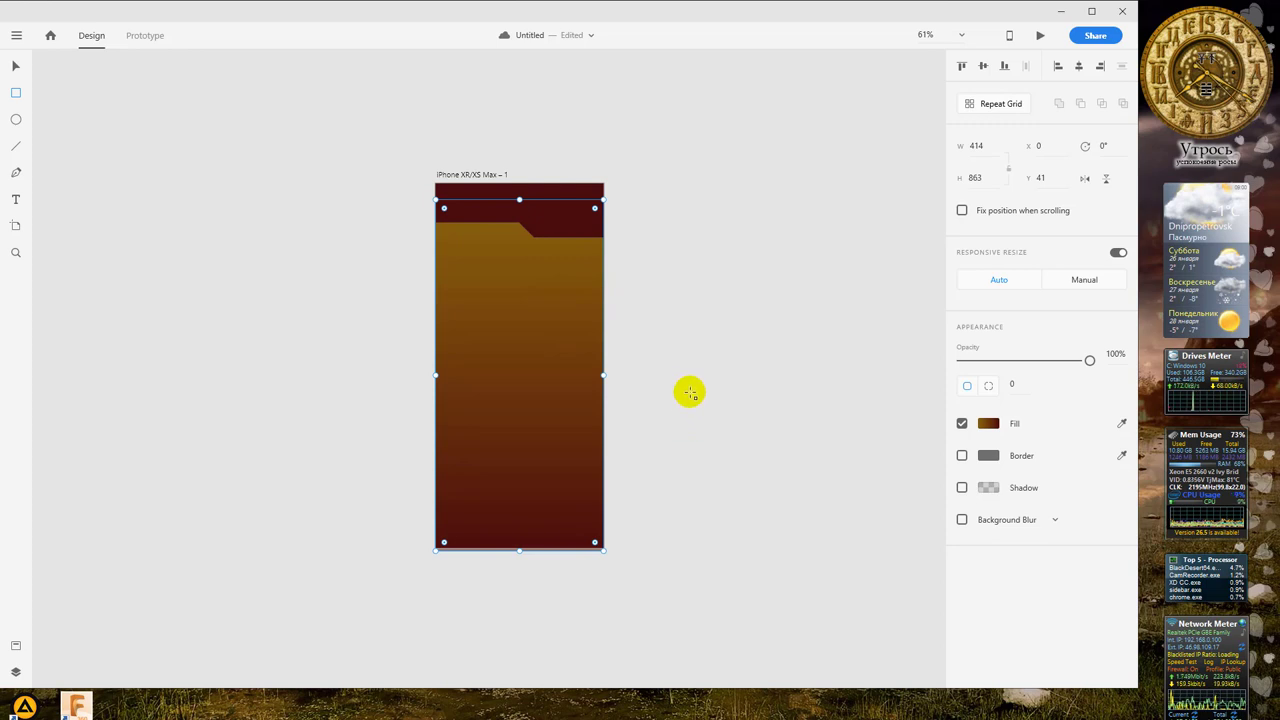
key(ctrl+s)
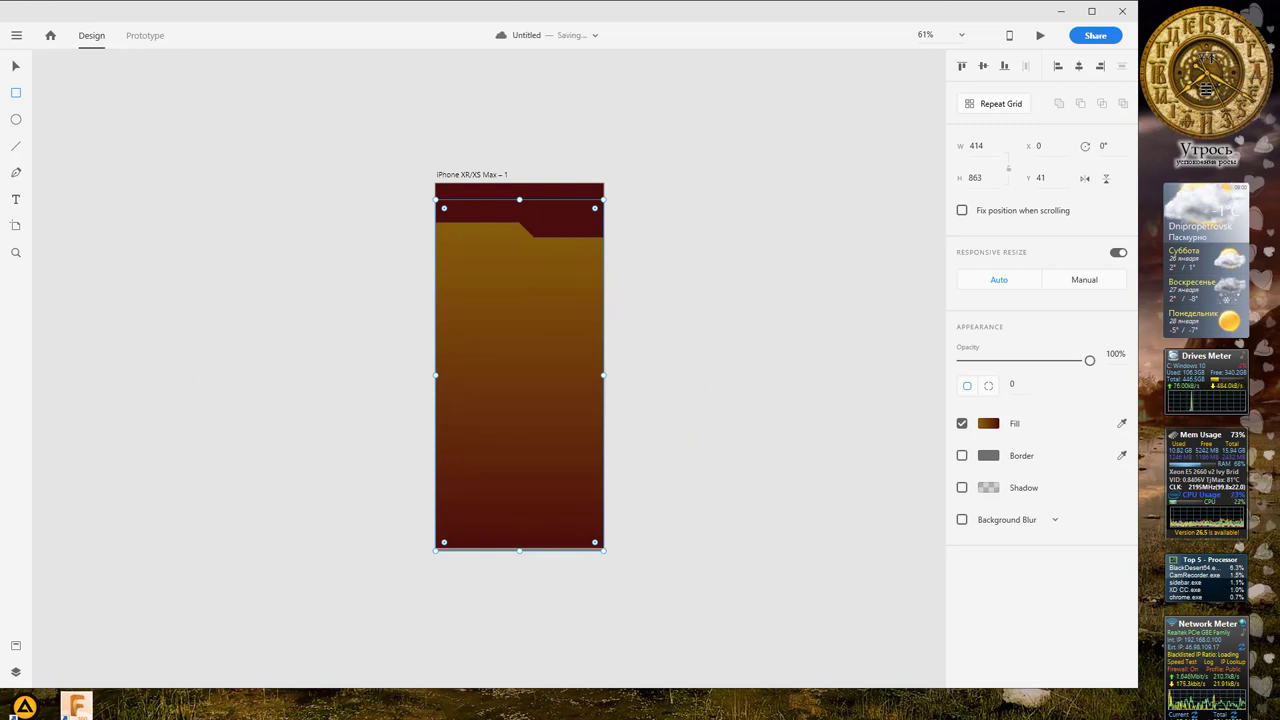
Step: Add the text "Дніпровська політехніка" on the empty canvas to the left of the artboard
click(15, 200)
click(277, 263)
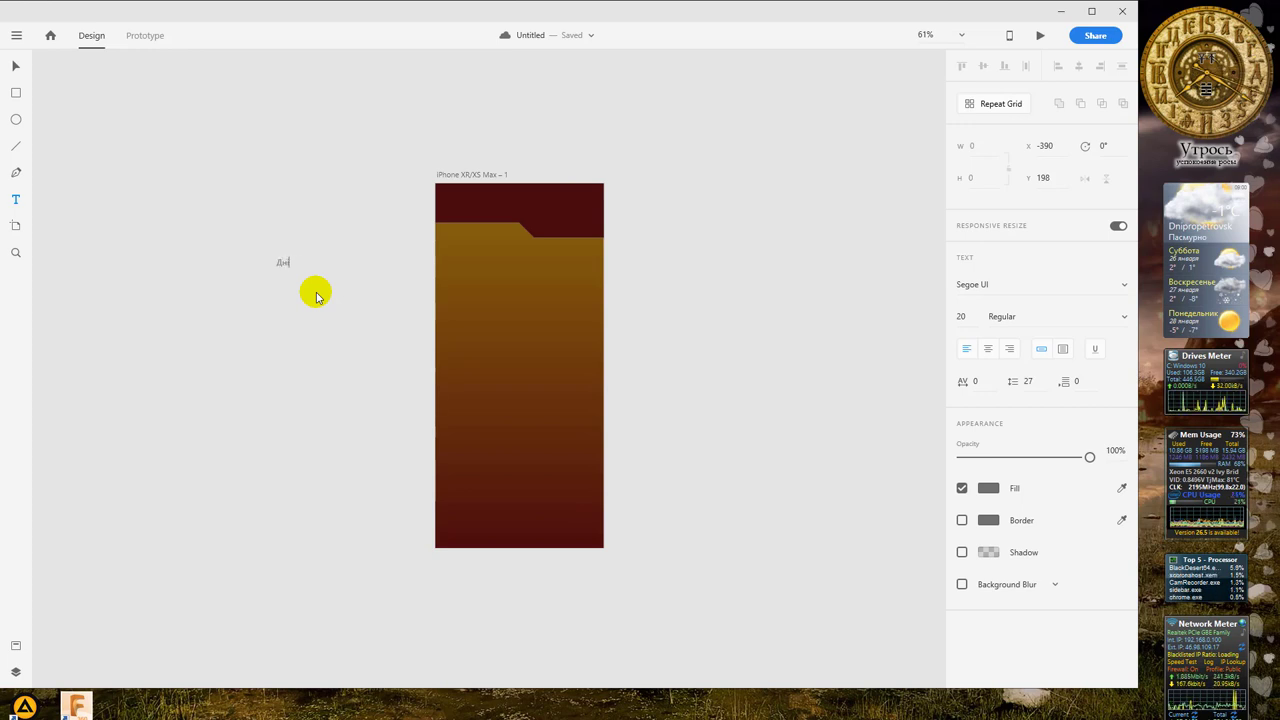
text(вська п)
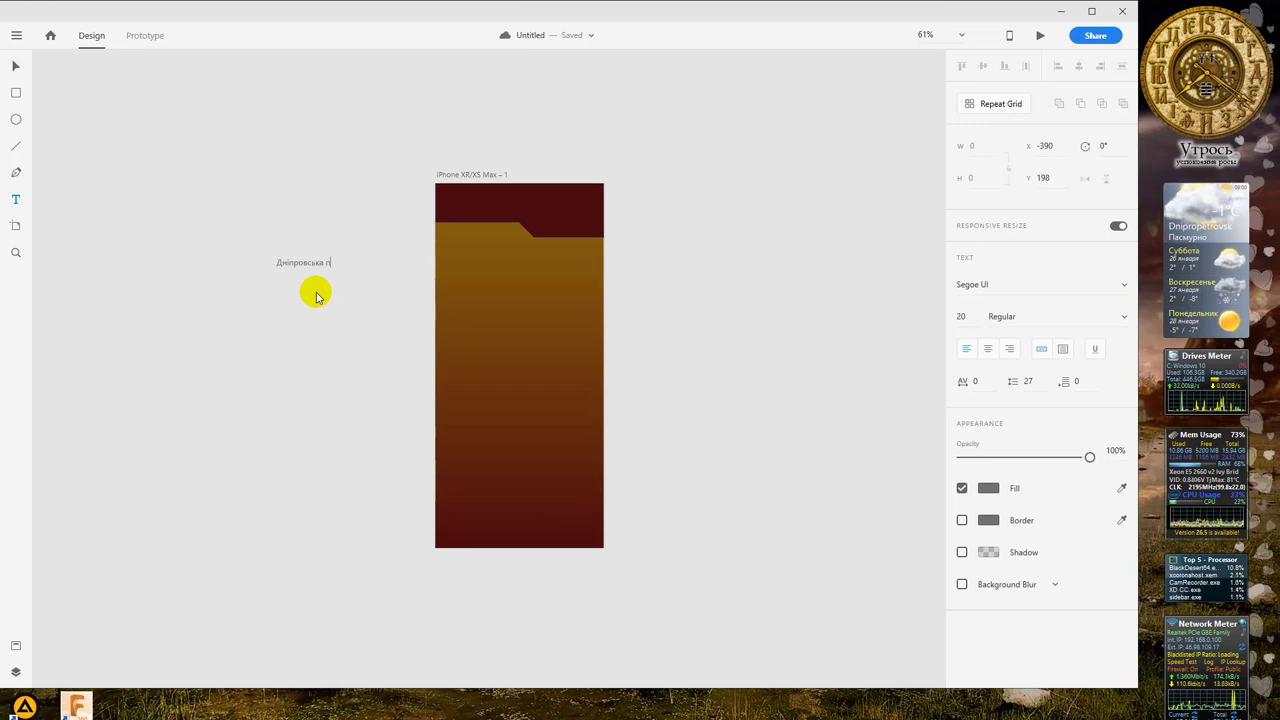
text(олітехніка)
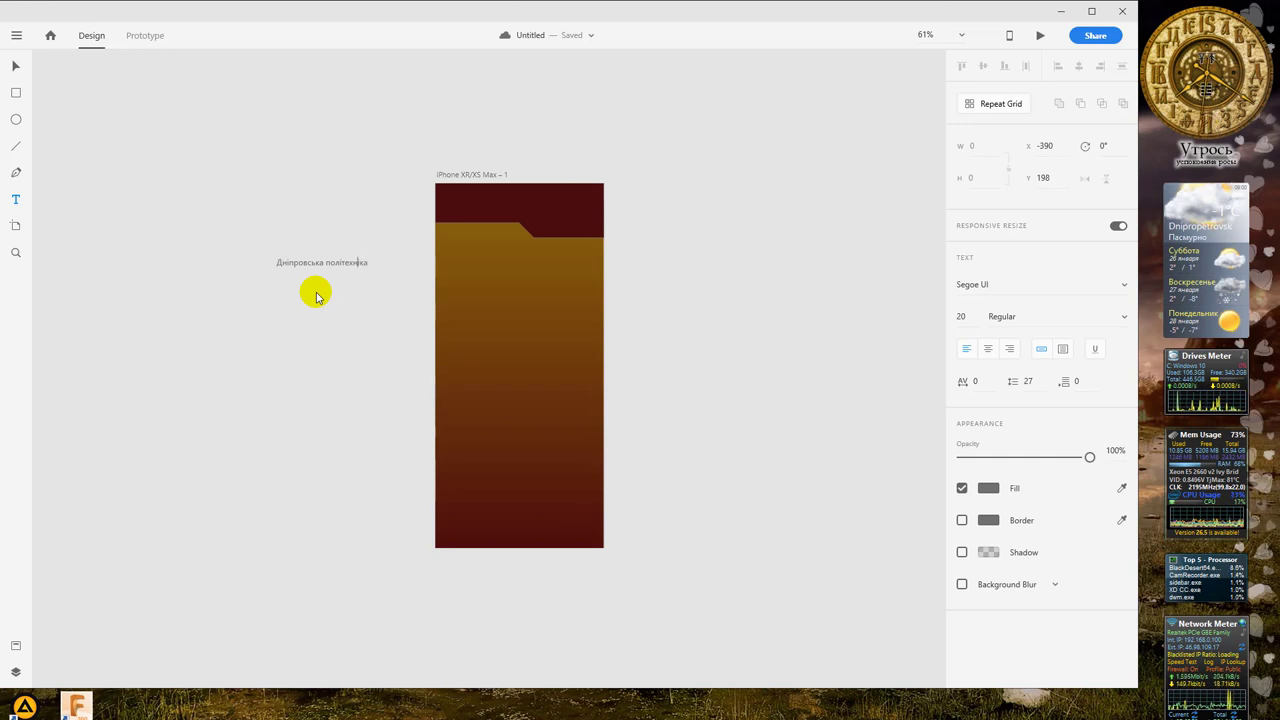
Step: Color the "Дніпровська політехніка" text white (#FFFFFF) and move it onto the artboard, under the header shape's shallower left part
click(15, 65)
click(346, 271)
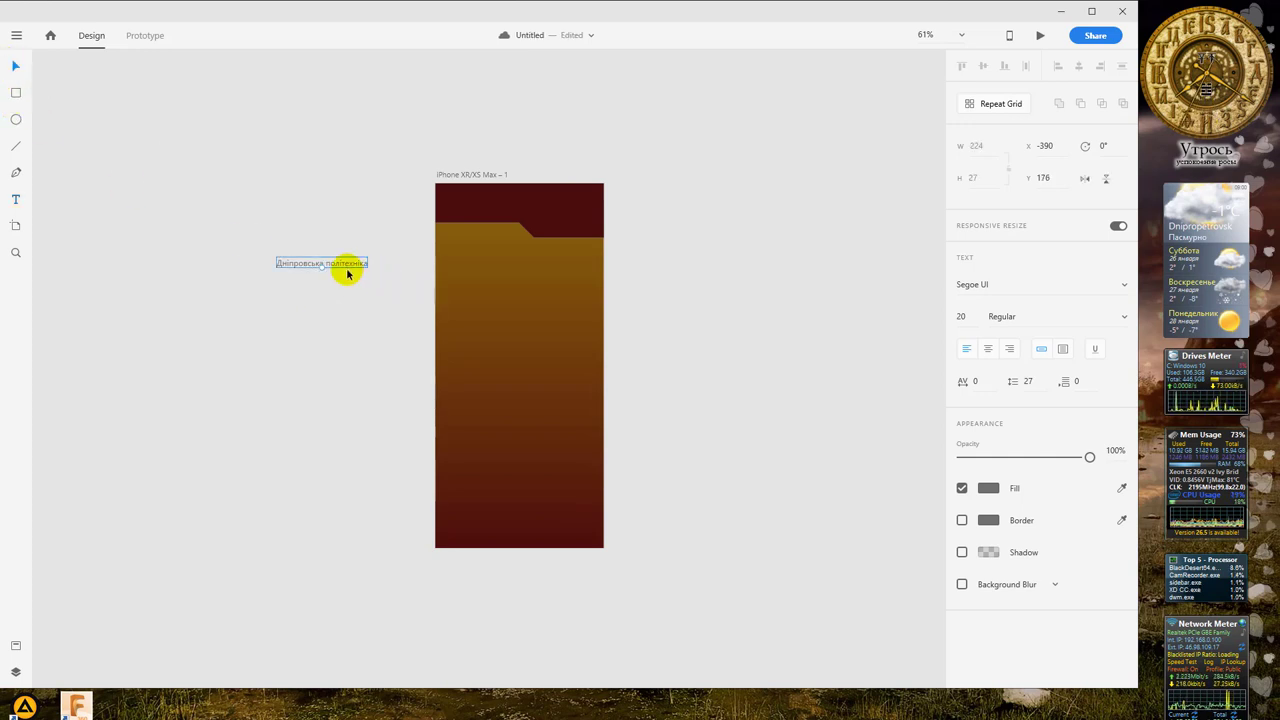
click(985, 488)
click(891, 513)
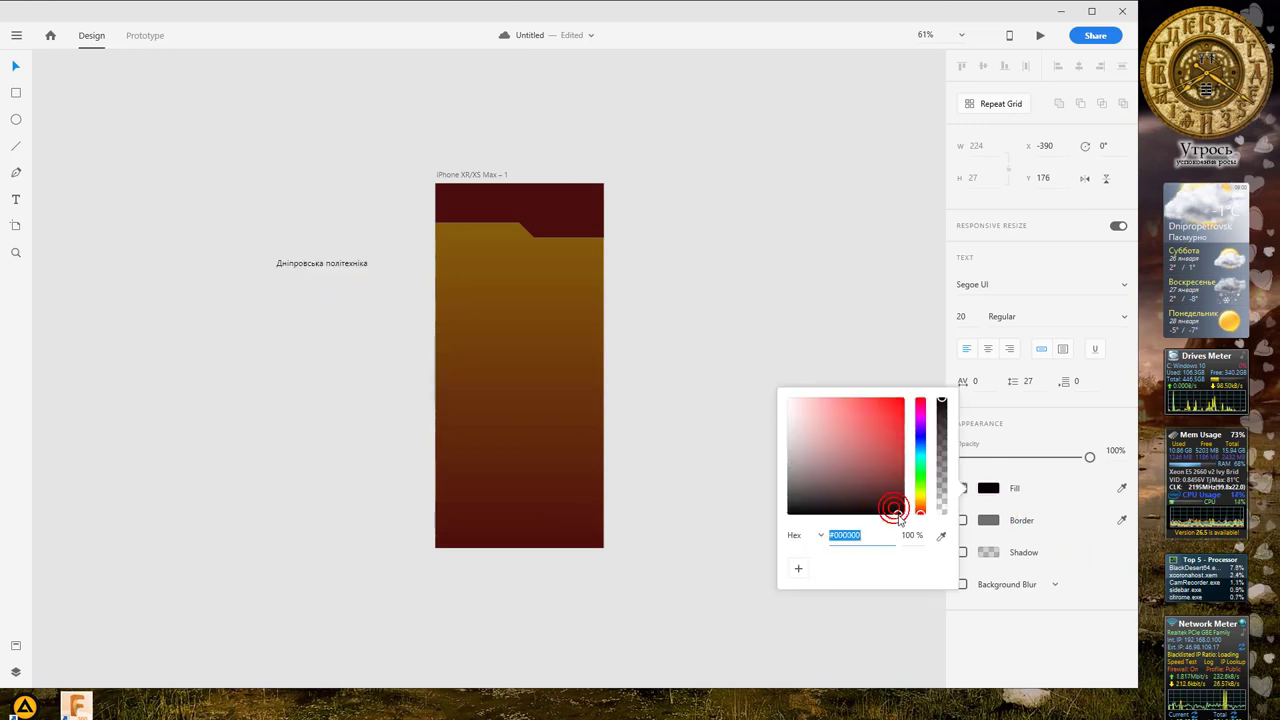
click(789, 399)
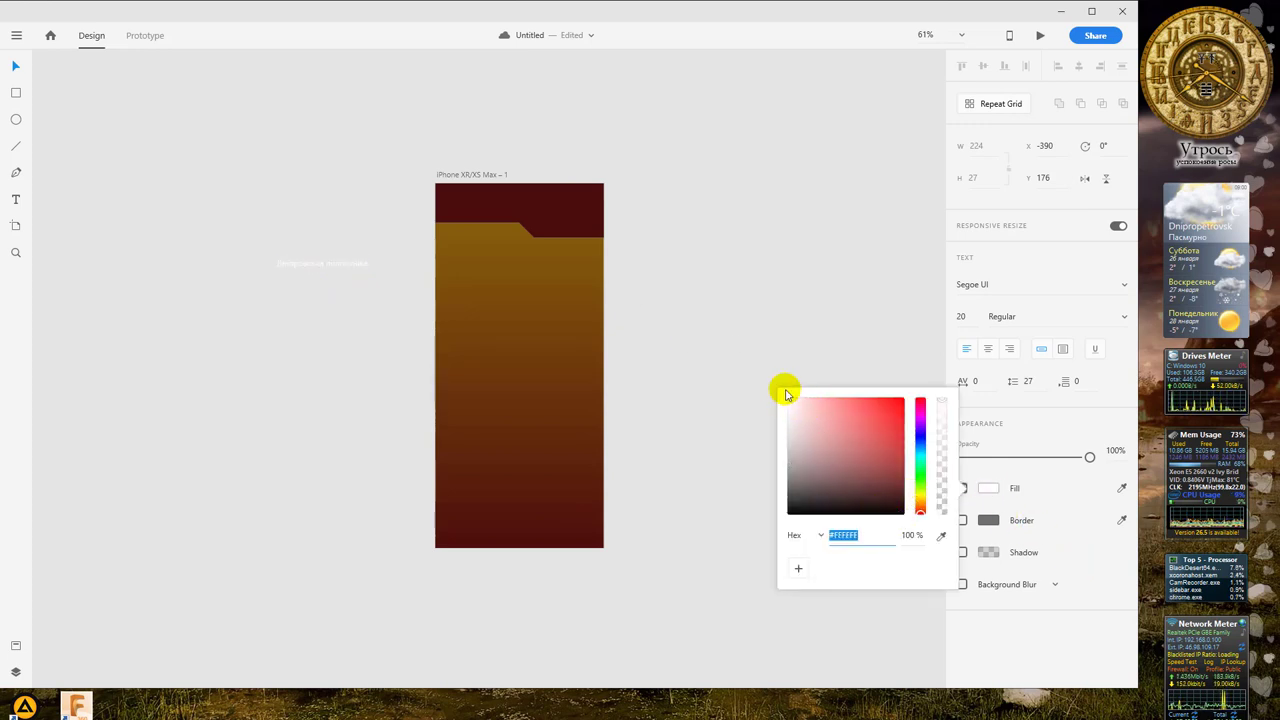
click(10, 64)
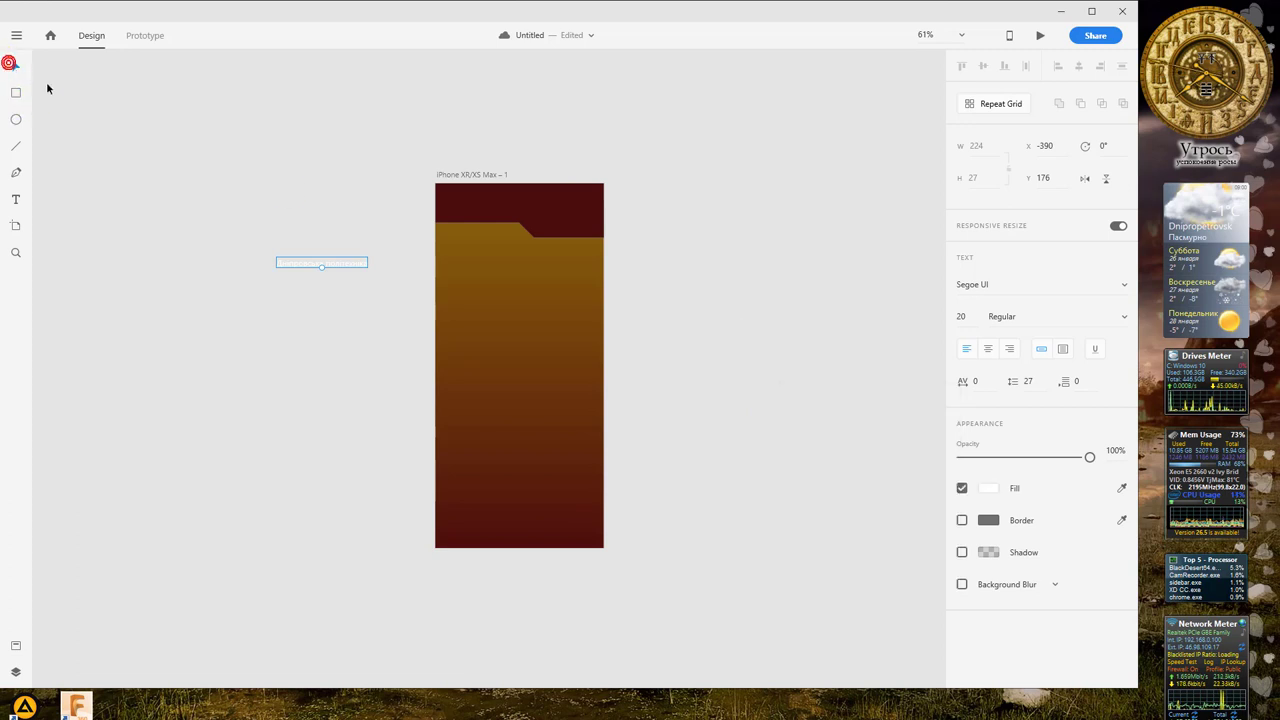
drag(325, 262, 488, 236)
Step: Move the header shape aside to X 391, to the right of the artboard, and open its path for editing
click(546, 222)
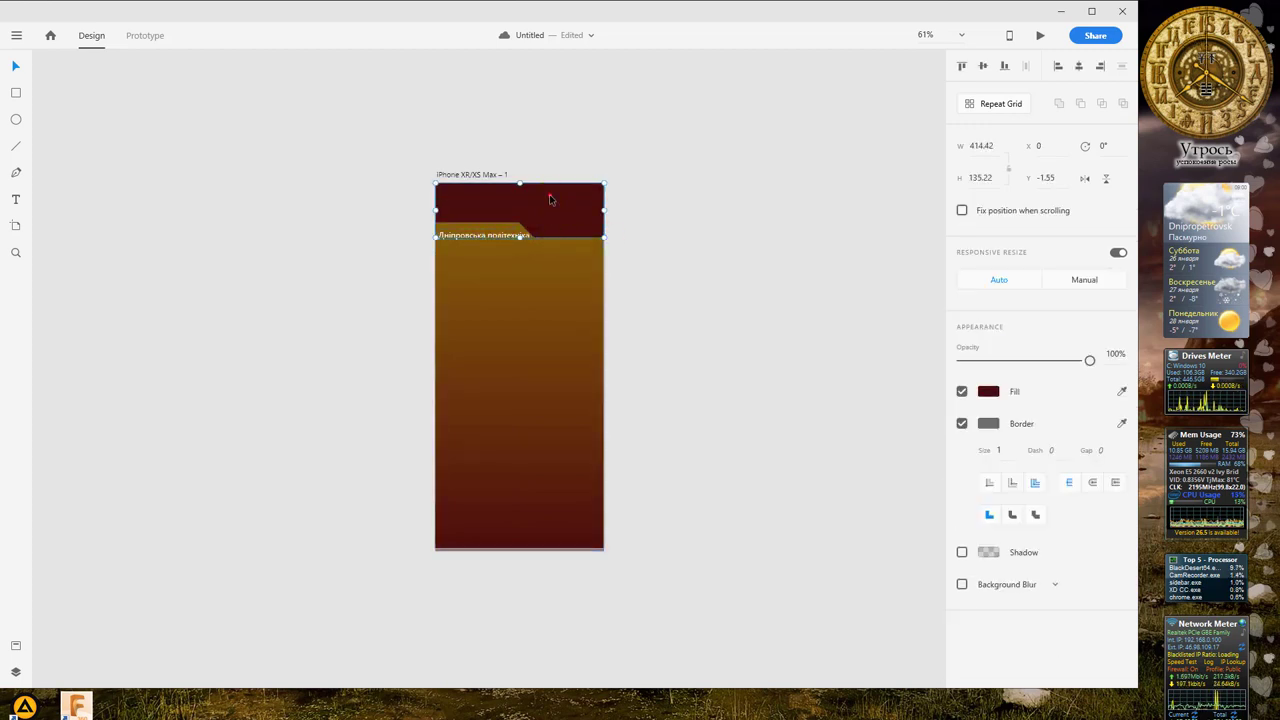
drag(549, 200, 693, 241)
double_click(690, 237)
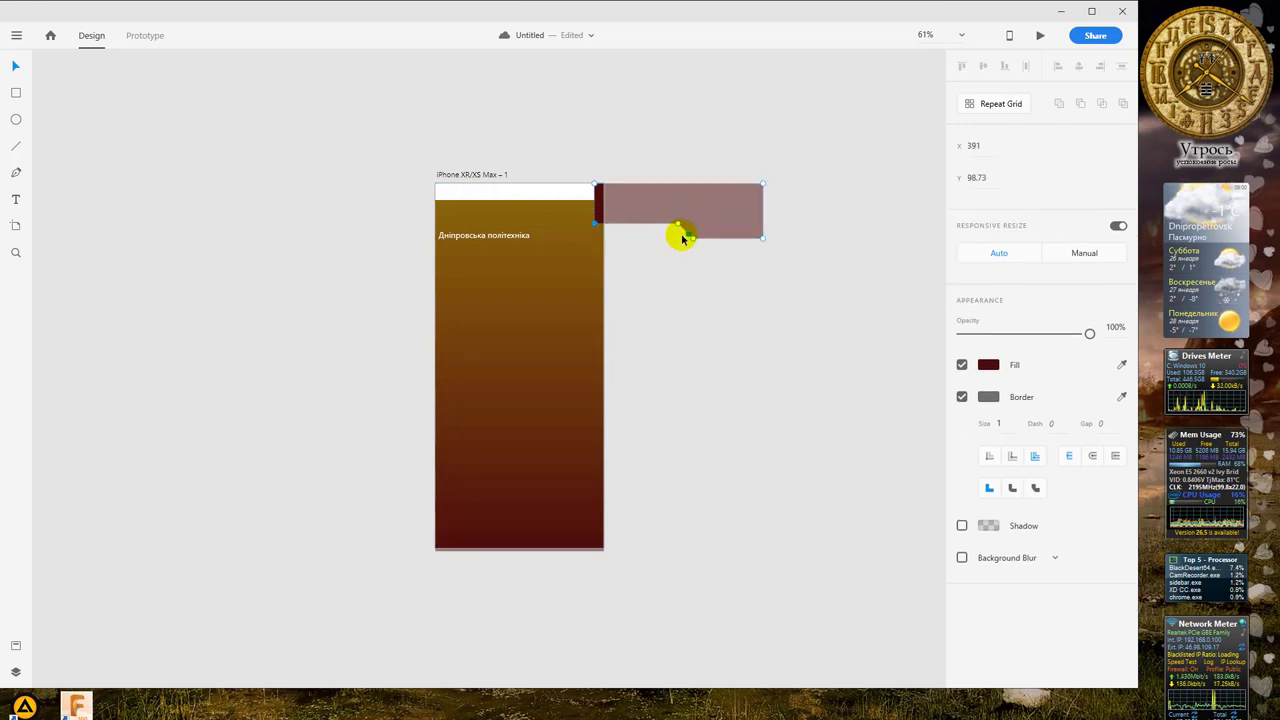
Step: Shift both anchor points of the header shape's slanted step together horizontally toward its right end, lengthening the shallow part
click(699, 212)
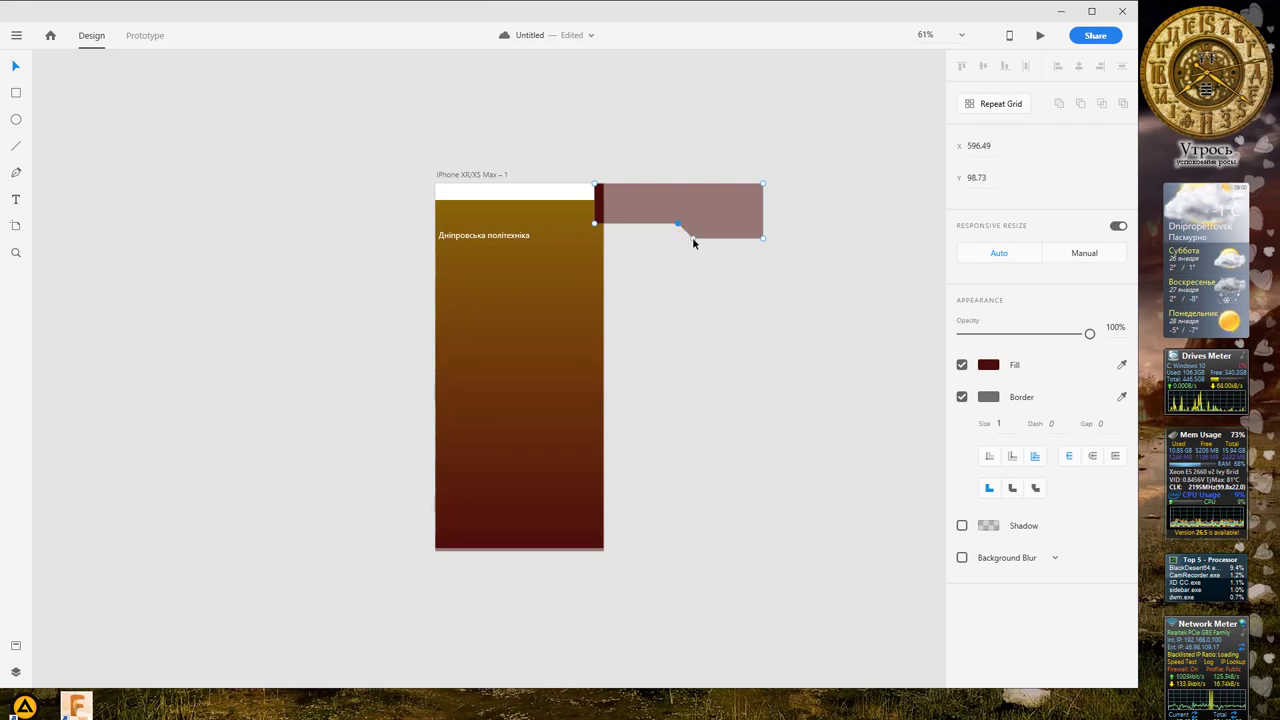
mouse_move(694, 240)
mouse_down()
mouse_move(709, 243)
mouse_move(698, 241)
mouse_up()
shift+click(677, 223)
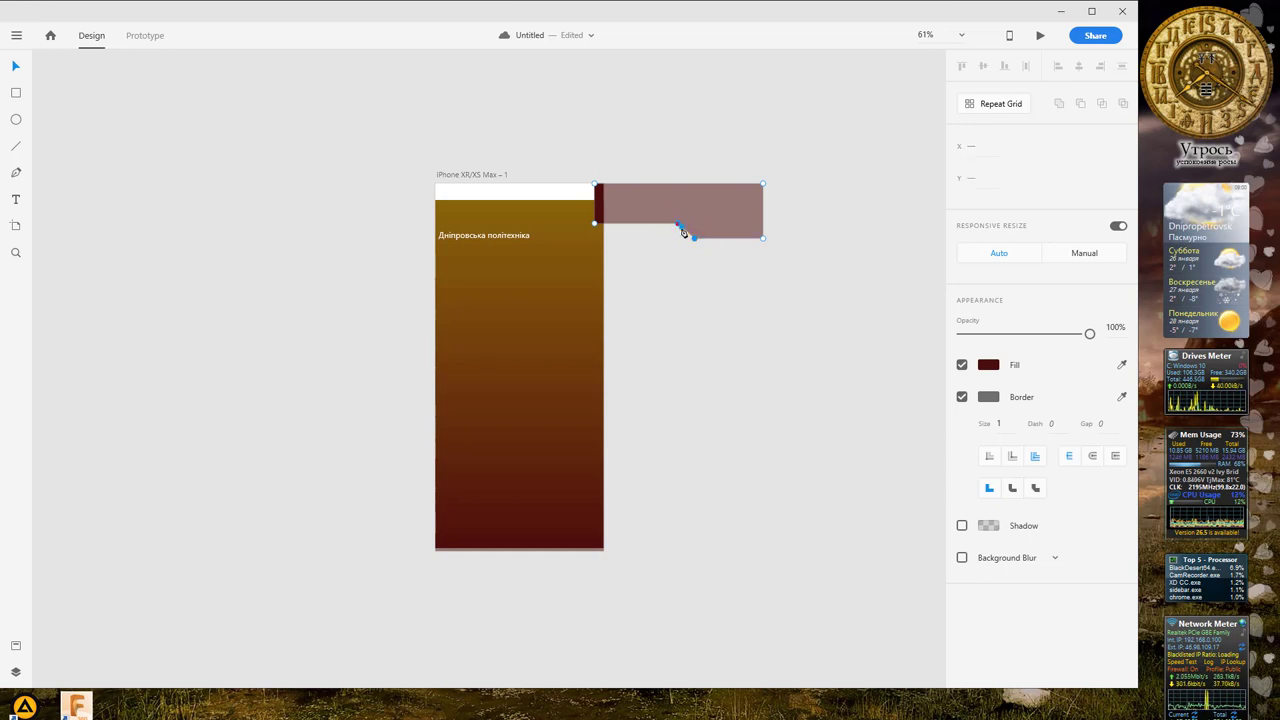
click(695, 240)
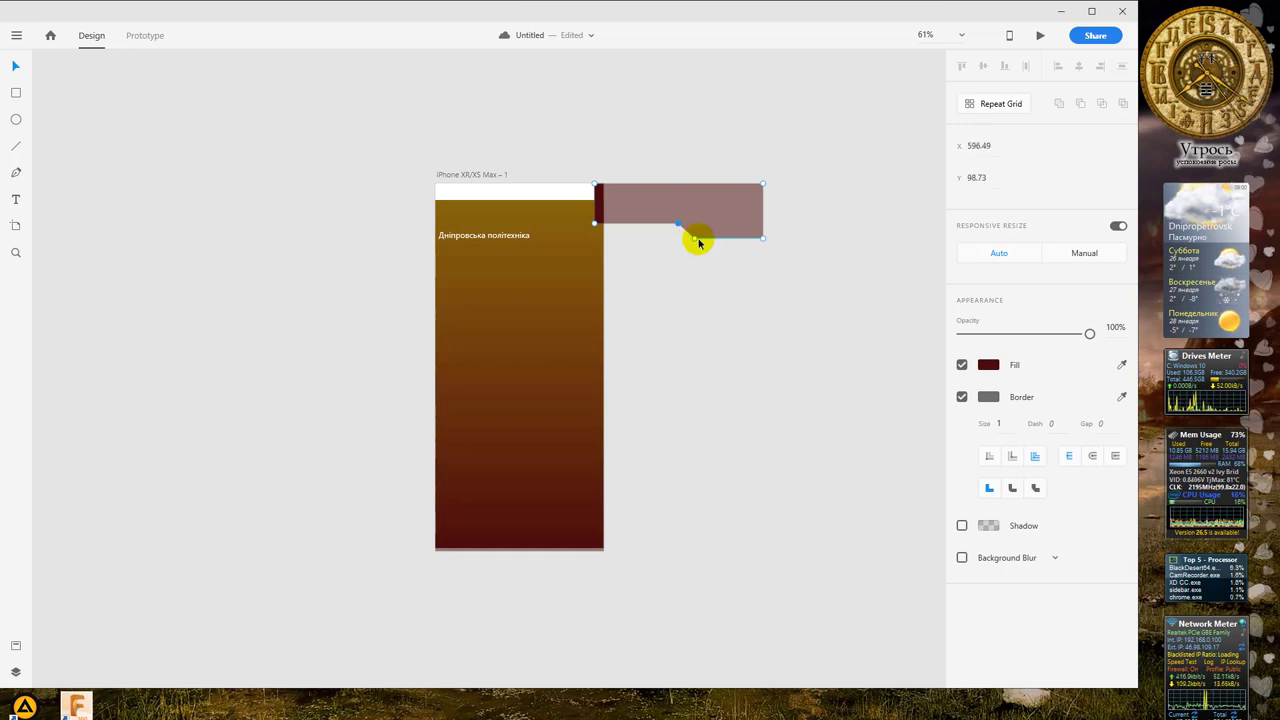
click(681, 231)
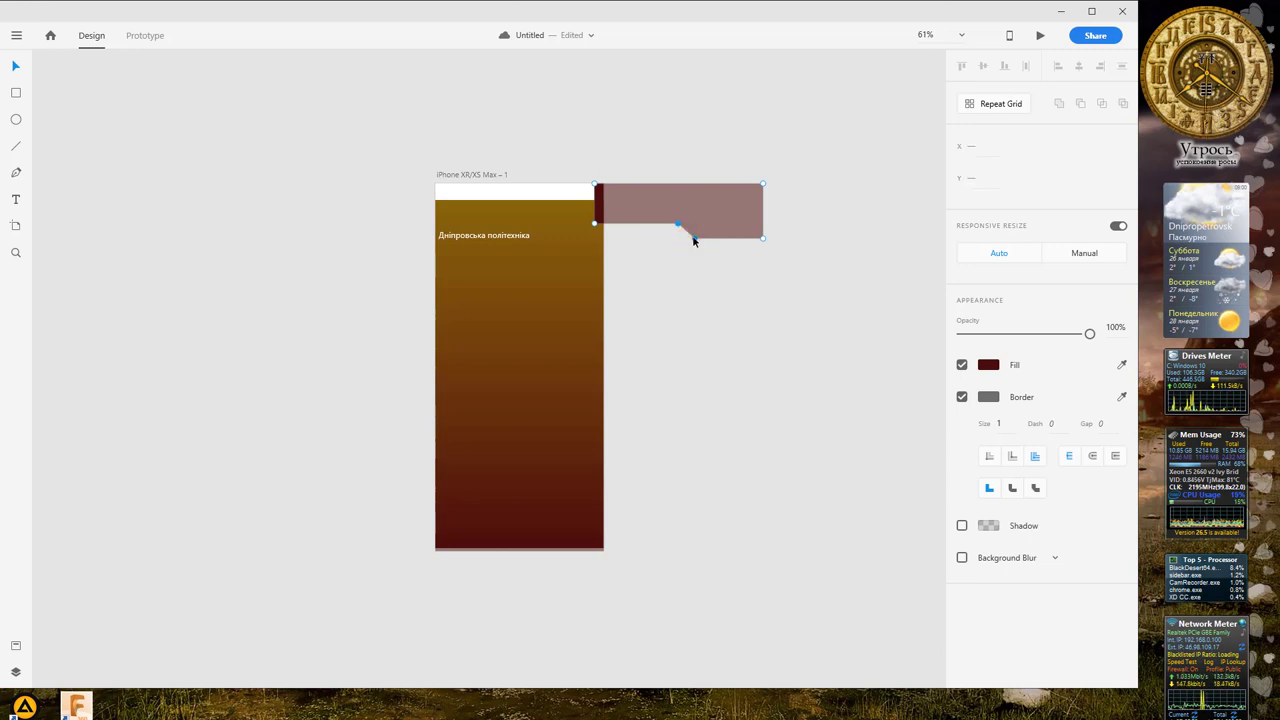
drag(694, 238, 720, 242)
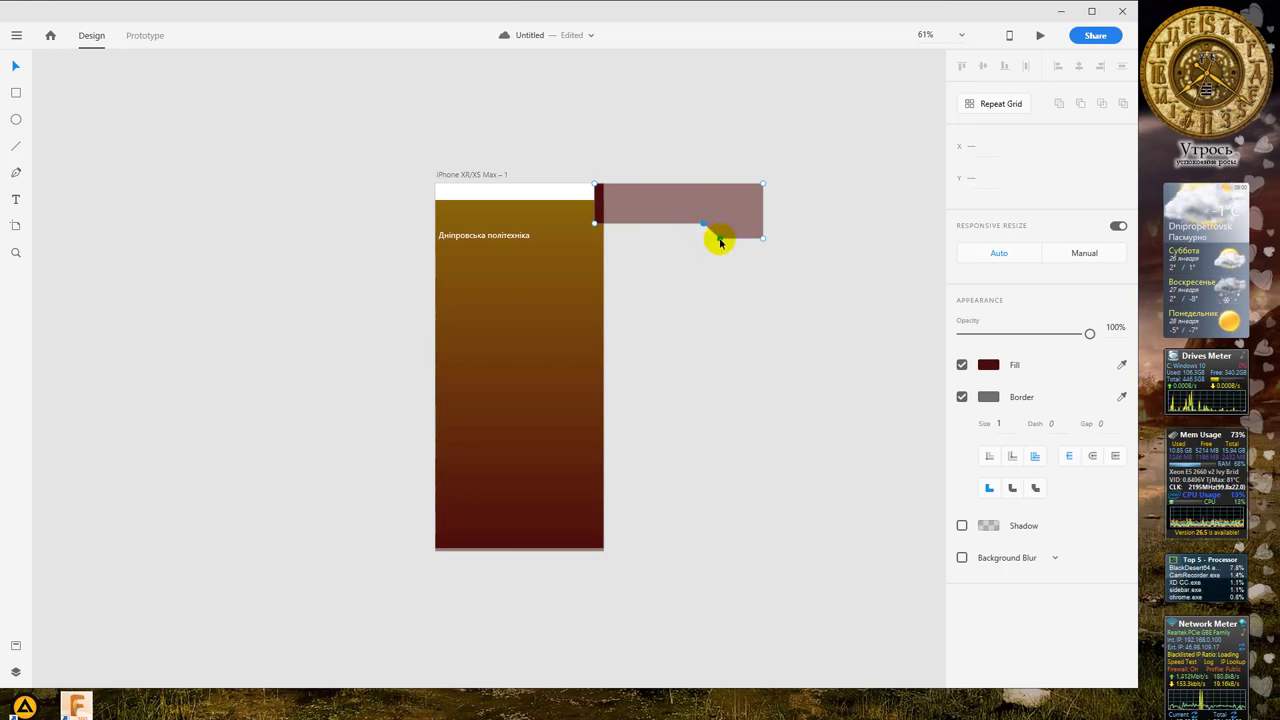
click(743, 223)
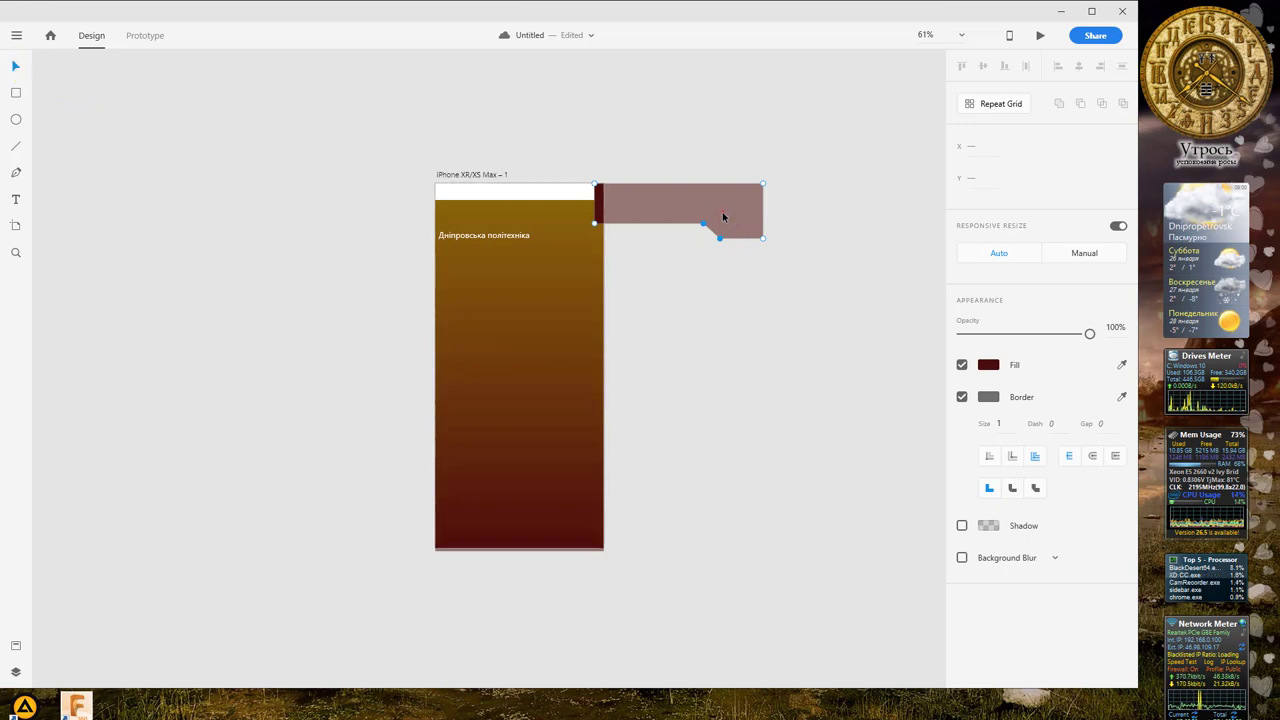
Step: Leave path editing and move the header shape back onto the artboard at X 0, Y 0.45
click(723, 248)
click(602, 199)
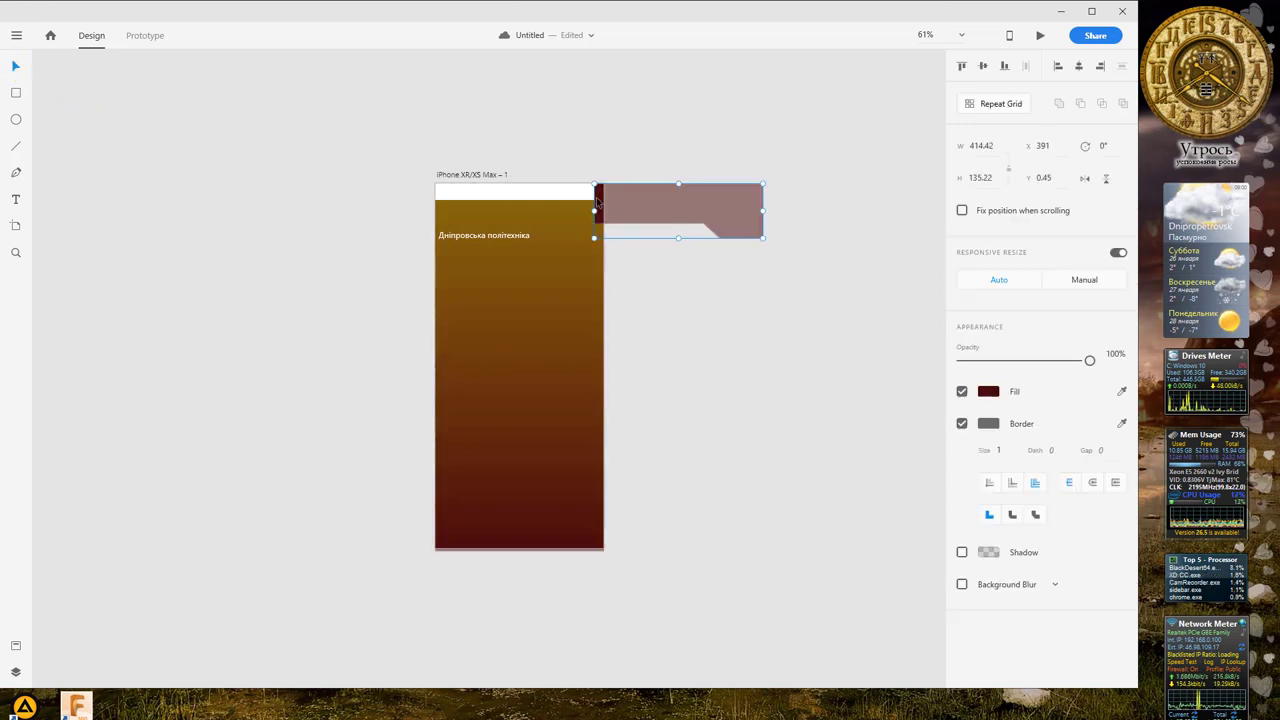
drag(720, 209, 569, 208)
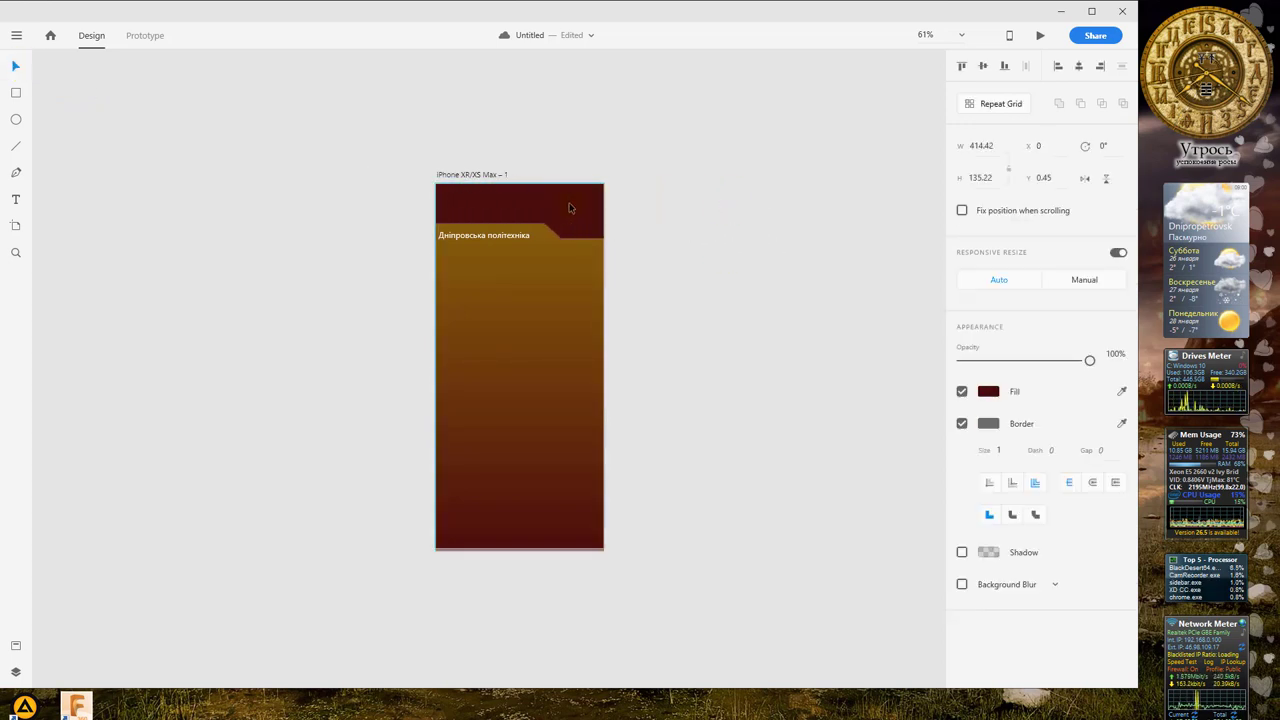
Step: Place the "Дніпровська політехніка" text in the golden tab at Y 109 and set its font size to 23
click(510, 240)
drag(517, 238, 524, 236)
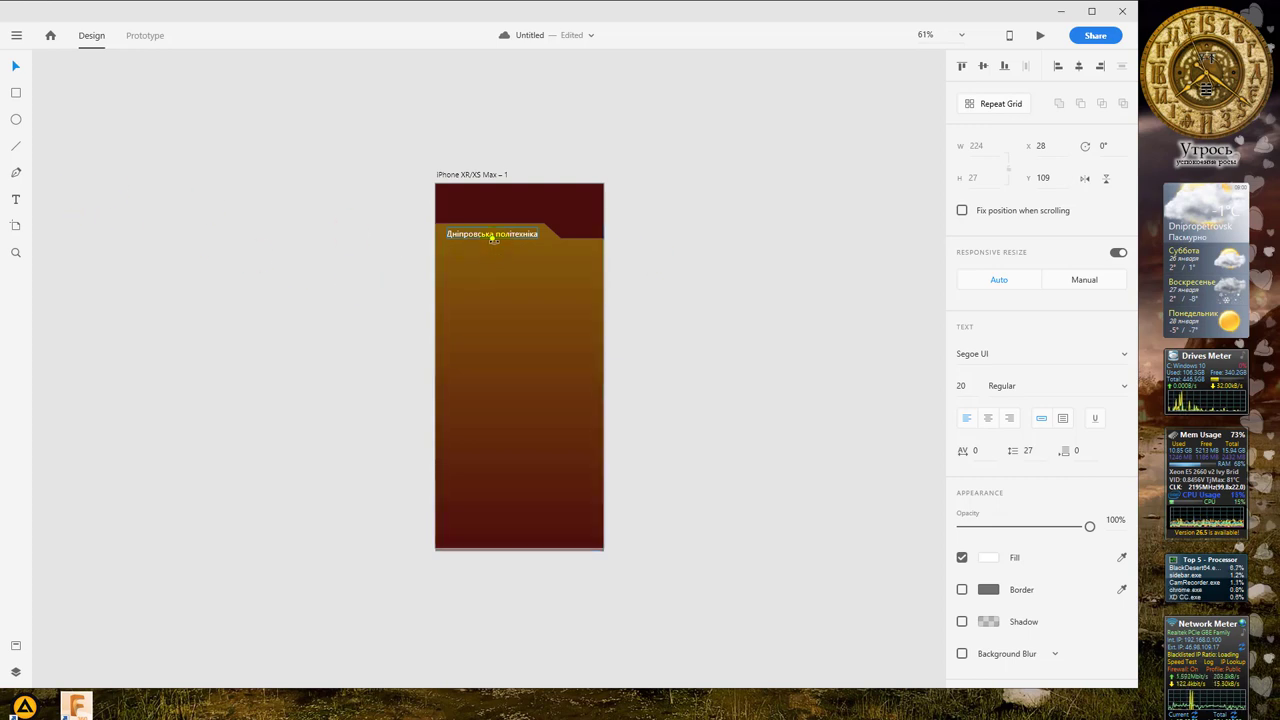
key(ctrl+shift+period)
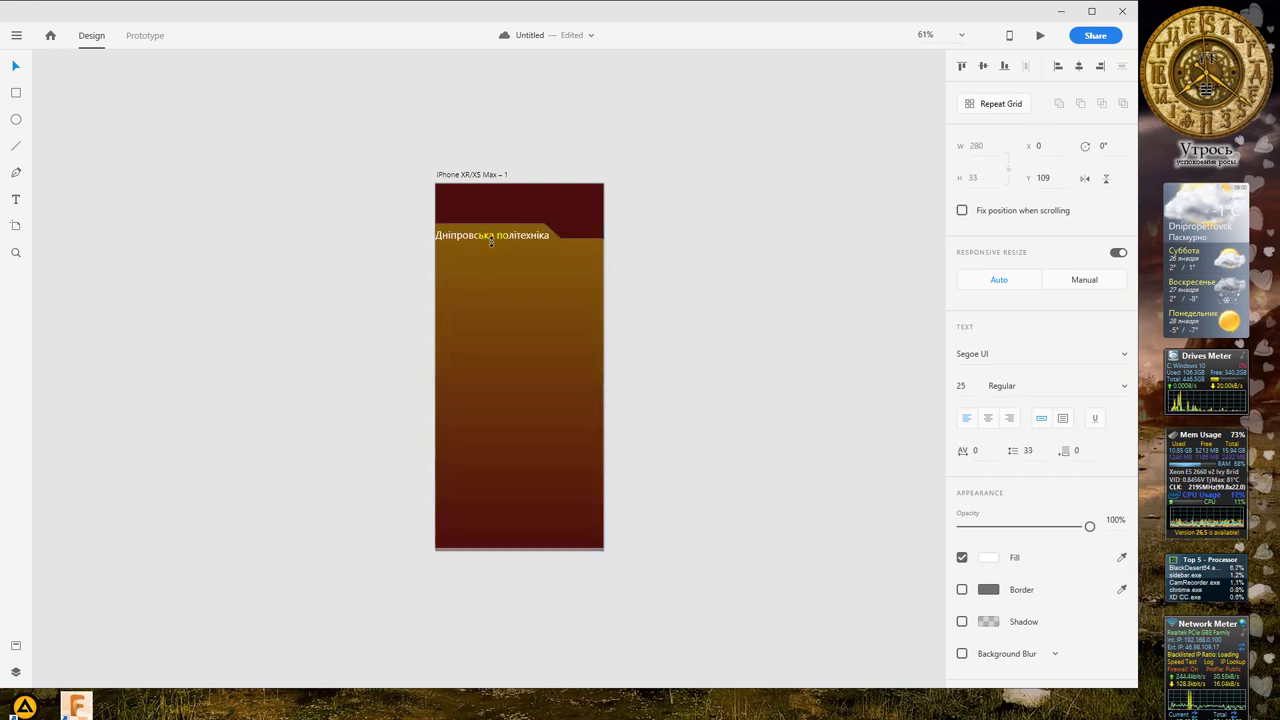
key(ctrl+shift+period)
key(ctrl+shift+period)
key(ctrl+shift+period)
key(ctrl+shift+period)
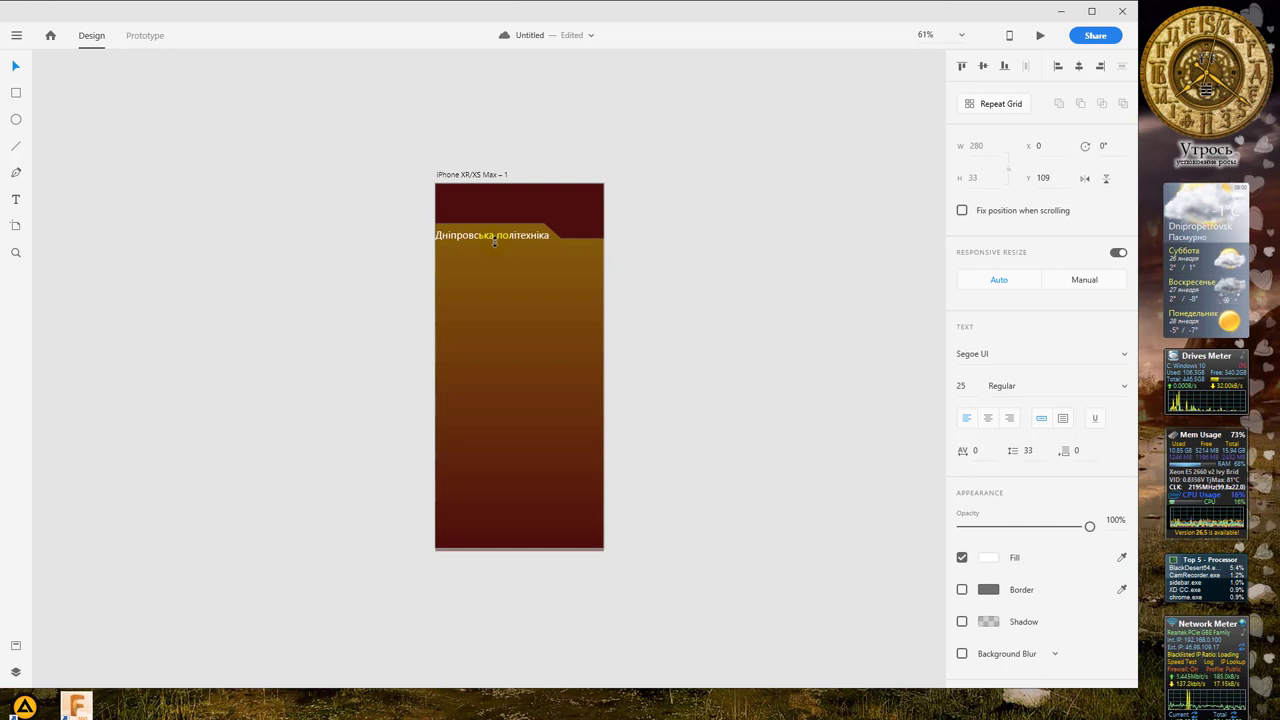
key(ctrl+shift+comma)
key(ctrl+shift+comma)
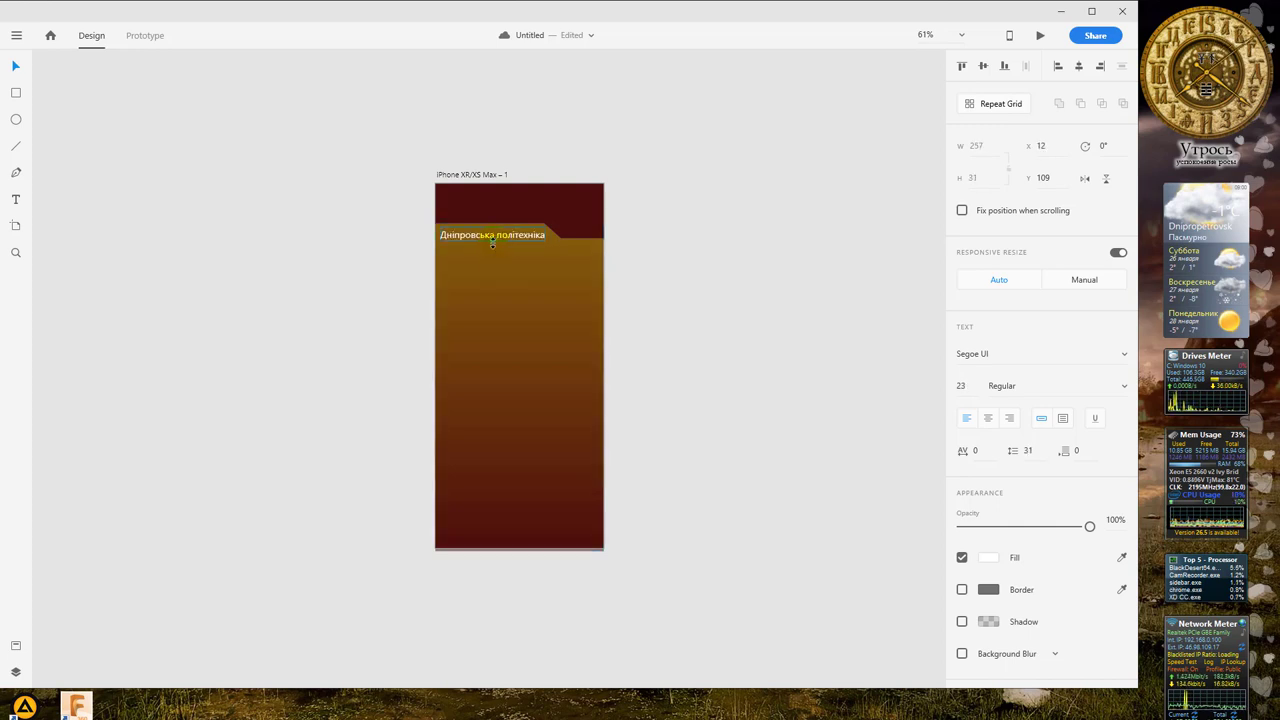
Step: Add a white text label "Рівнь 4" in the empty area beside the artboard and set its font size to 32
click(16, 199)
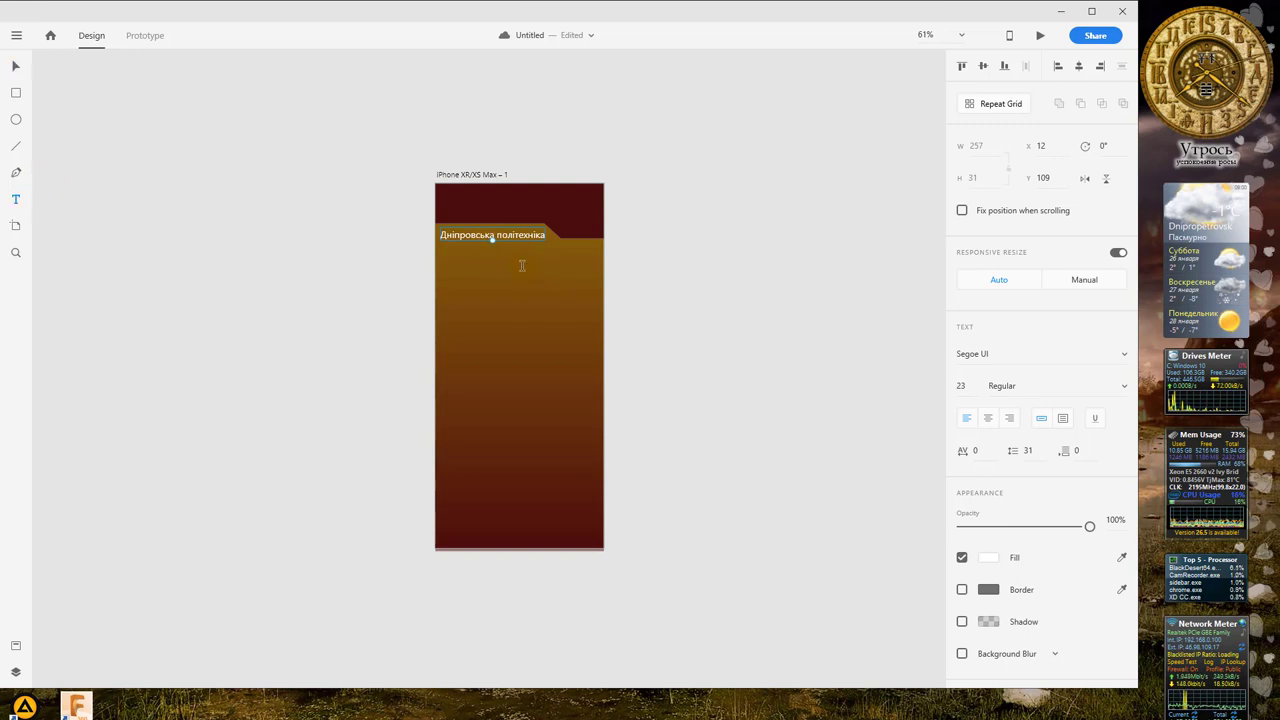
click(235, 316)
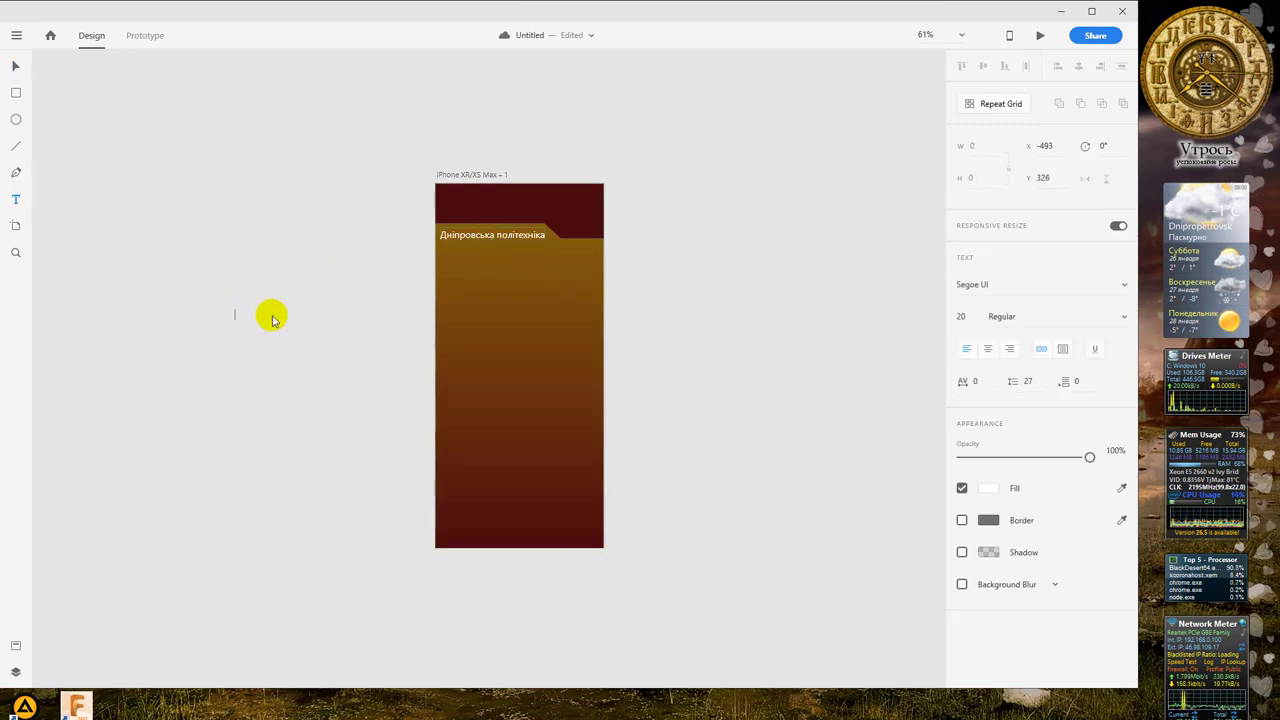
click(962, 318)
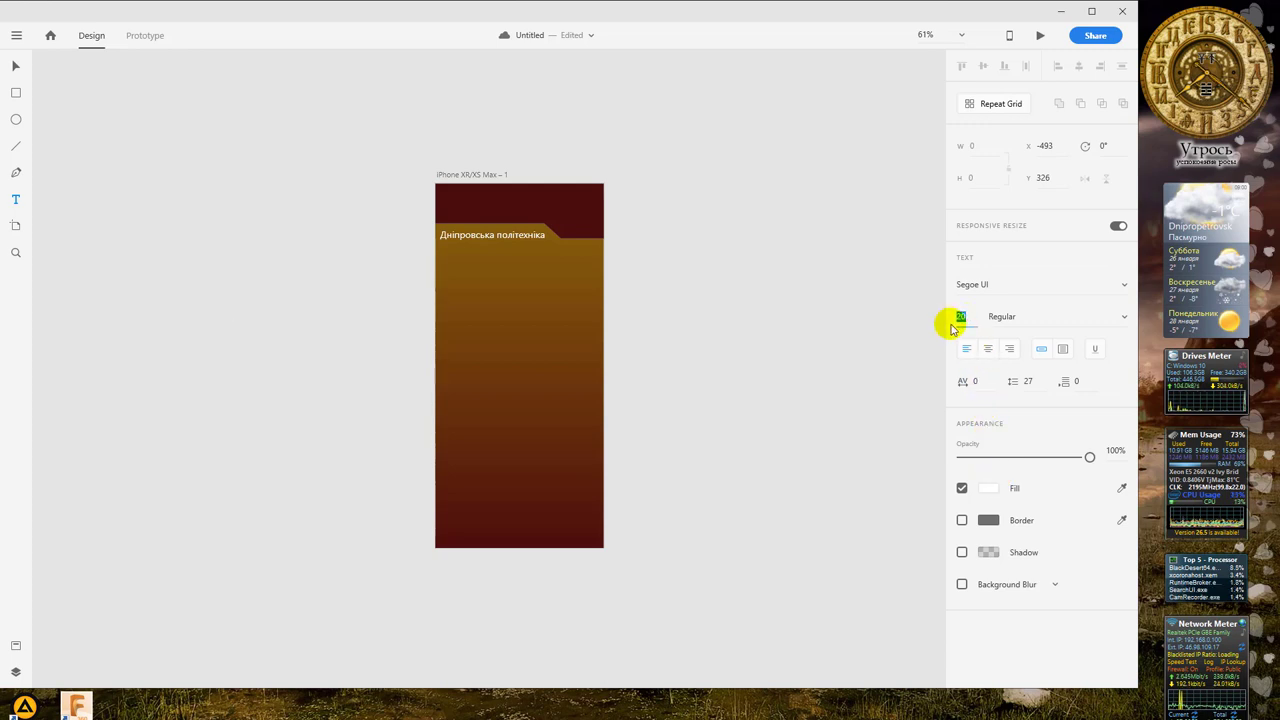
text(30)
key(Return)
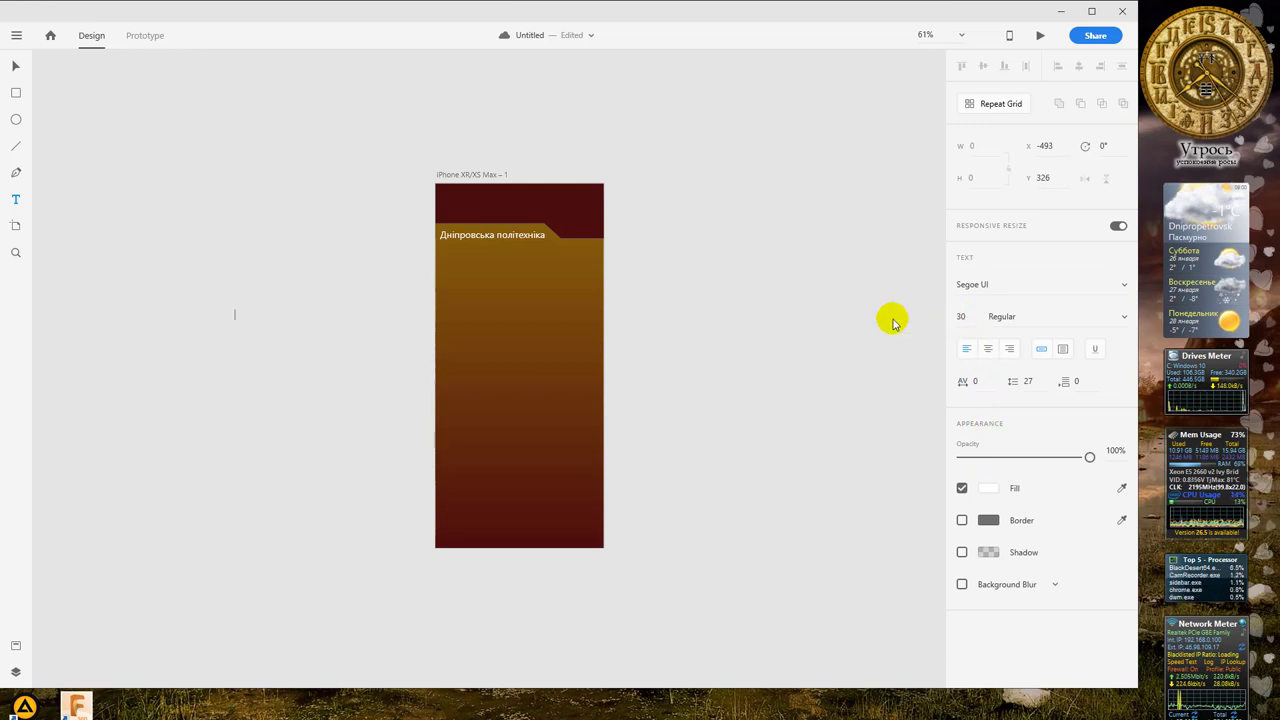
click(236, 315)
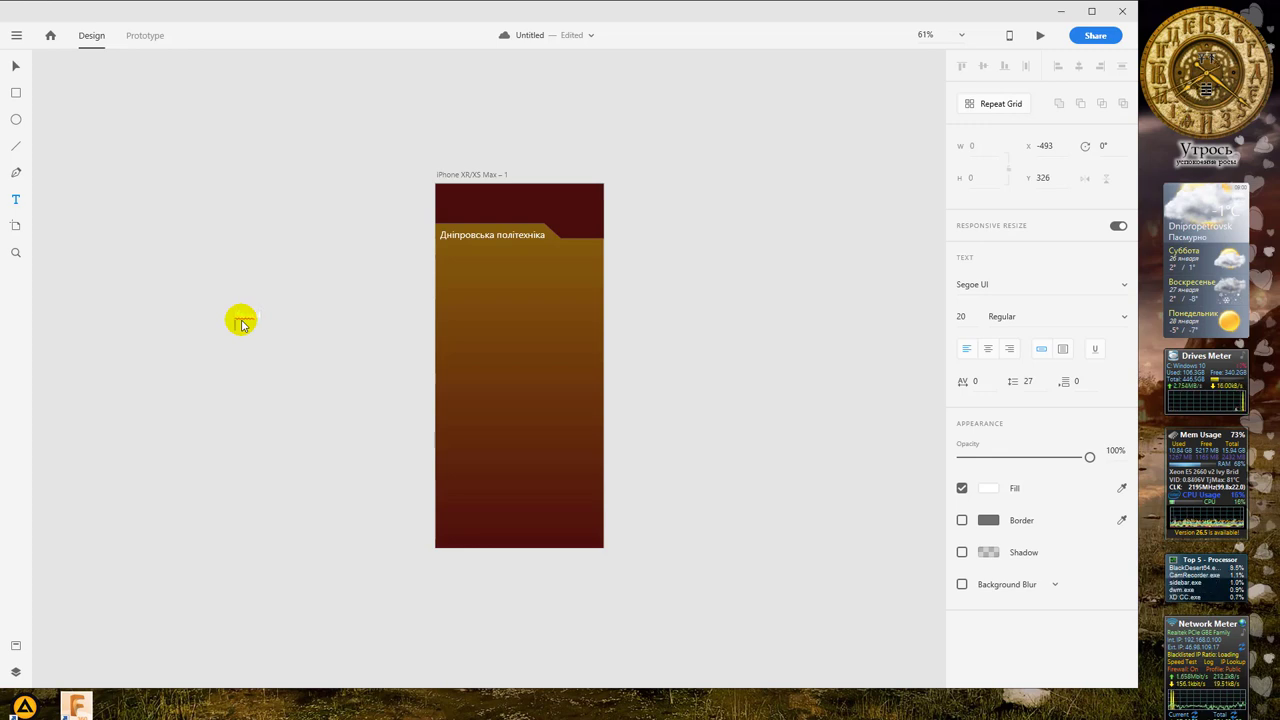
double_click(241, 322)
click(961, 316)
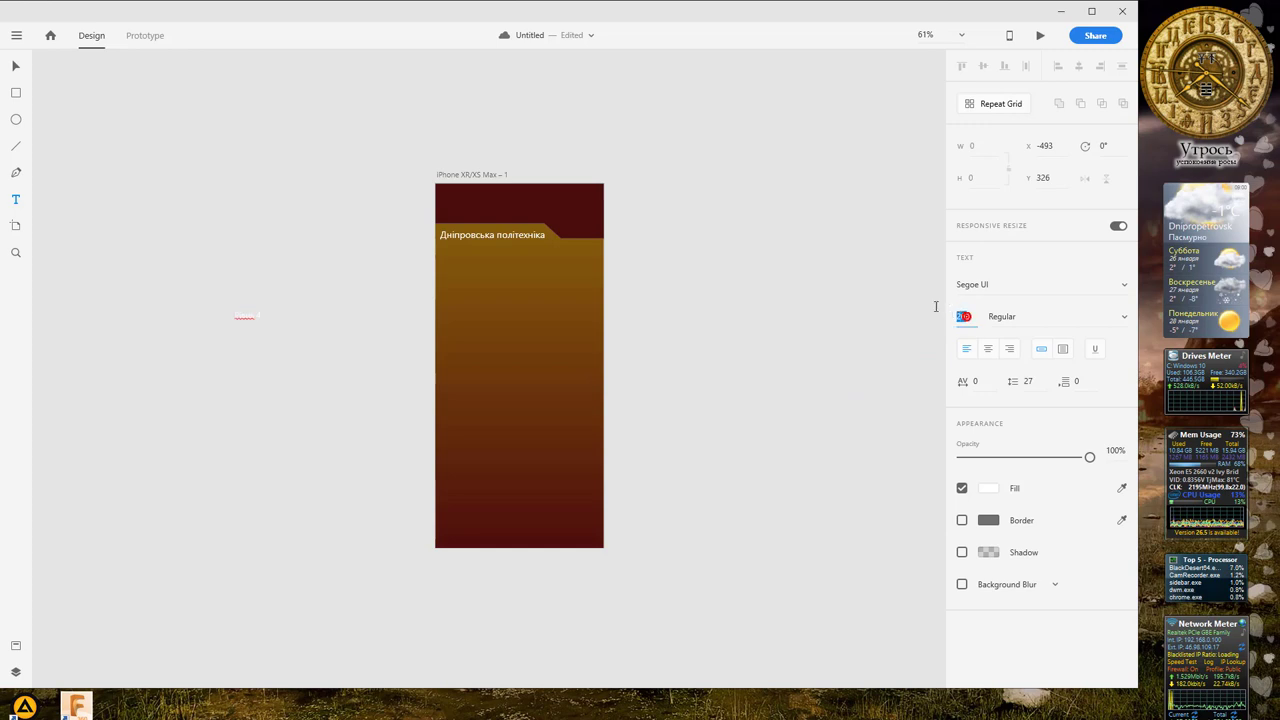
text(32)
key(Return)
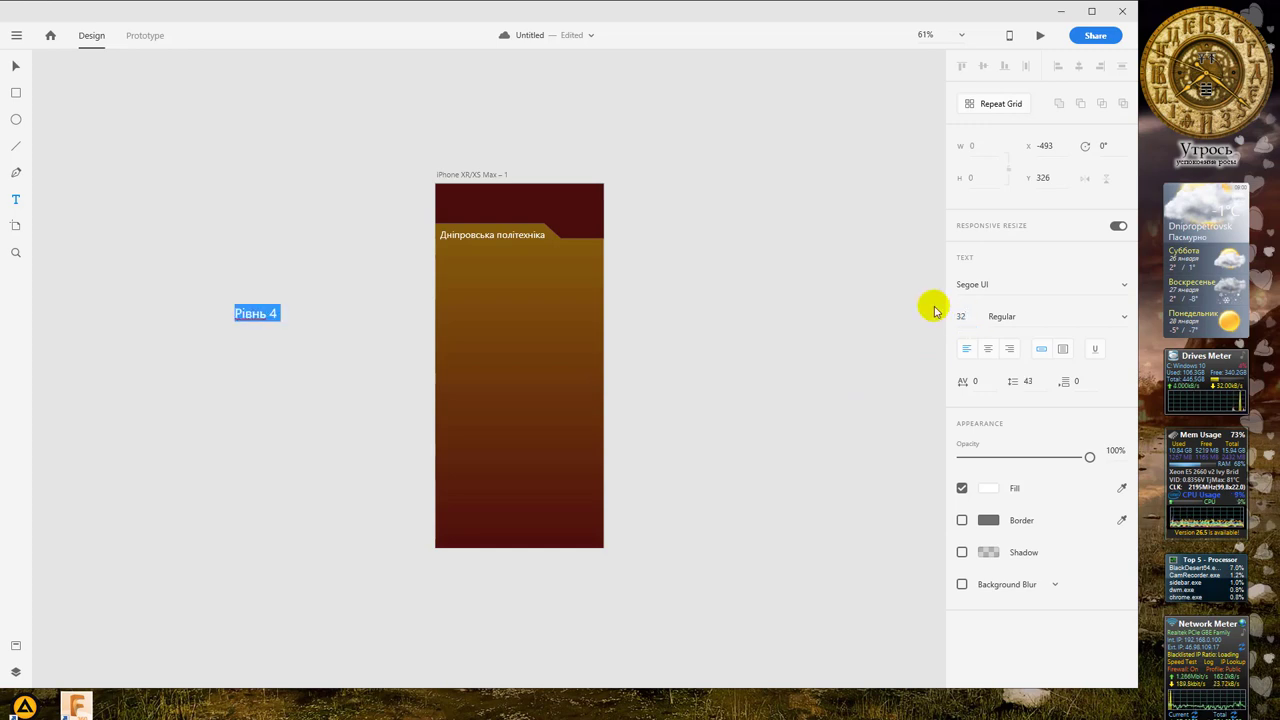
Step: Move the level label onto the artboard at X 156, Y 362 and correct its wording to "Рівень 4"
click(16, 68)
drag(255, 310, 517, 339)
double_click(515, 342)
click(516, 341)
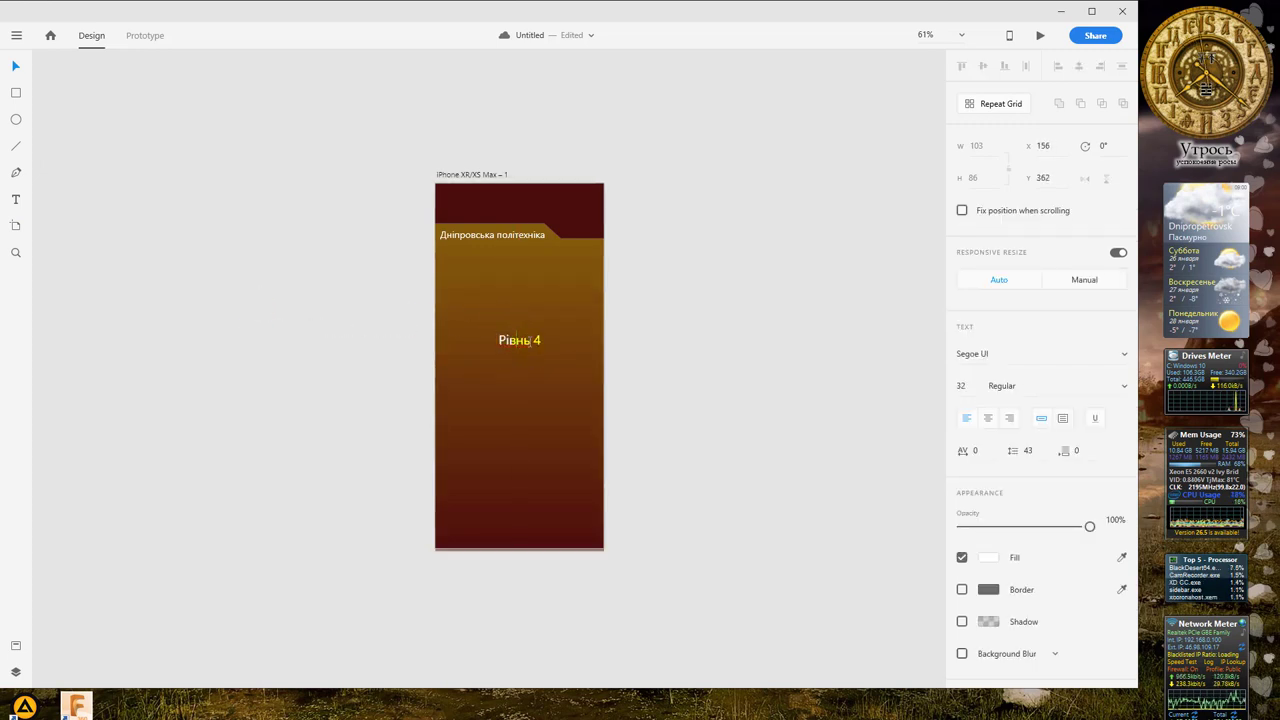
text(е)
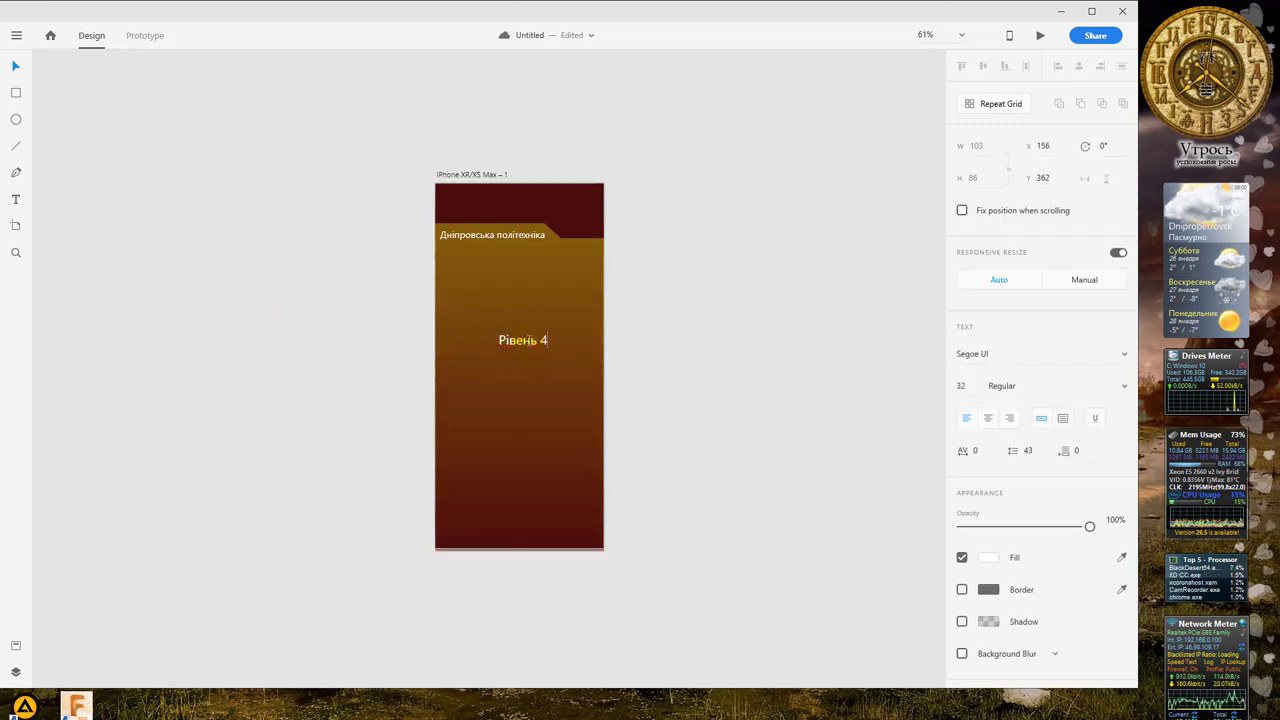
Step: Add a second line reading "Тест з географії" below "Рівень 4" in the same text object
key(Return)
text(Тес)
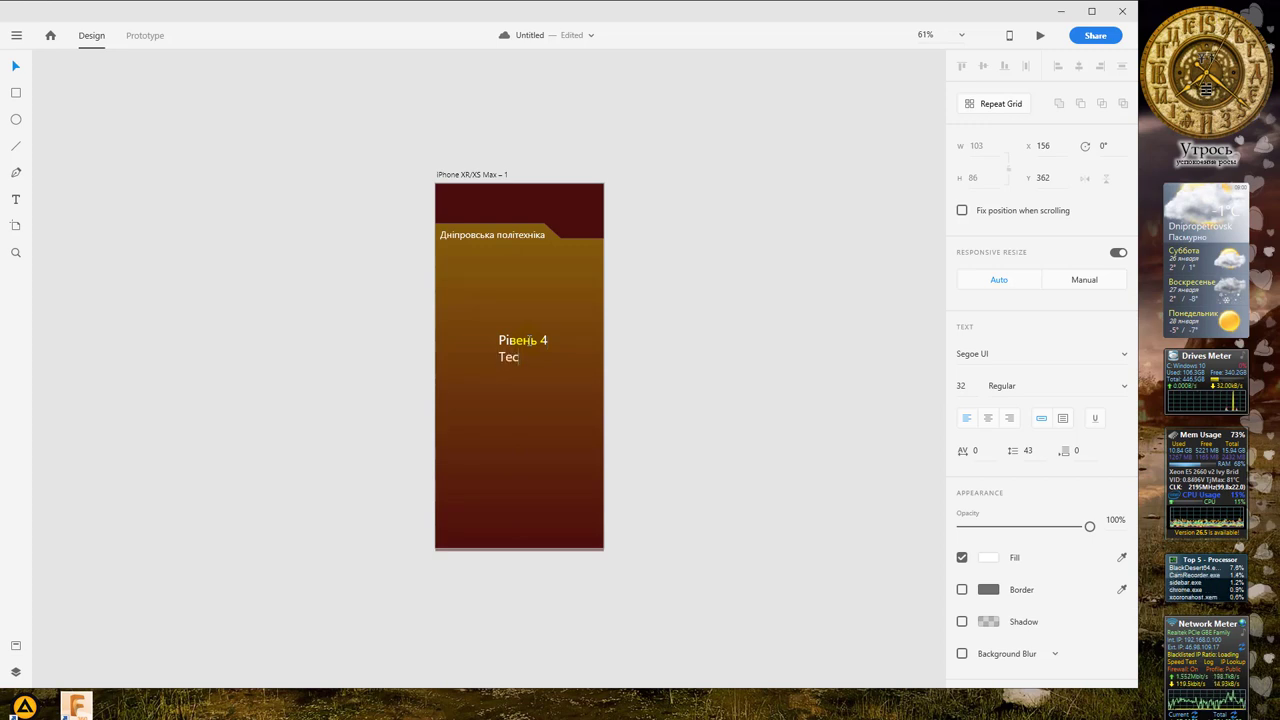
text(т з гео)
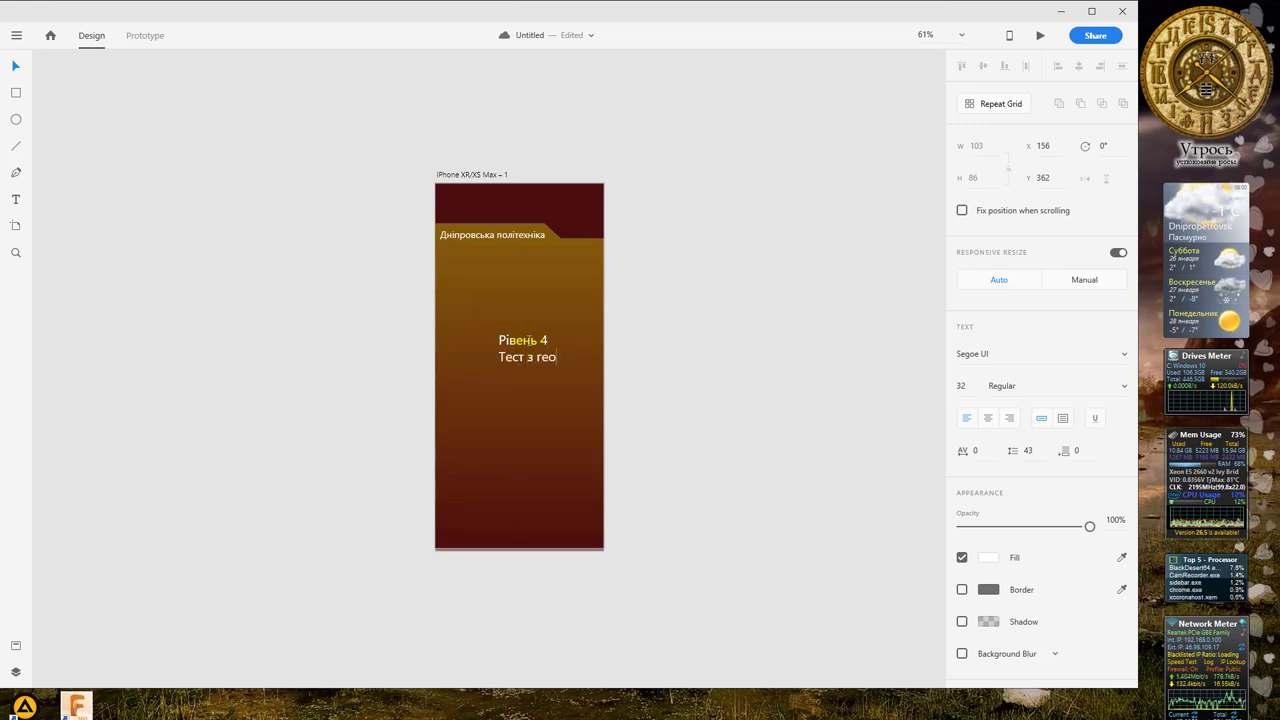
text(графії)
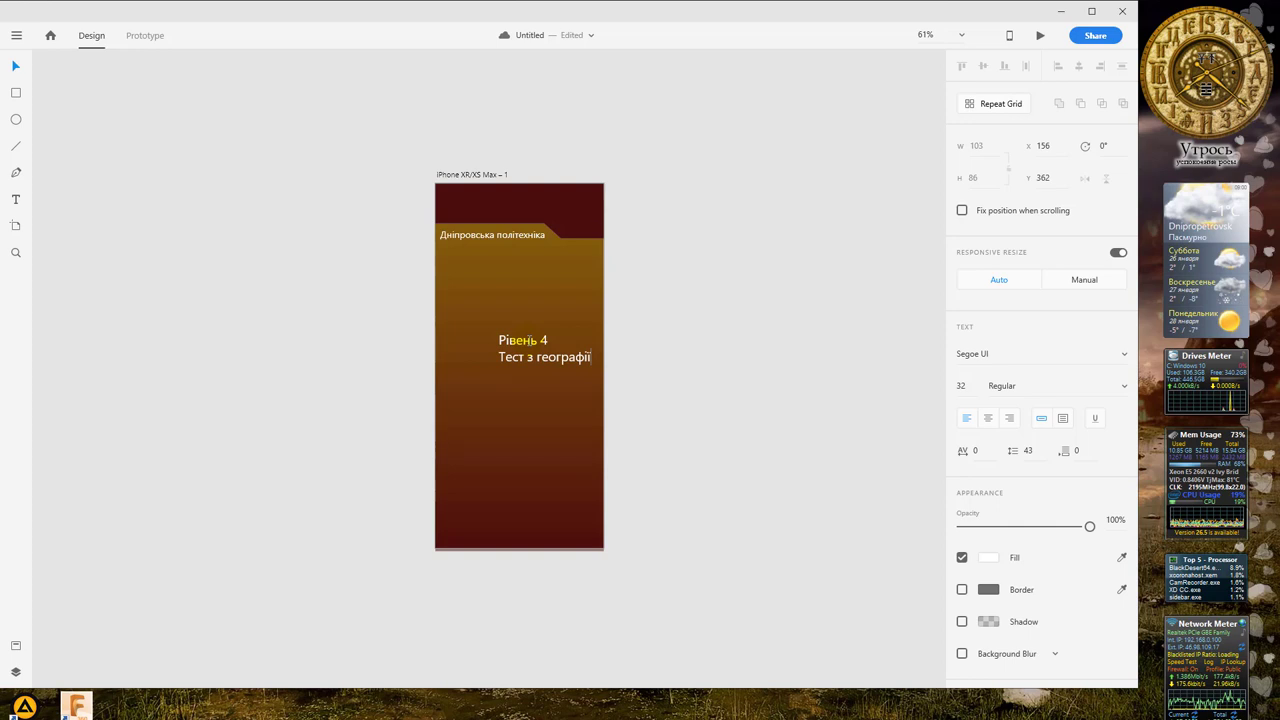
Step: Center-align the two-line label and move it to the horizontal middle of the artboard at X 94, Y 329
click(988, 418)
click(566, 350)
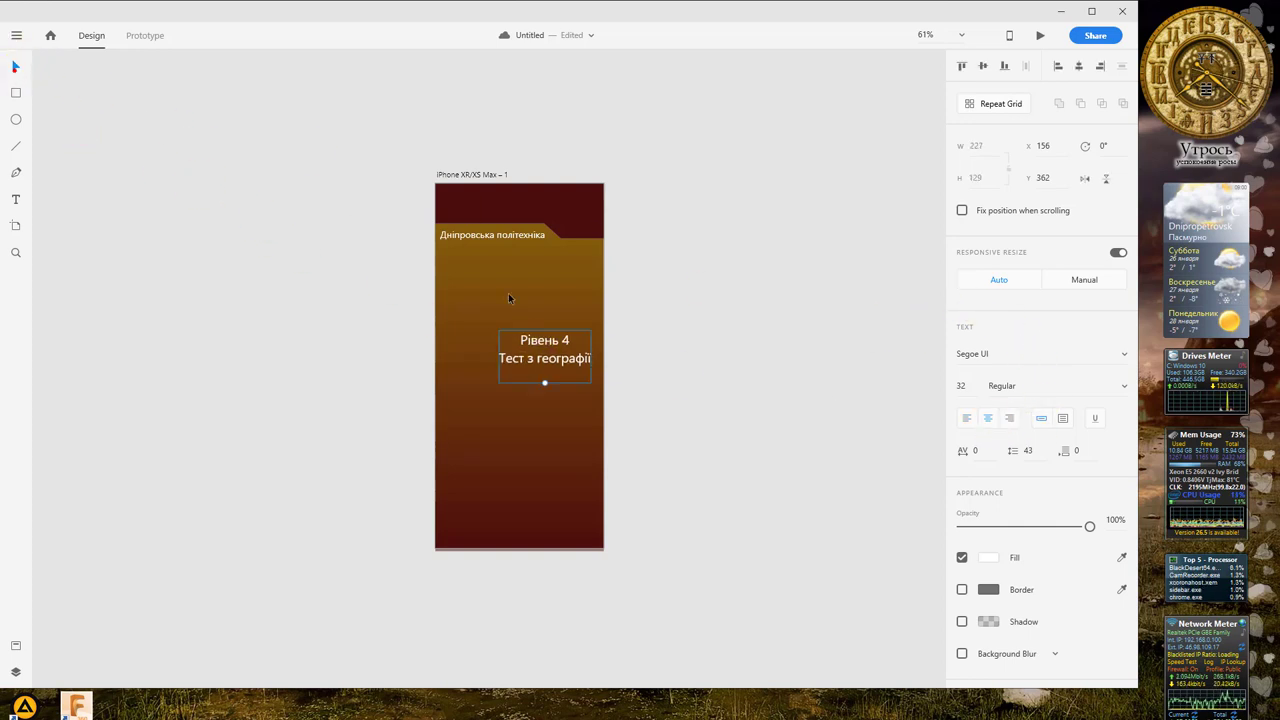
mouse_move(566, 350)
mouse_down()
mouse_move(538, 330)
mouse_move(551, 349)
mouse_up()
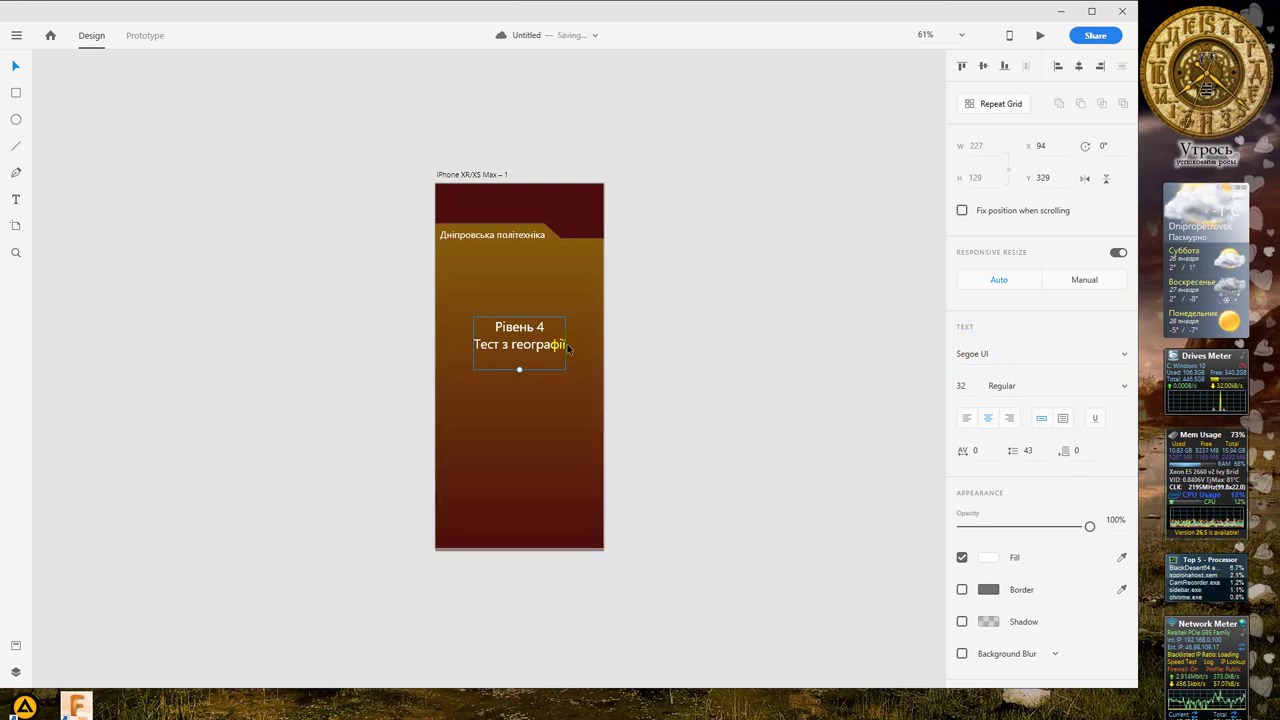
Step: Draw a white rounded button about 275 by 93 with corner radius 47 below the label, at about X 70, Y 569
click(17, 94)
drag(482, 438, 532, 414)
click(16, 66)
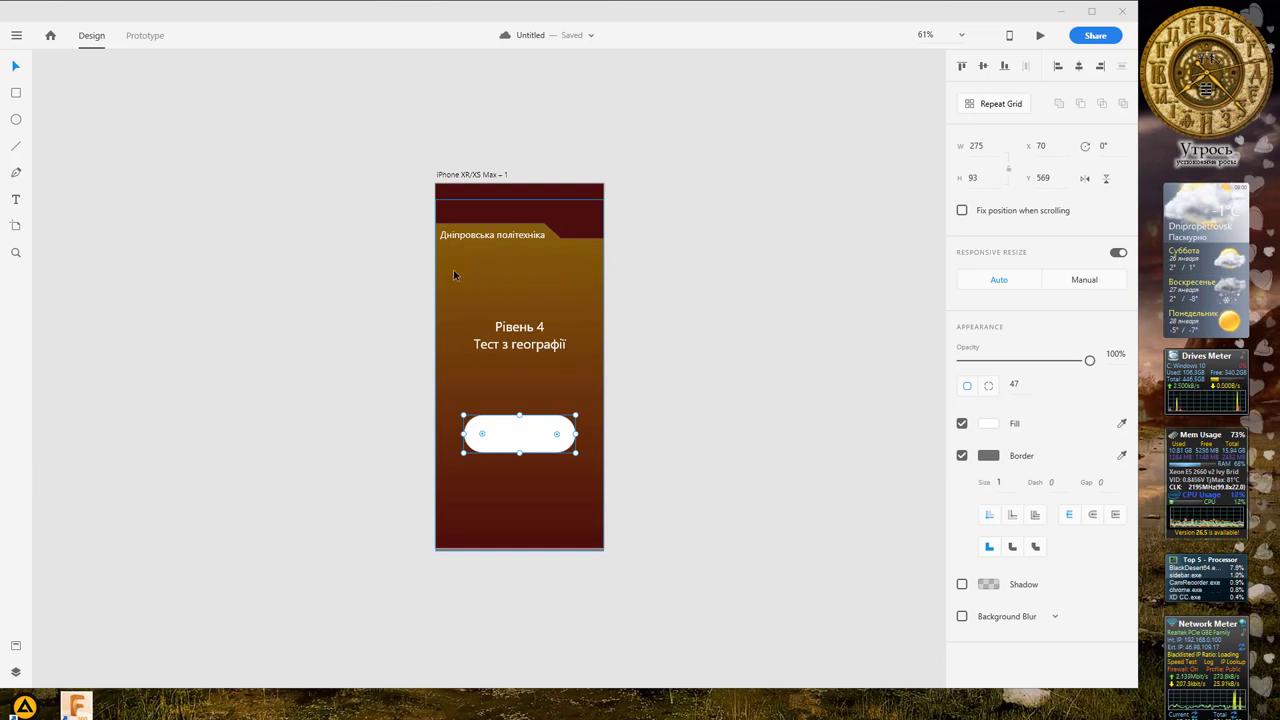
click(557, 280)
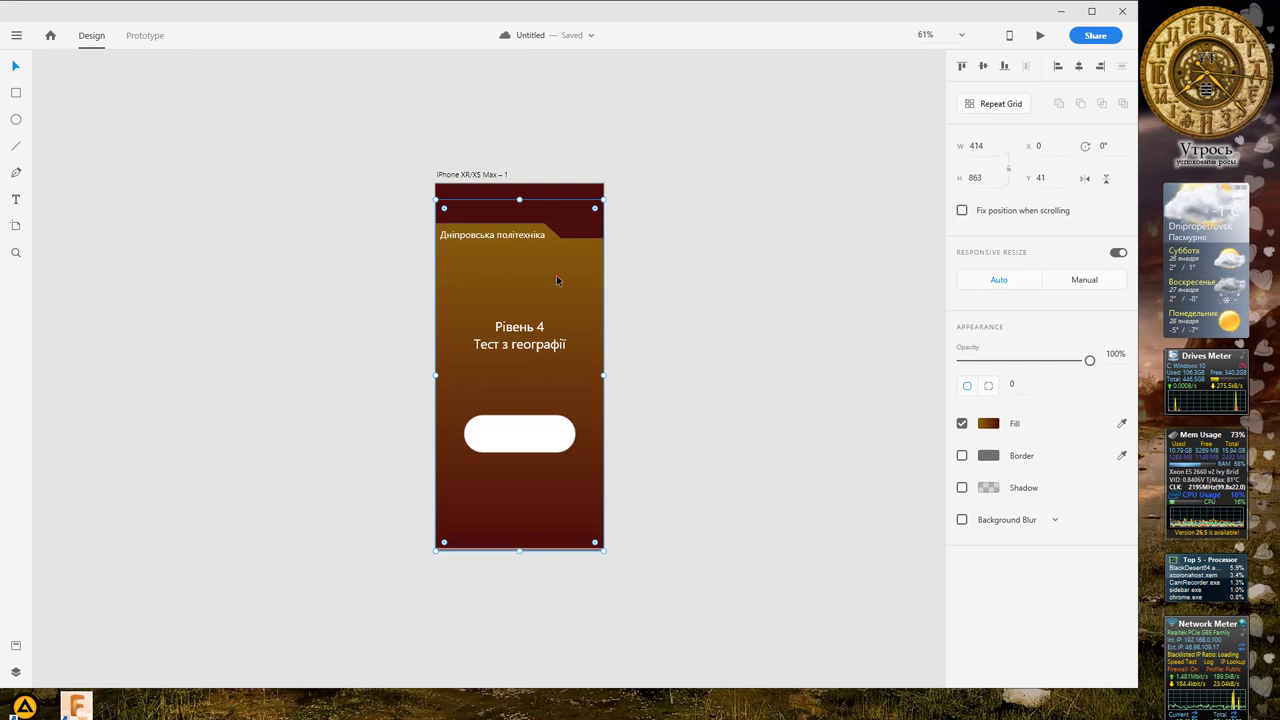
click(710, 293)
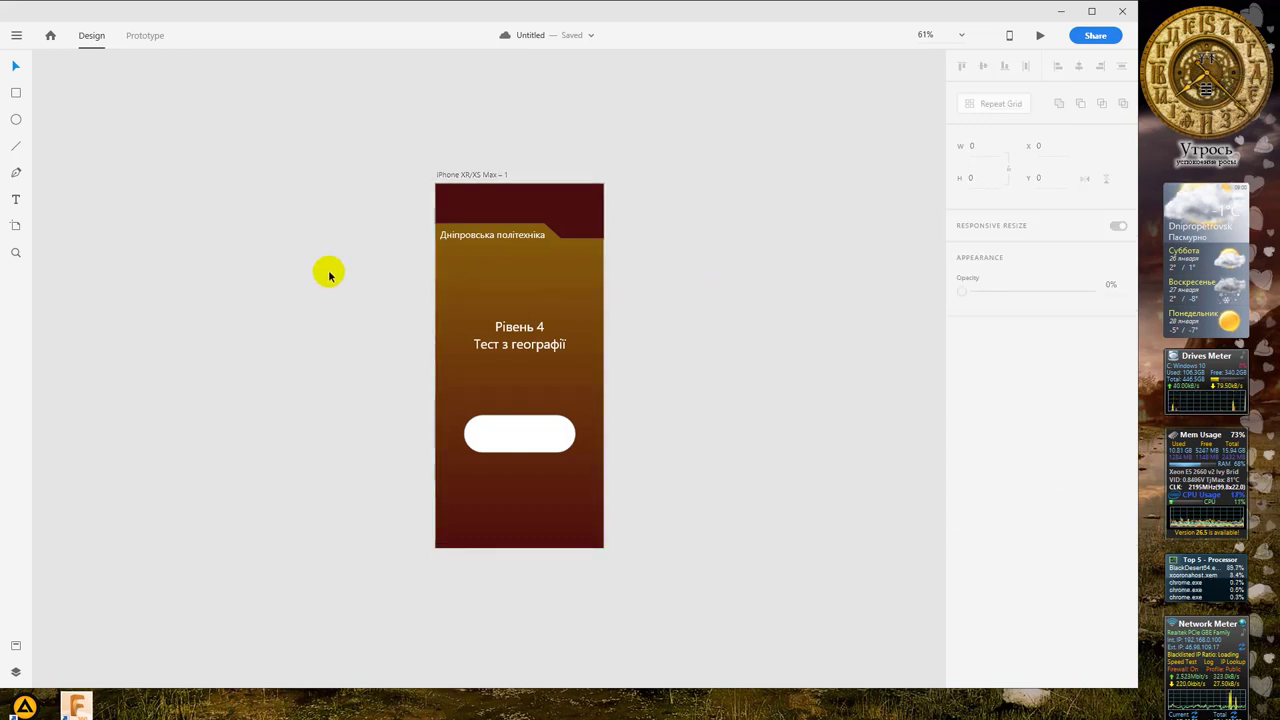
Step: Import the Map illustration from the XD folder and position it over the artboard at X -314, Y 182
click(561, 285)
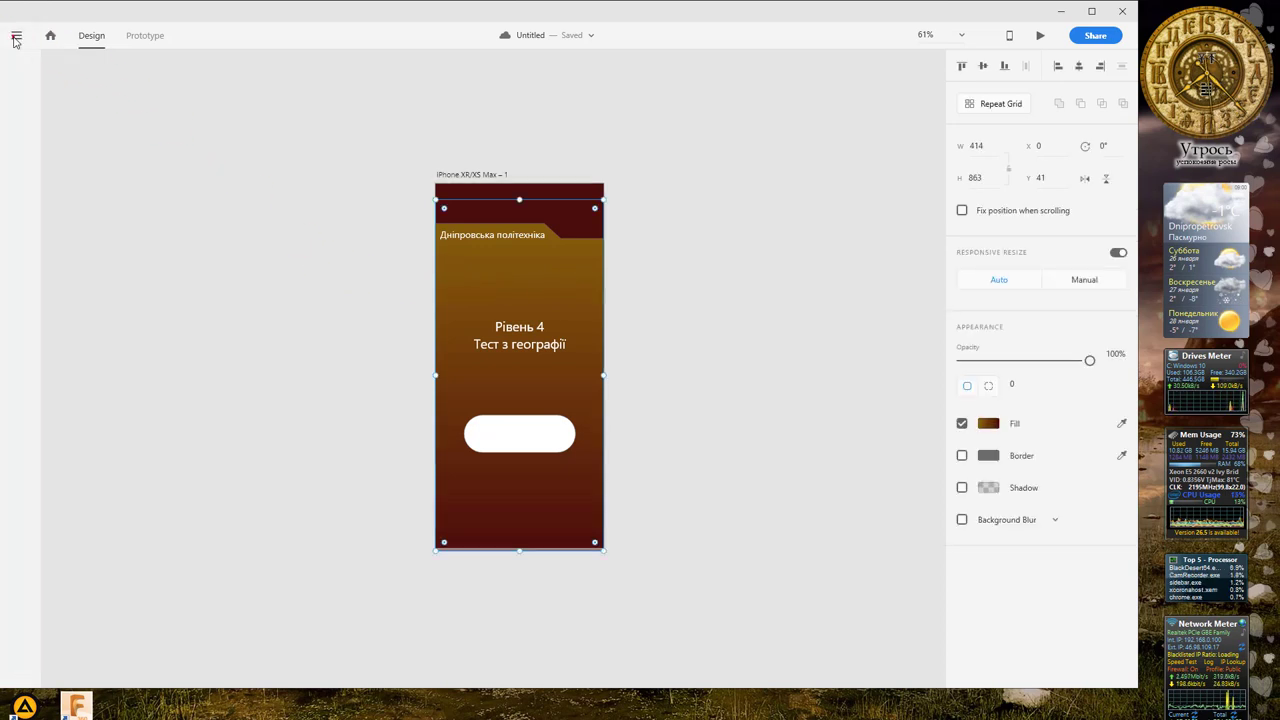
click(16, 37)
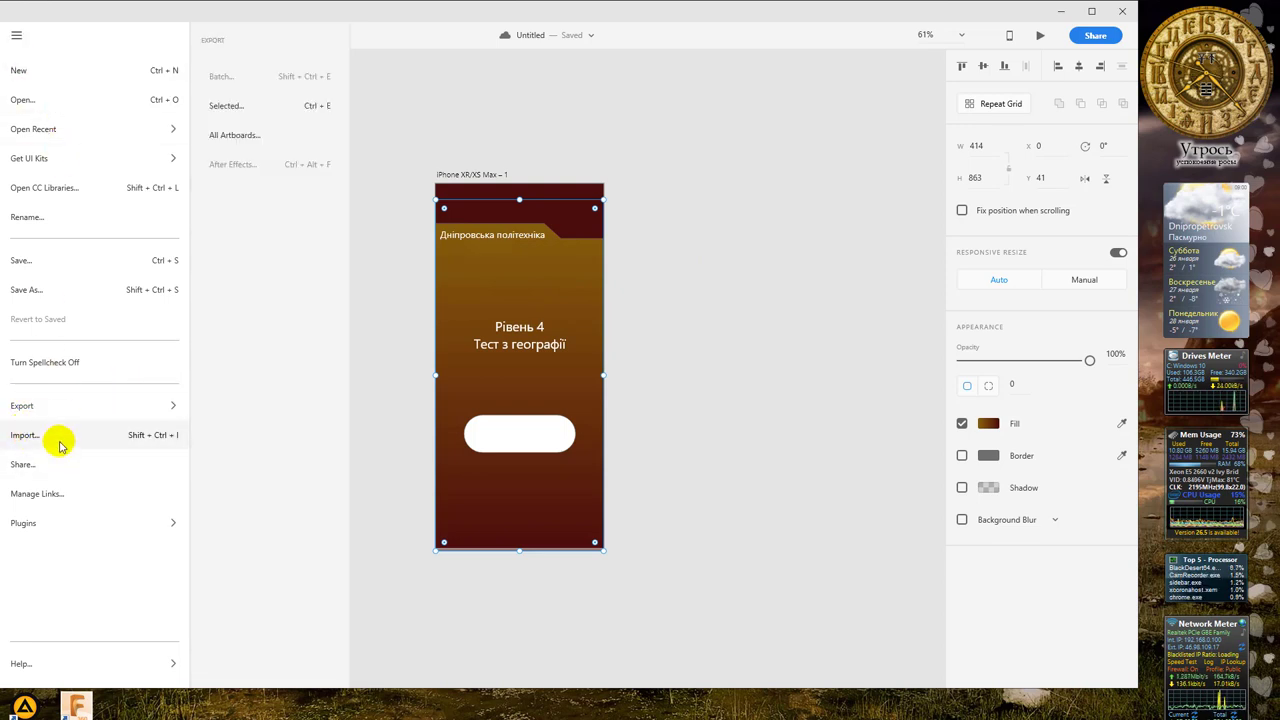
click(60, 439)
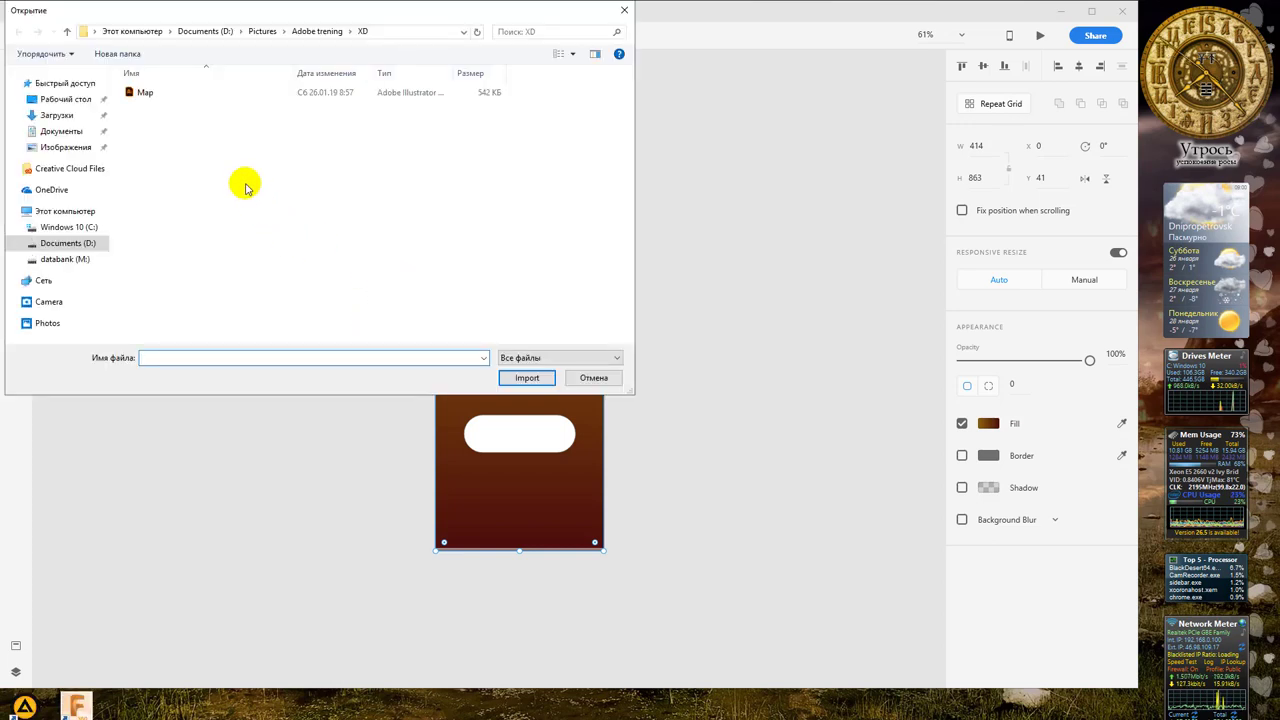
drag(304, 11, 347, 43)
click(188, 121)
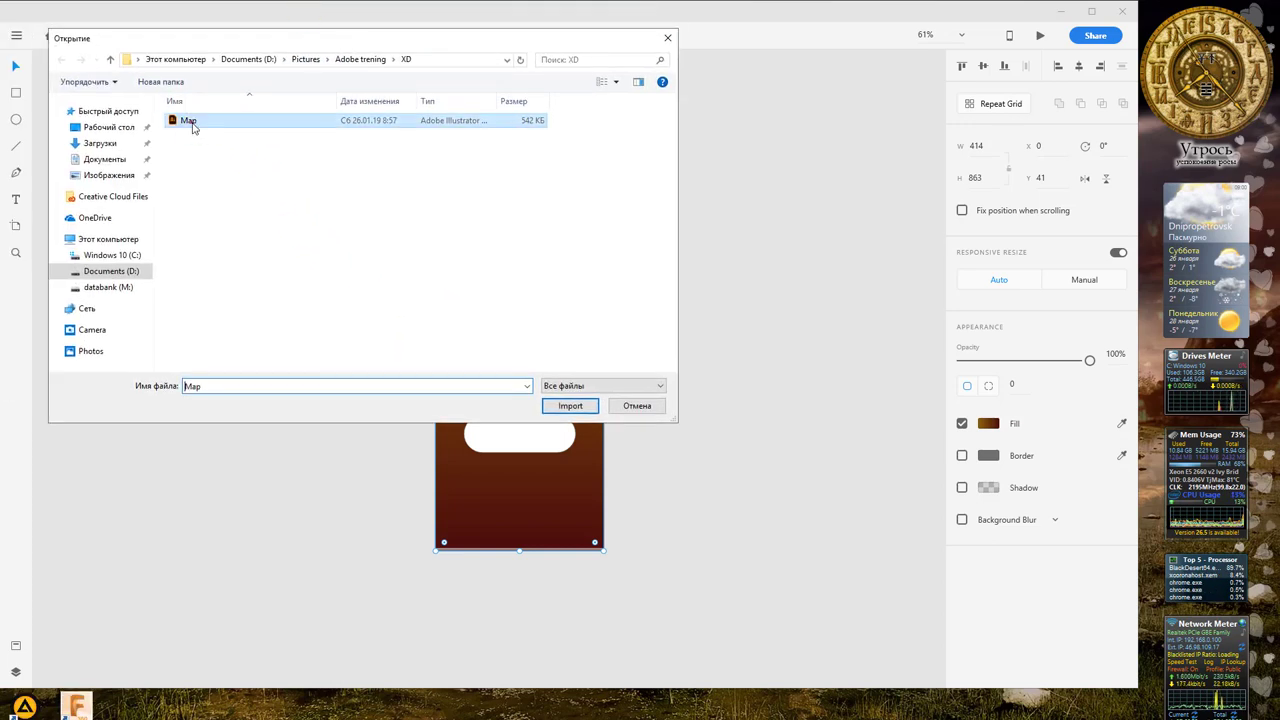
click(571, 405)
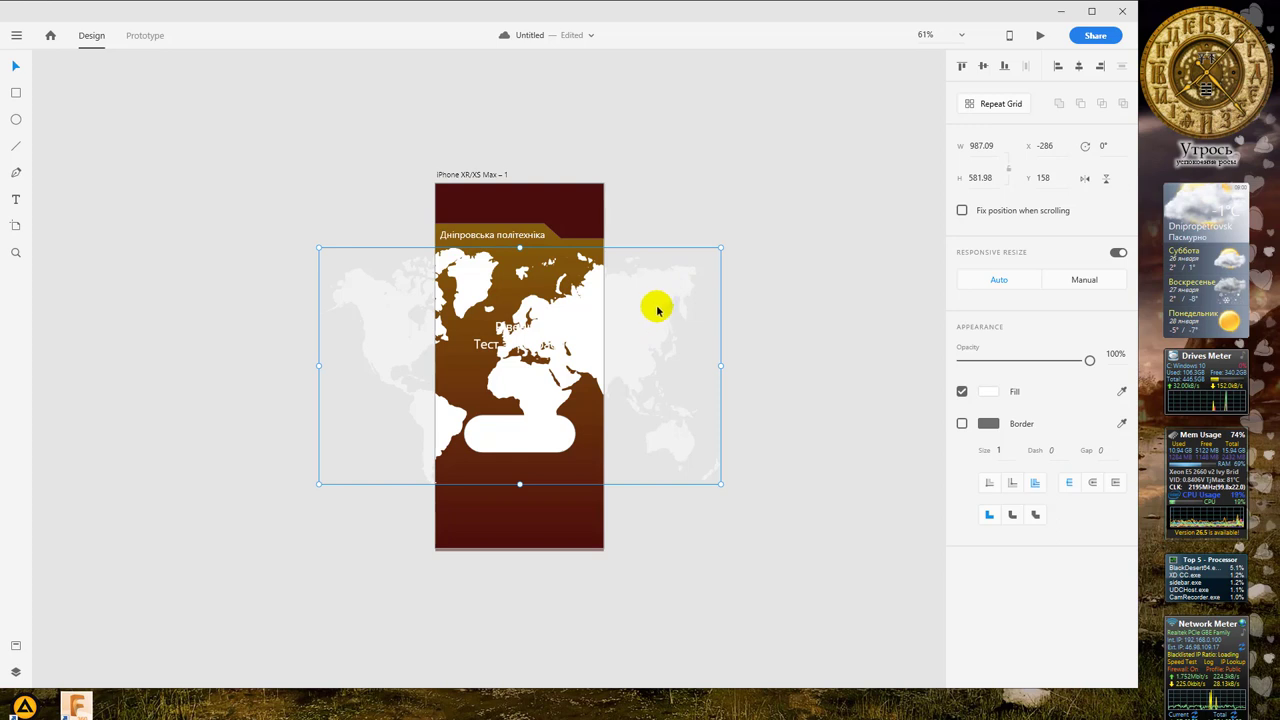
mouse_move(657, 311)
mouse_down()
mouse_move(611, 294)
mouse_move(686, 297)
mouse_move(693, 282)
mouse_move(651, 309)
mouse_move(649, 289)
mouse_move(669, 306)
mouse_move(651, 318)
mouse_move(549, 300)
mouse_move(646, 317)
mouse_move(651, 303)
mouse_move(643, 315)
mouse_up()
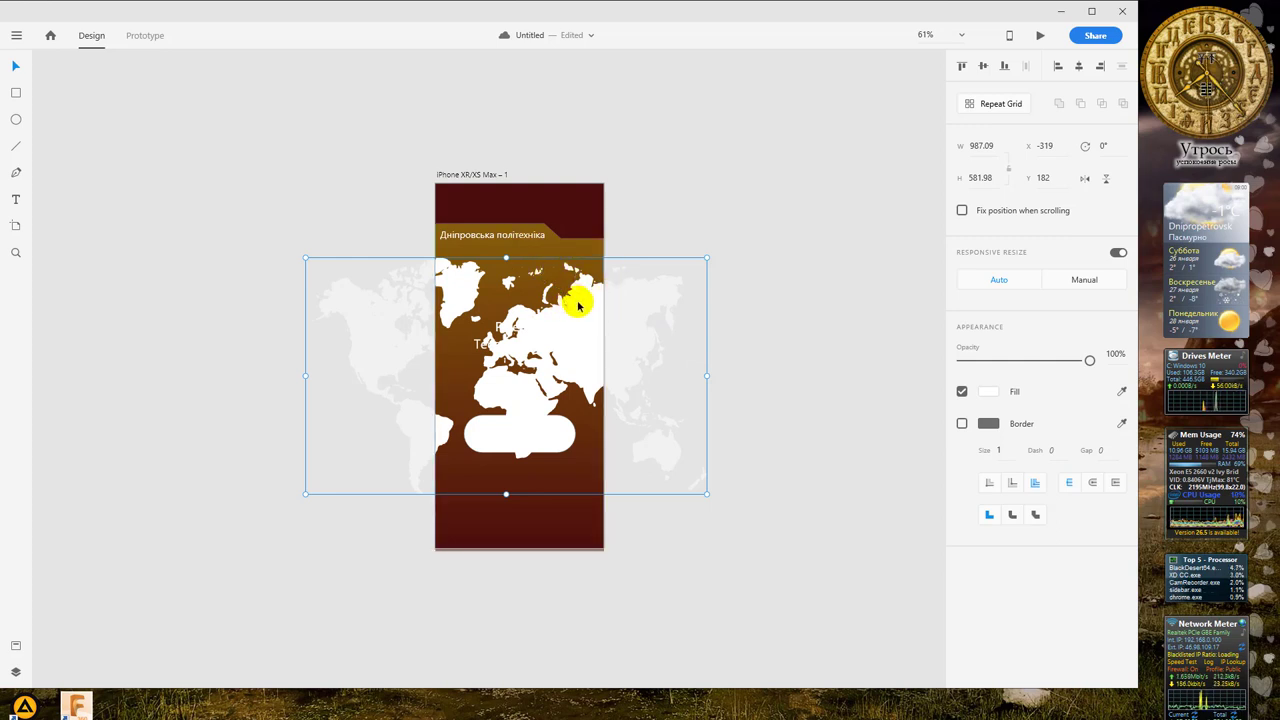
drag(578, 306, 578, 300)
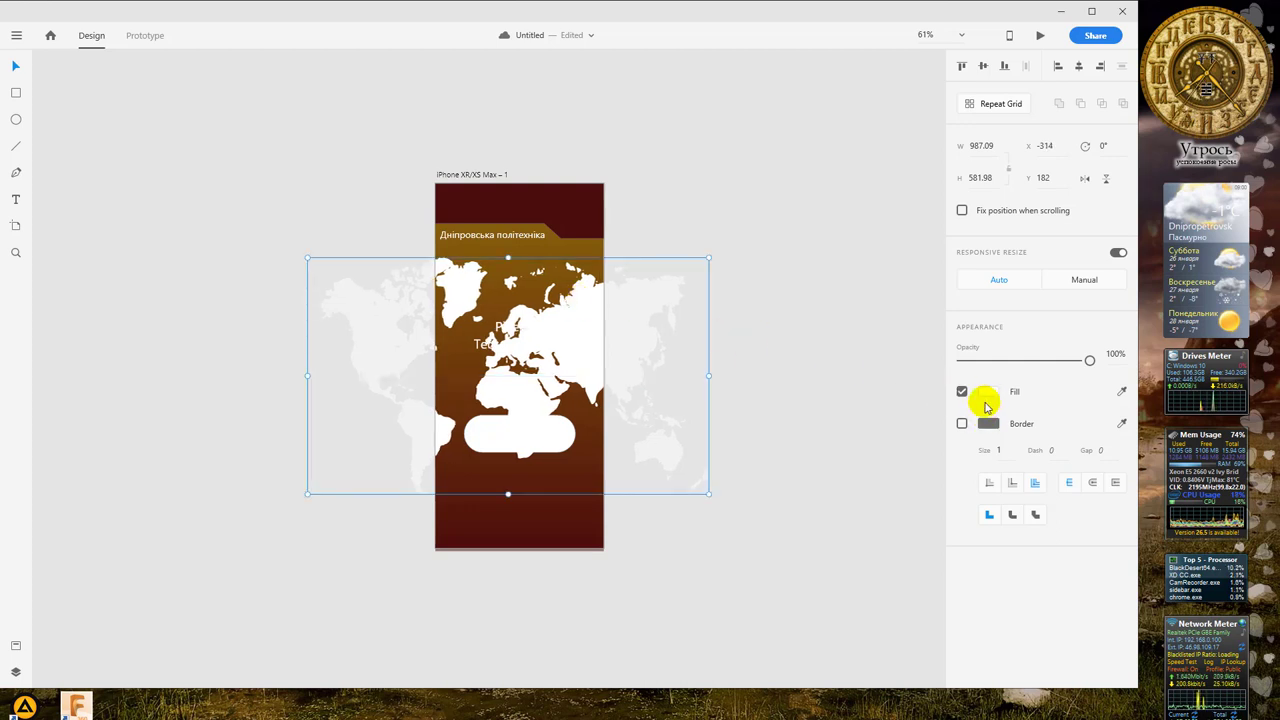
Step: Change the world map's fill to a muted olive yellow and lower its opacity to 81%
click(987, 394)
click(902, 387)
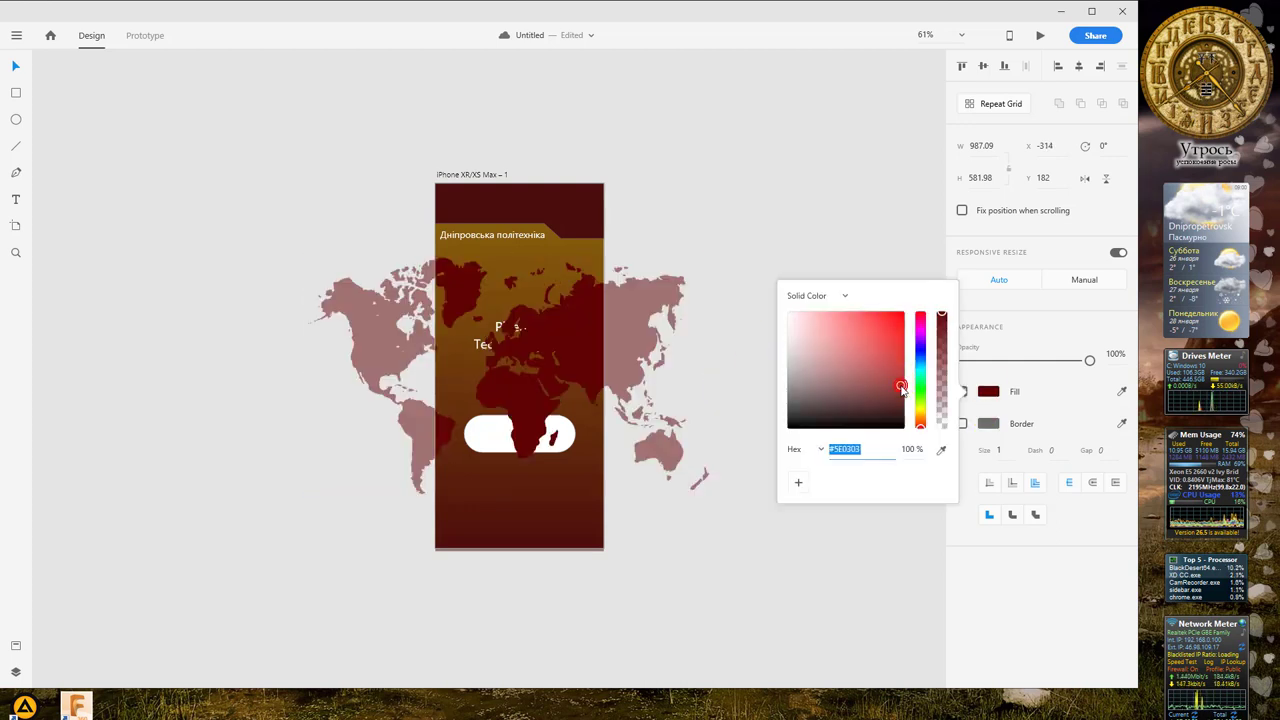
mouse_move(893, 387)
mouse_down()
mouse_move(836, 360)
mouse_move(862, 343)
mouse_up()
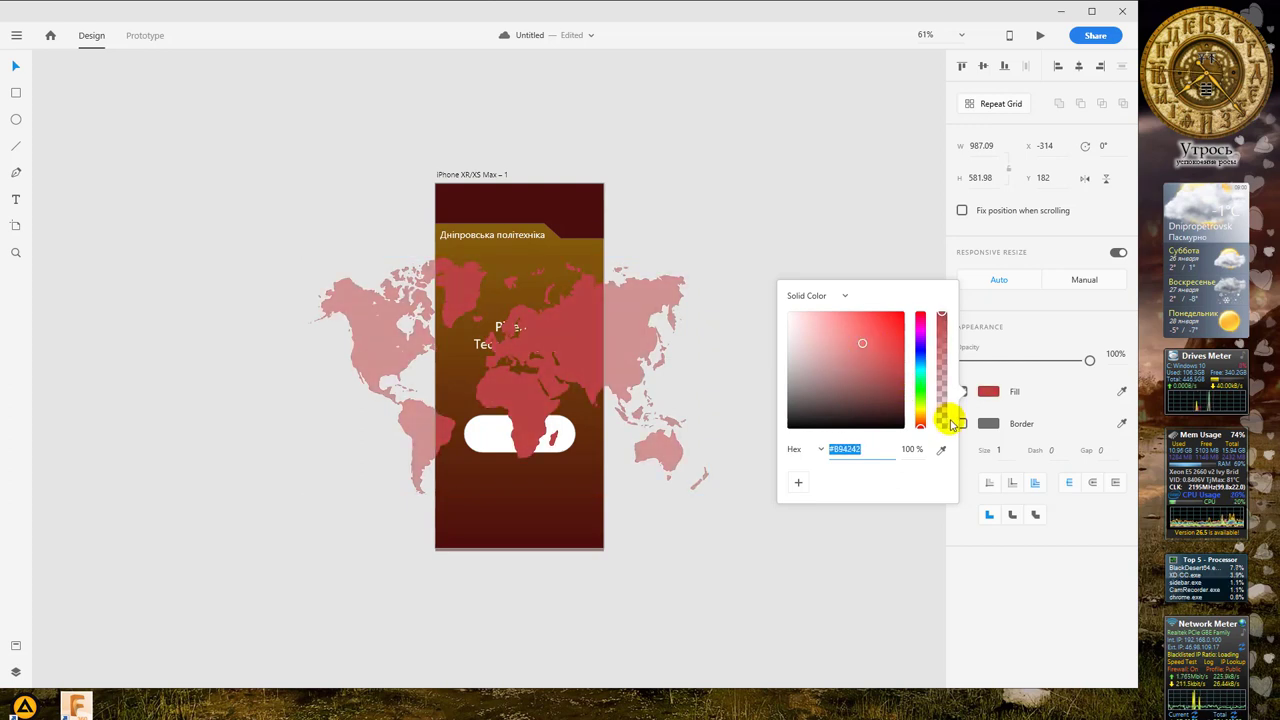
drag(920, 418, 919, 411)
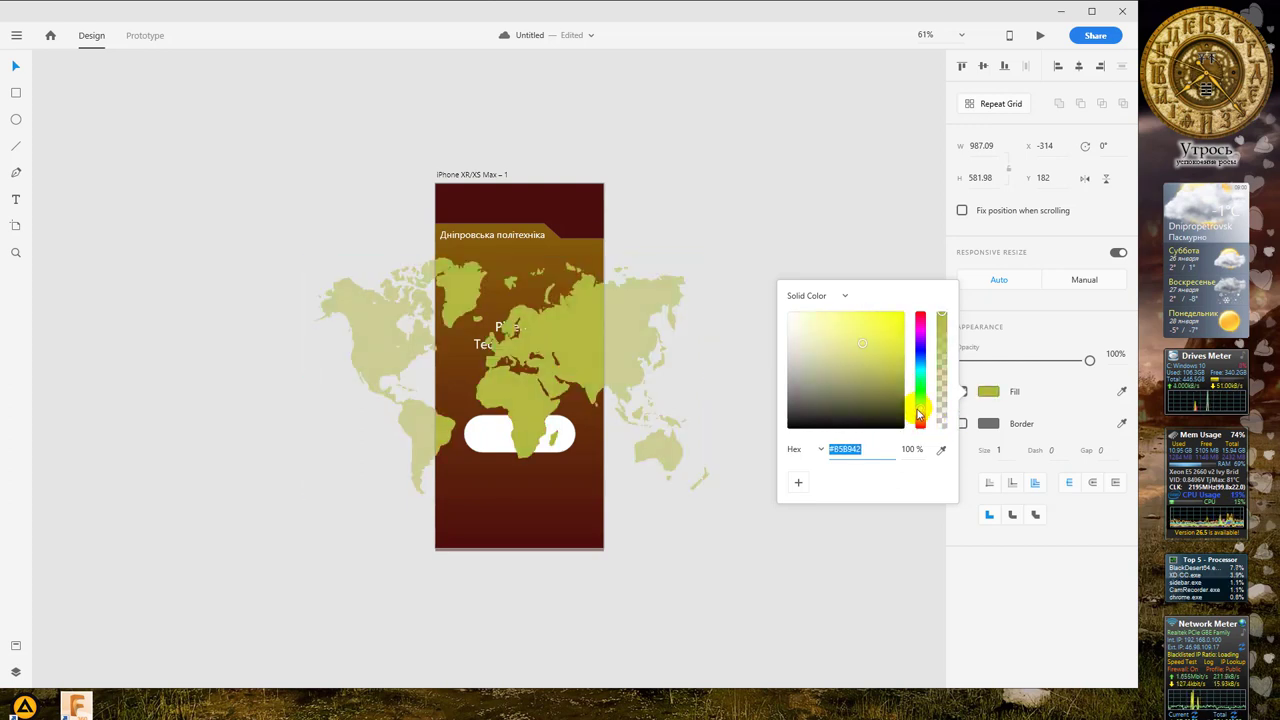
mouse_move(860, 346)
mouse_down()
mouse_move(889, 363)
mouse_move(844, 342)
mouse_up()
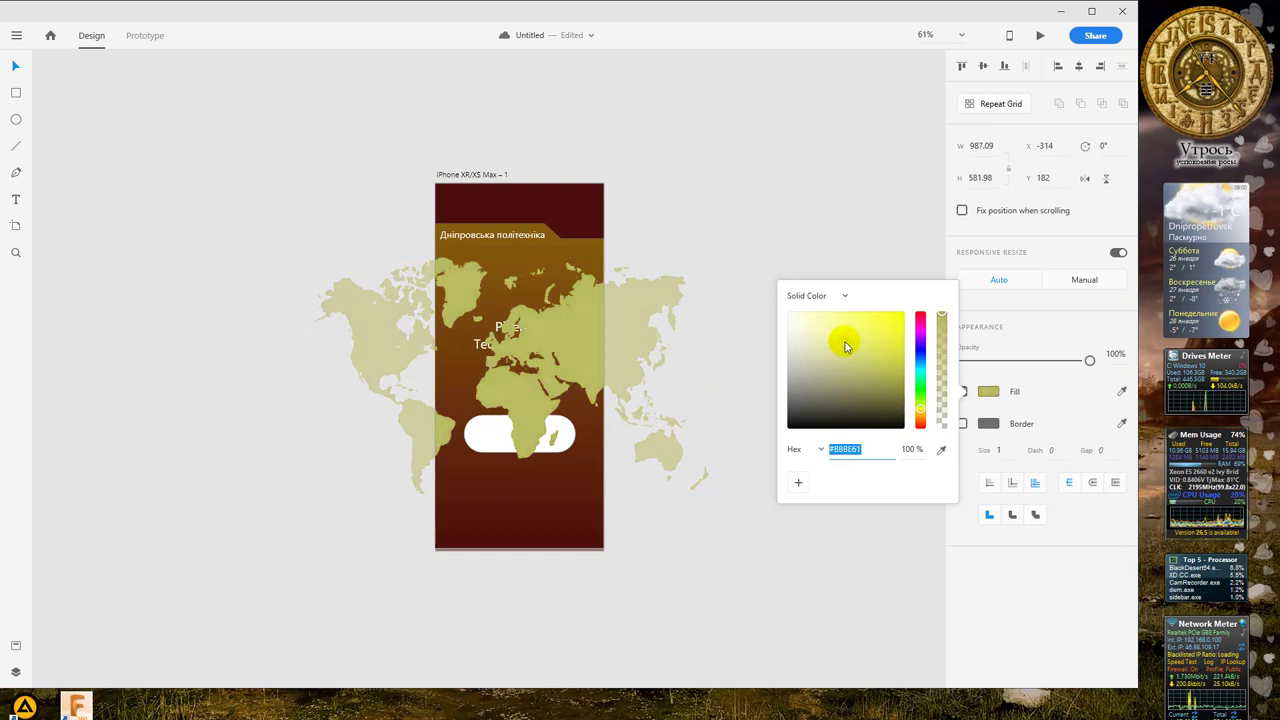
click(1042, 343)
drag(1089, 362, 1066, 364)
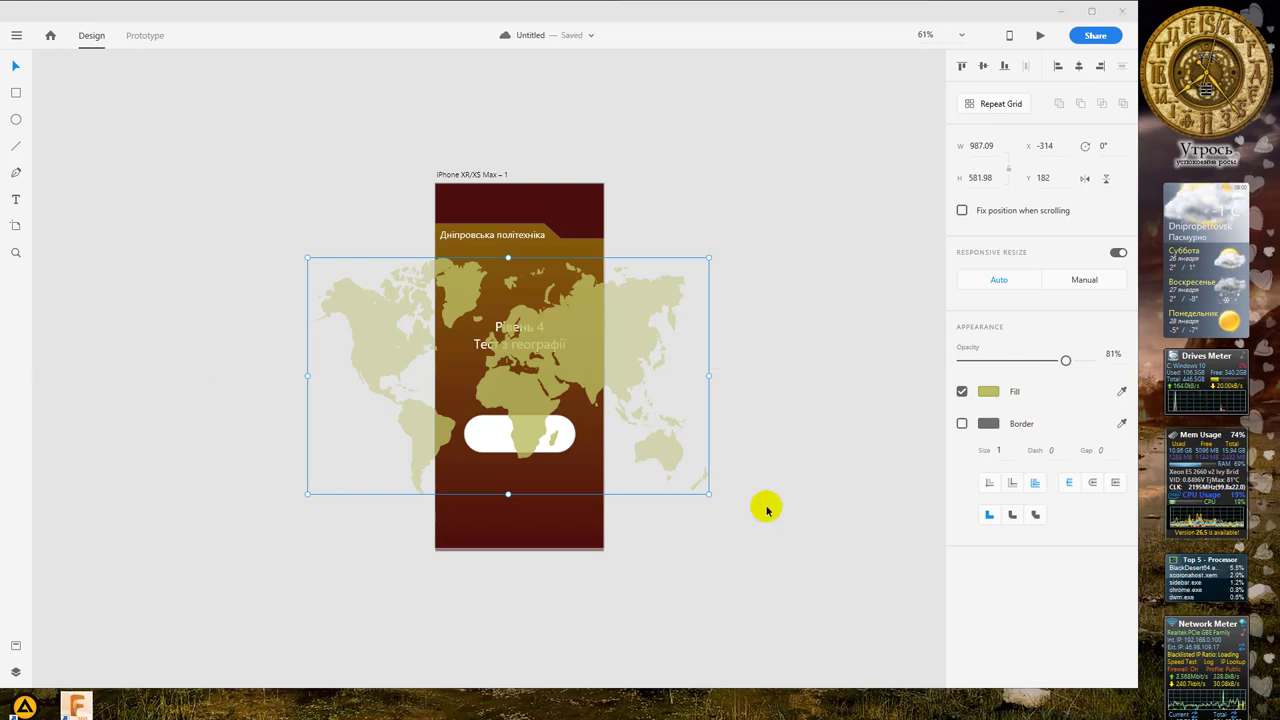
Step: Send the world map one level backward, behind the white rounded button, and move the button down to Y 647
right_click(658, 293)
right_click(658, 293)
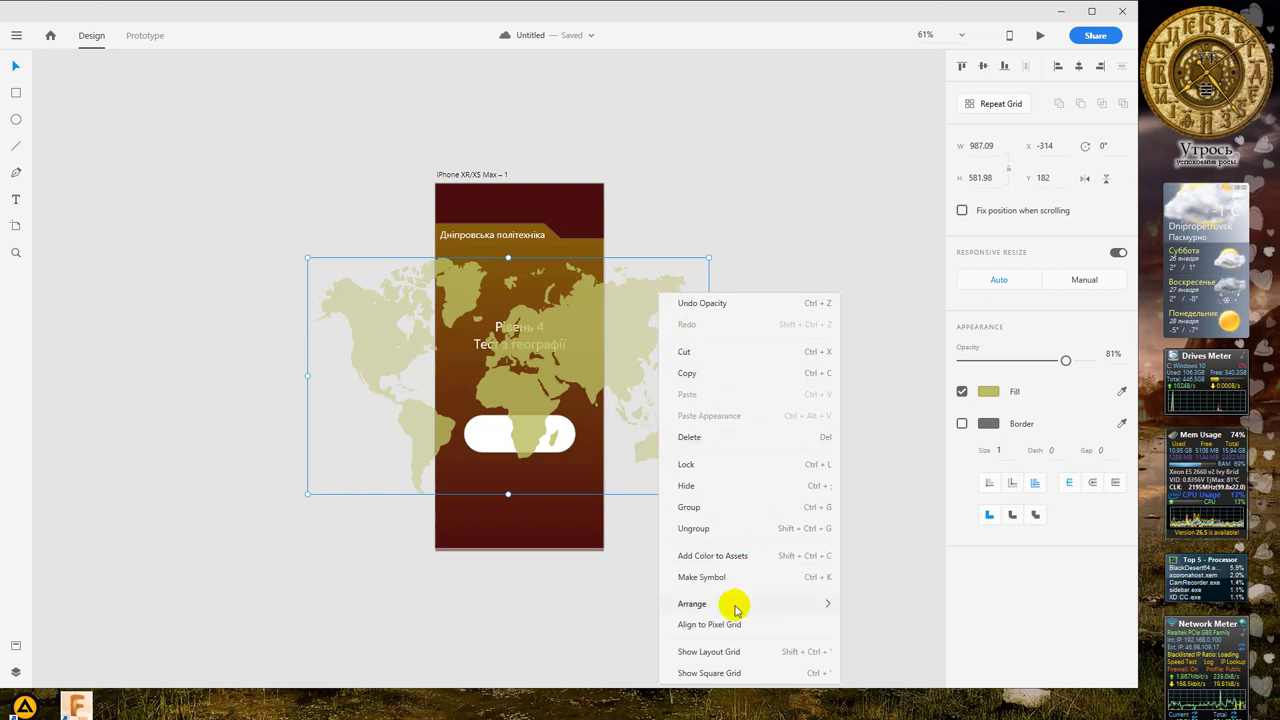
mouse_move(733, 606)
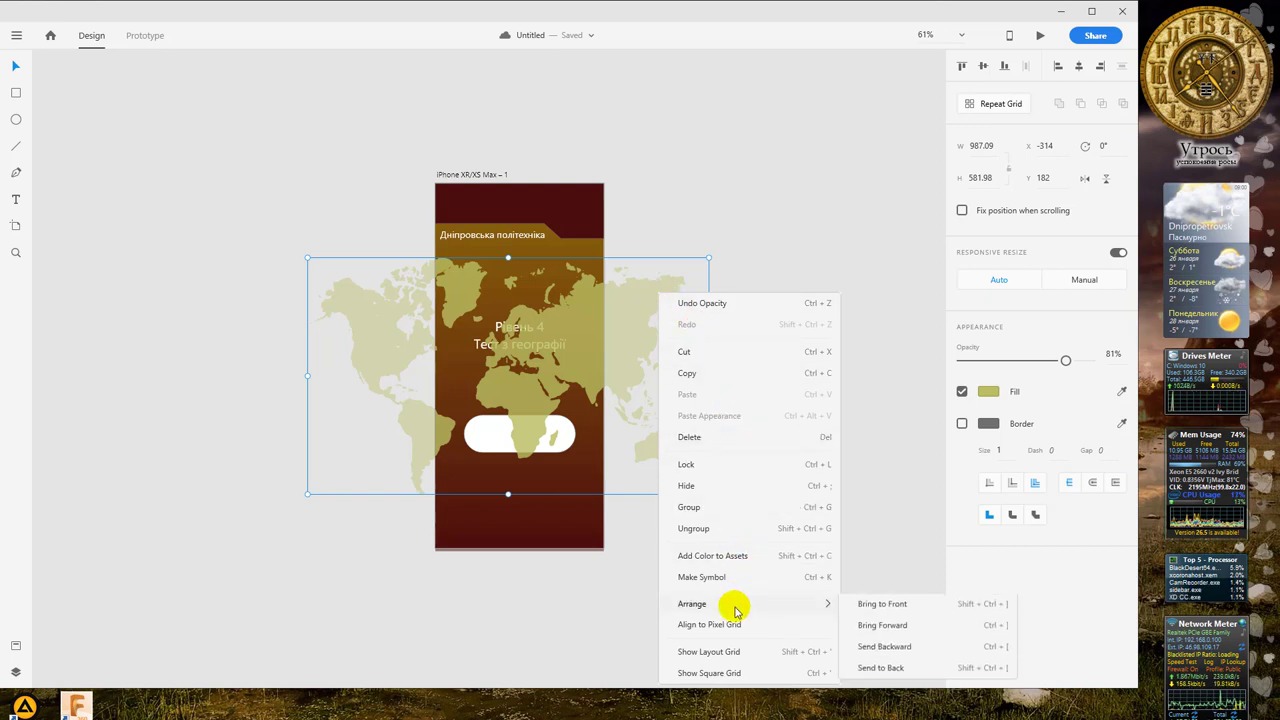
click(905, 648)
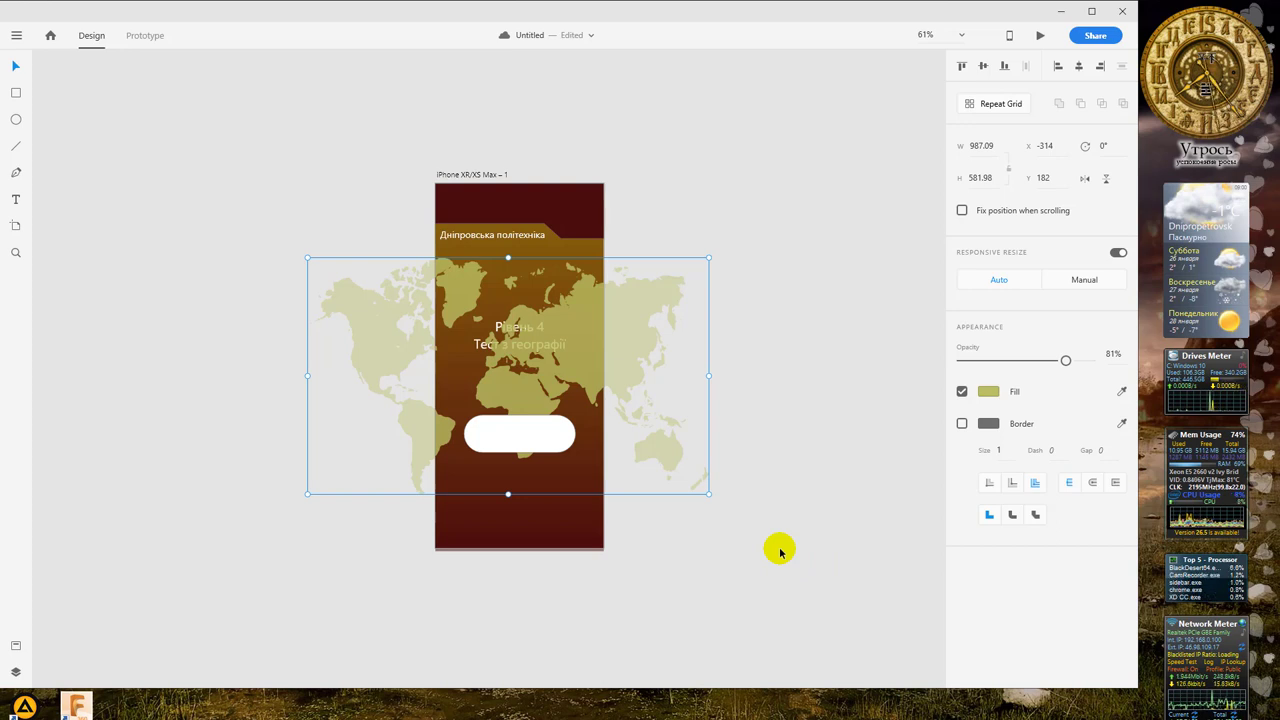
drag(526, 434, 523, 463)
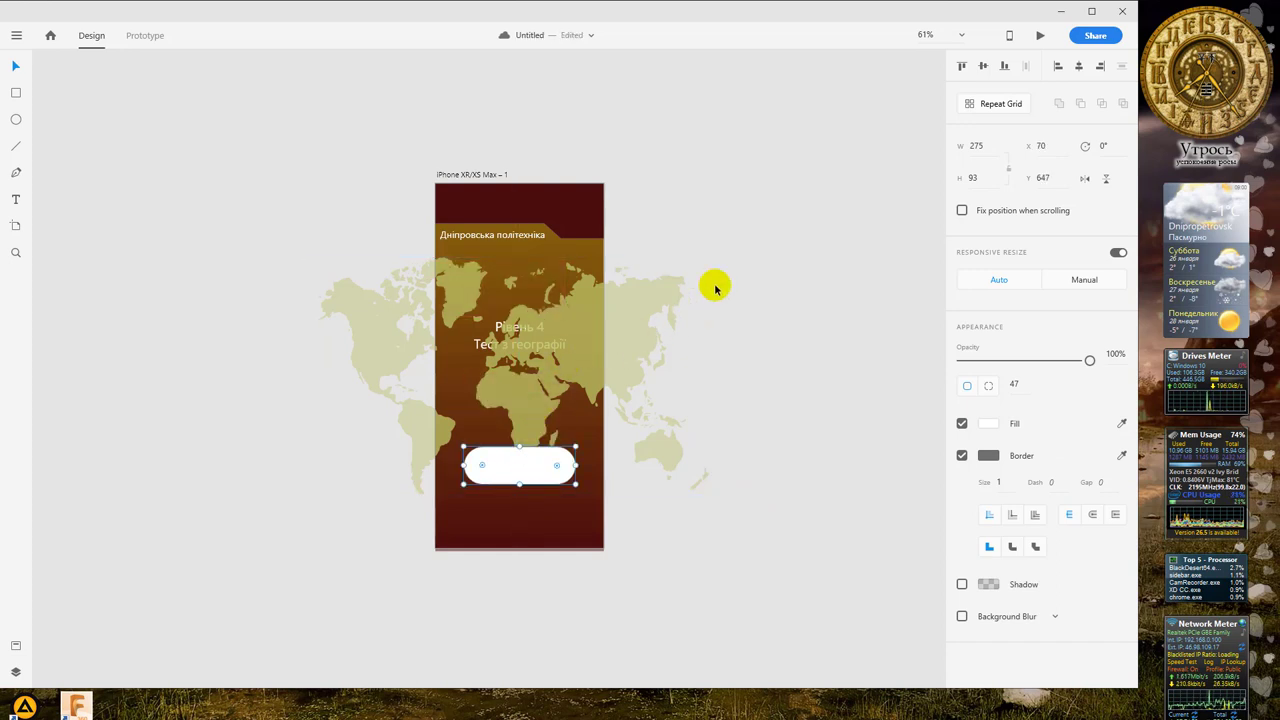
Step: Bring the "Рівень 4 Тест з географії" label to the front at Y 319 and move the white button to X 83, Y 603
click(480, 352)
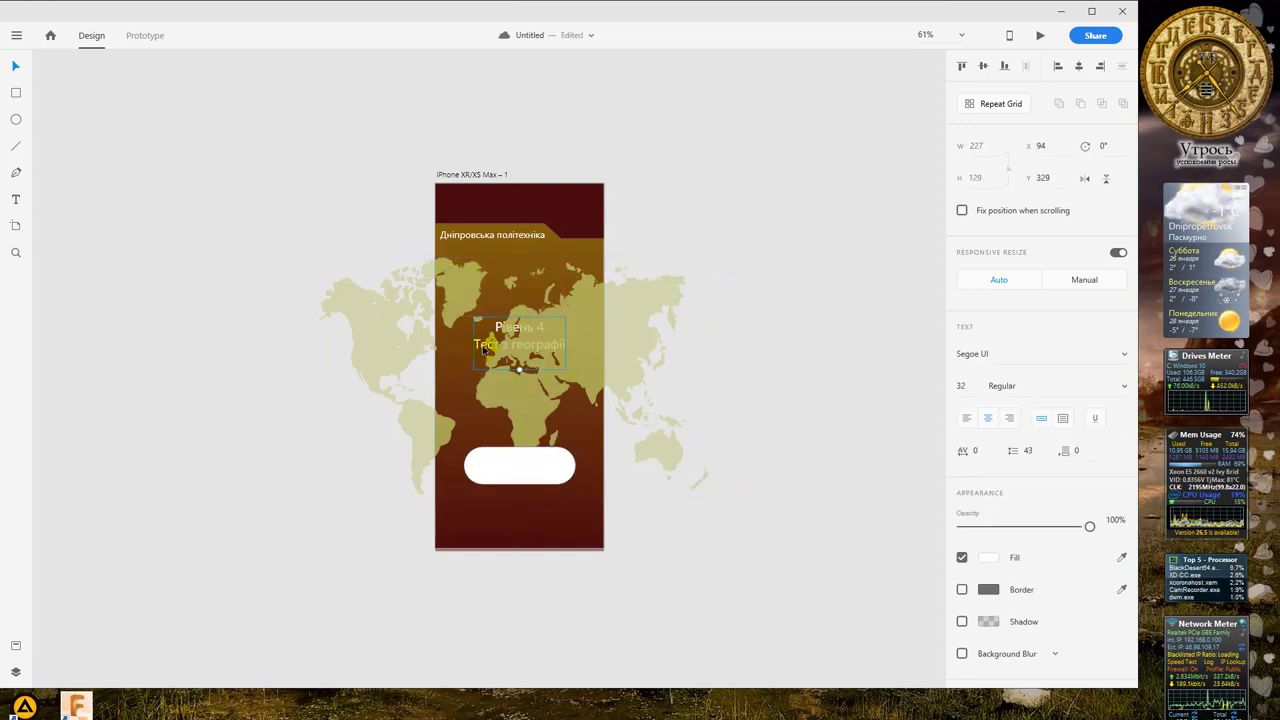
right_click(481, 351)
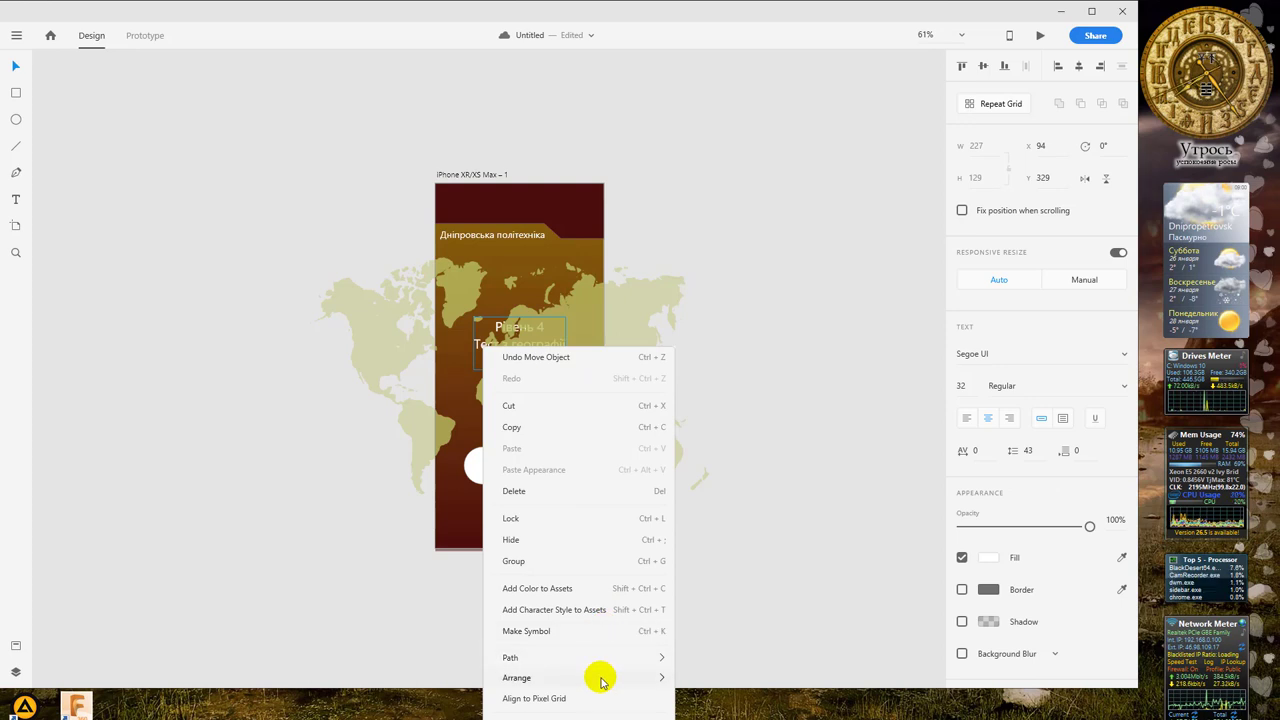
mouse_move(612, 677)
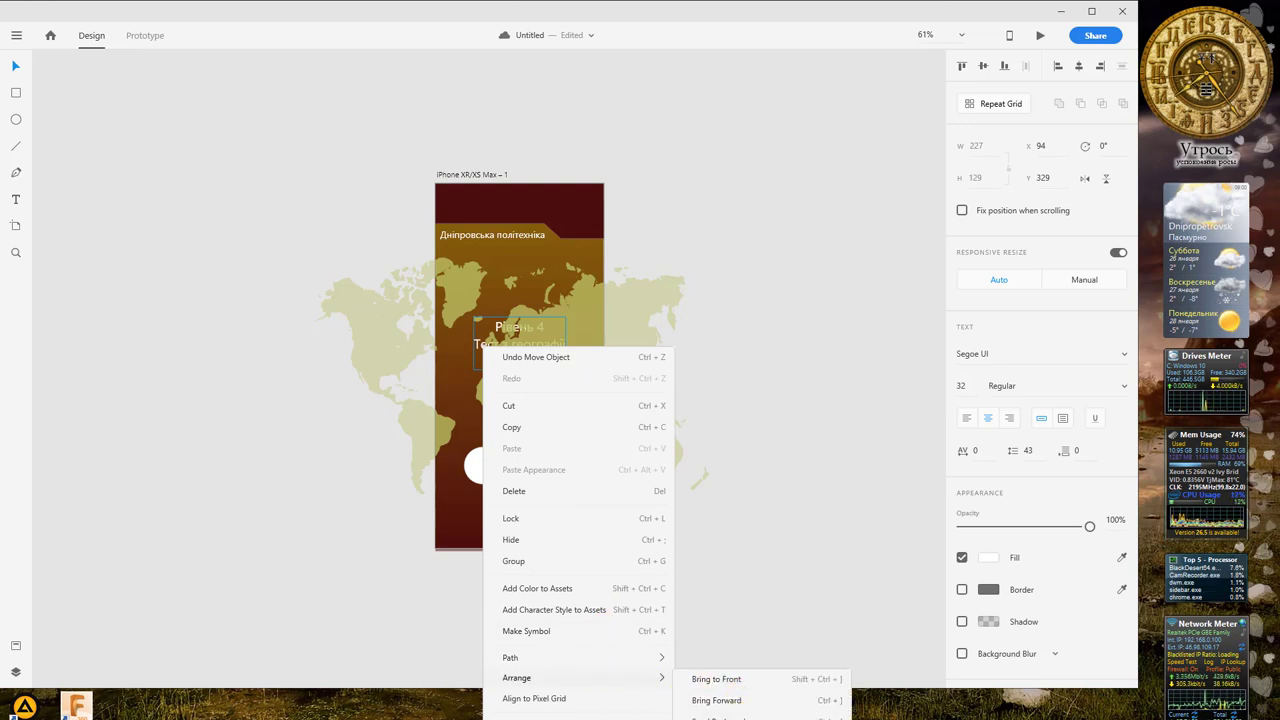
click(738, 680)
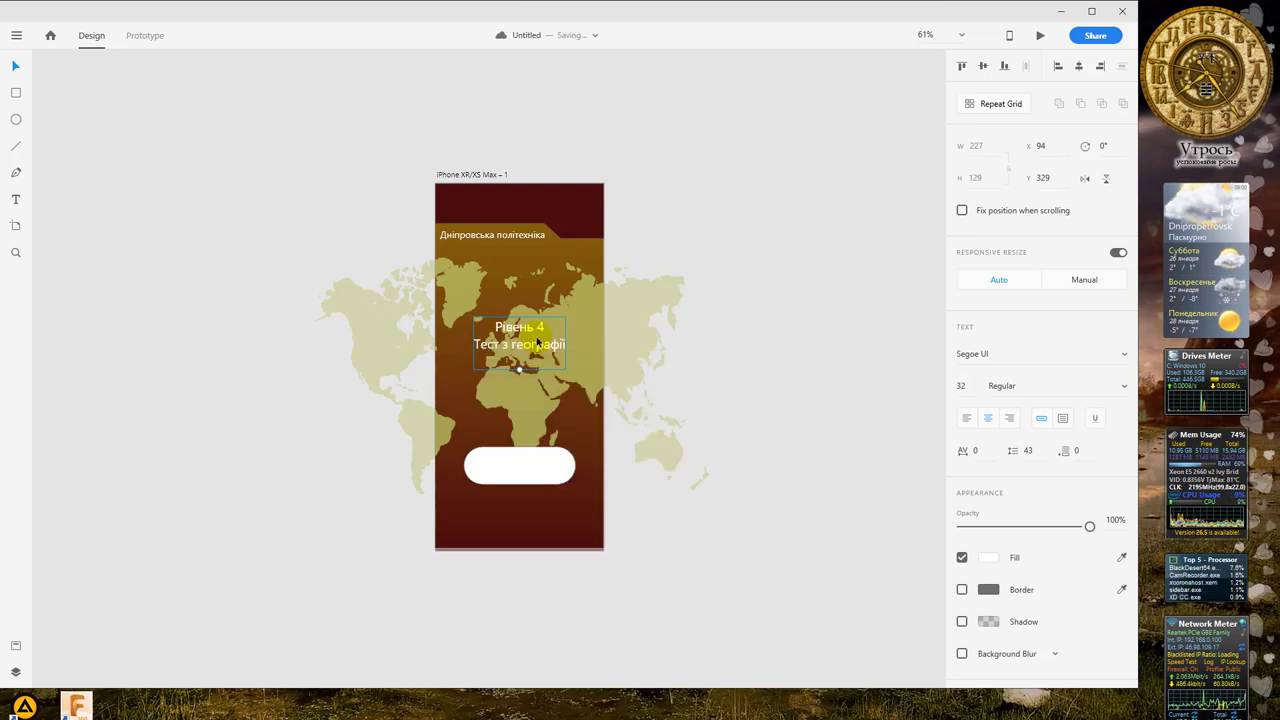
drag(523, 329, 540, 334)
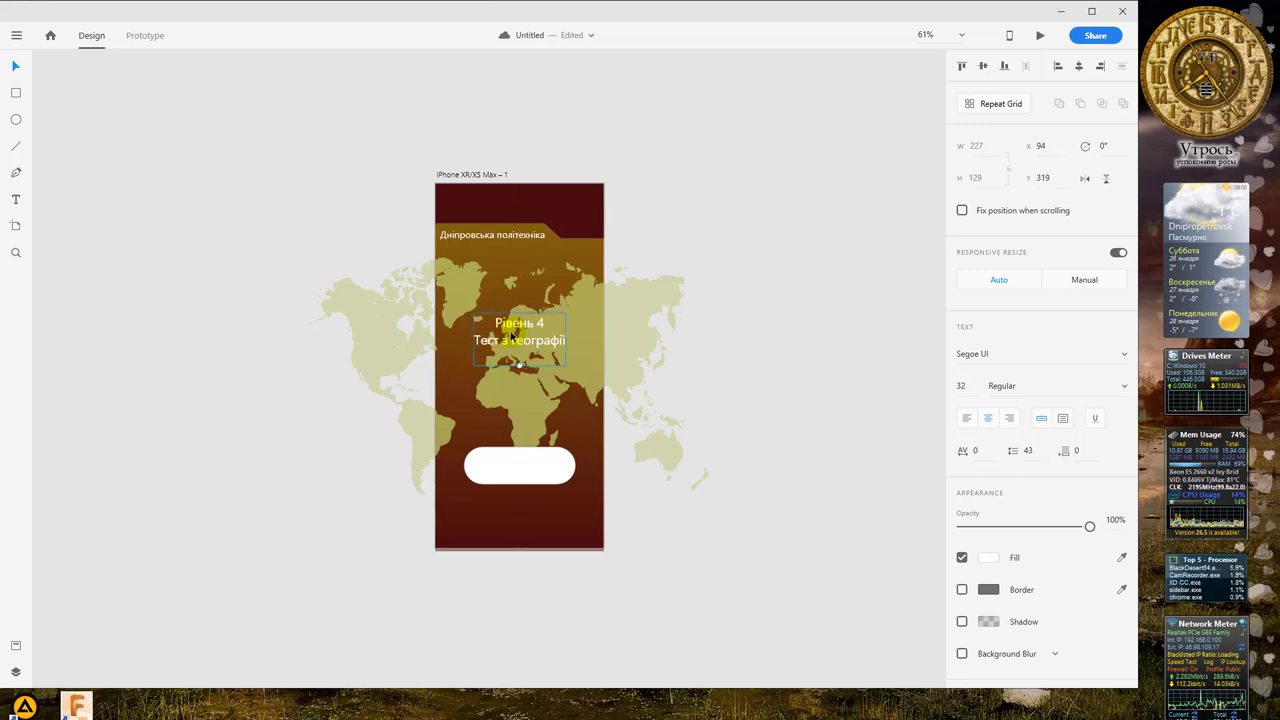
mouse_move(543, 470)
mouse_down()
mouse_move(543, 501)
mouse_move(545, 457)
mouse_up()
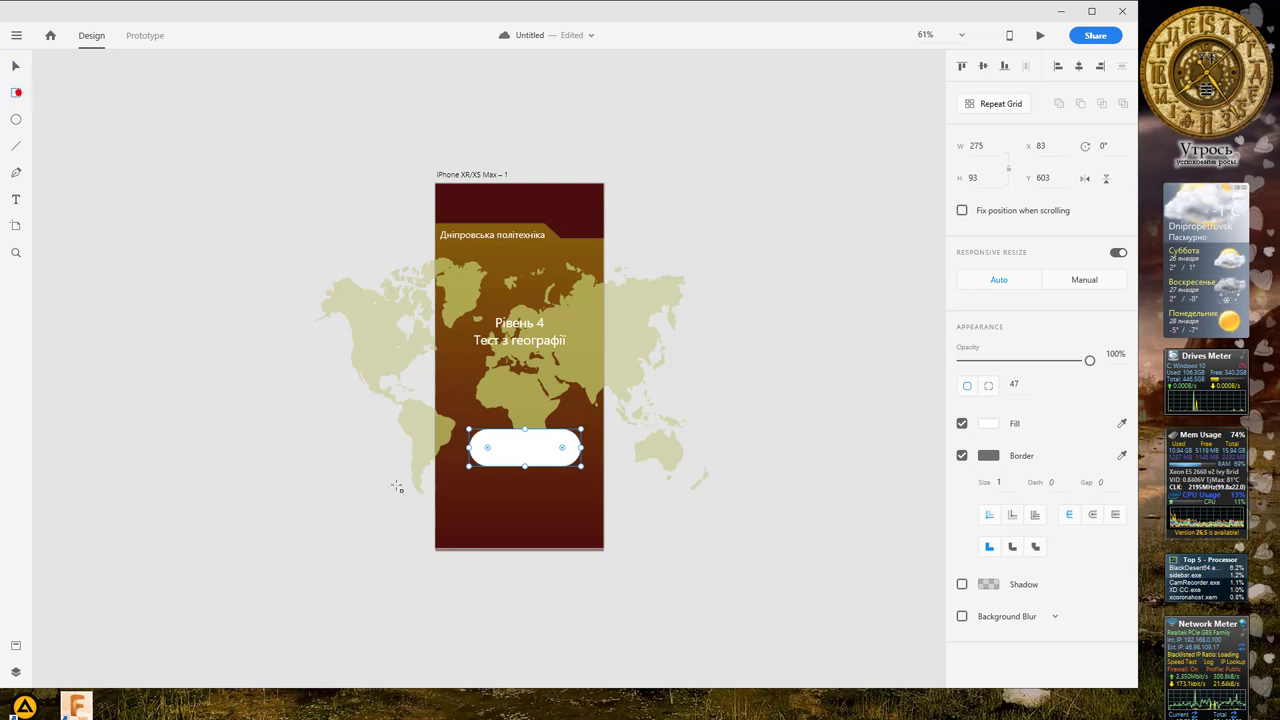
Step: Draw a 414 by 184 rectangle across the artboard's bottom at Y 799 and fill it with a linear gradient starting in blue #175C98
mouse_move(430, 508)
mouse_down()
mouse_move(553, 596)
mouse_move(597, 597)
mouse_move(604, 583)
mouse_up()
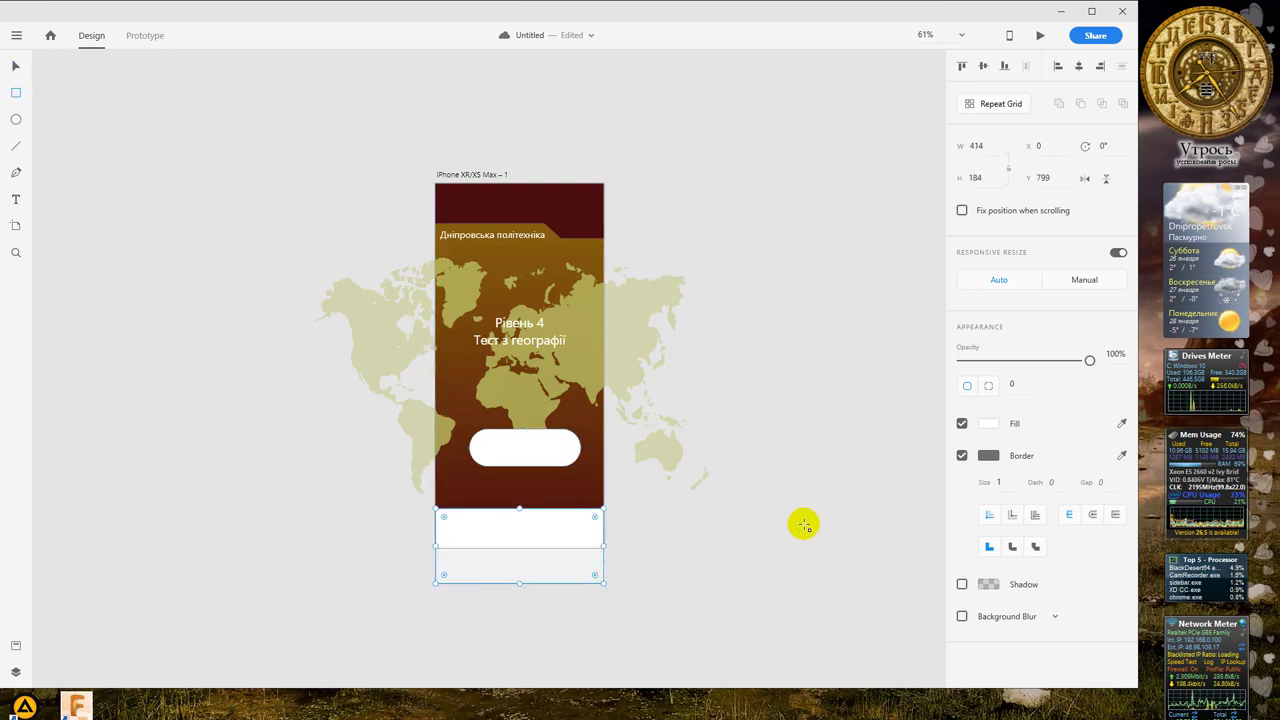
click(988, 423)
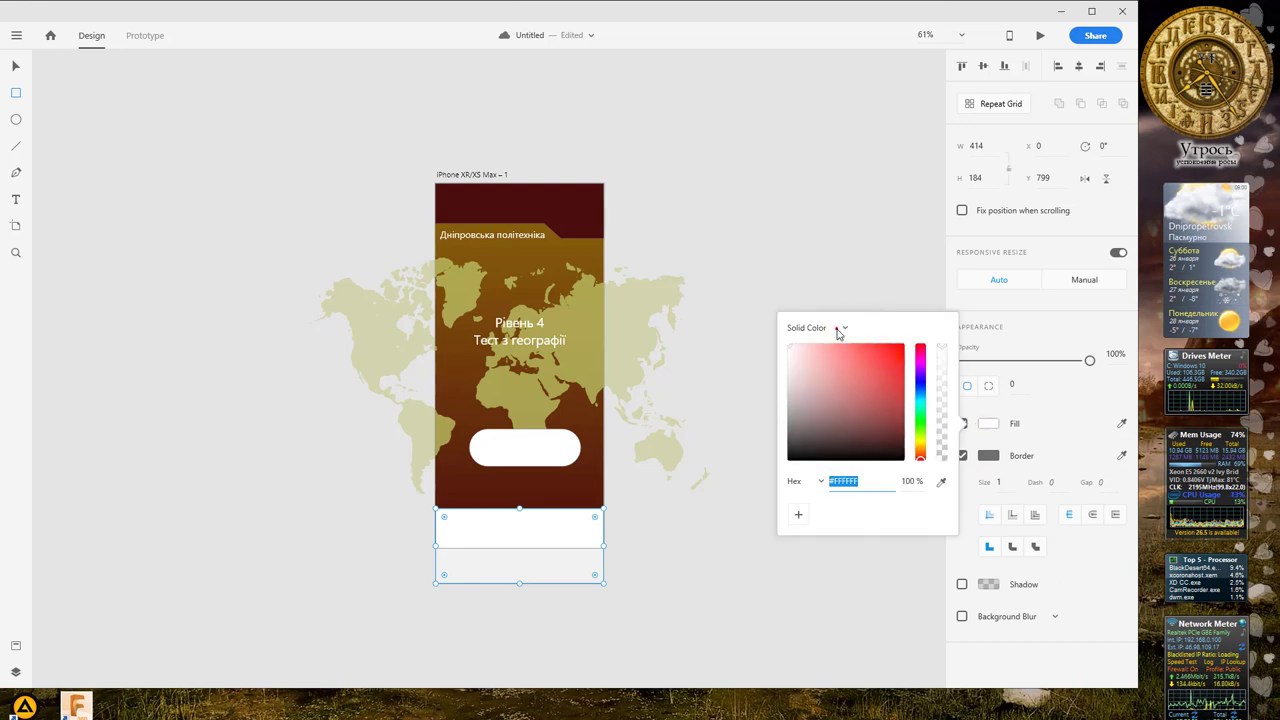
click(840, 328)
click(810, 378)
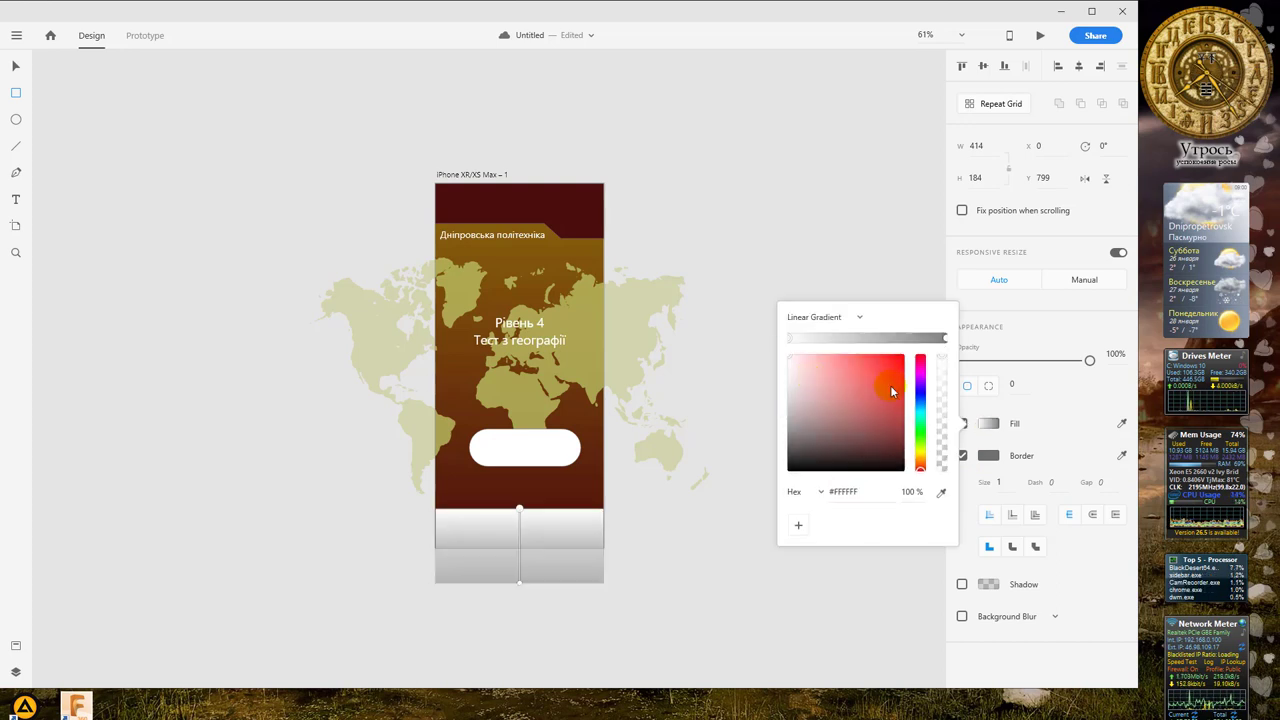
click(880, 413)
click(922, 405)
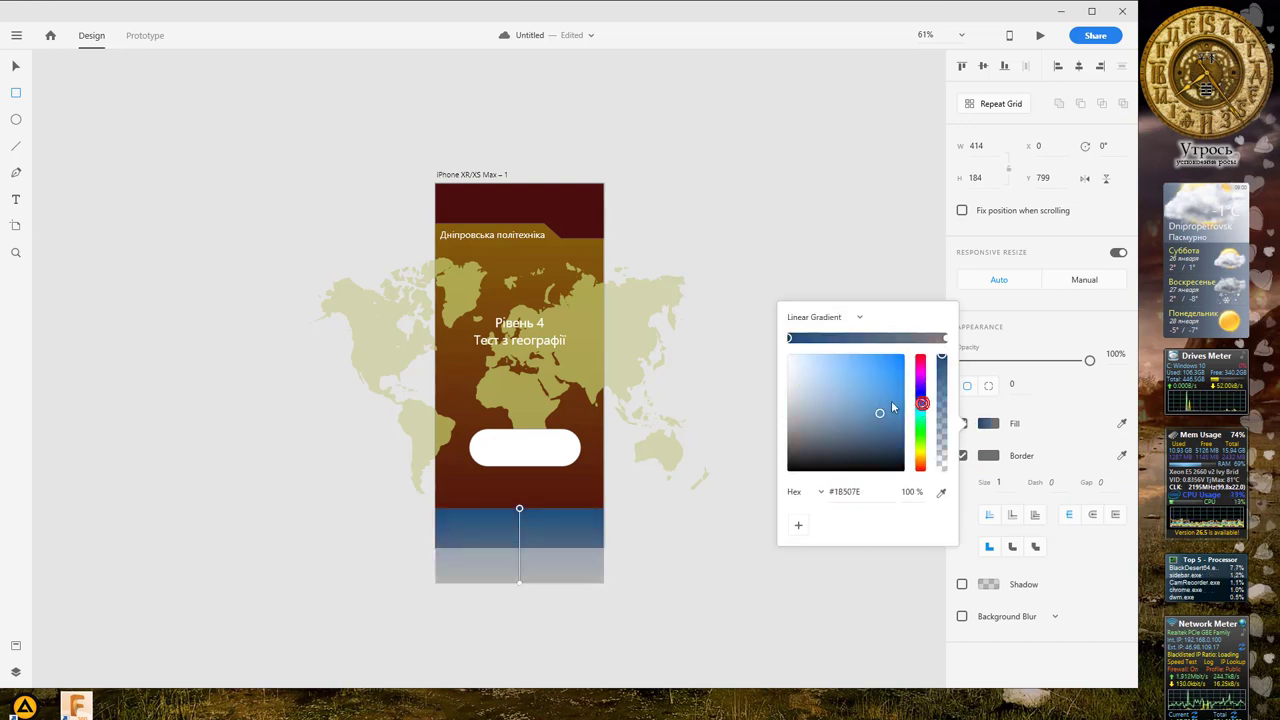
drag(879, 418, 887, 405)
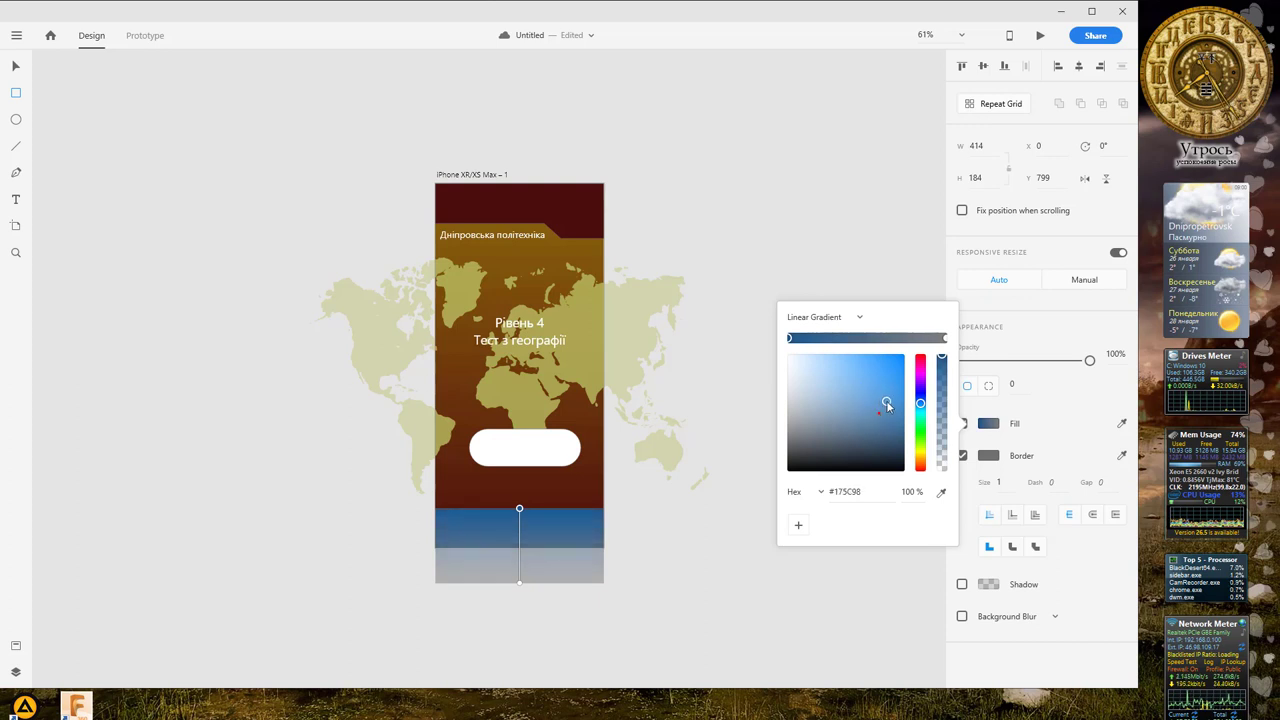
click(1066, 406)
click(566, 523)
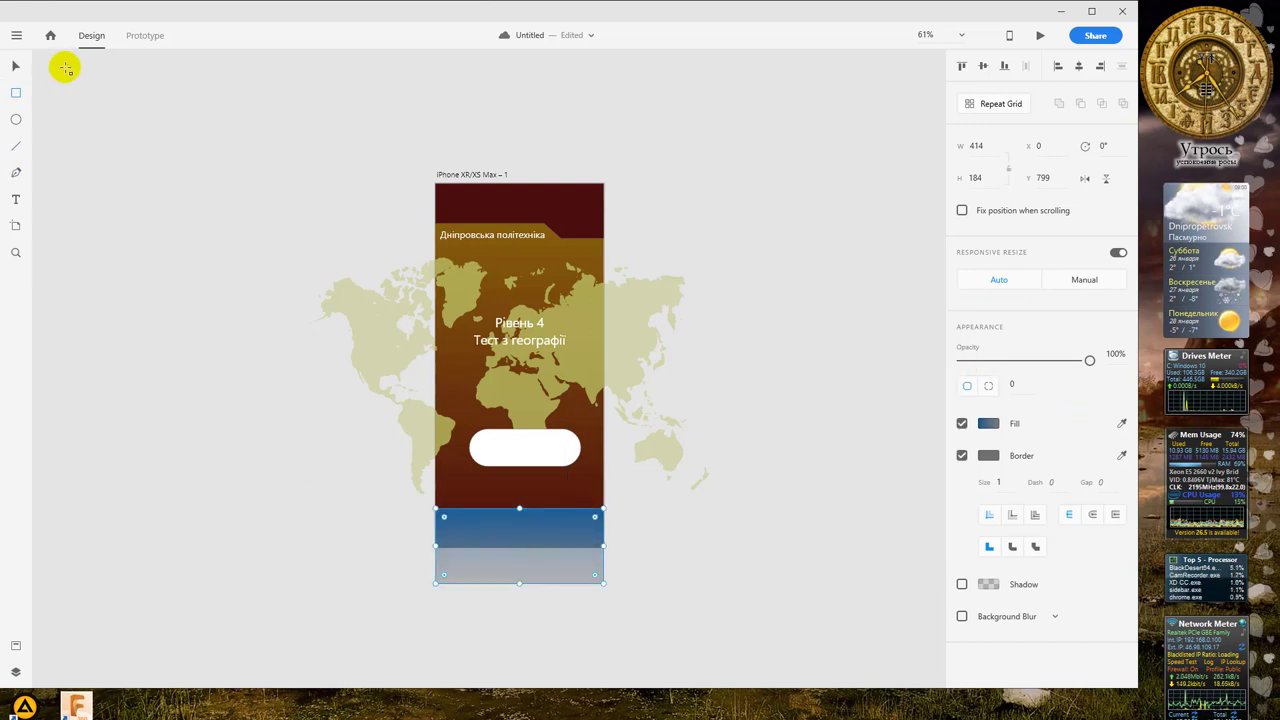
Step: Move the blue gradient rectangle up to Y 764
click(17, 65)
click(520, 508)
drag(531, 519, 531, 505)
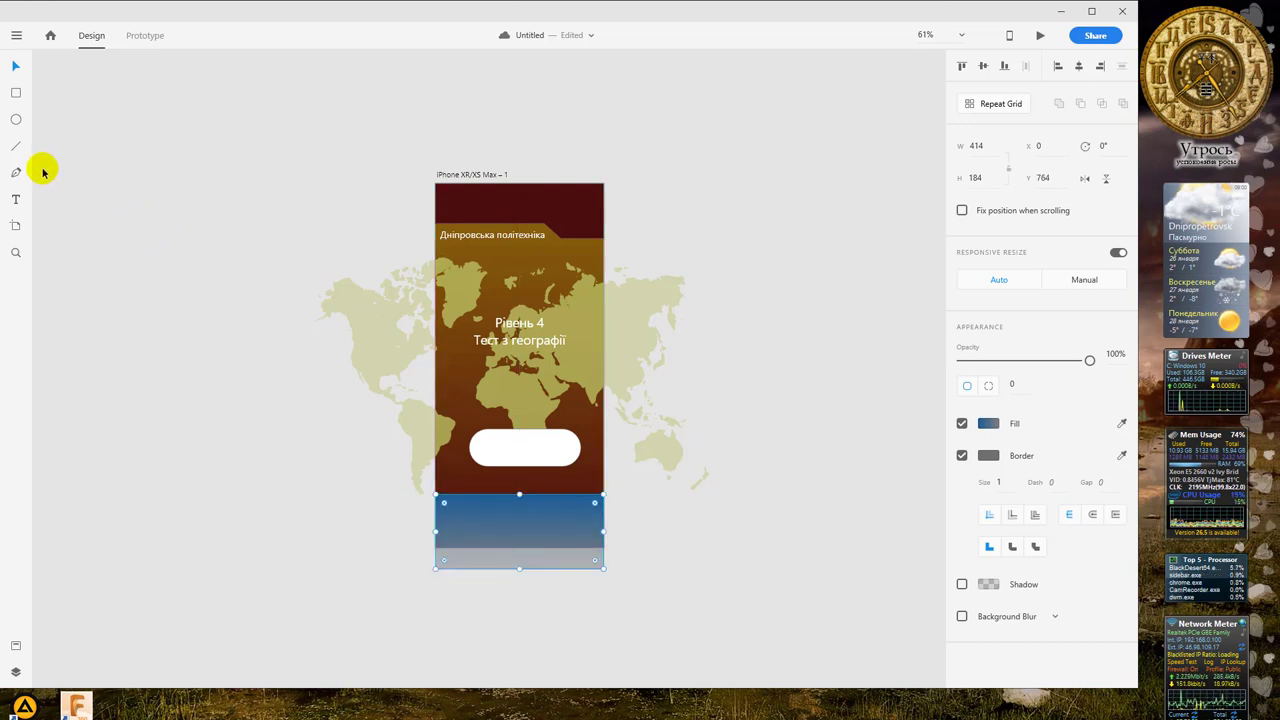
Step: Add a text area about 368 by 85 on the blue band reading "Вкажіть на вірну відповідь географічного разтошування ." at size 22
click(16, 201)
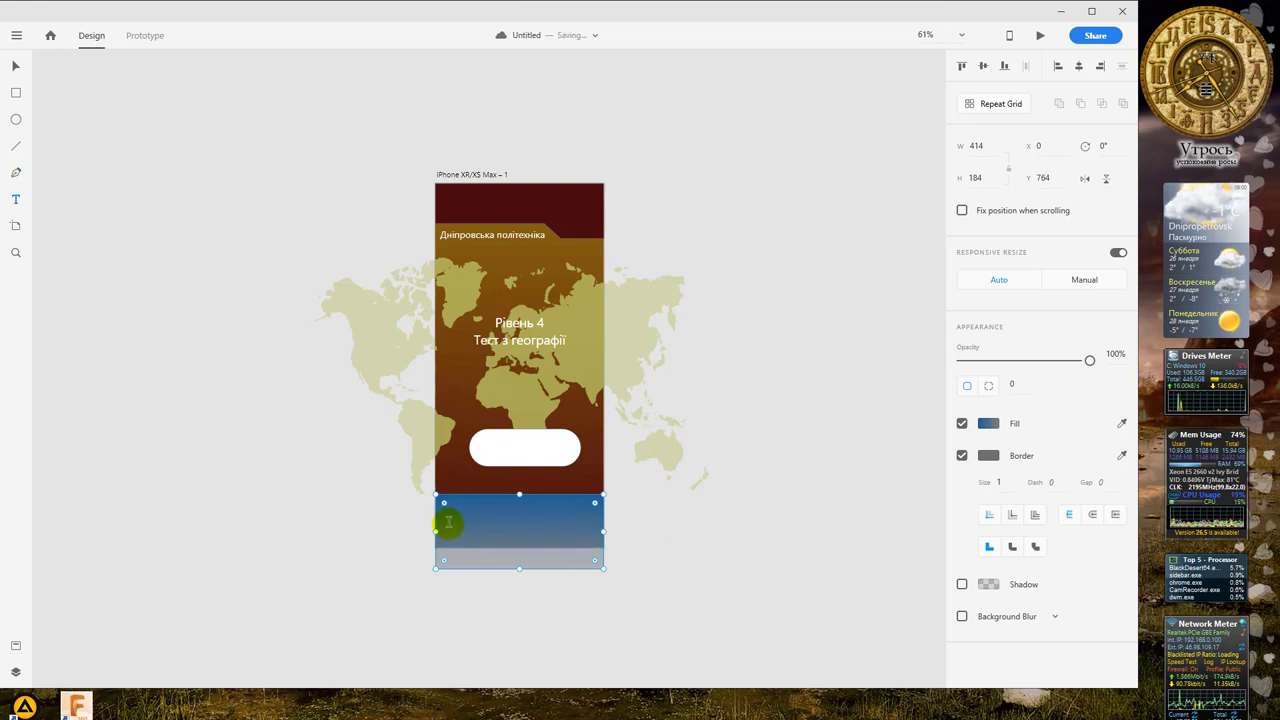
drag(445, 512, 592, 540)
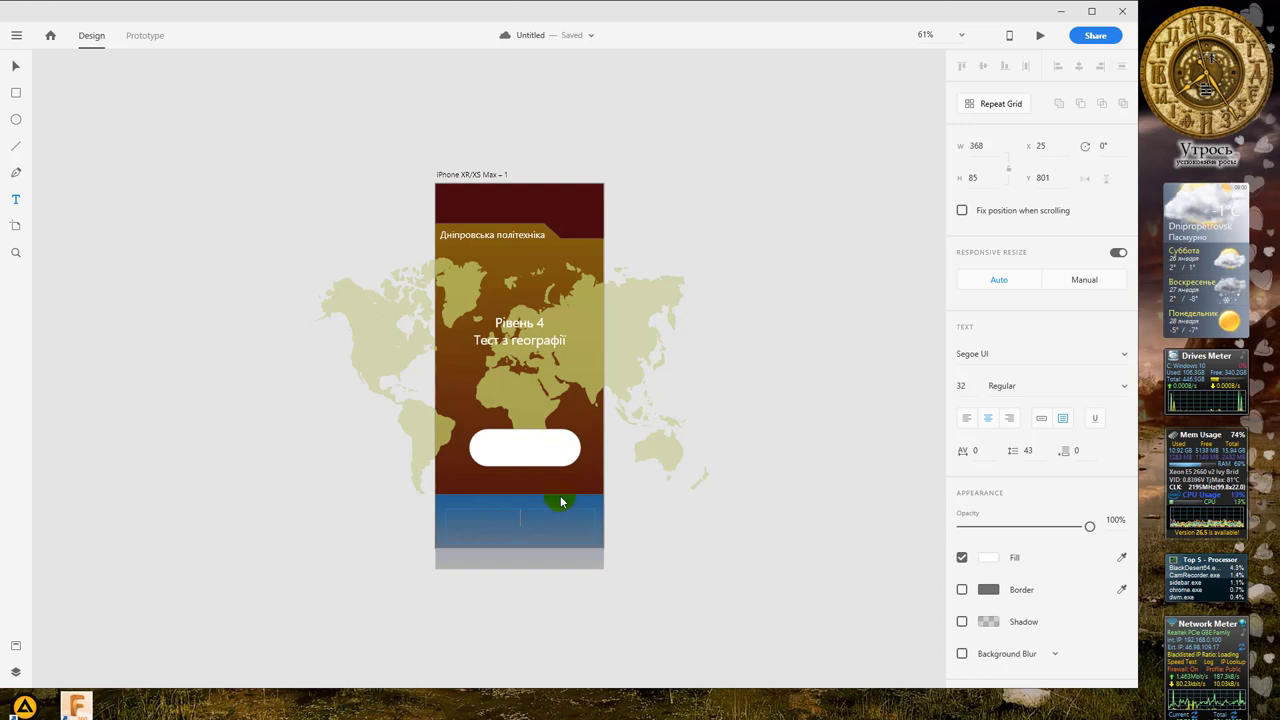
text(Вкажіть на вірну відповідь географічного розташування.)
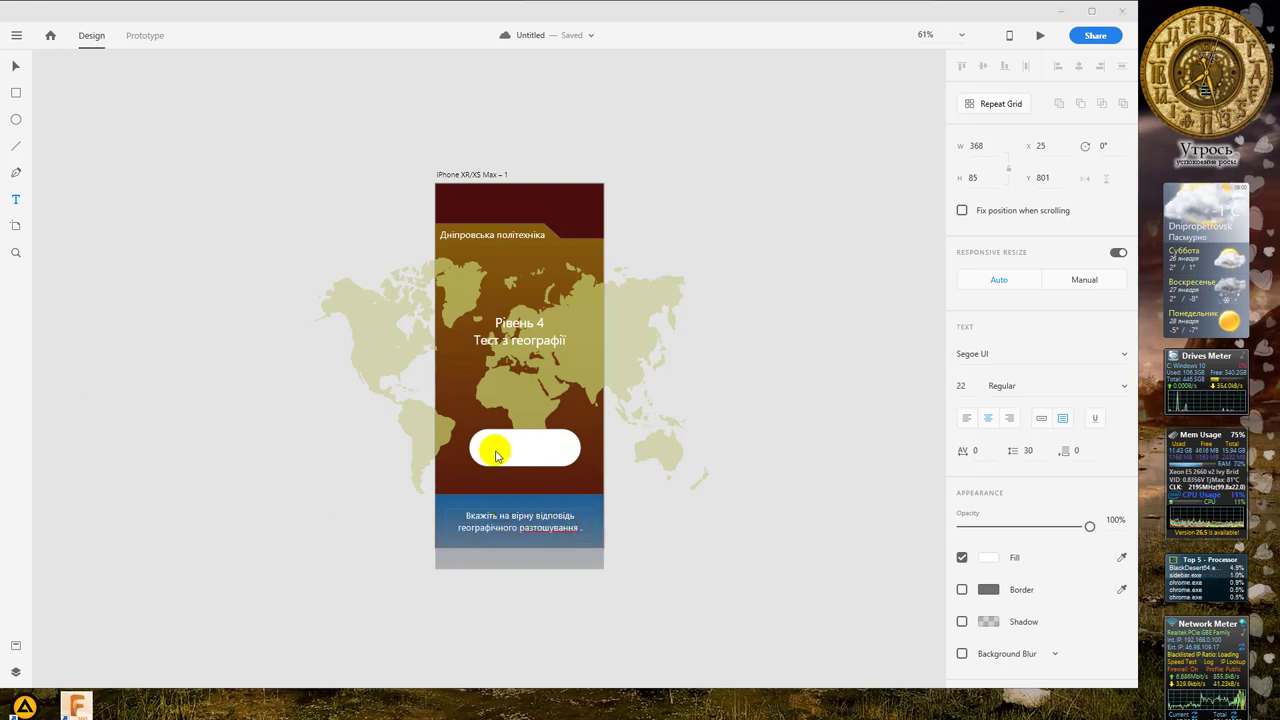
Step: Create the text "Початок" and place it over the white button at X 164, Y 638
click(17, 204)
click(307, 449)
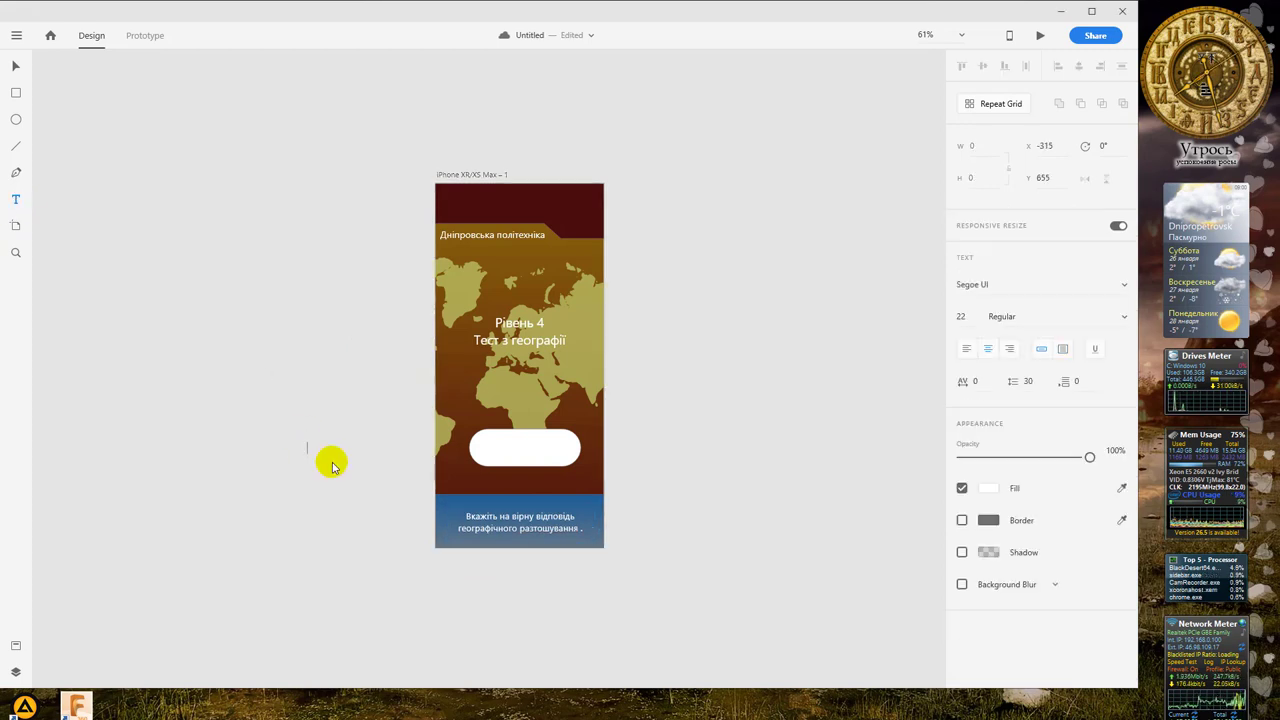
text(Почати)
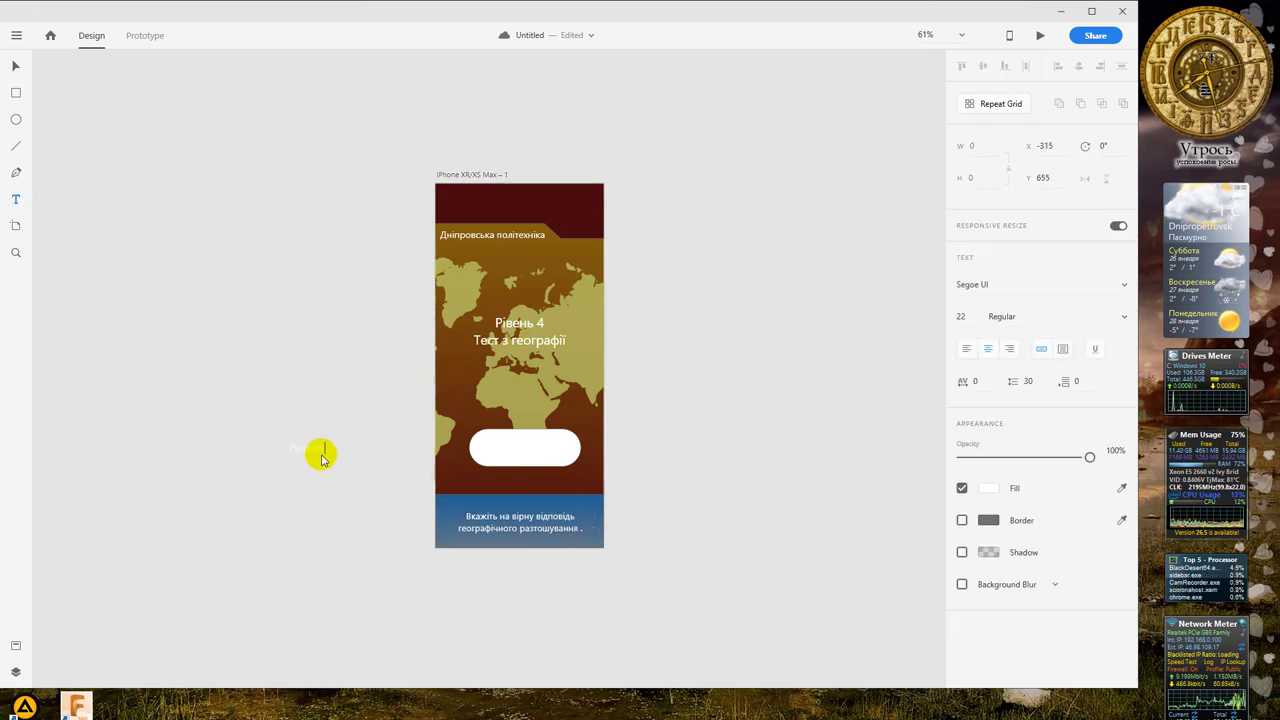
click(16, 65)
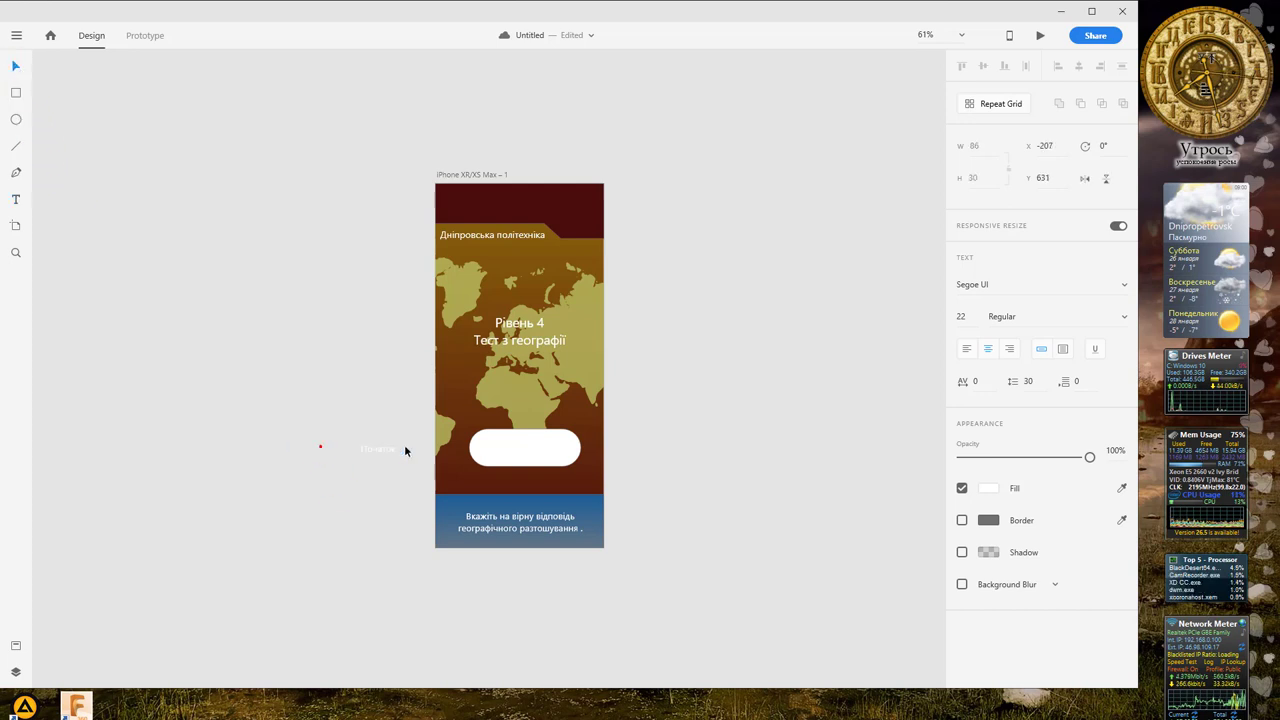
drag(405, 451, 532, 454)
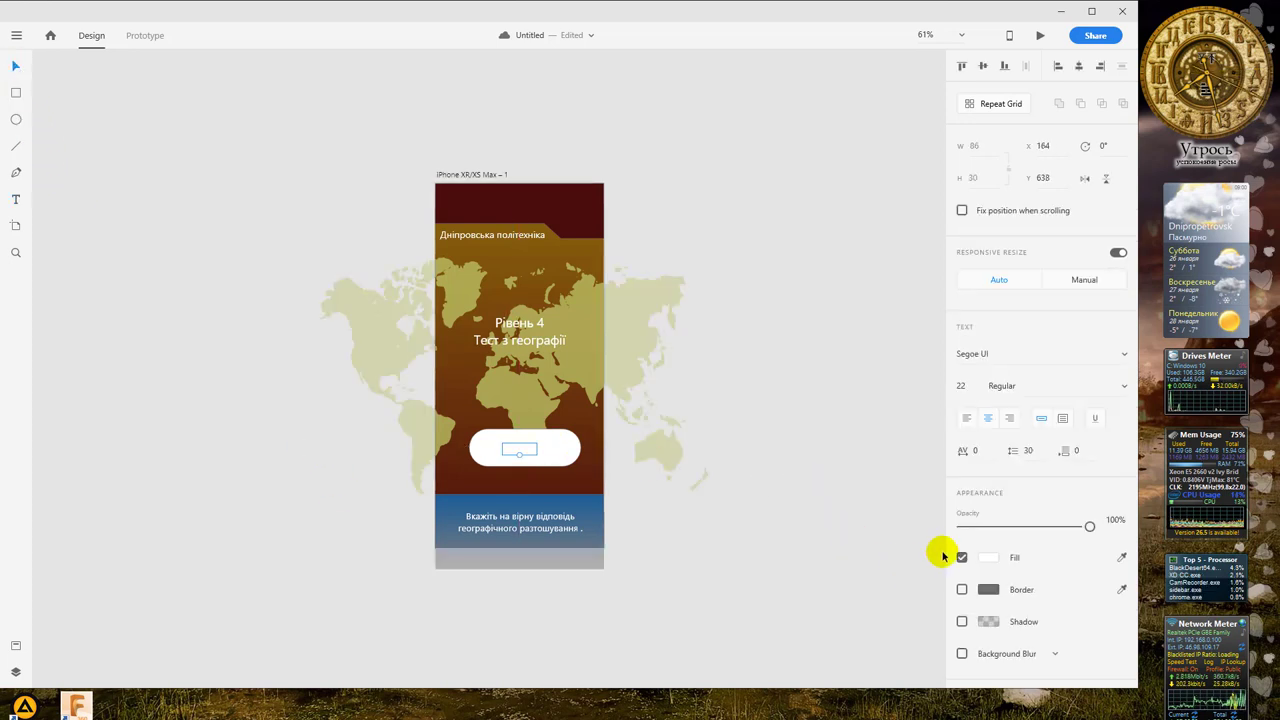
Step: Set the "Початок" text's fill to near-black #130202 and enlarge it to size 47
click(990, 558)
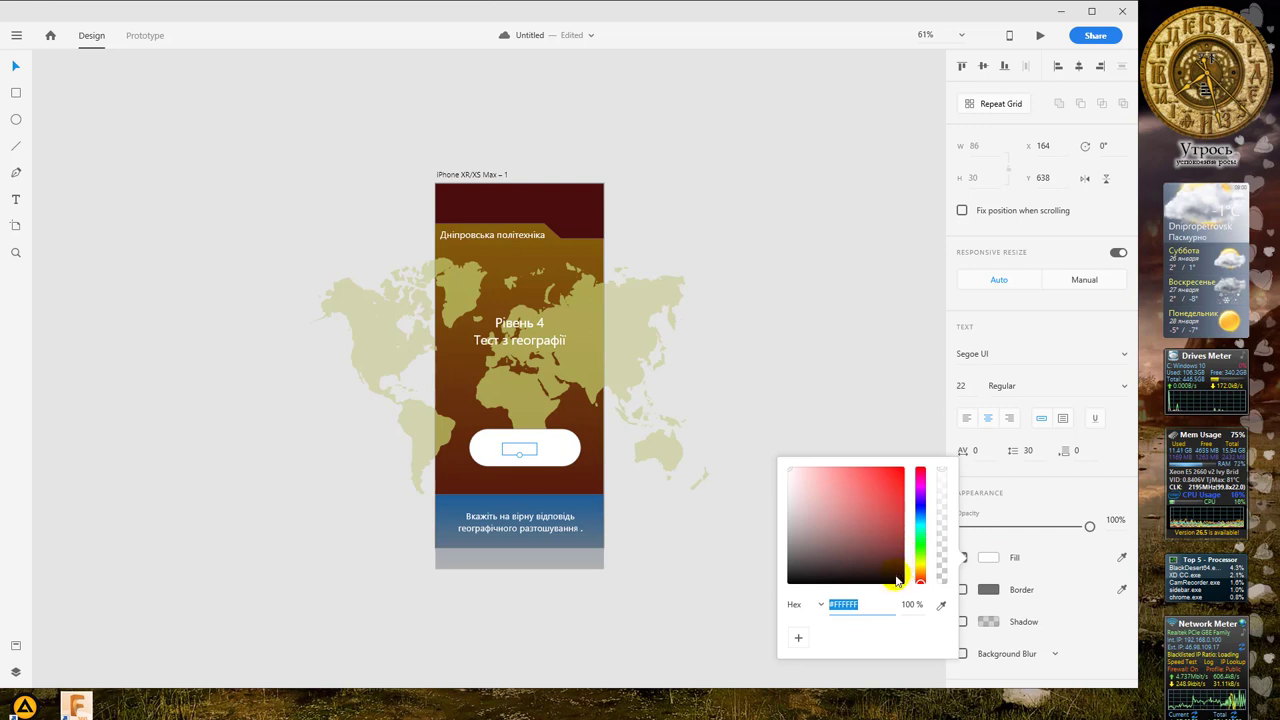
click(895, 577)
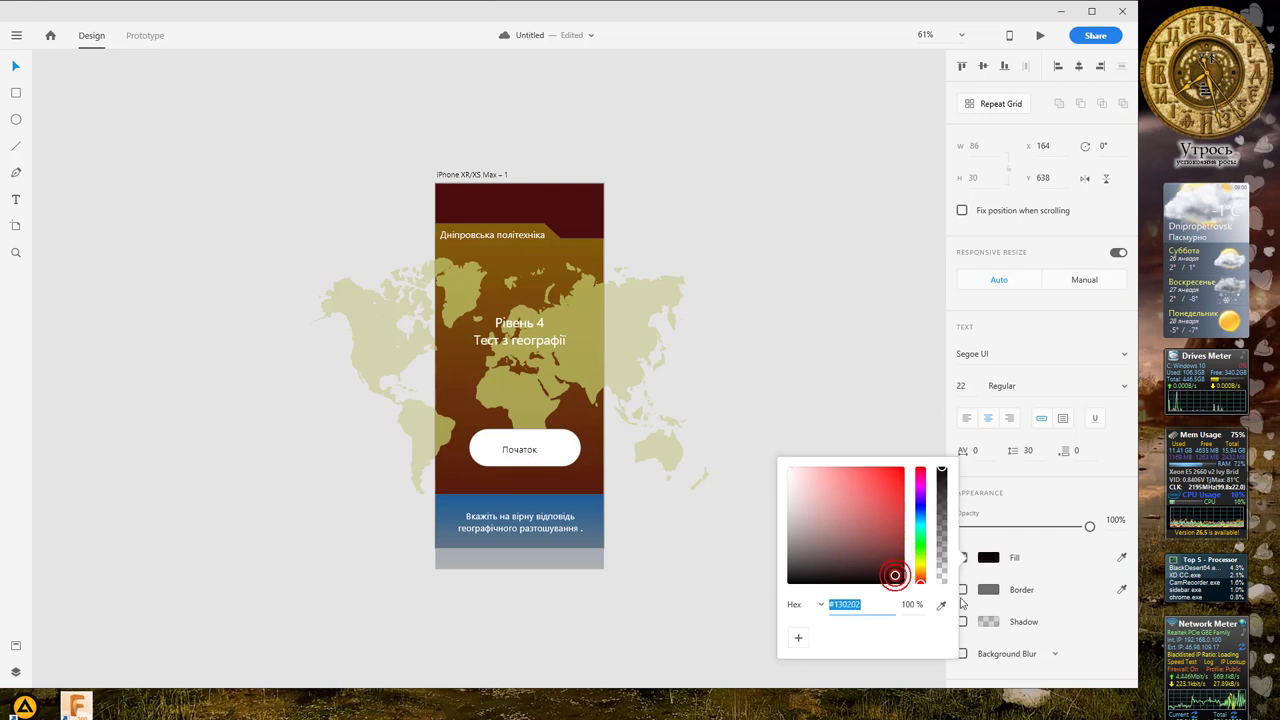
click(519, 451)
mouse_move(520, 459)
mouse_down()
mouse_move(527, 473)
mouse_move(538, 451)
mouse_up()
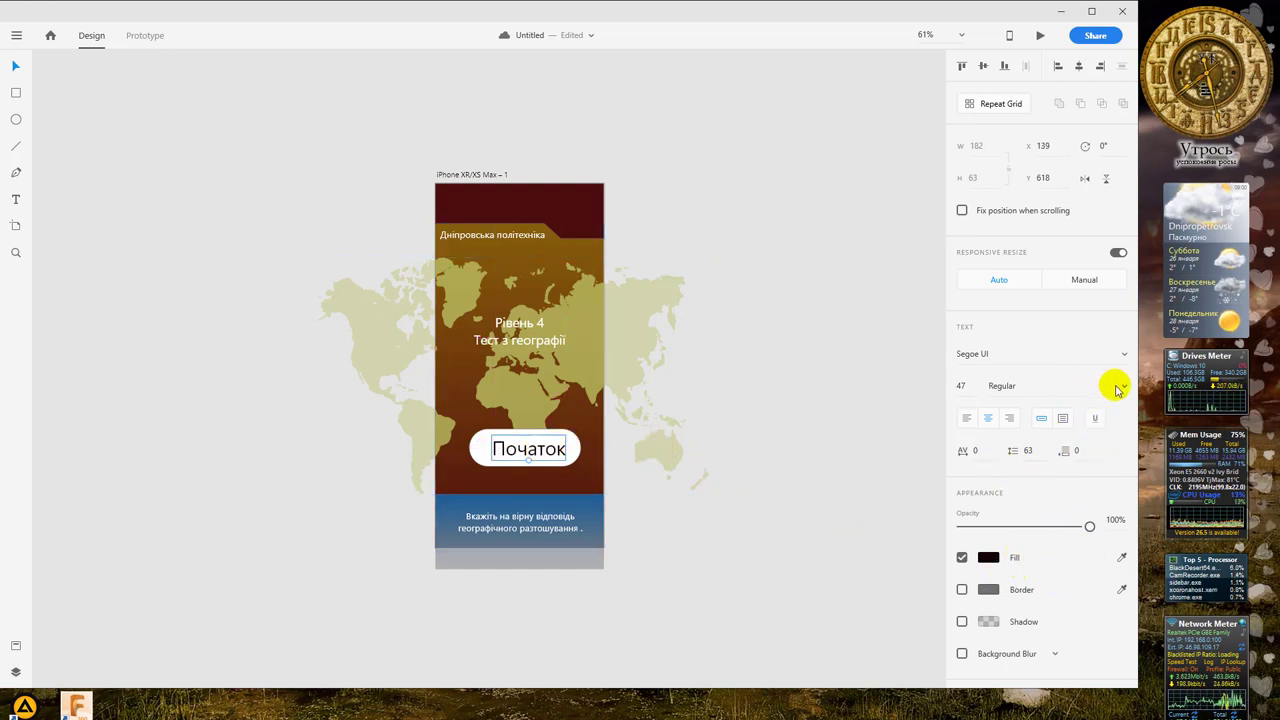
Step: Make the "Початок" text bold and shift it to X 127 within the button
click(1114, 386)
click(1000, 537)
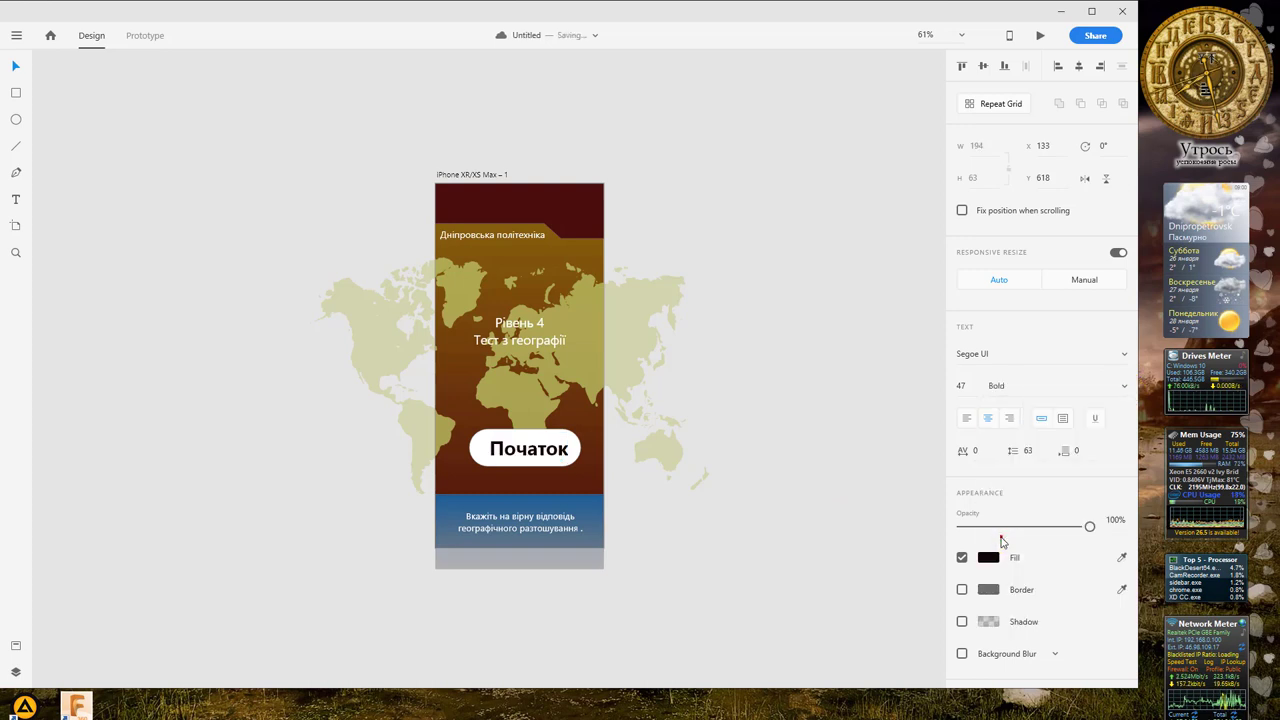
drag(516, 444, 510, 444)
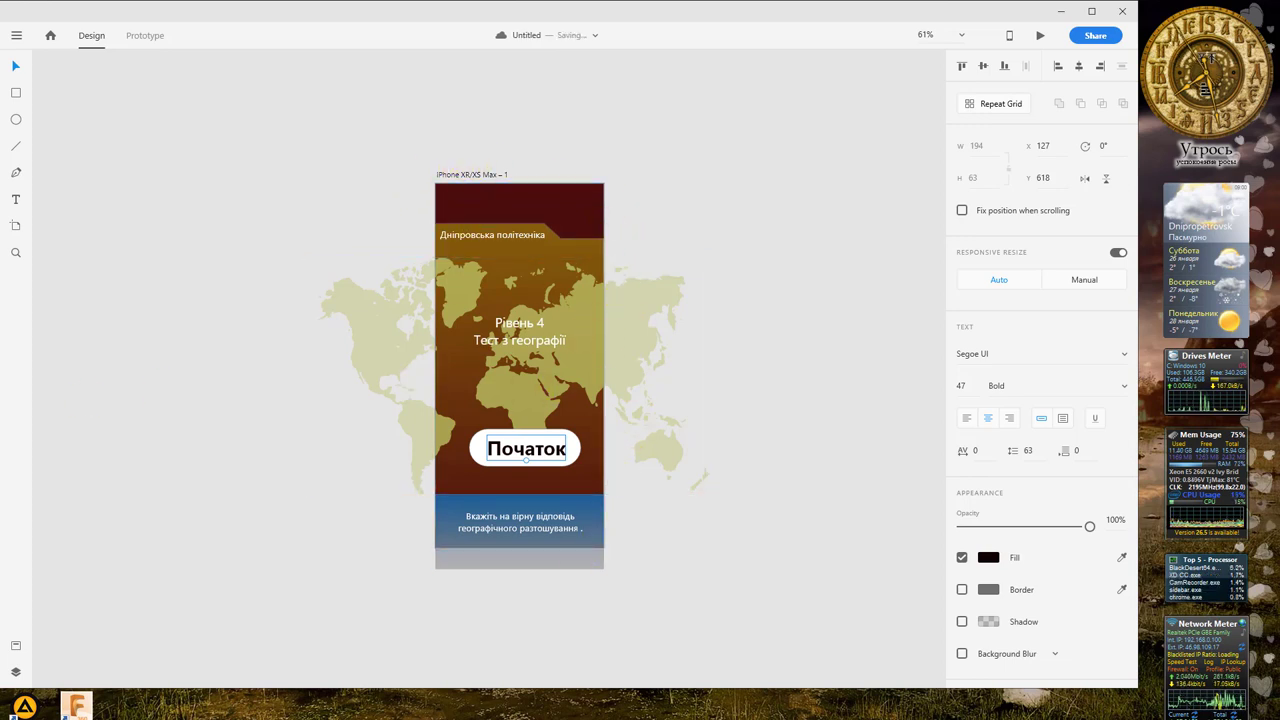
click(327, 228)
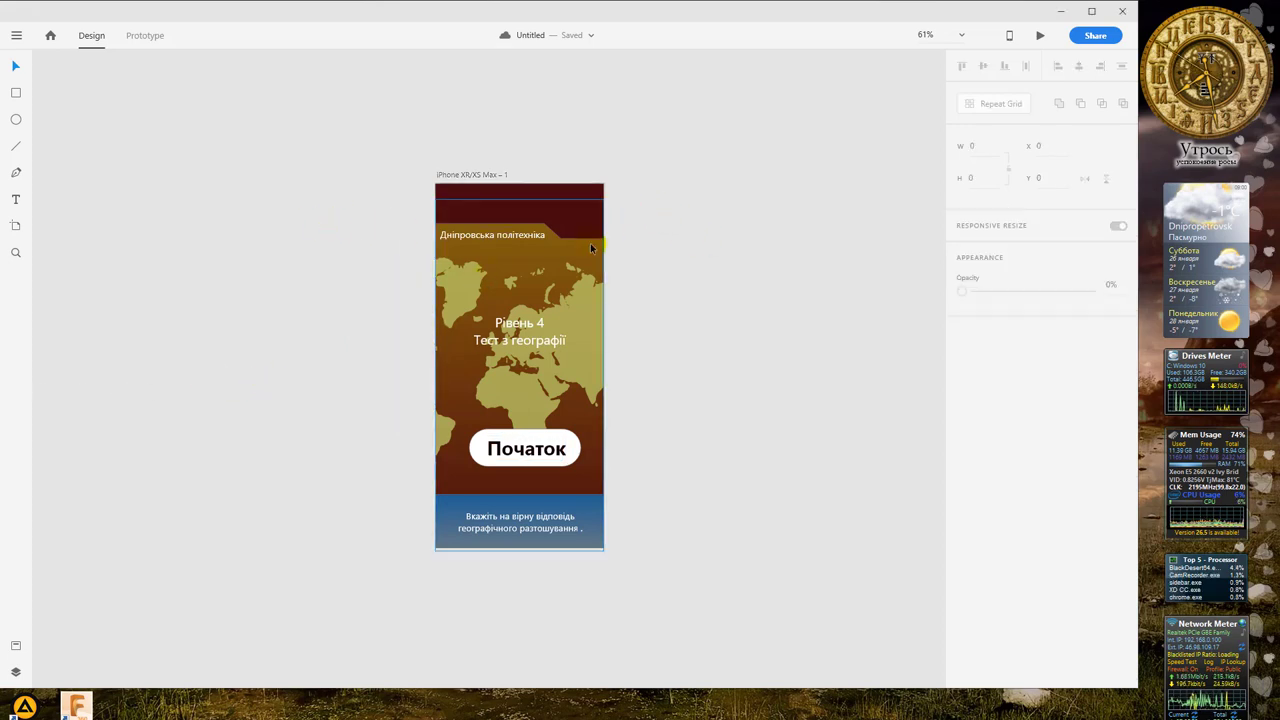
drag(674, 273, 554, 220)
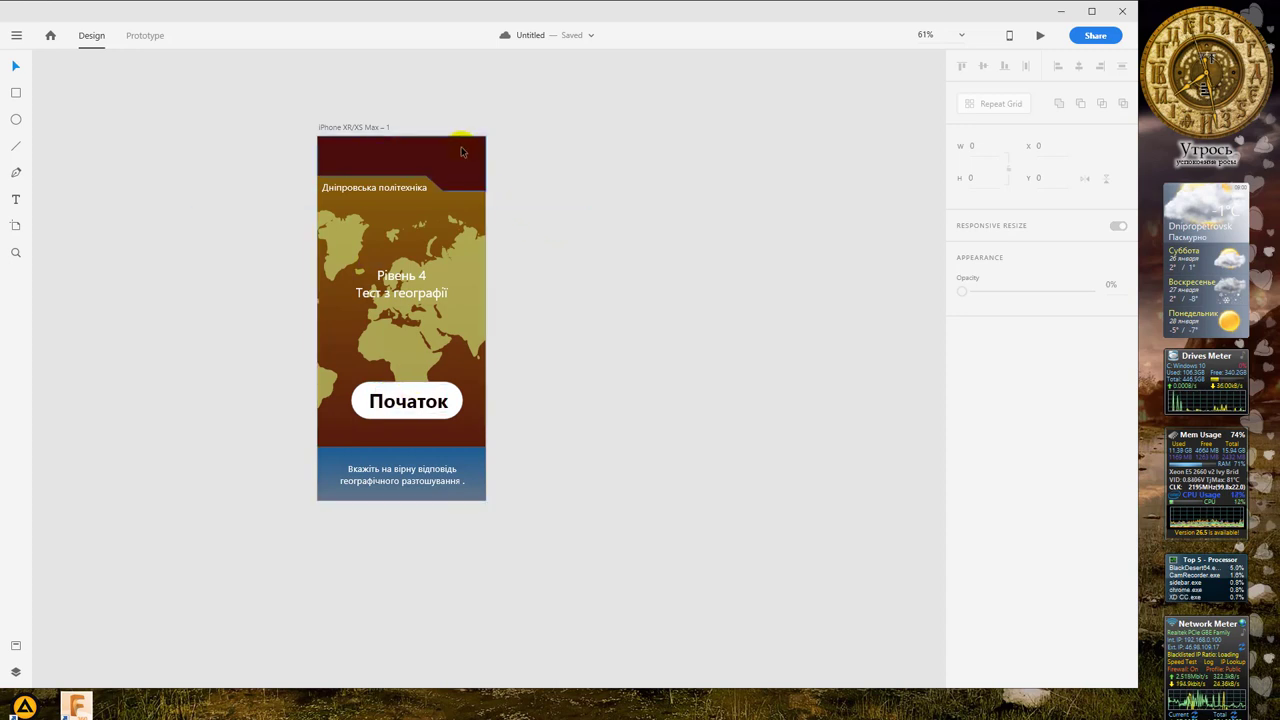
click(349, 127)
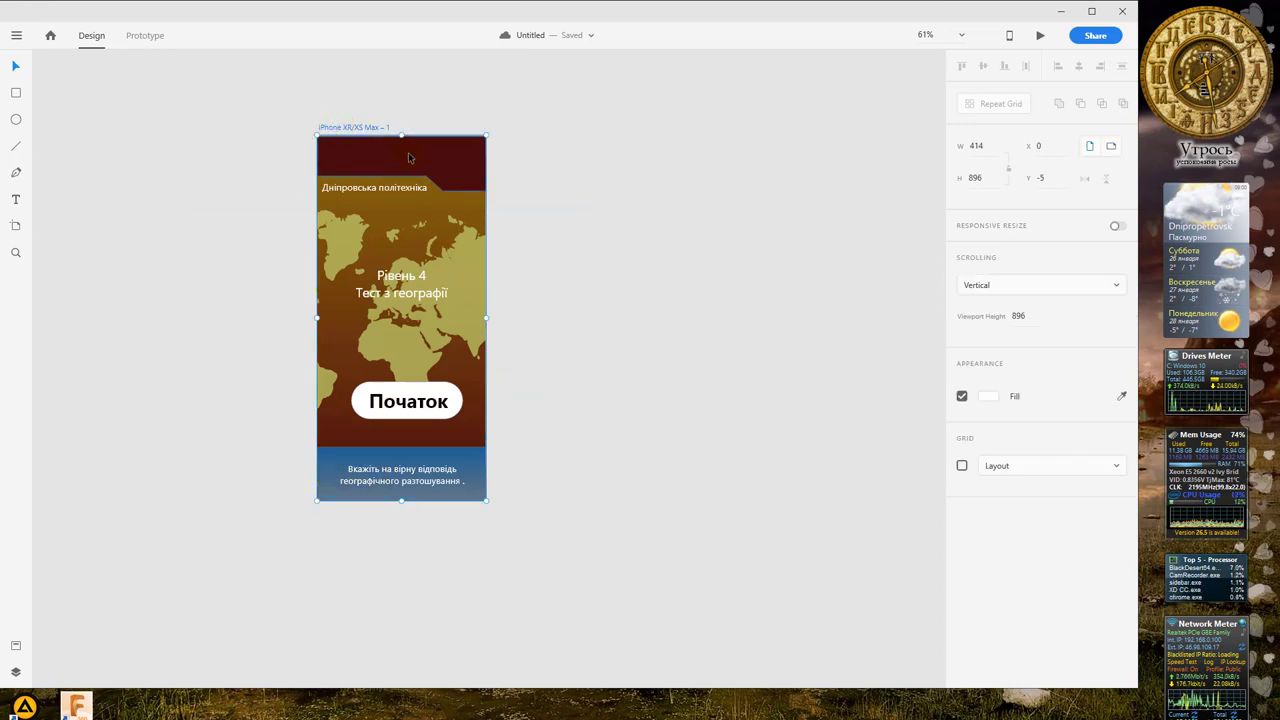
drag(410, 157, 594, 171)
key(ctrl+z)
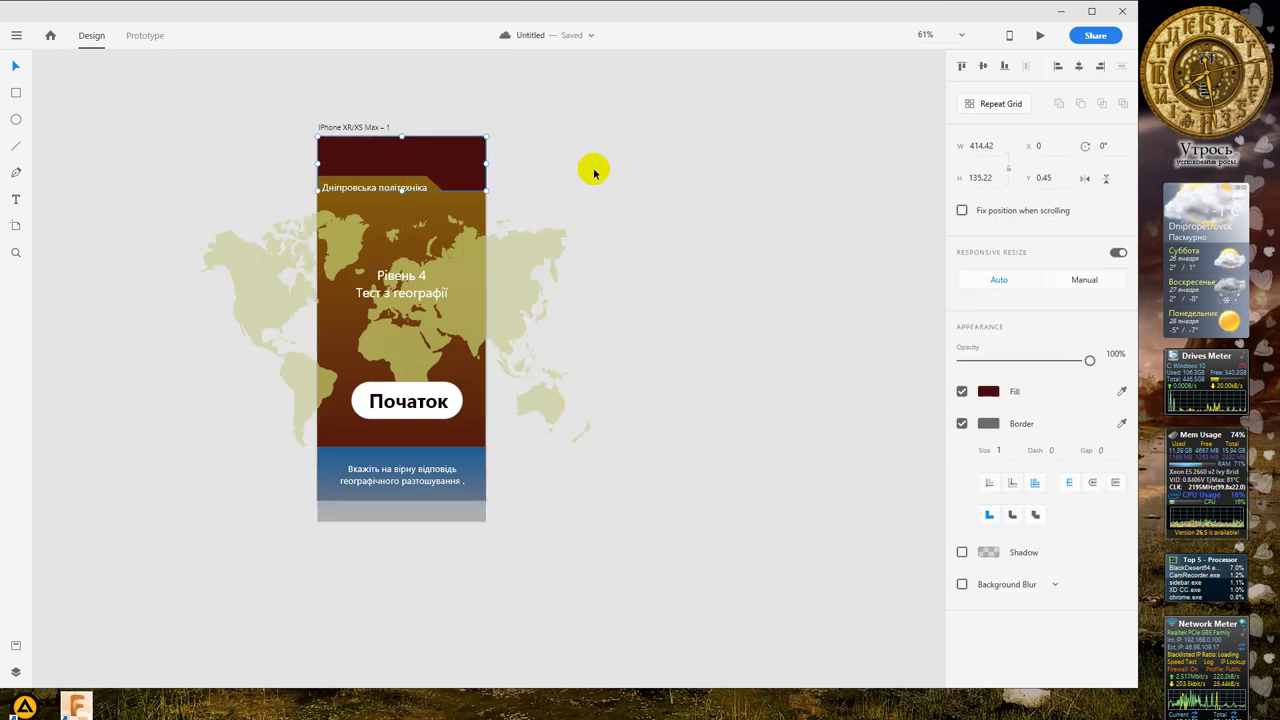
click(437, 140)
click(364, 127)
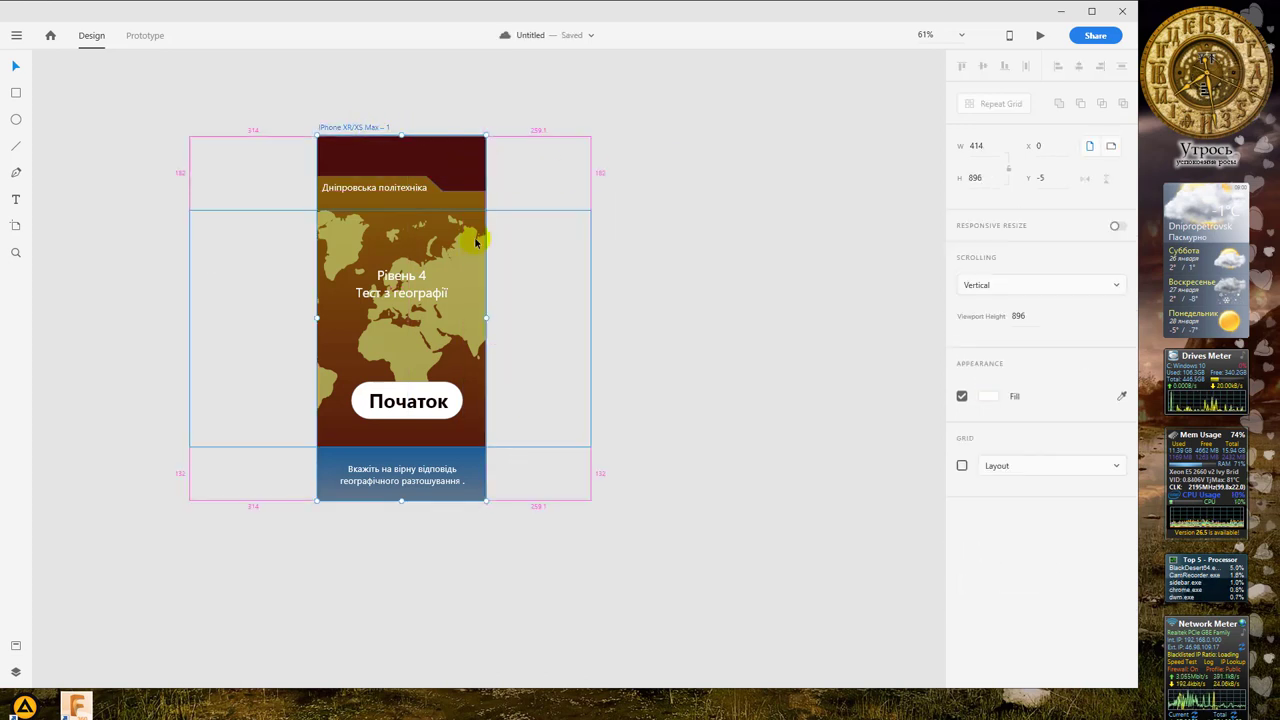
drag(477, 250, 634, 251)
key(ctrl+z)
Step: Duplicate the iPhone XR/XS Max artboard twice, placing the copies beside the original at X 531 and X 1015, Y 8
click(361, 129)
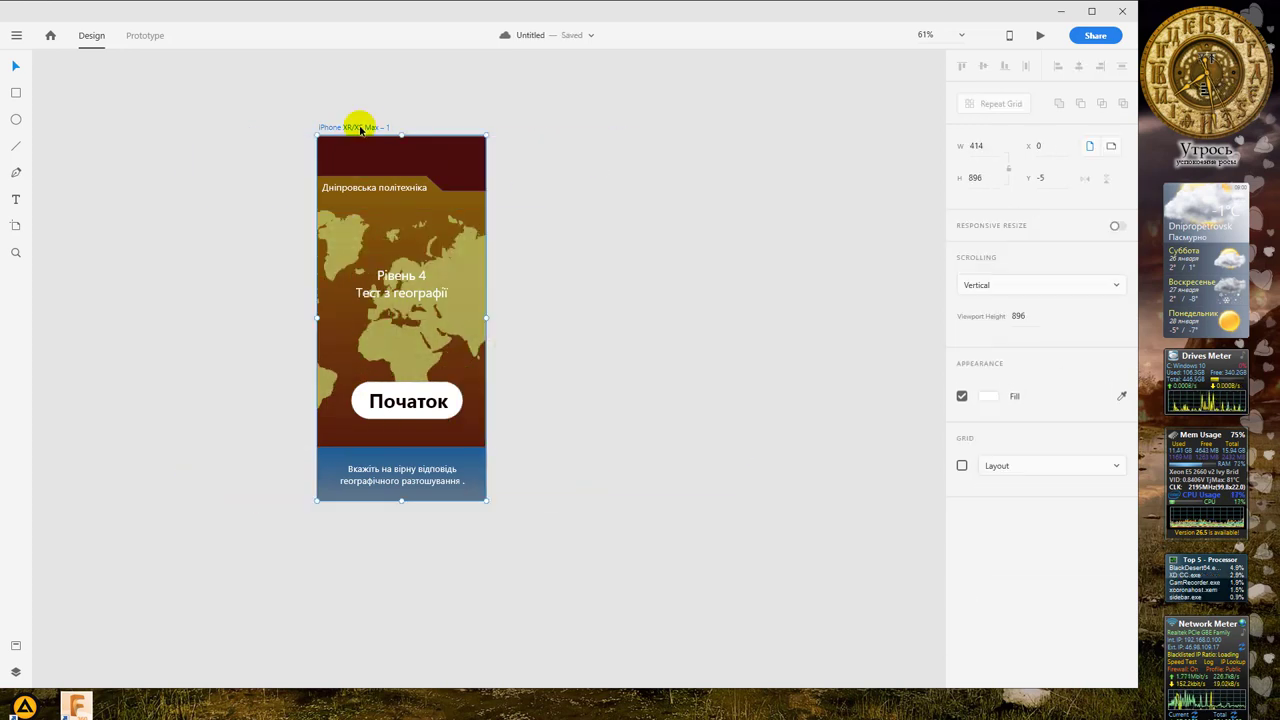
drag(361, 129, 575, 138)
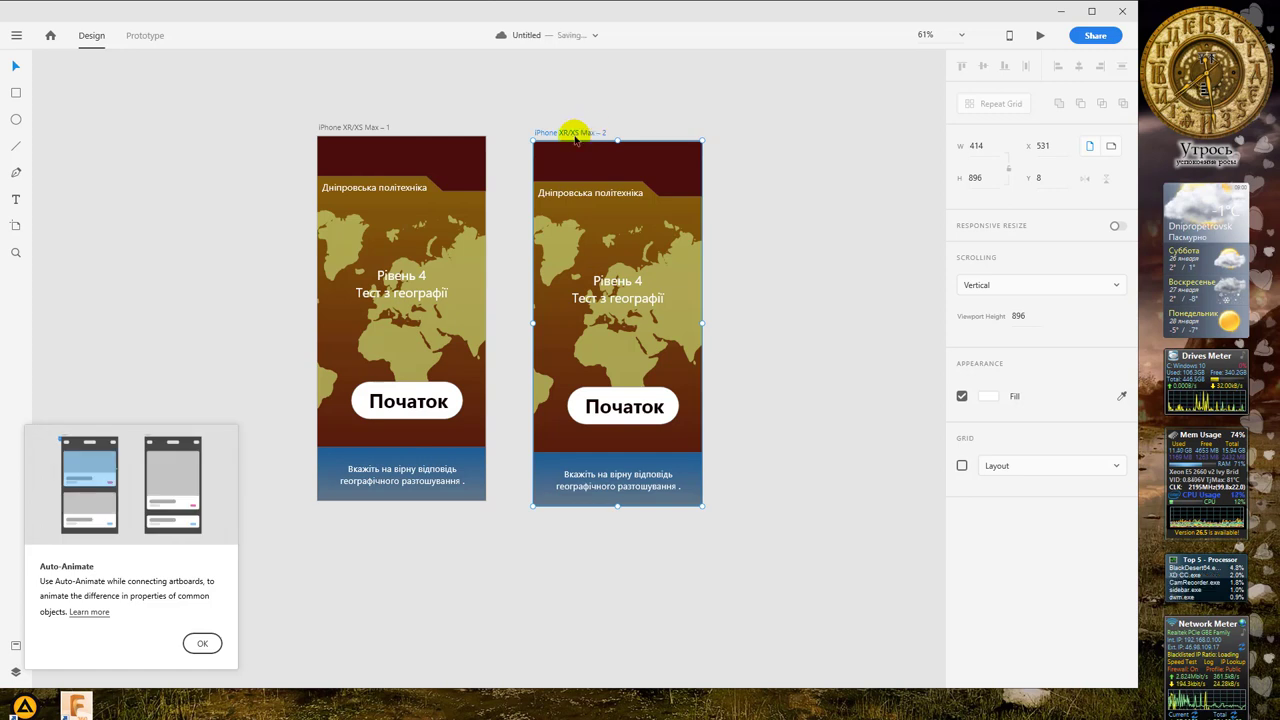
key(ctrl+d)
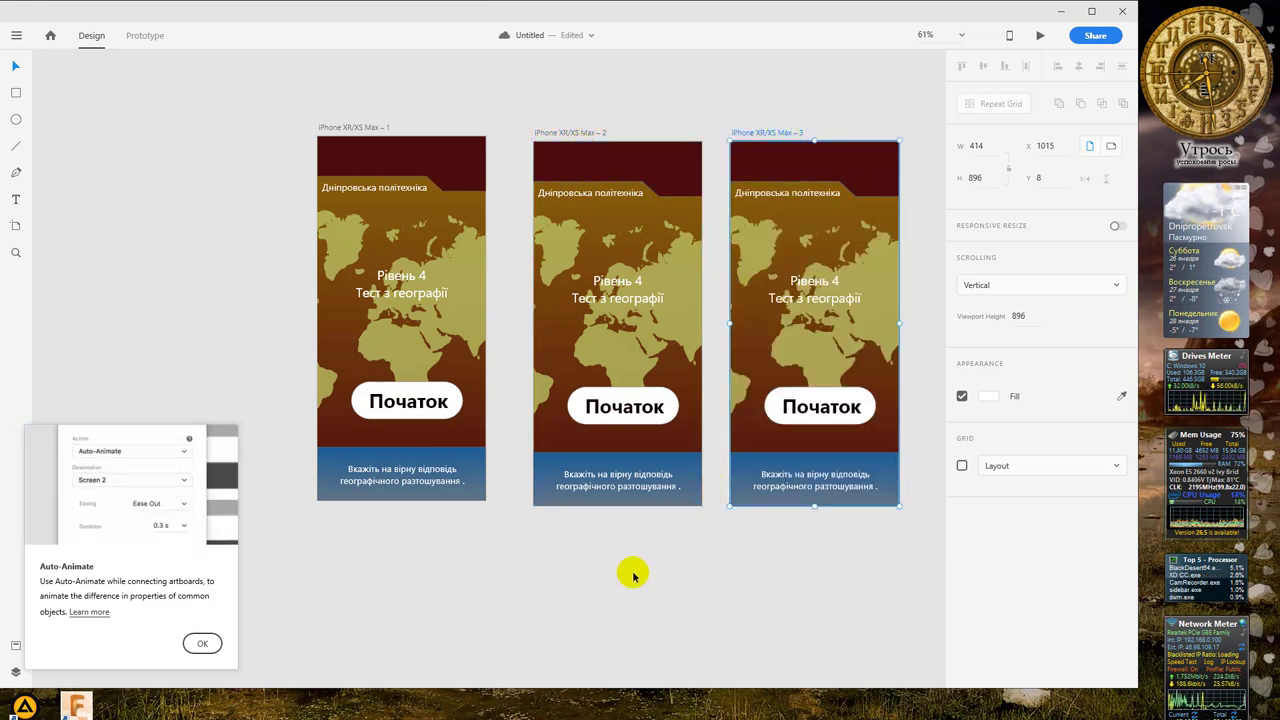
Step: Move the second artboard directly beneath the first one, at X 0, Y 976
drag(589, 551, 603, 494)
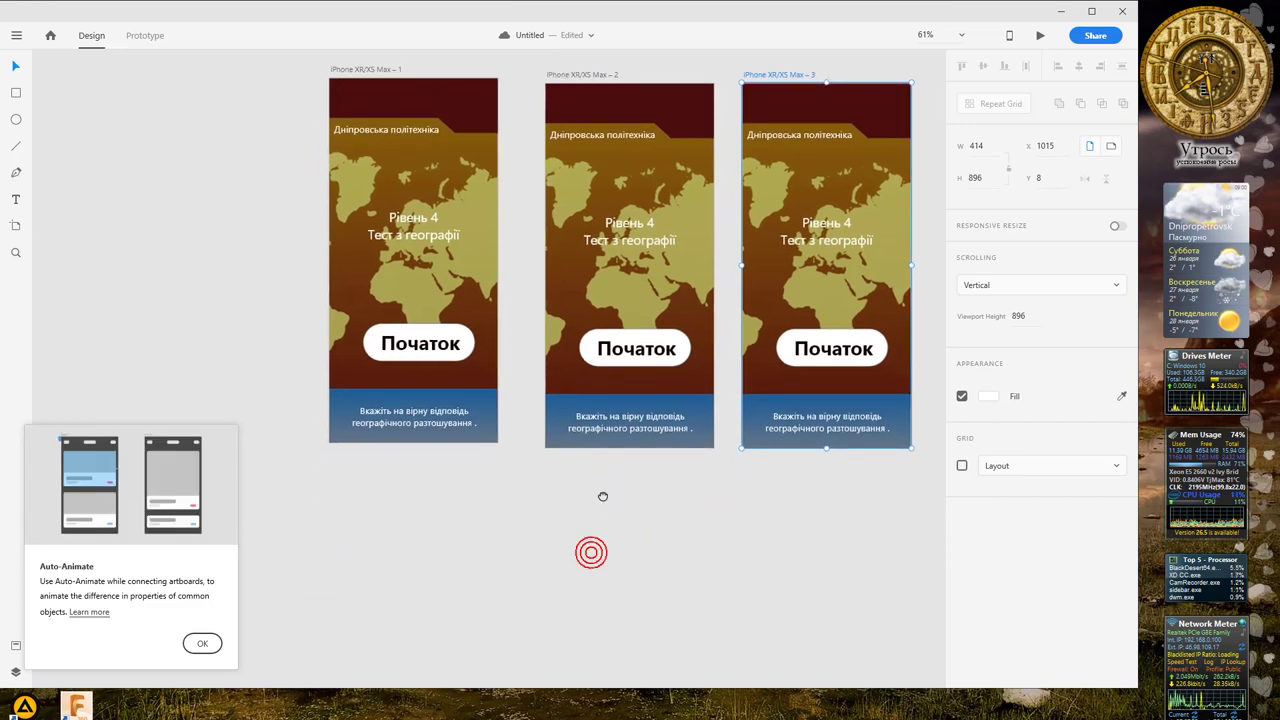
drag(590, 80, 370, 471)
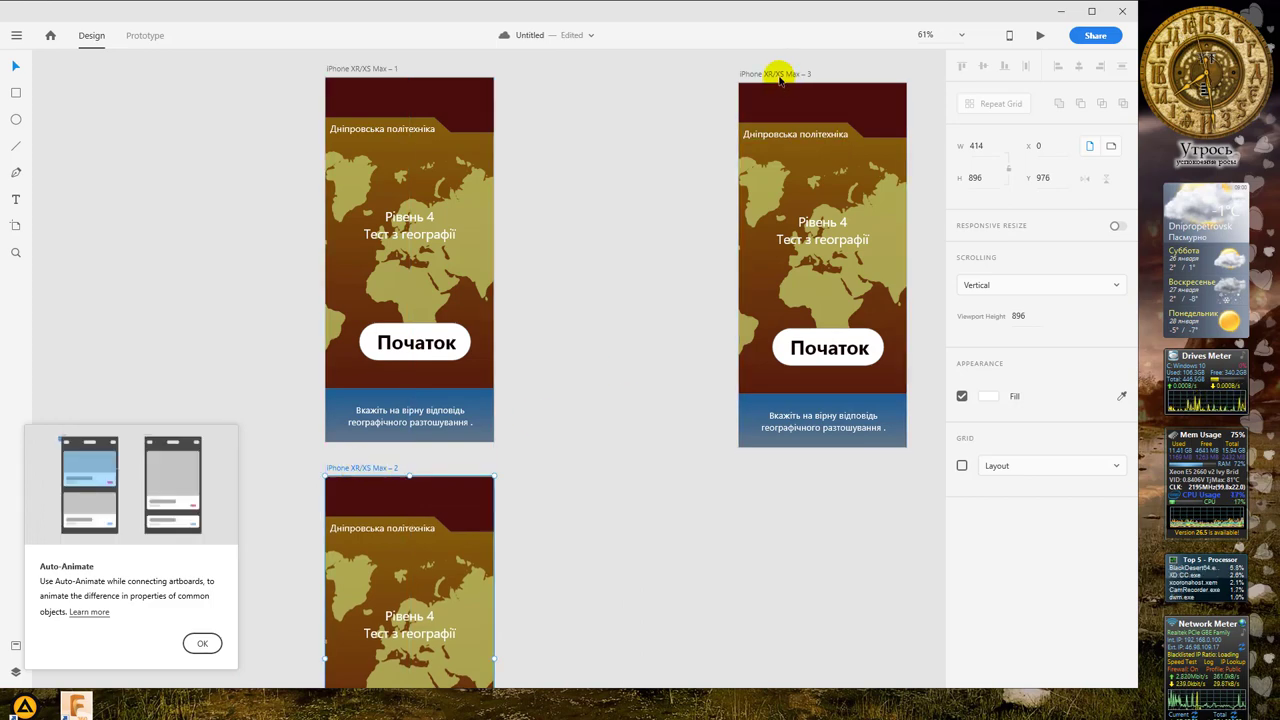
Step: Move the third artboard level with the second one, at X 1019, Y 976
drag(780, 80, 617, 466)
drag(560, 391, 778, 245)
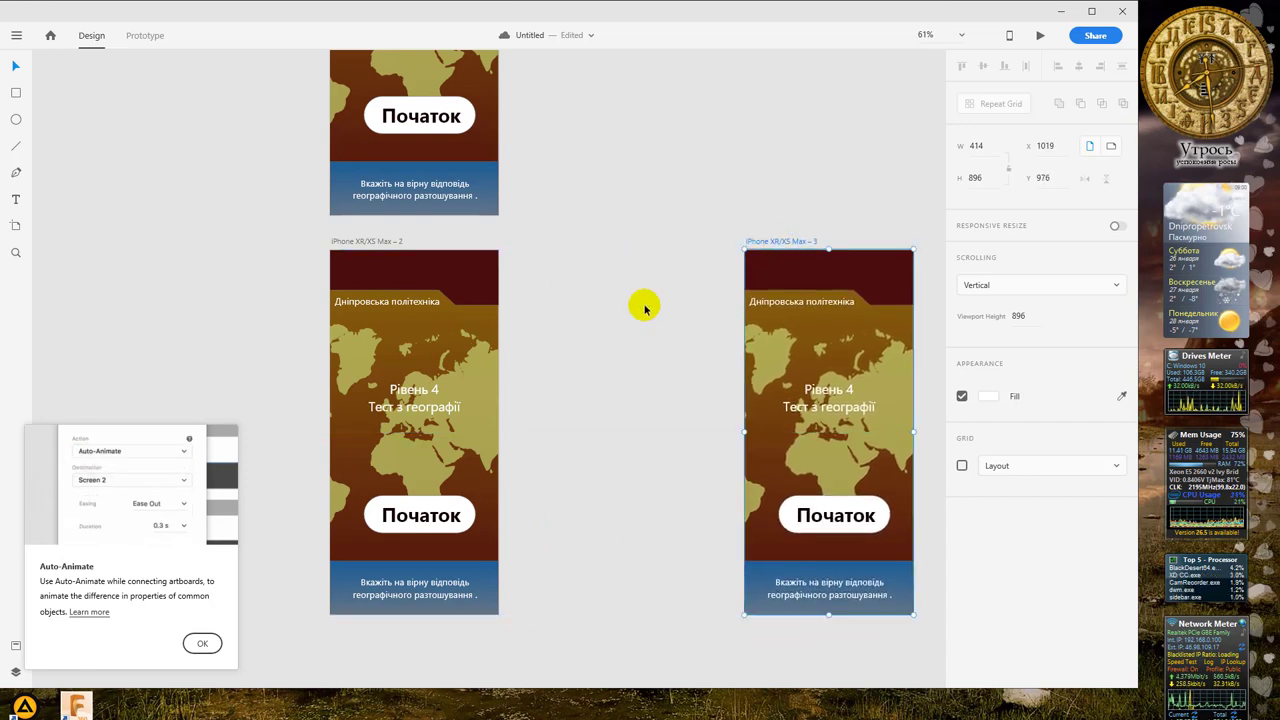
scroll(645, 309, left, 3)
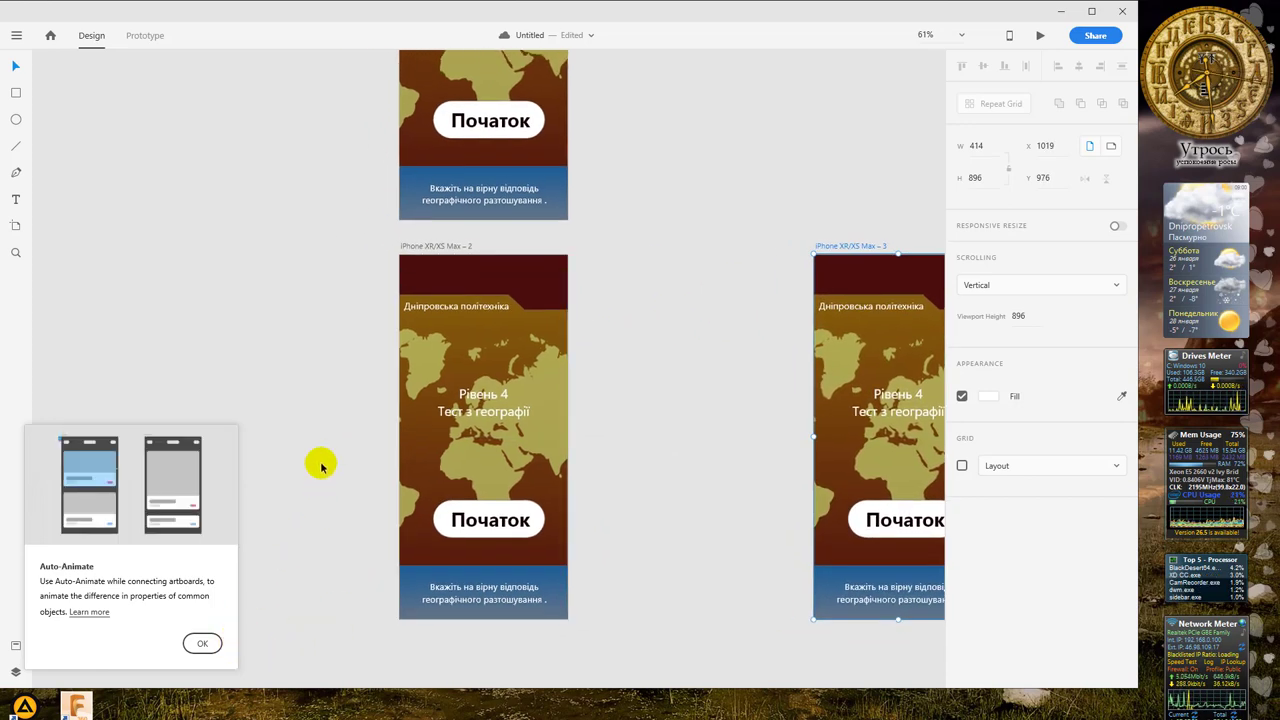
Step: Delete the world map, the instruction text and the blue footer block from the second artboard
click(509, 372)
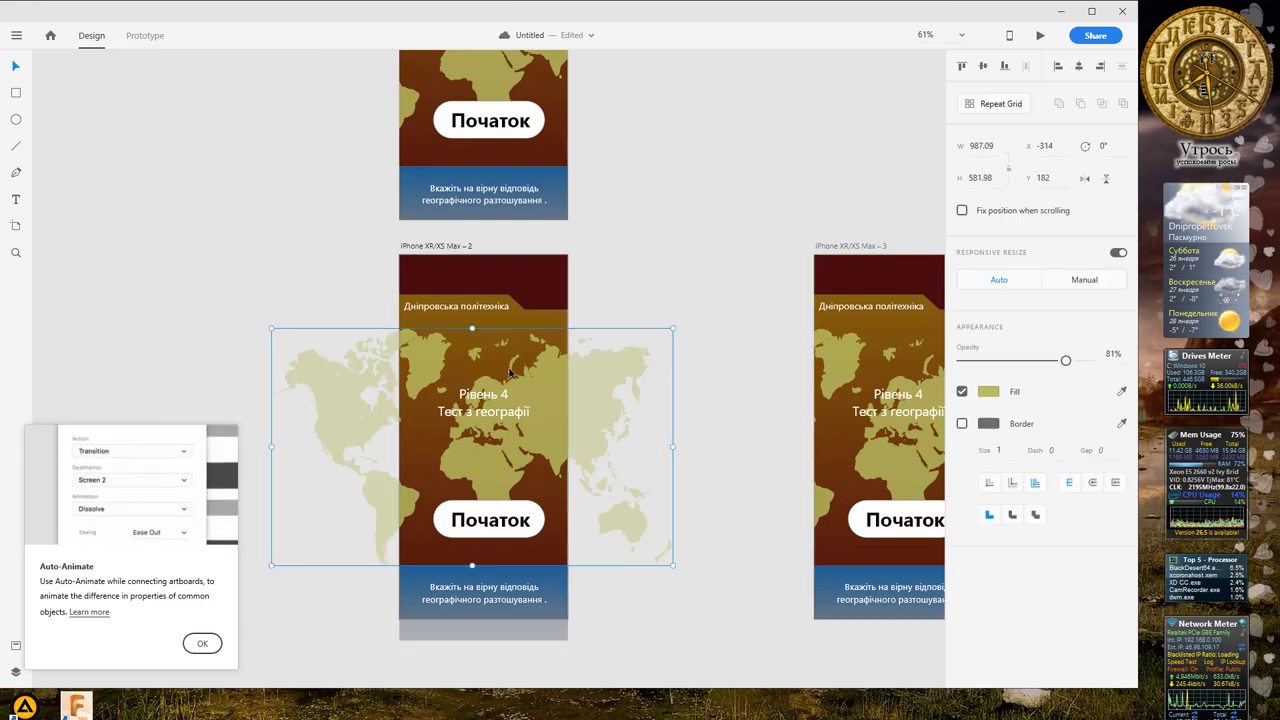
key(Delete)
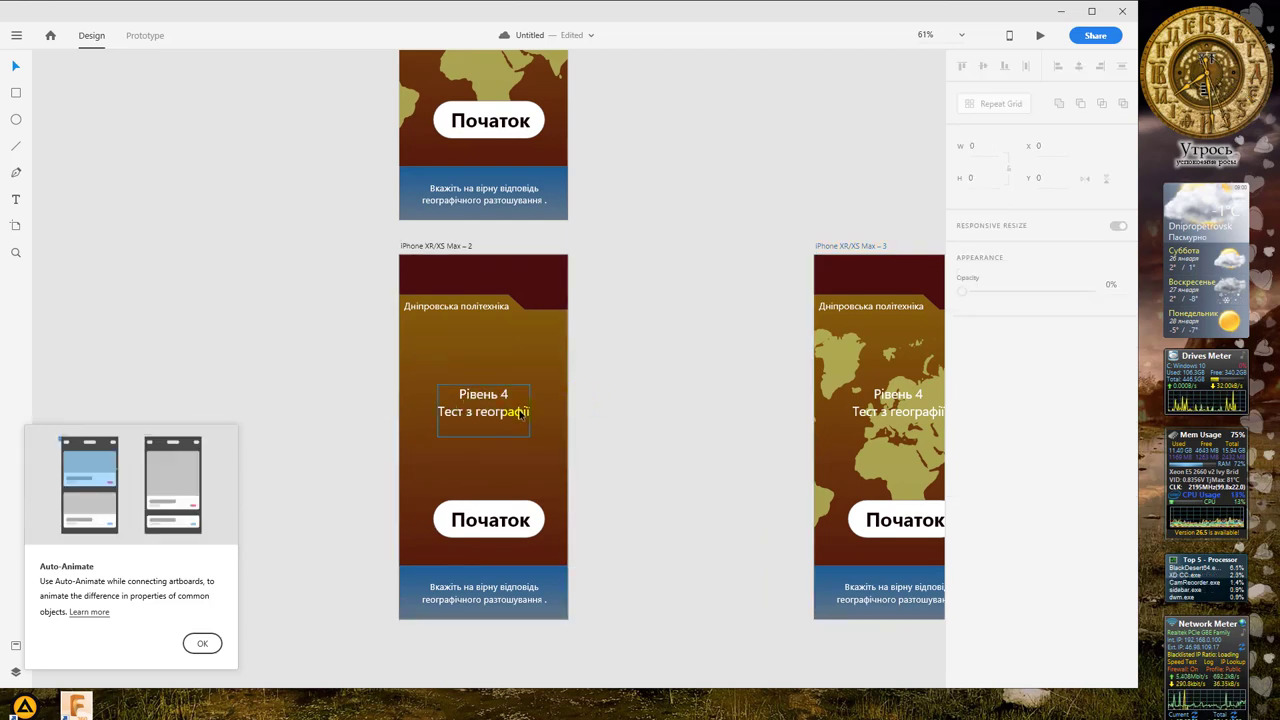
click(500, 590)
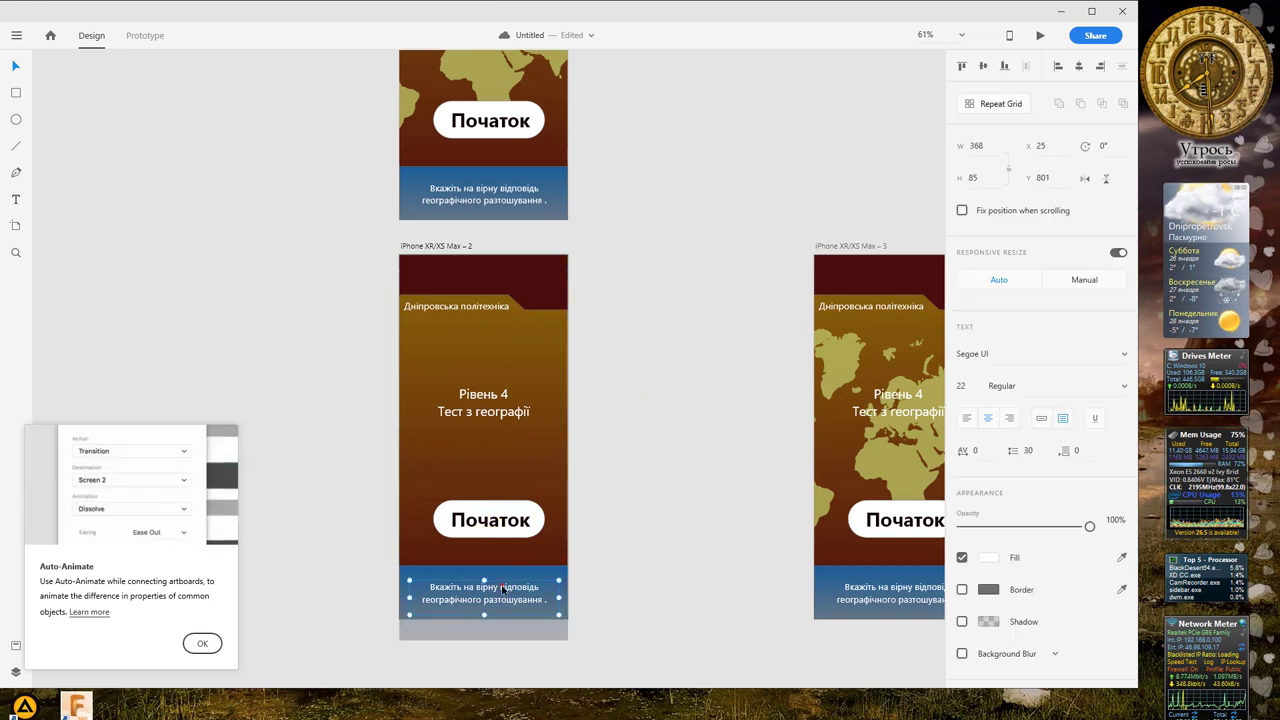
key(Delete)
click(517, 586)
key(Delete)
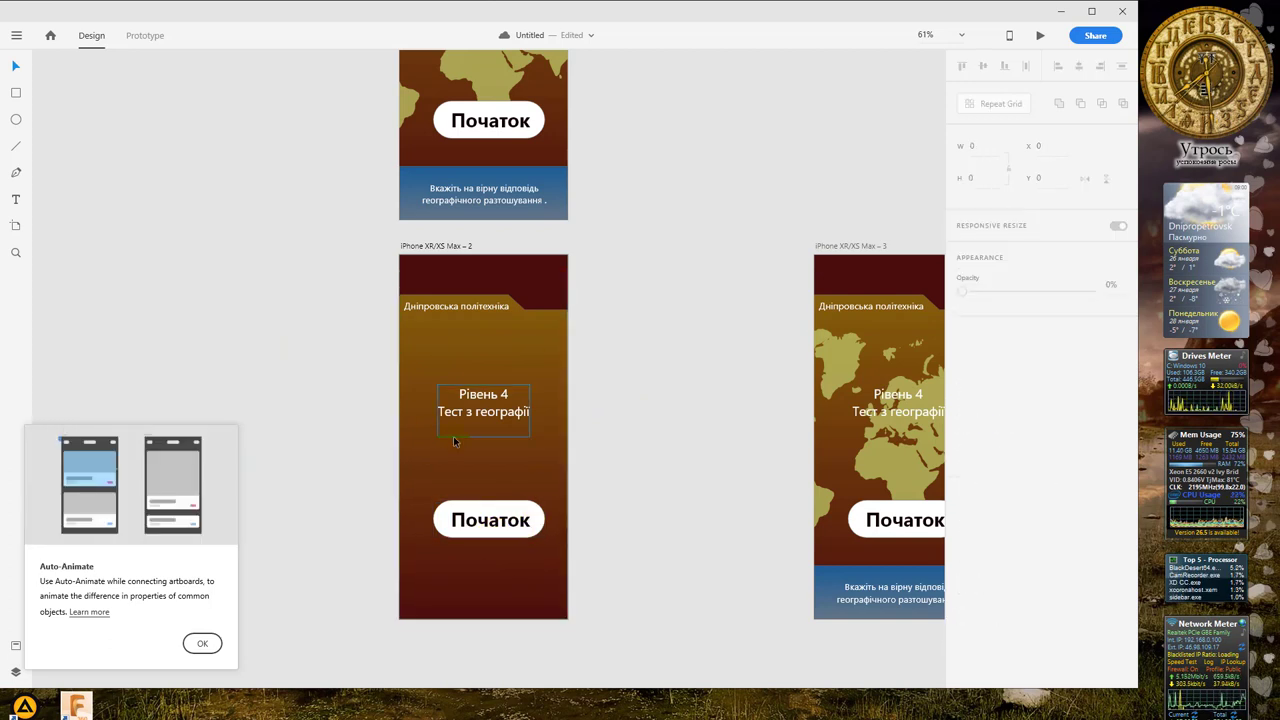
Step: Fill the second artboard's brown gradient rectangle with the ntudp_light building photo from the desktop
click(493, 350)
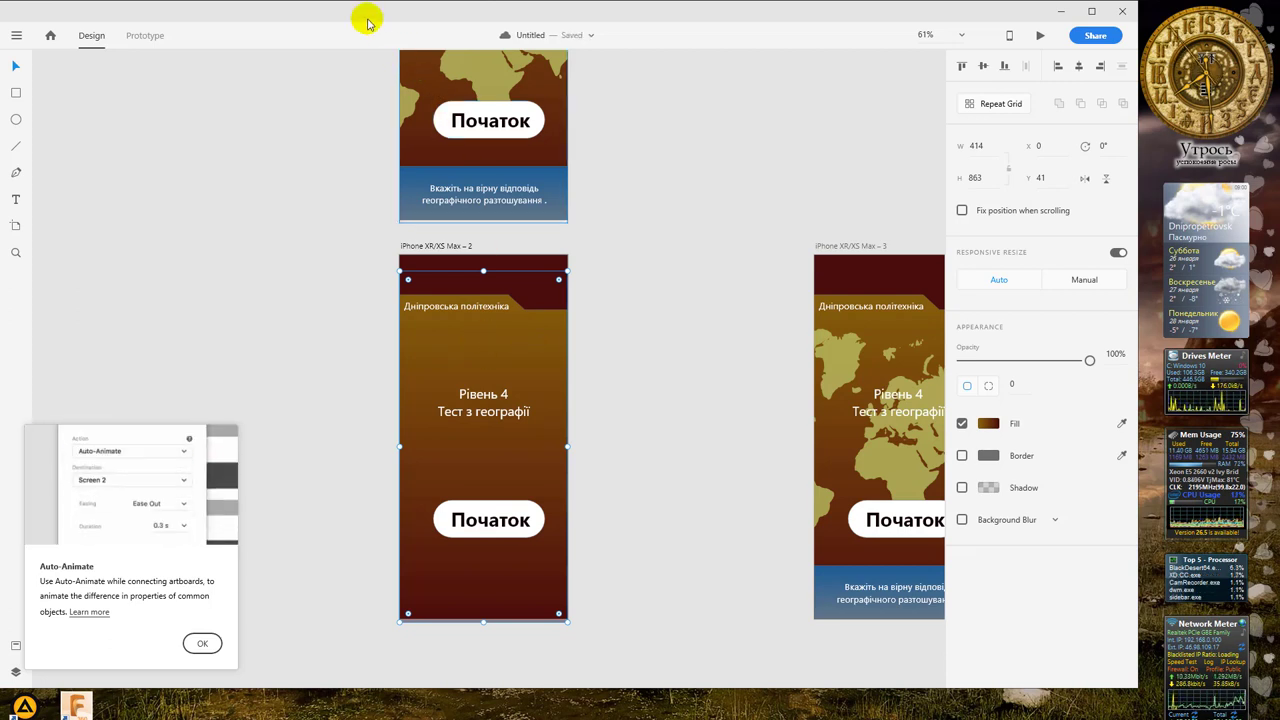
drag(285, 12, 503, 26)
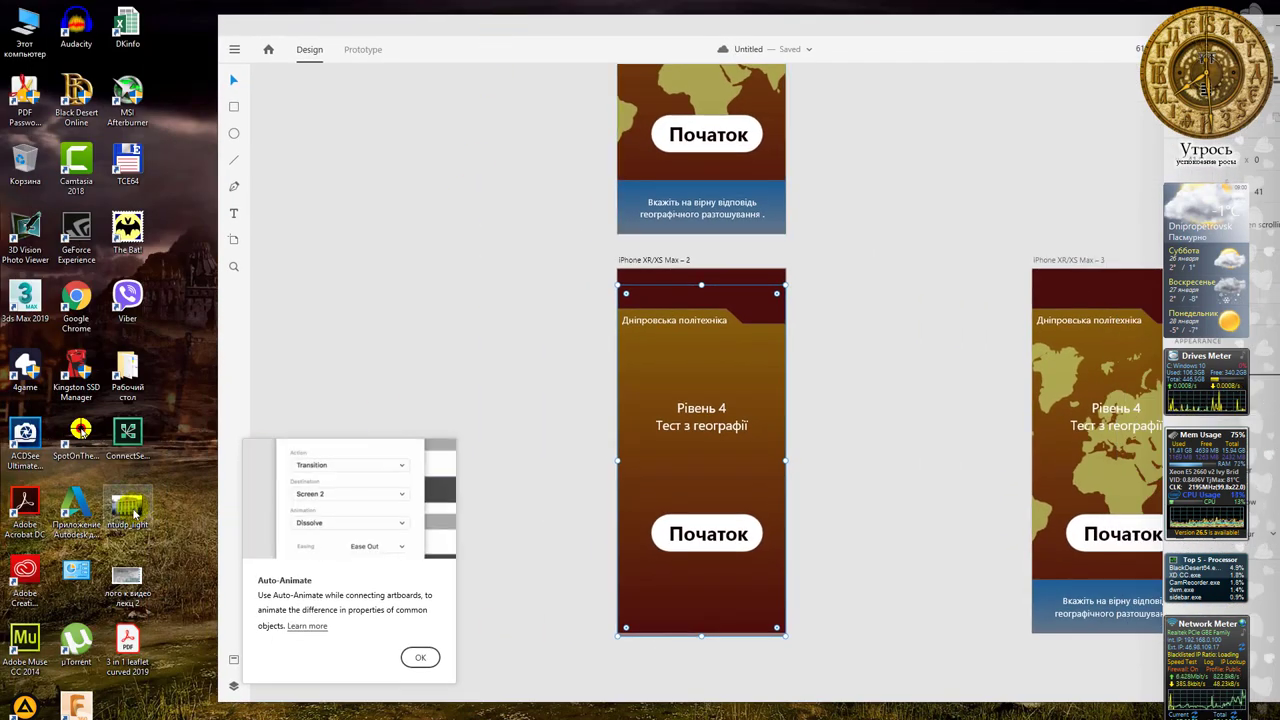
drag(130, 505, 665, 397)
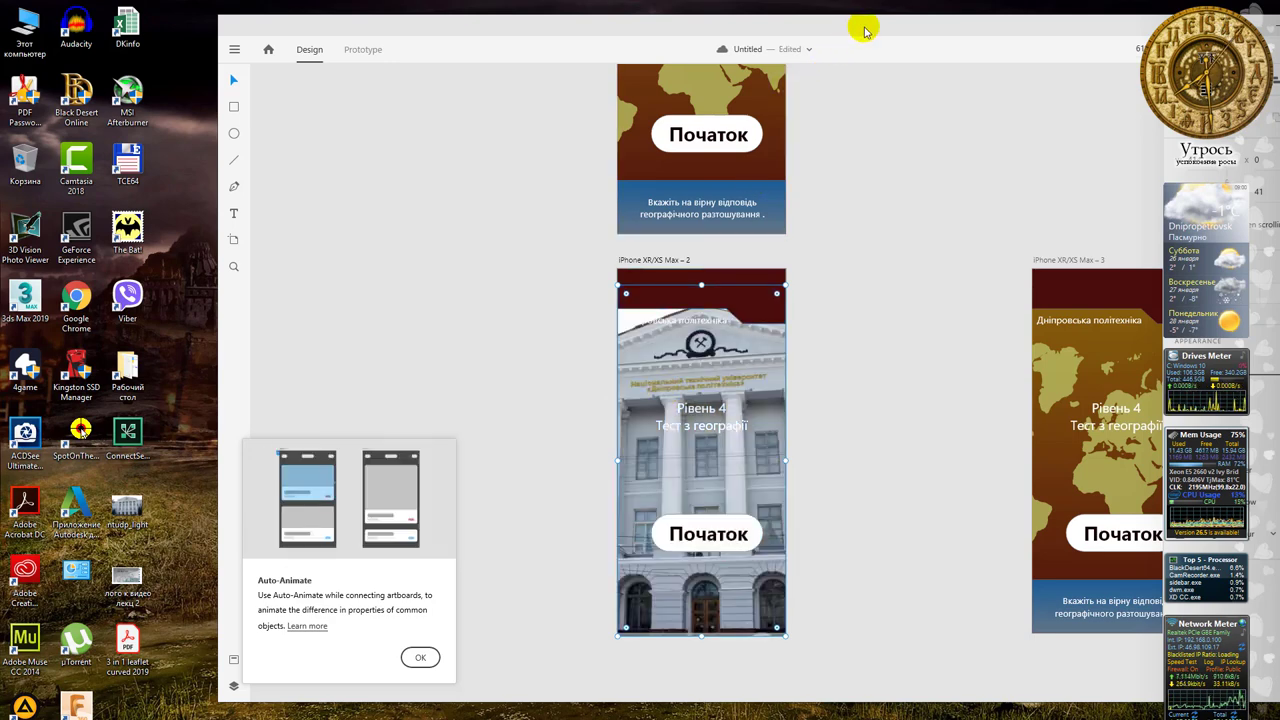
drag(857, 26, 648, 20)
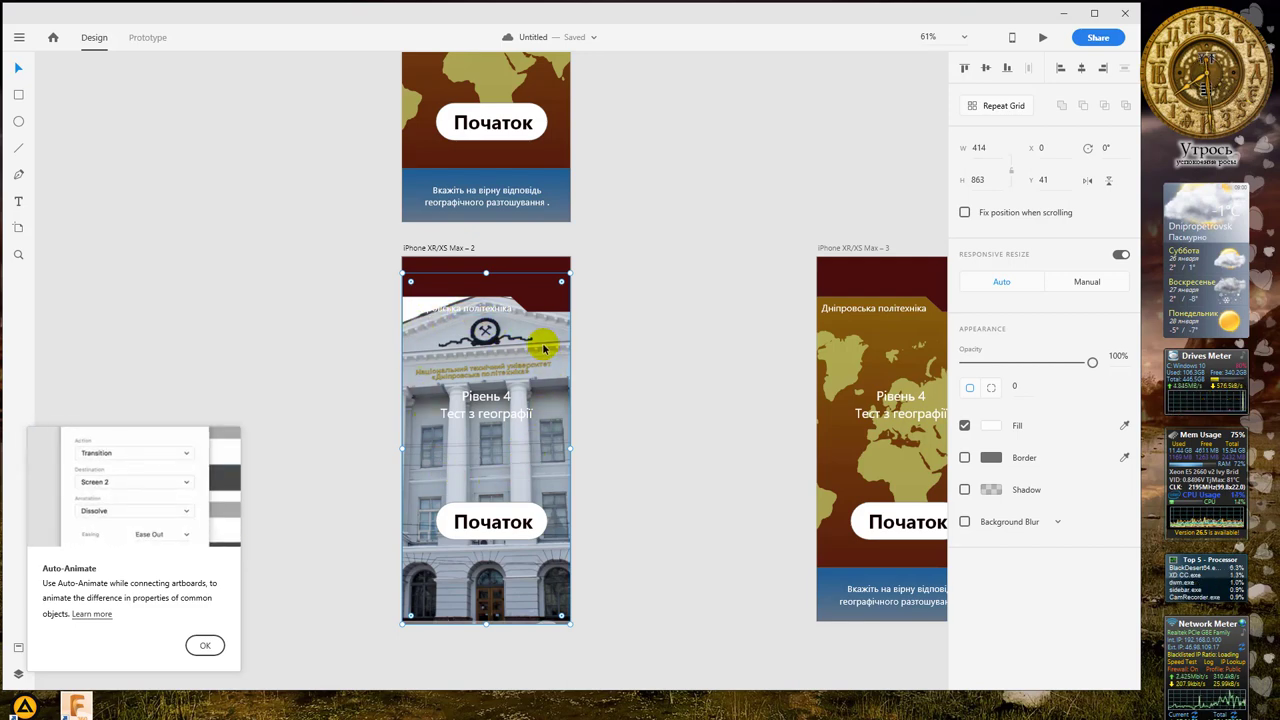
Step: Replace the second artboard's "Рівень 4 Тест з географії" text with "Вкажіть місто наданої споруди" on two lines
click(500, 418)
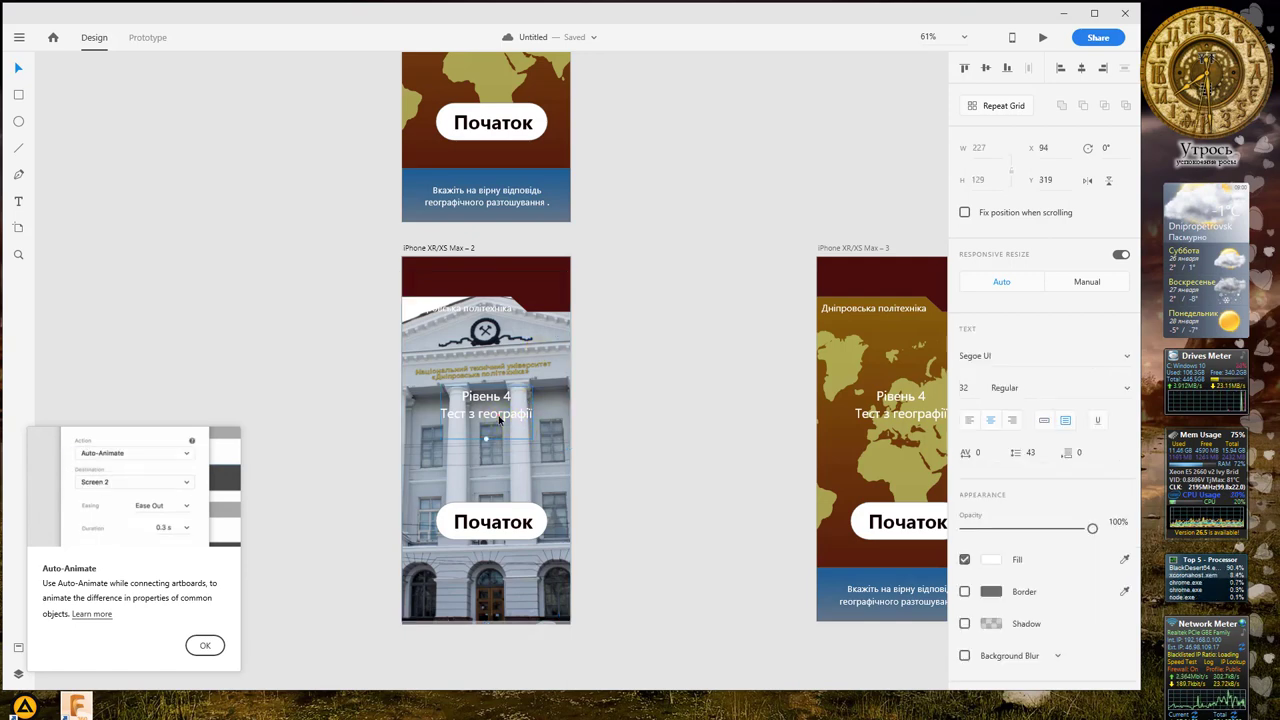
double_click(500, 416)
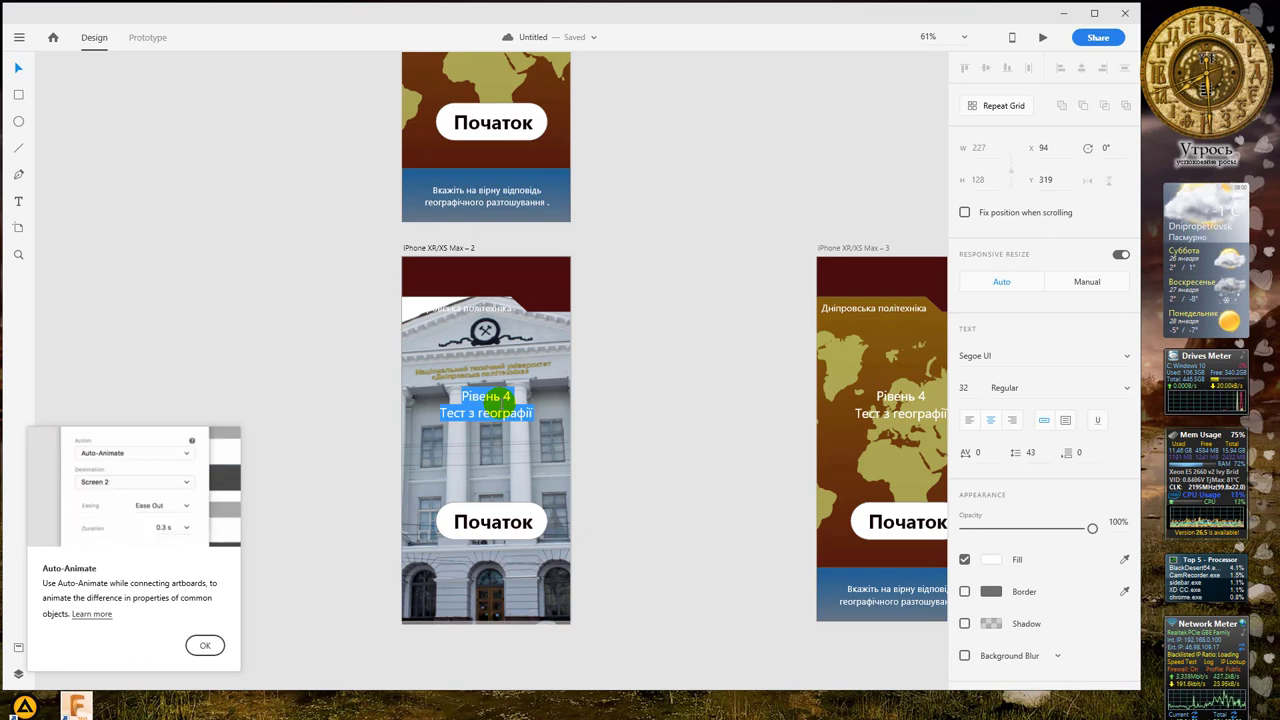
text(Вкаж)
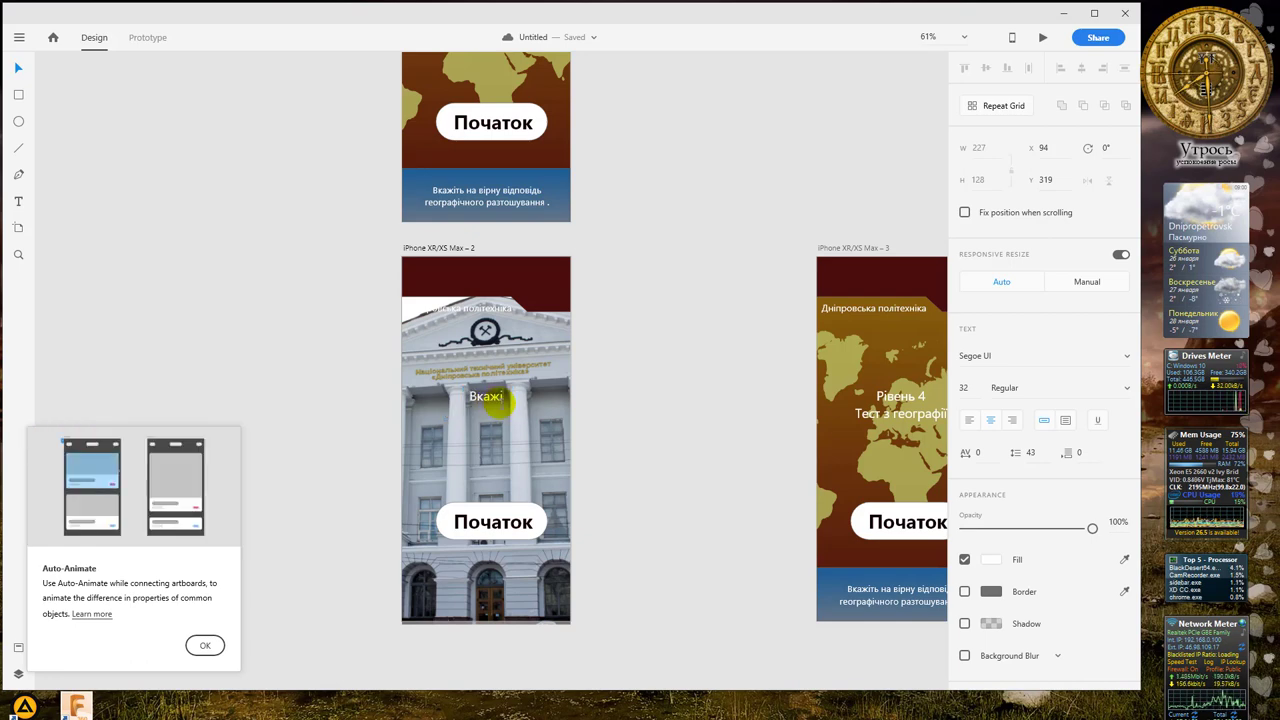
text(іьб)
key(BackSpace)
key(BackSpace)
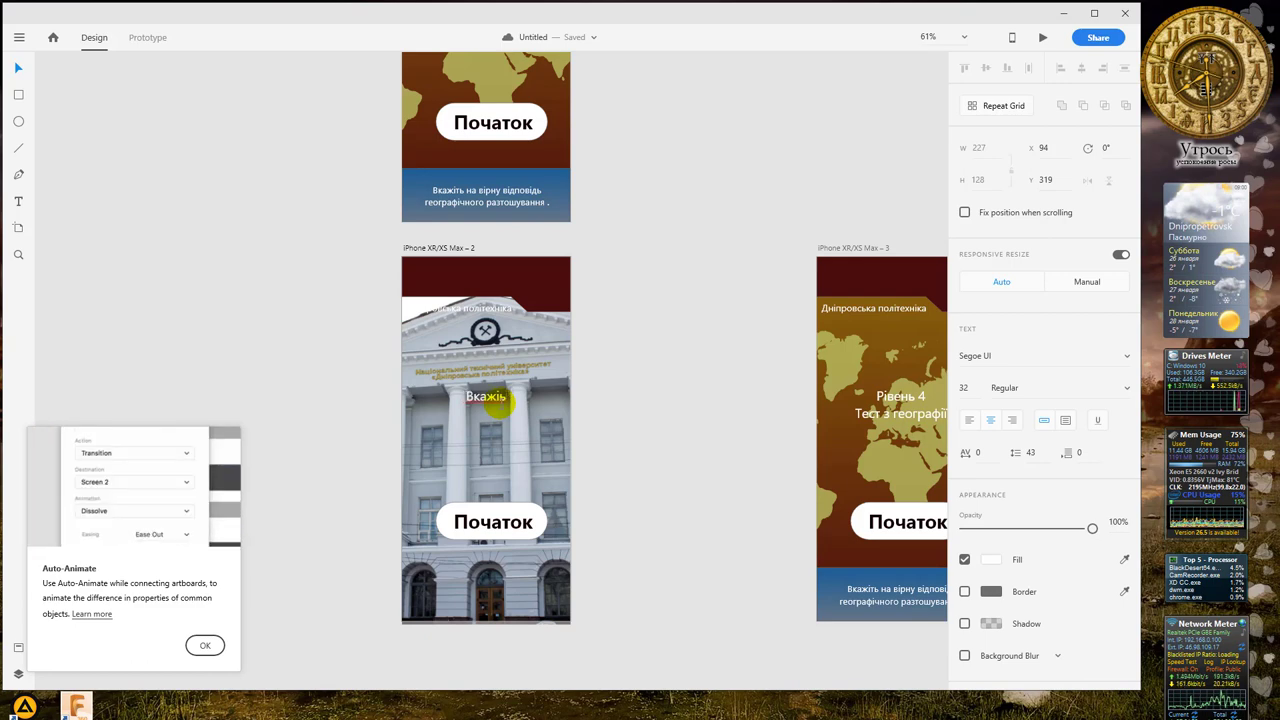
text(ть м)
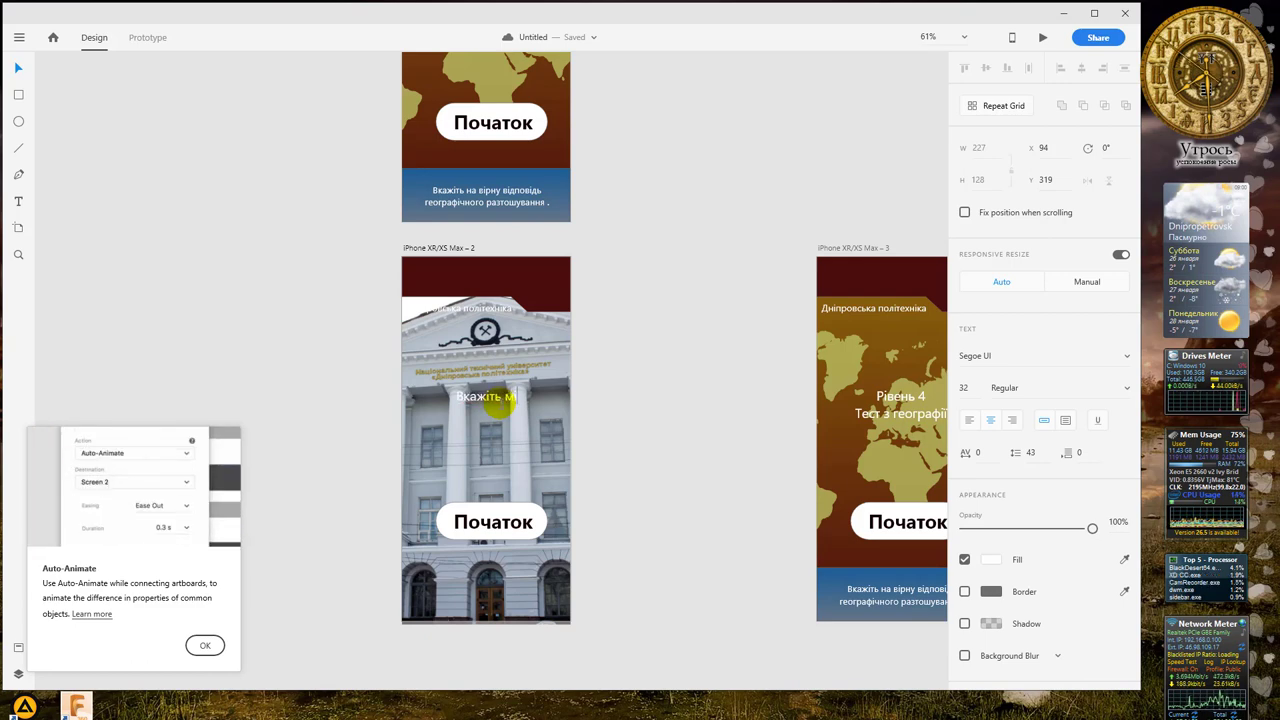
text(істо)
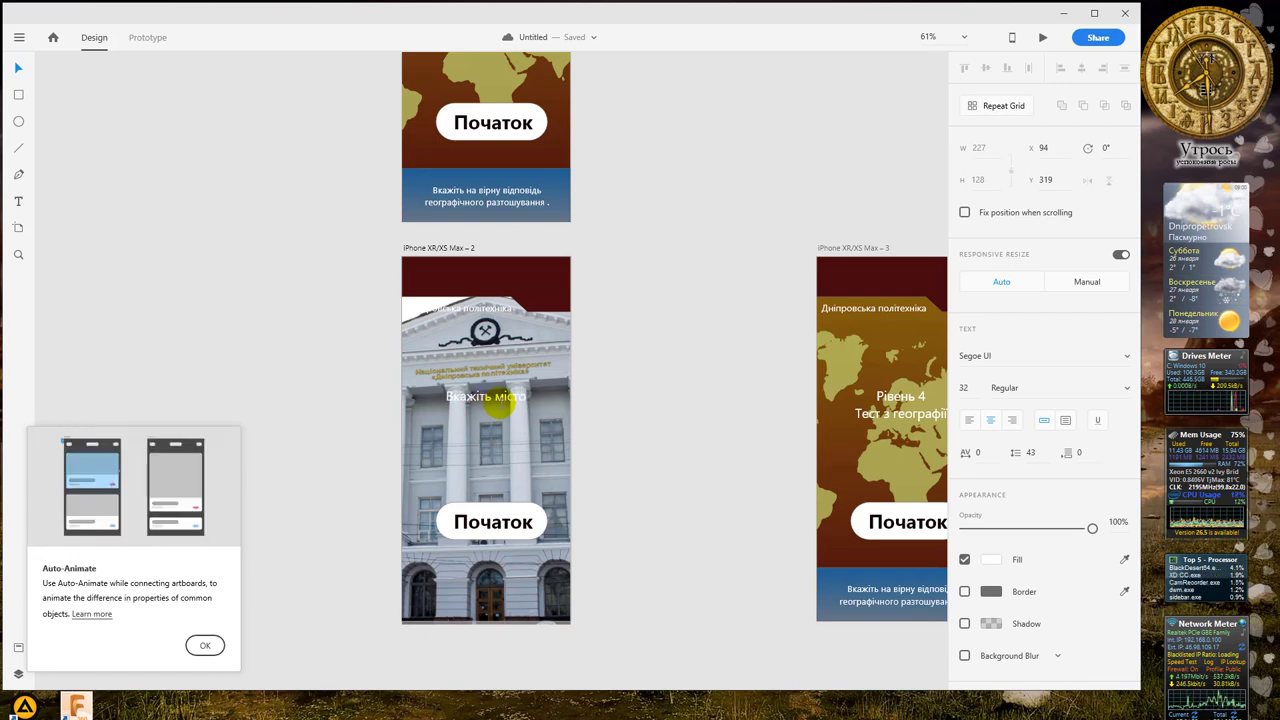
text( дата)
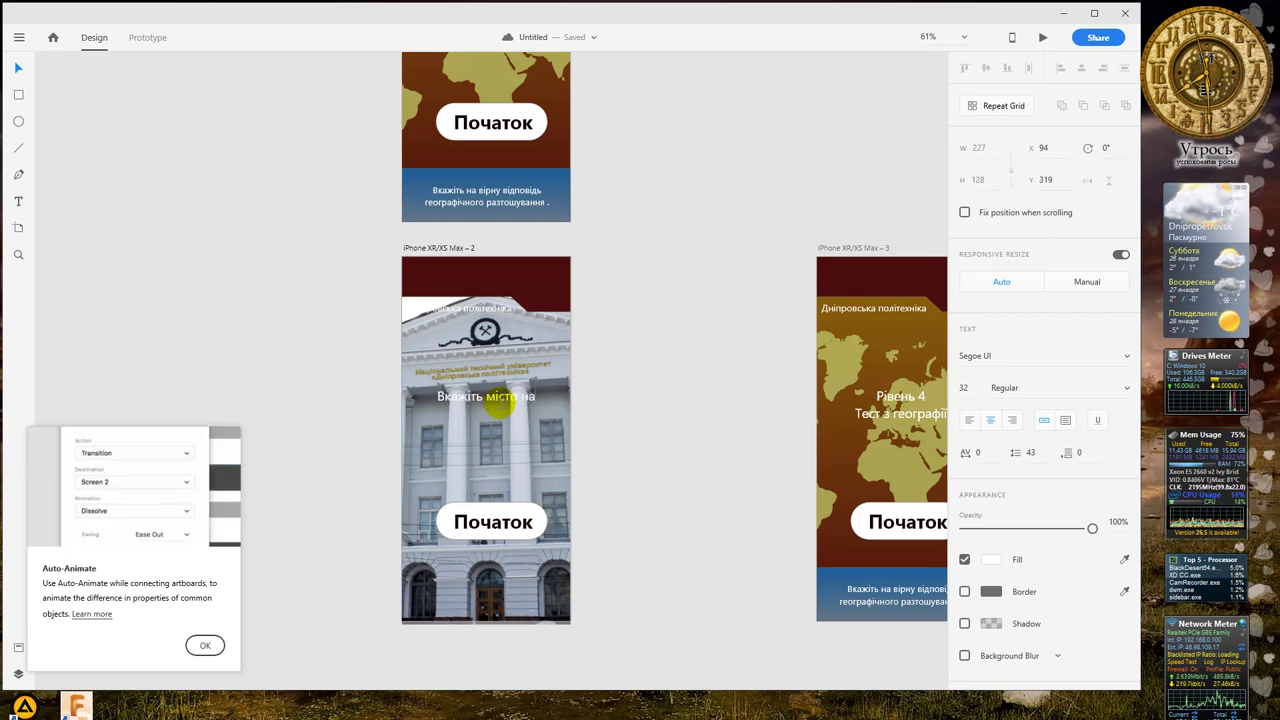
text(ої)
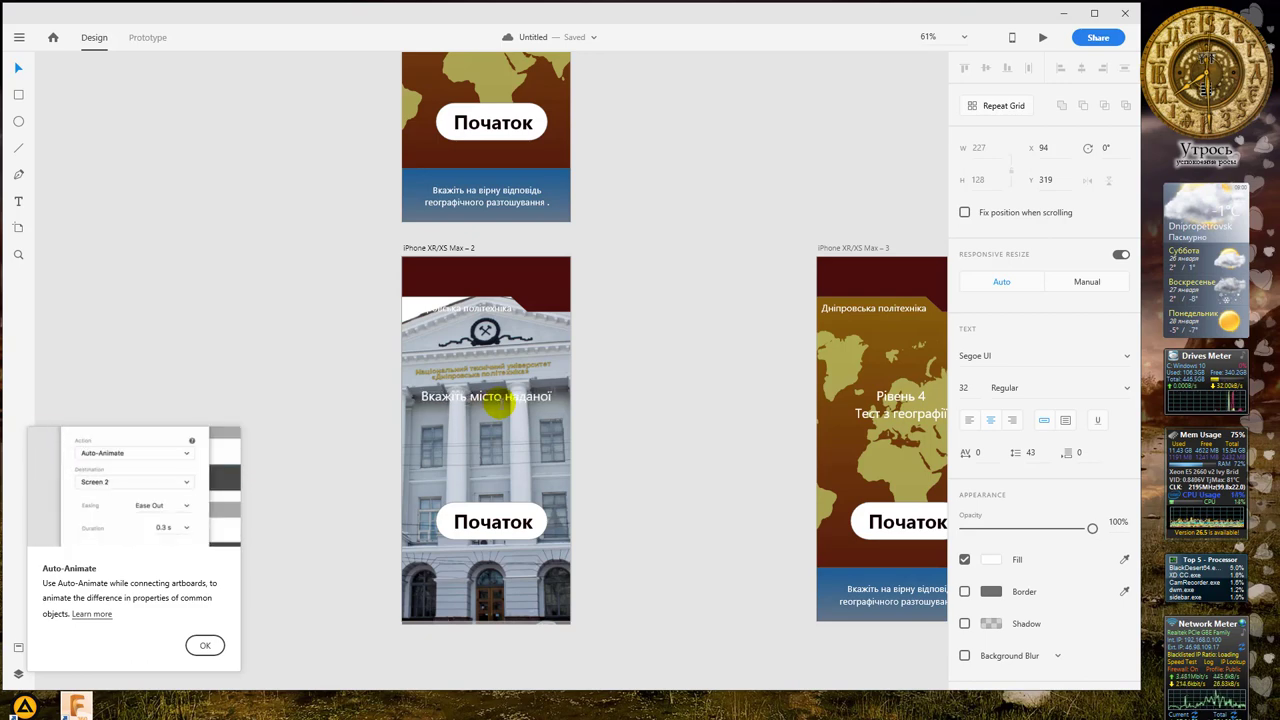
text( споруди)
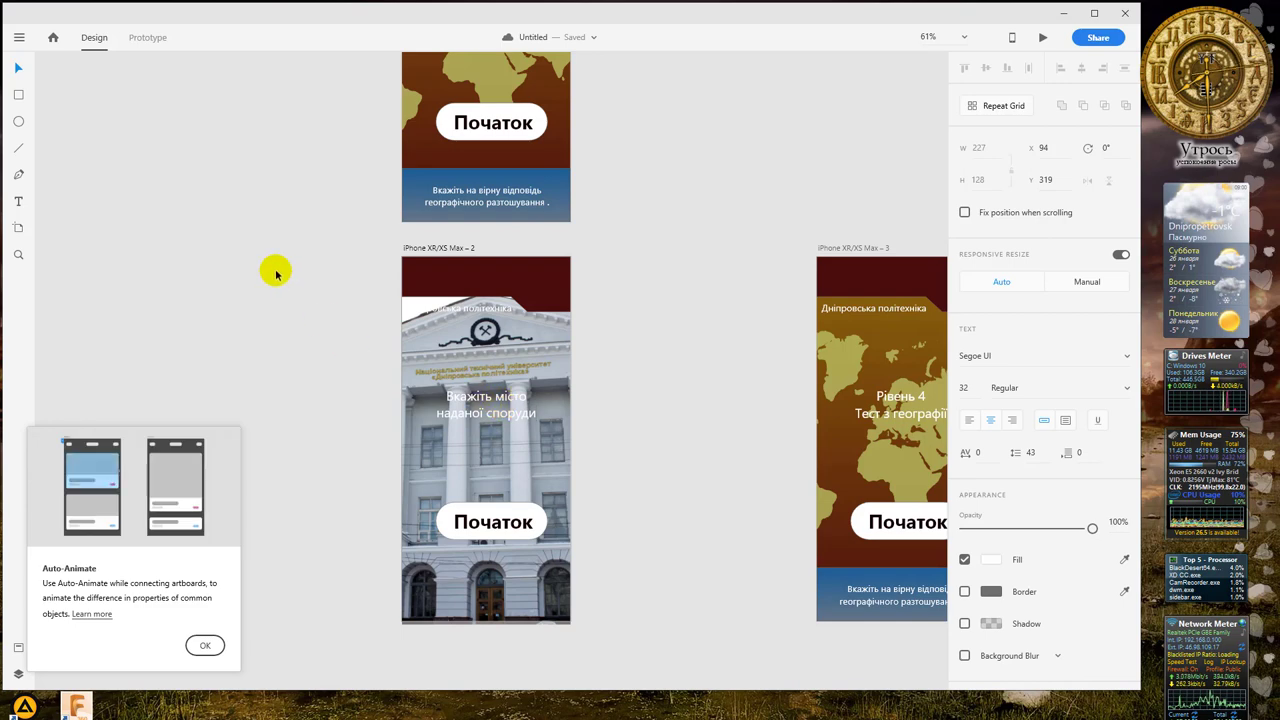
Step: Set the "Вкажіть місто наданої споруди" text's fill to black #000000
click(987, 554)
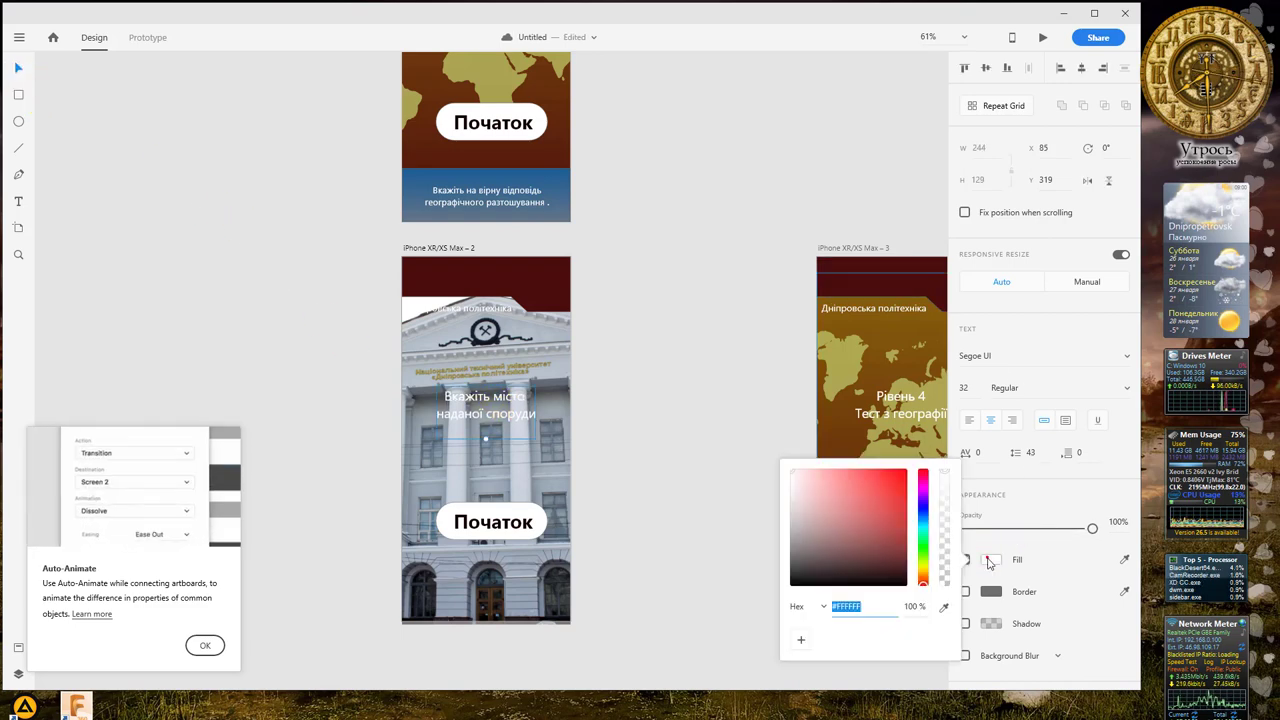
click(897, 583)
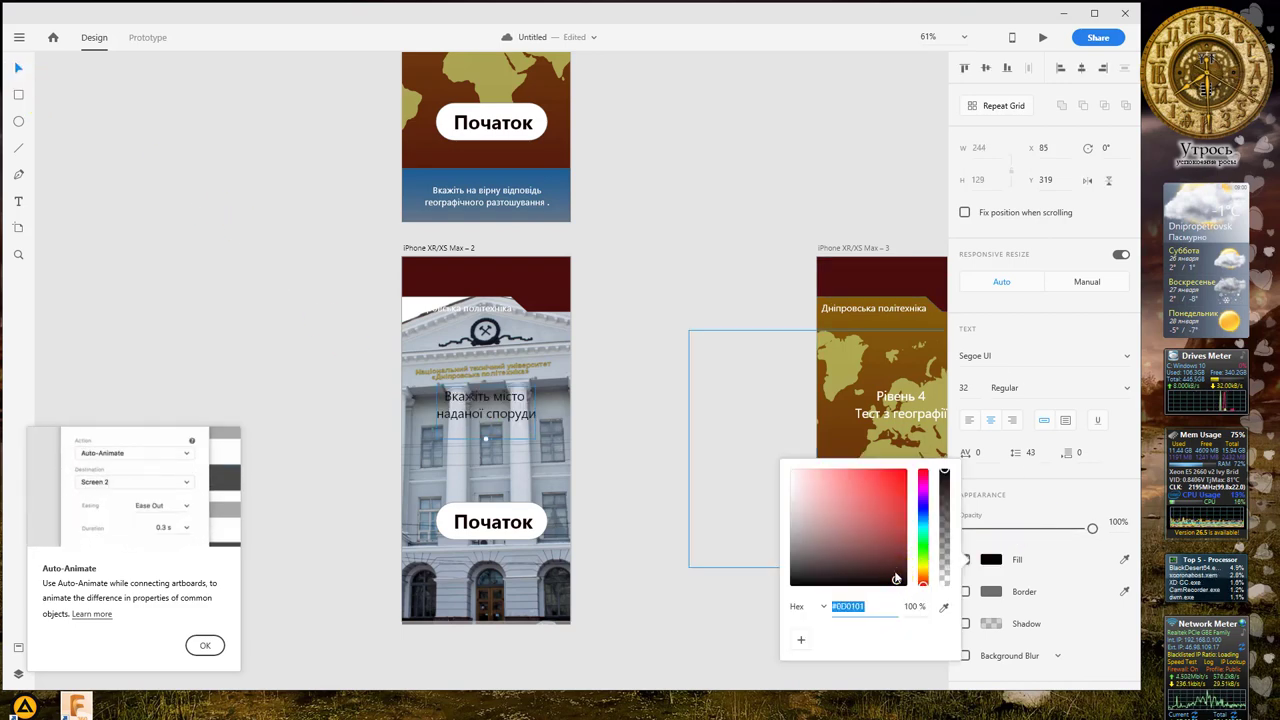
click(834, 551)
drag(834, 551, 881, 572)
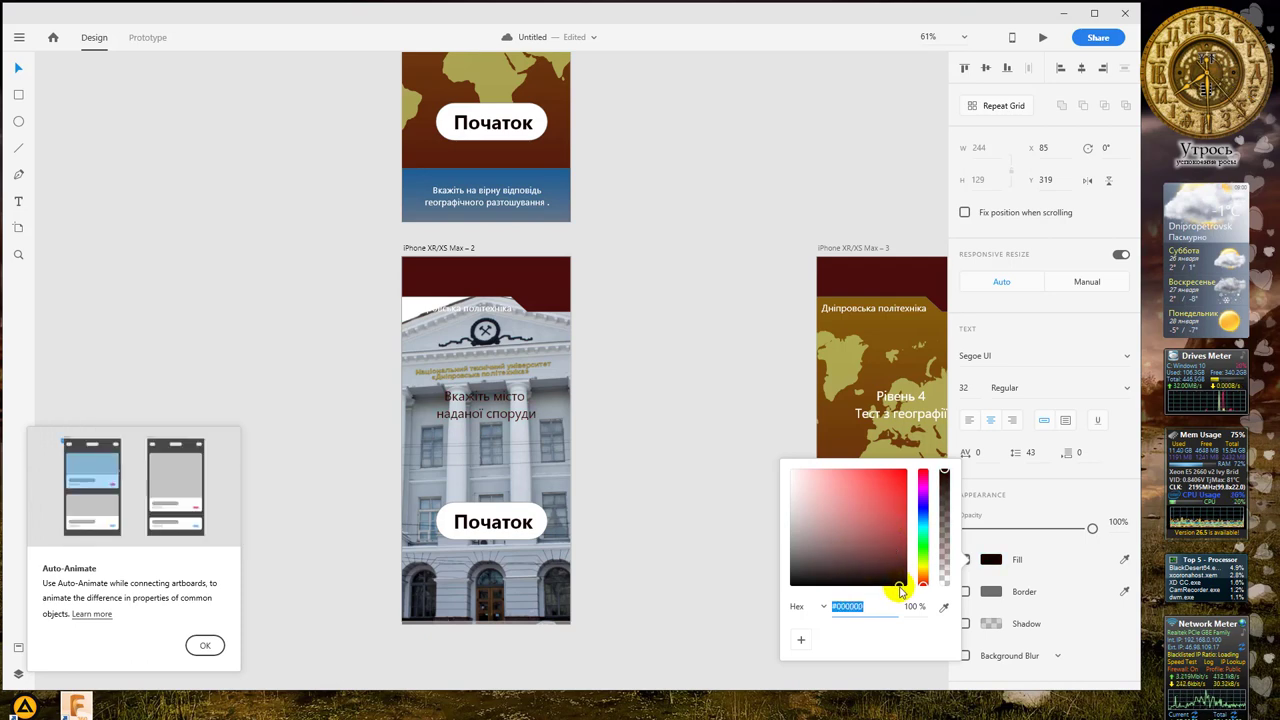
click(1086, 586)
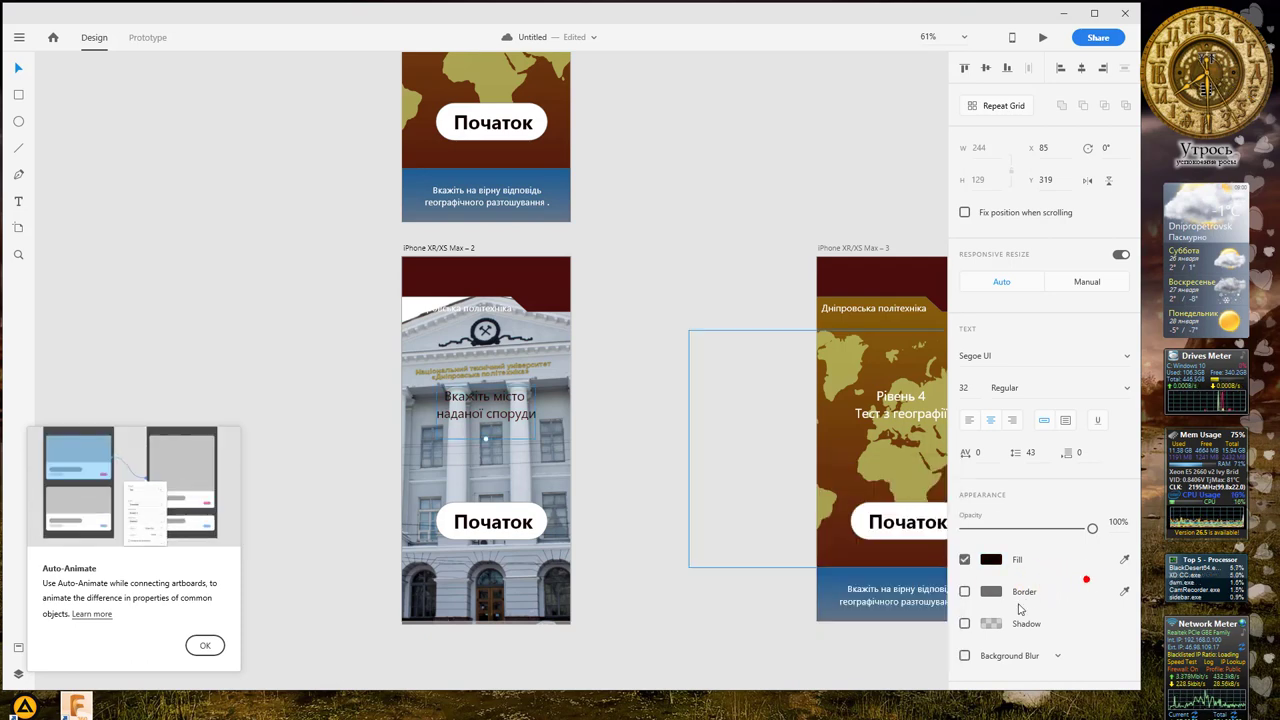
Step: Turn on a shadow for the "Вкажіть місто наданої споруди" text and set its fill to dark red #9A1616
click(965, 624)
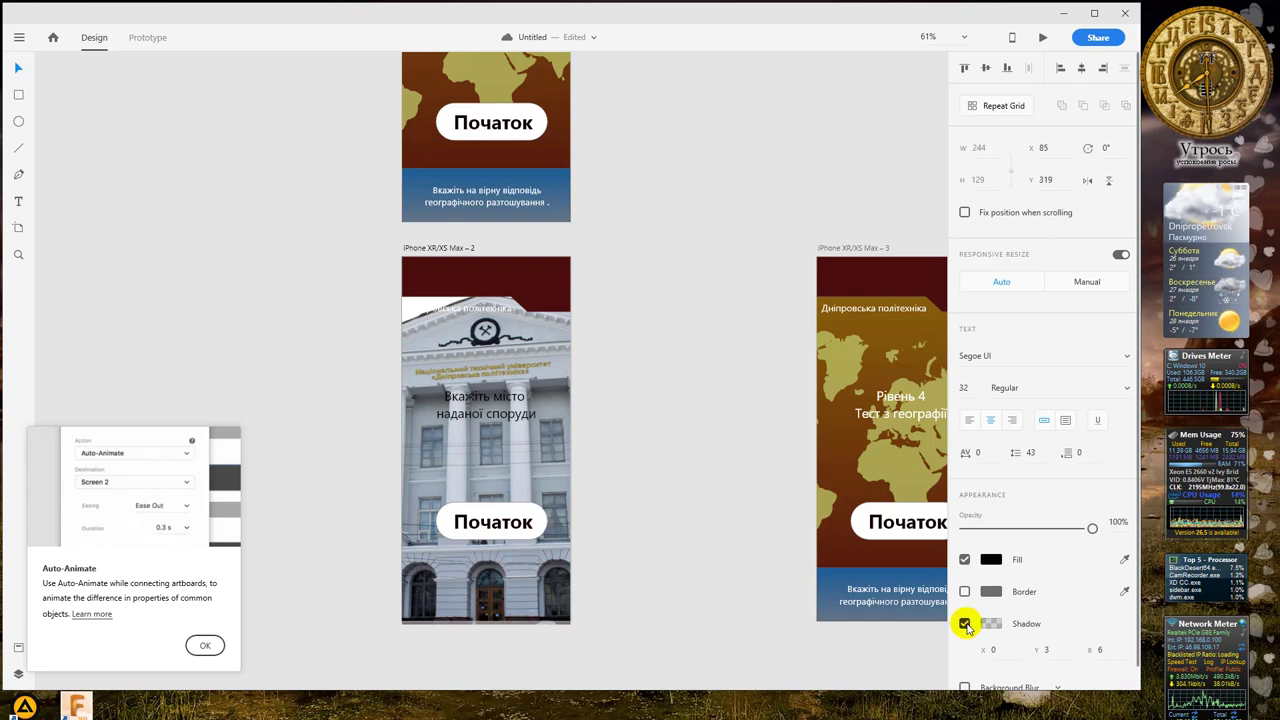
click(992, 560)
drag(884, 510, 890, 515)
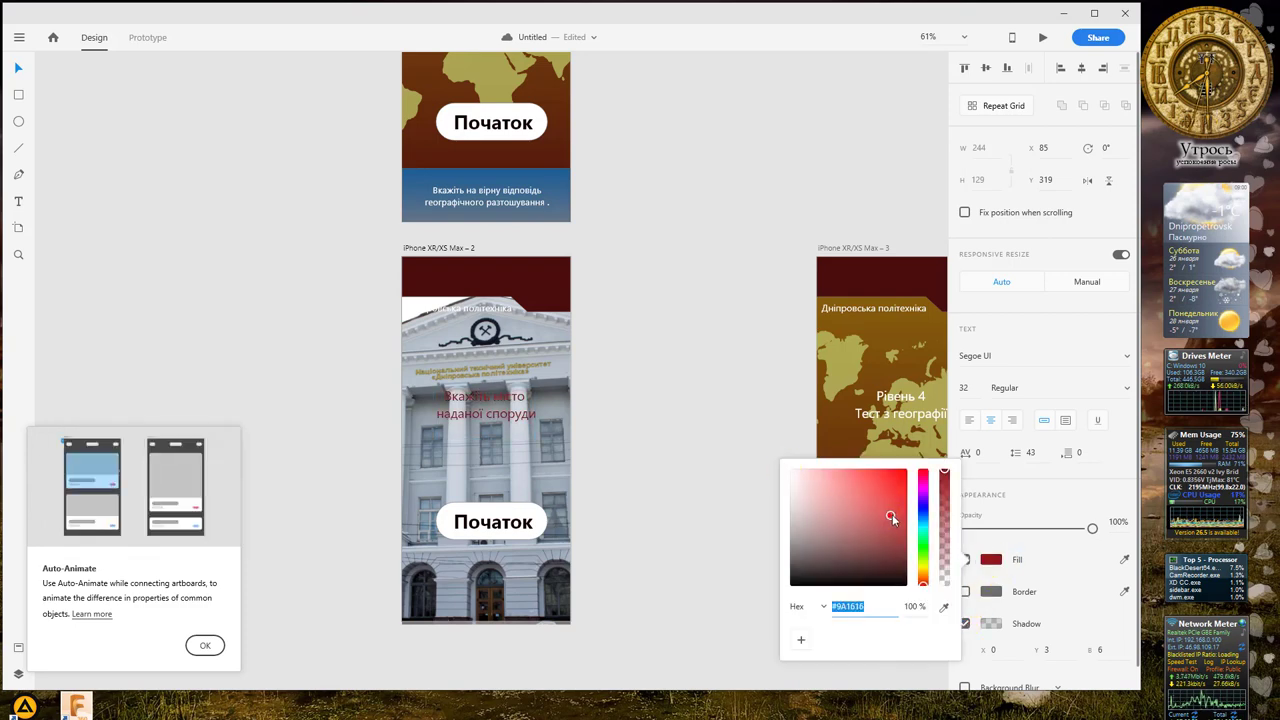
click(1050, 515)
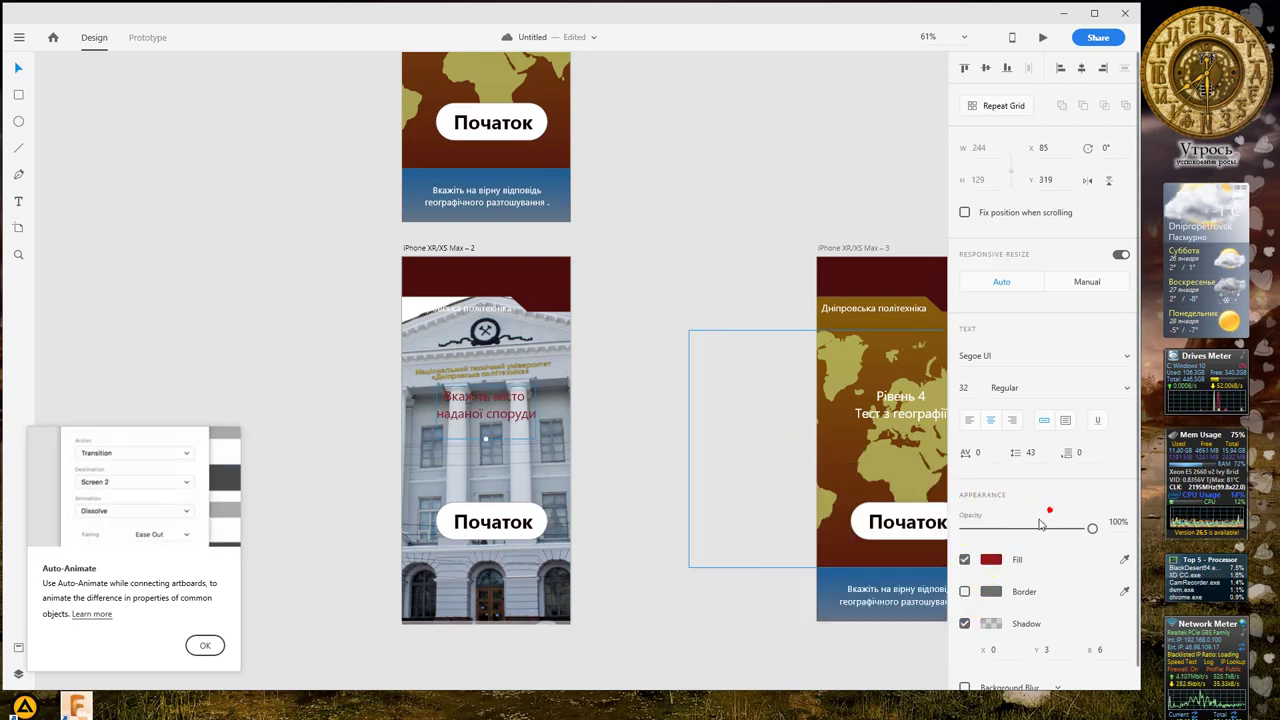
Step: Make the "Вкажіть місто наданої споруди" text bold and move it down to X 94, Y 375
click(1023, 390)
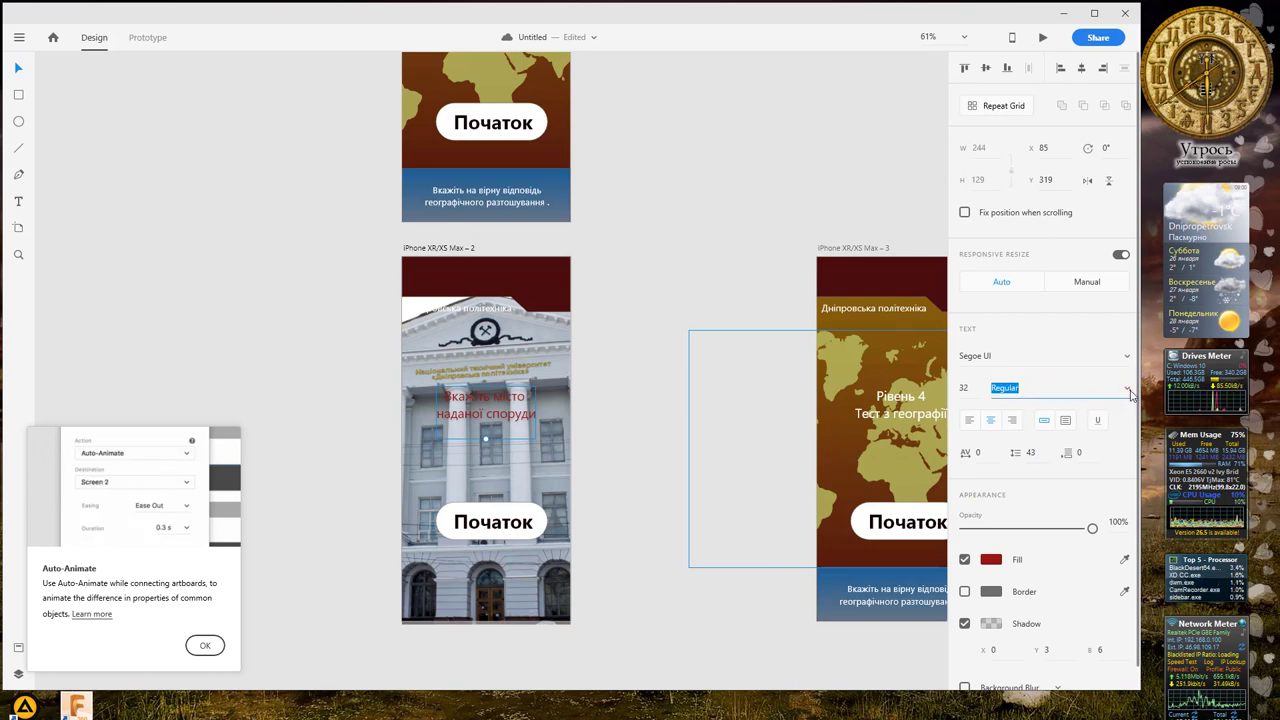
click(1127, 388)
click(1002, 541)
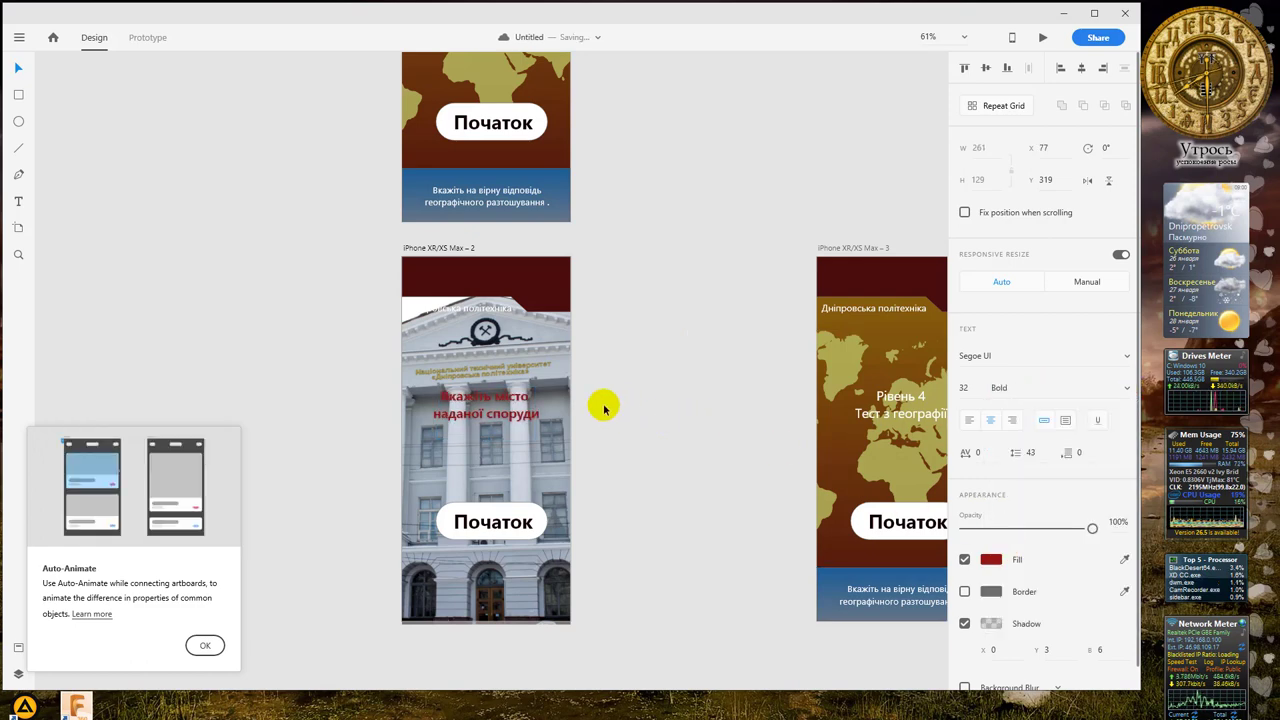
drag(521, 417, 526, 439)
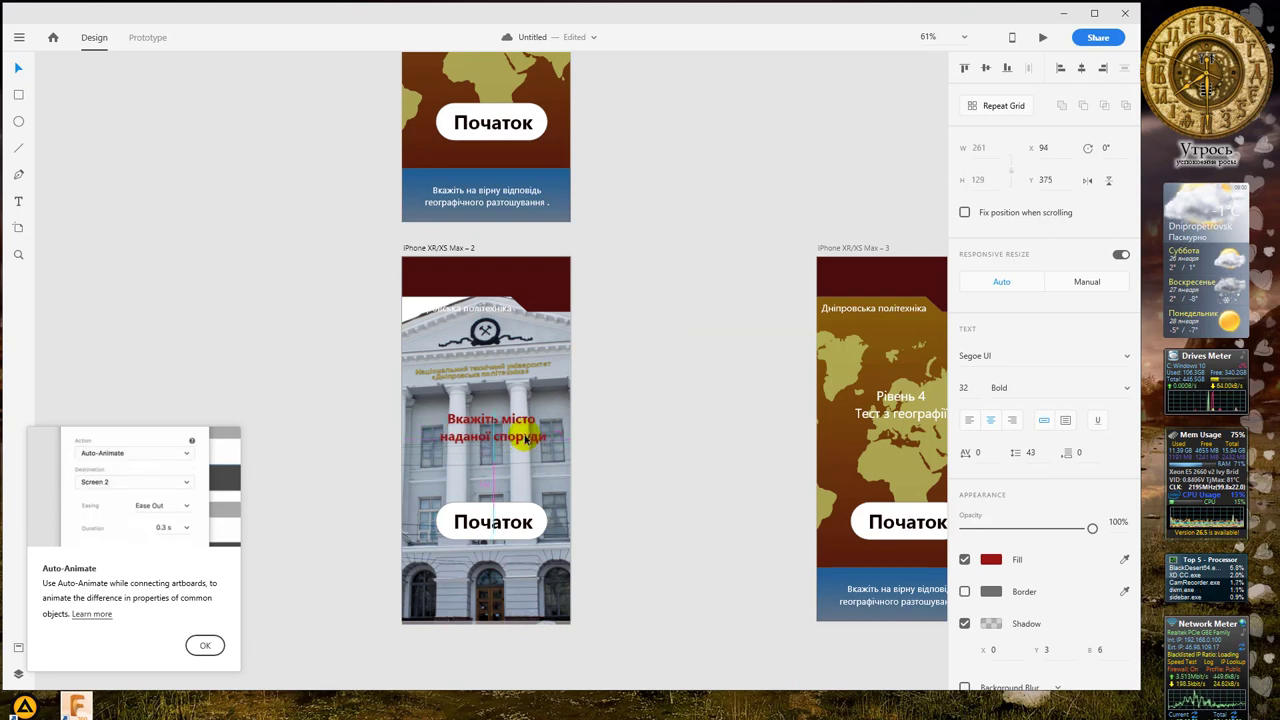
Step: Set the bold "Вкажіть місто наданої споруди" text's fill to white #FFFFFF
click(990, 561)
mouse_move(866, 510)
mouse_down()
mouse_move(826, 514)
mouse_move(811, 477)
mouse_move(781, 472)
mouse_up()
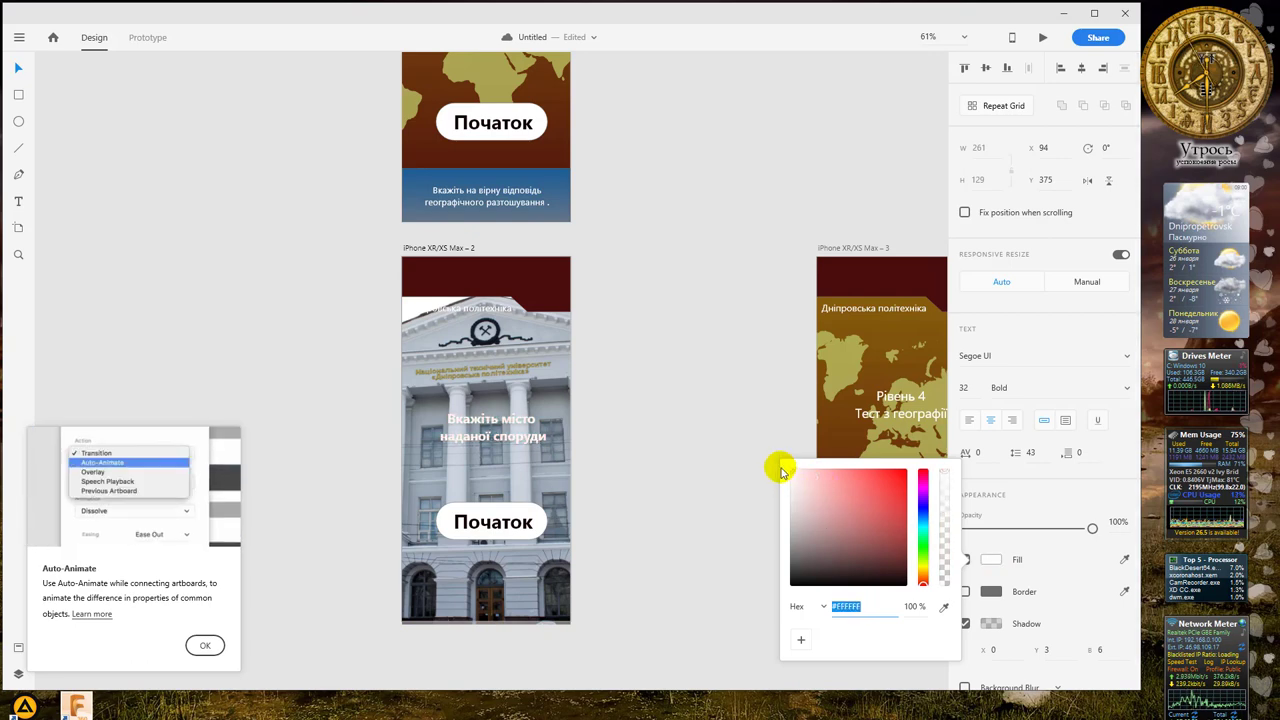
click(1068, 486)
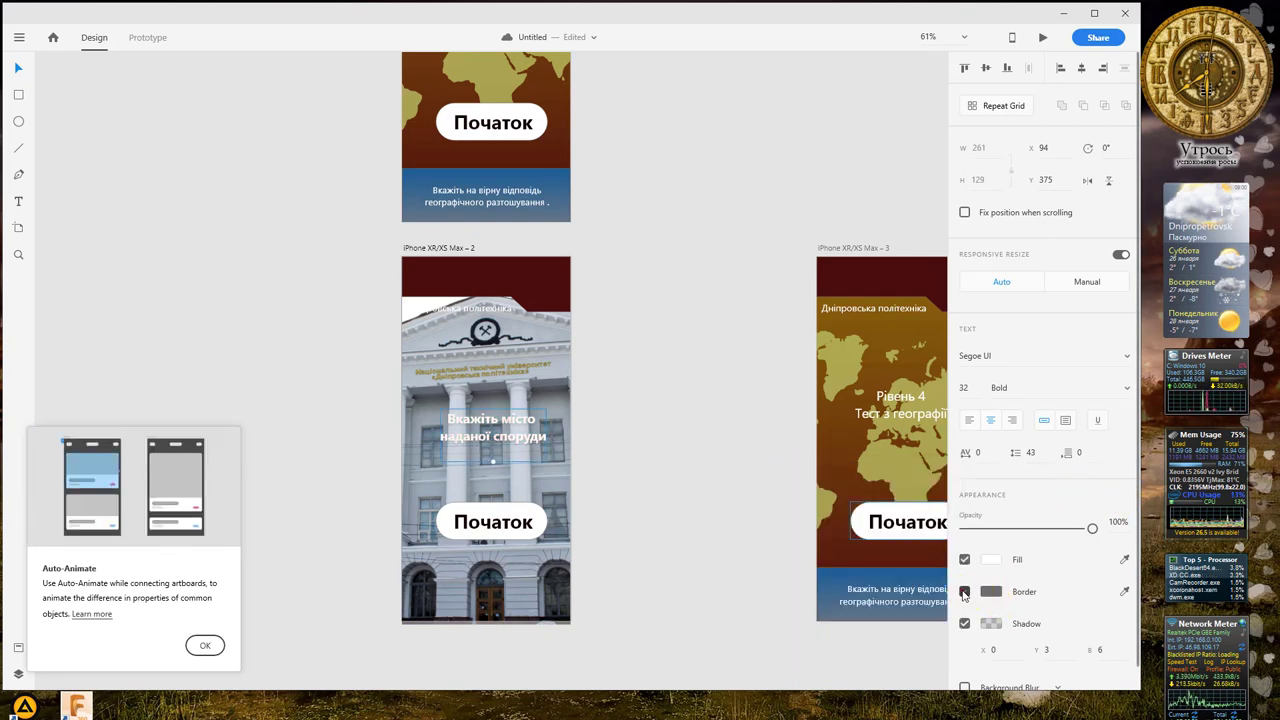
Step: Turn on a border for the "Вкажіть місто наданої споруди" text and set its font size to 42
click(964, 591)
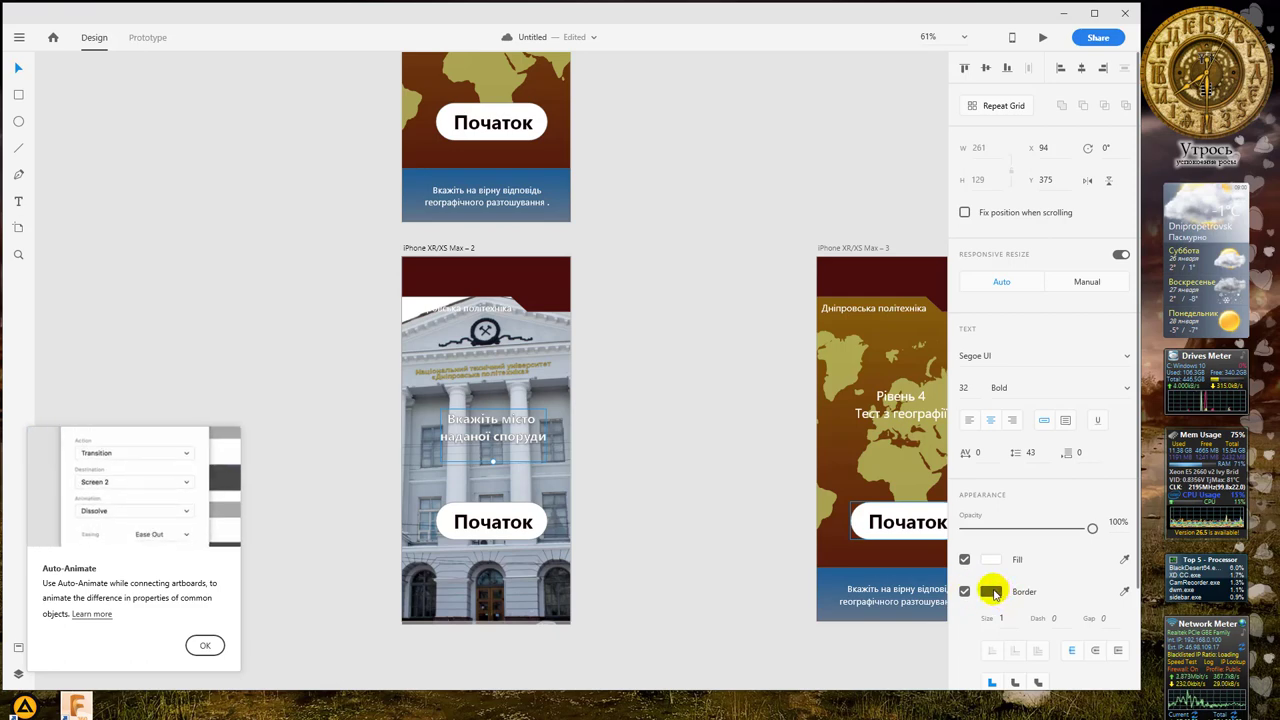
click(992, 592)
click(991, 591)
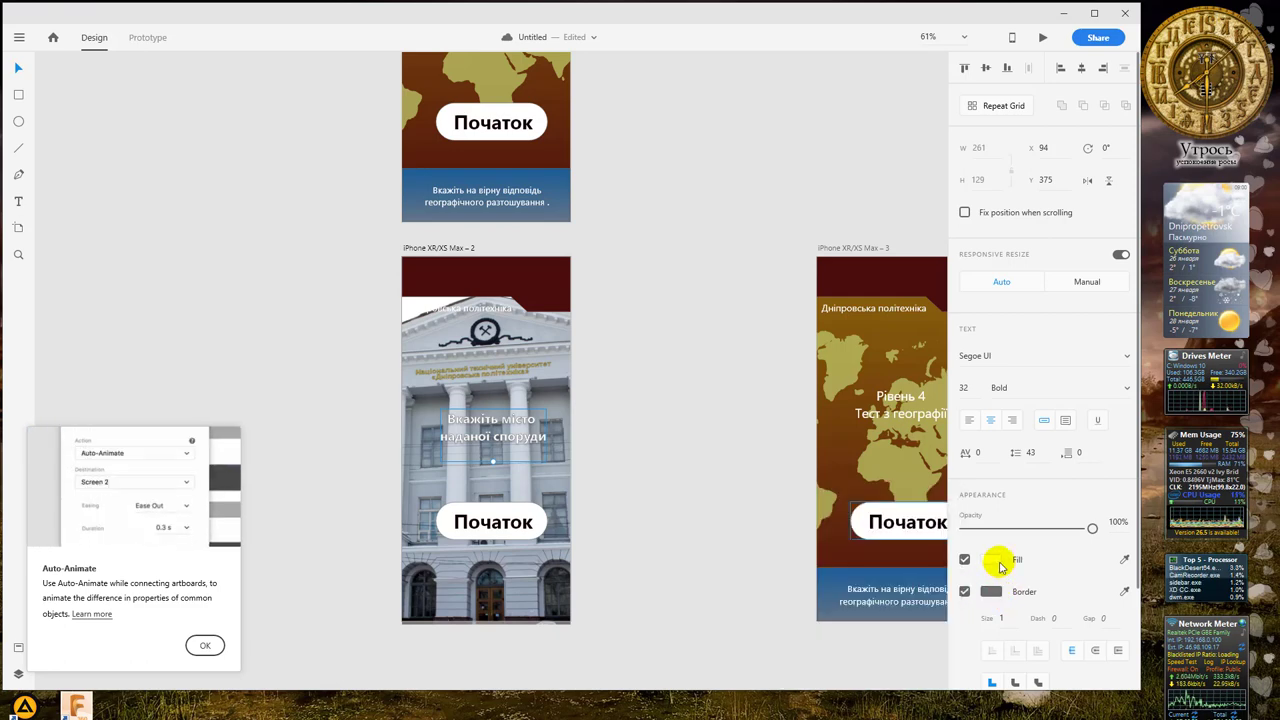
click(963, 388)
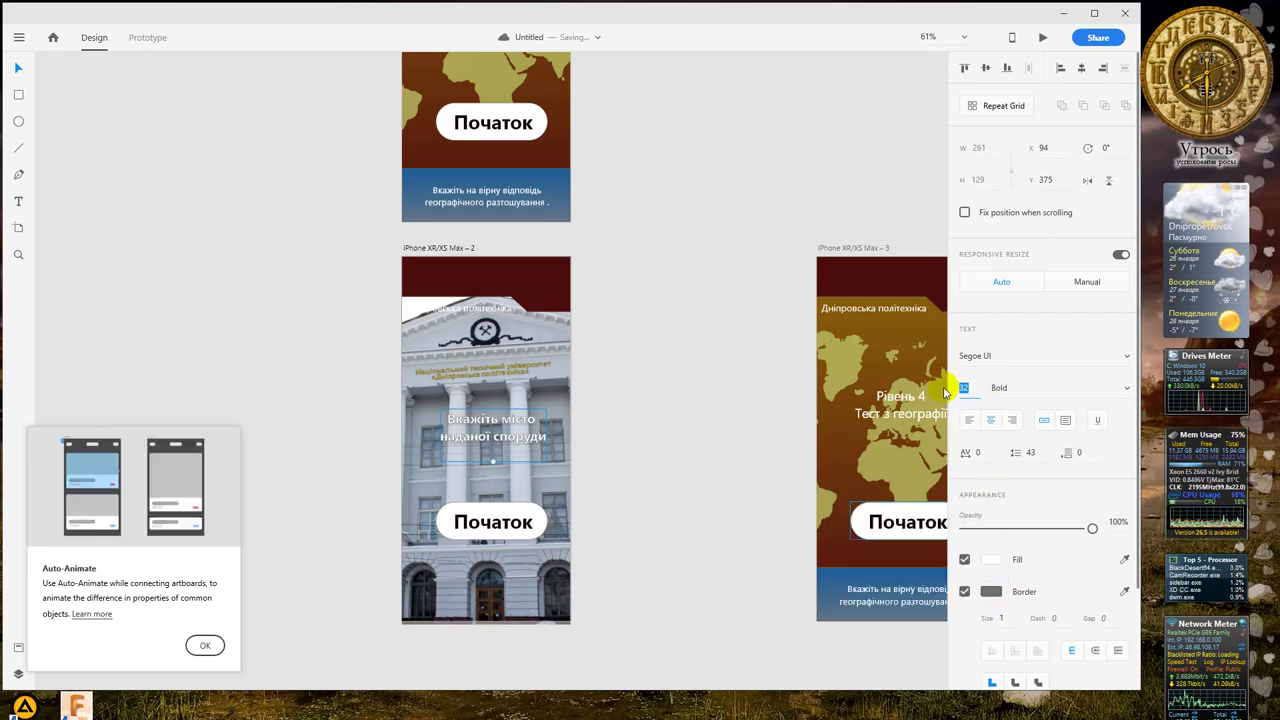
text(42)
key(Return)
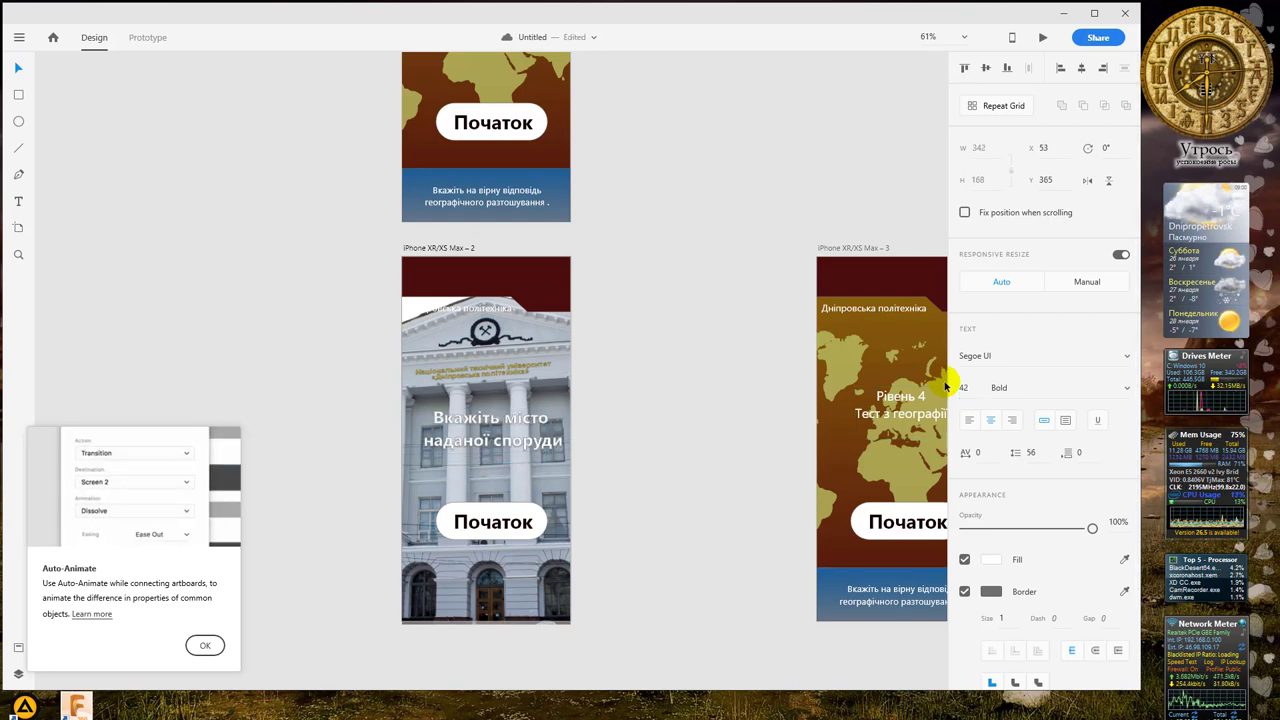
Step: Nudge the "Вкажіть місто наданої споруди" text to X 50, Y 364 and duplicate the "Початок" button into three evenly stacked buttons below it
drag(512, 428, 508, 424)
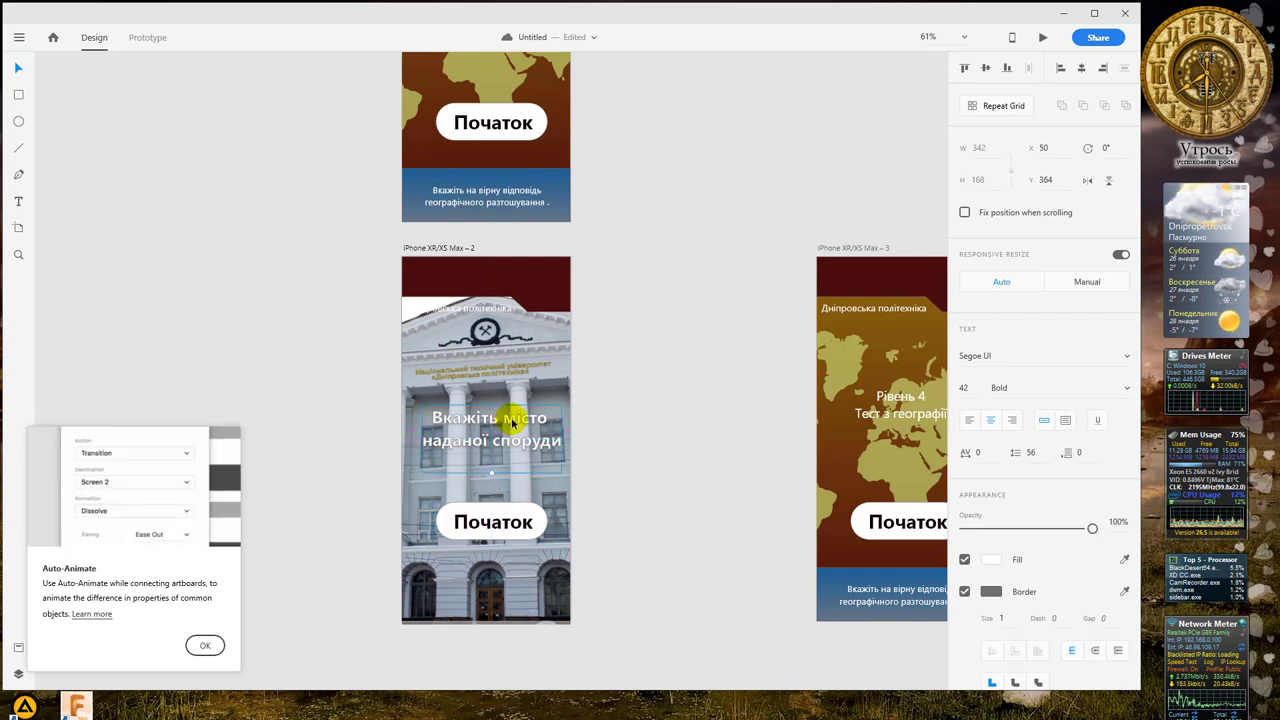
click(497, 519)
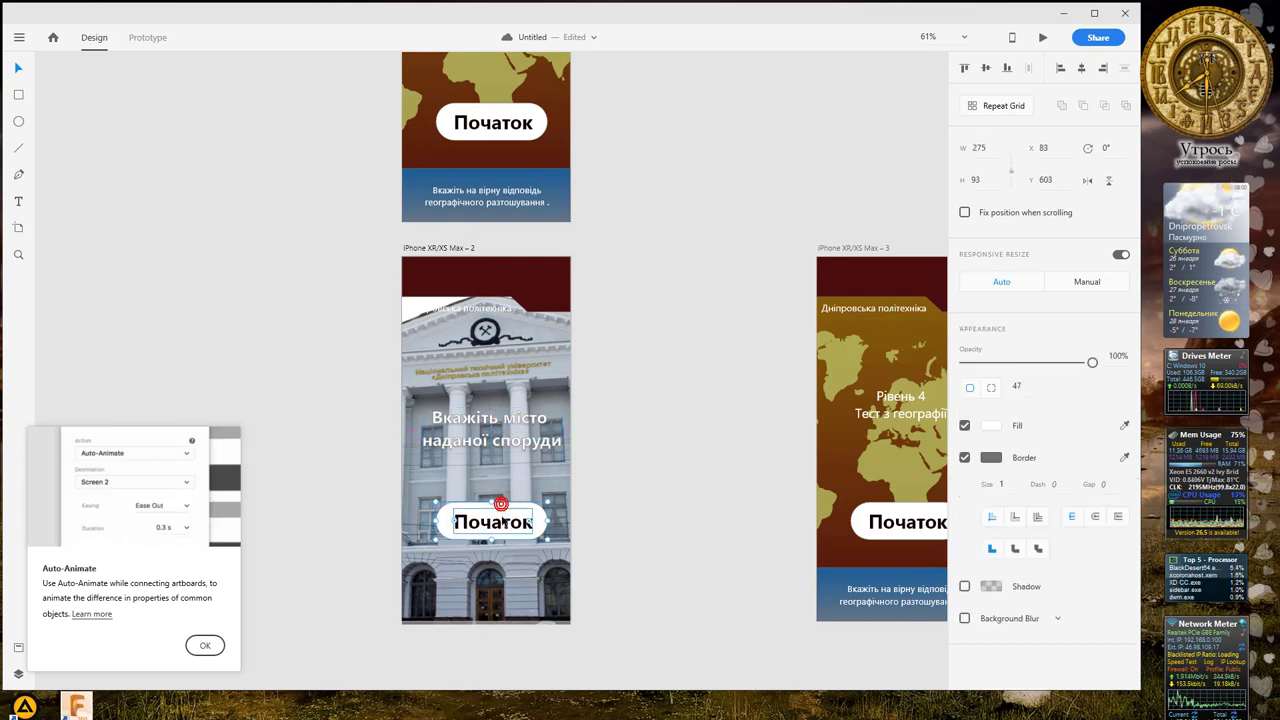
drag(508, 510, 500, 575)
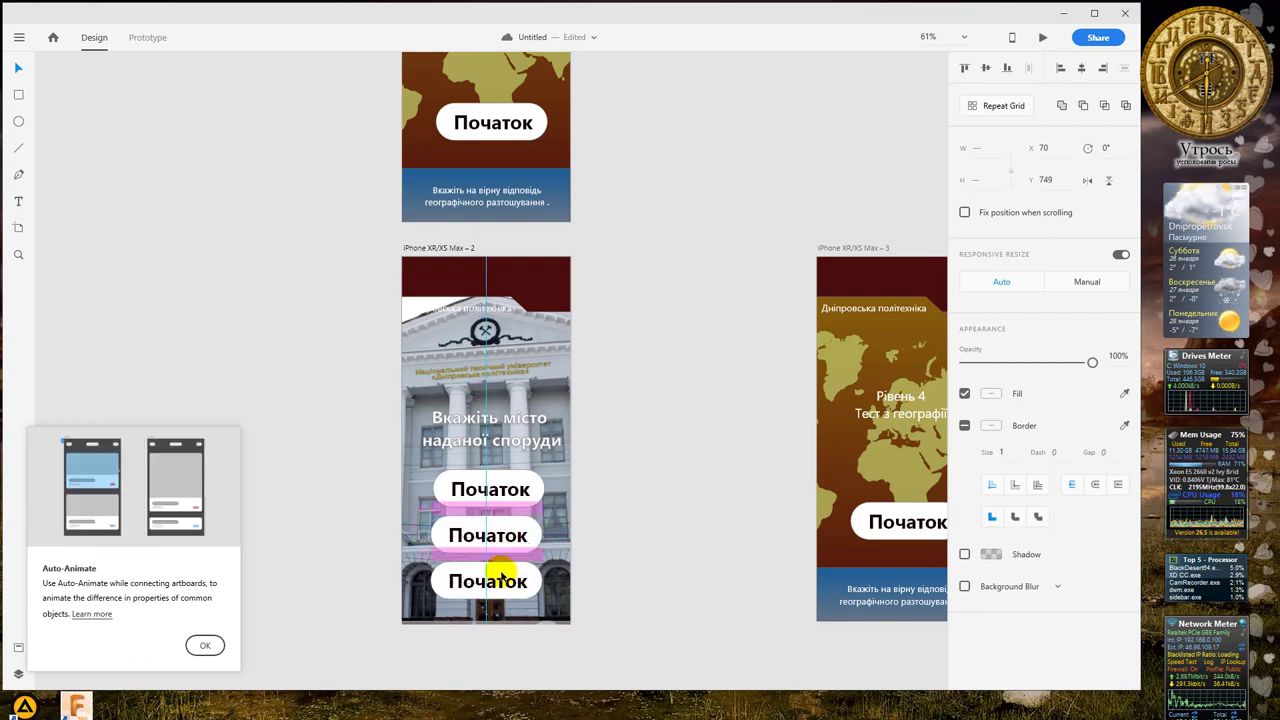
Step: Relabel the three stacked "Початок" buttons from top to bottom as "Київ", "Дніпро" and "Париж"
double_click(490, 489)
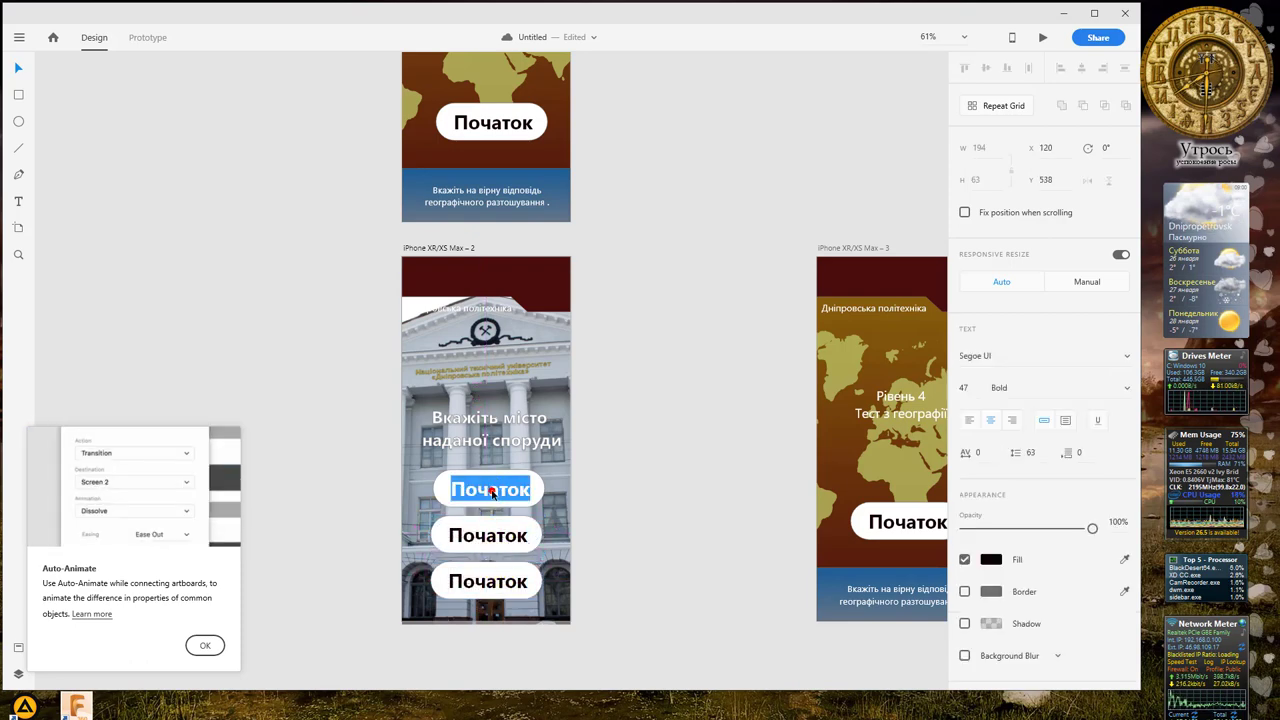
text(К)
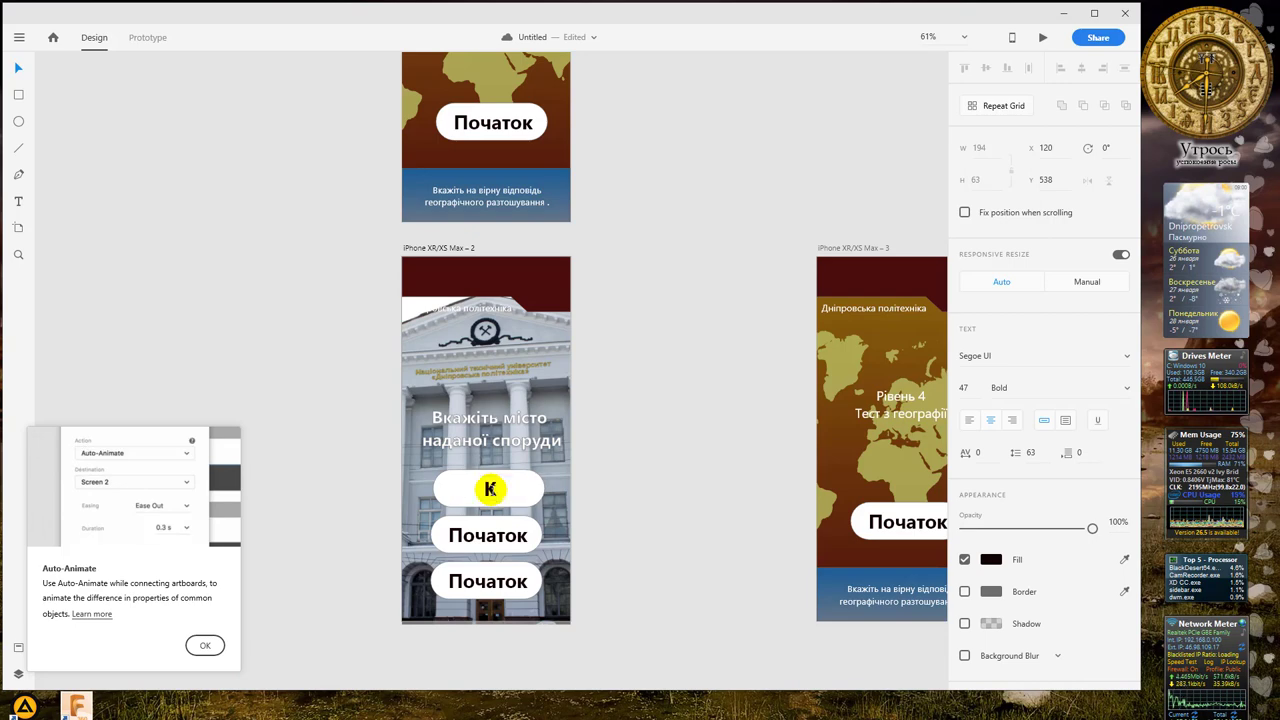
text(и)
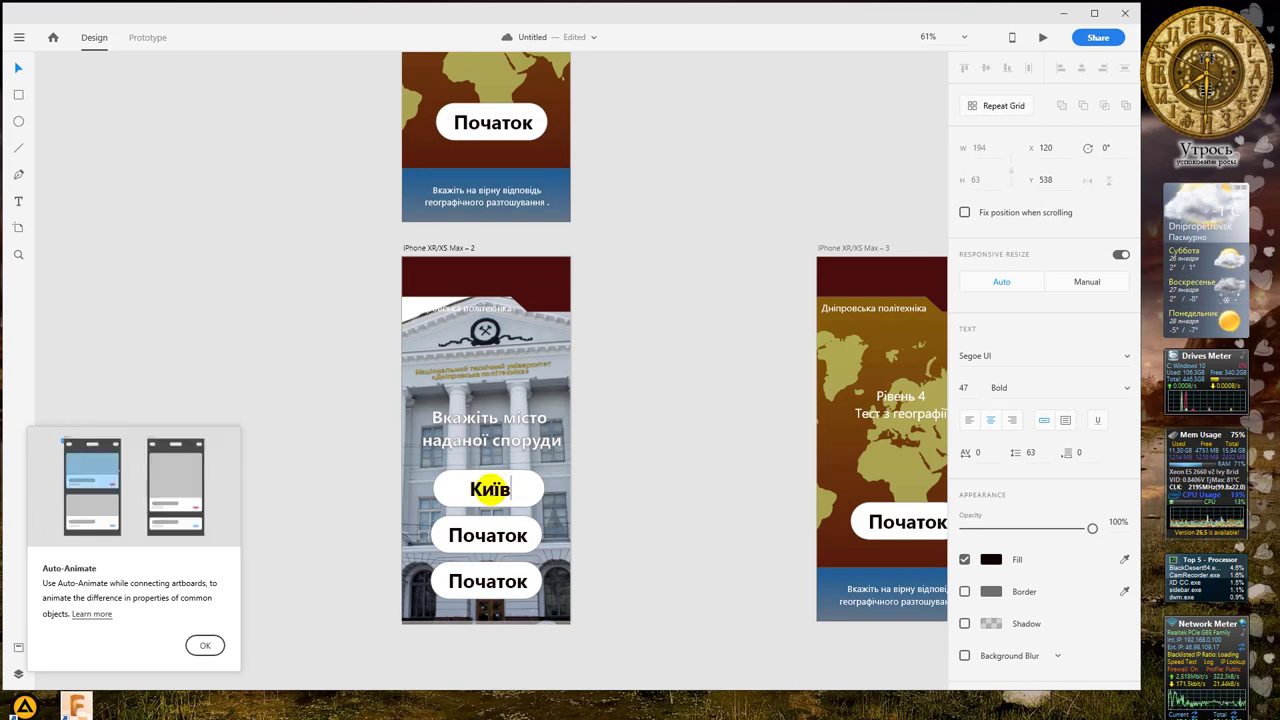
text(їв)
double_click(508, 537)
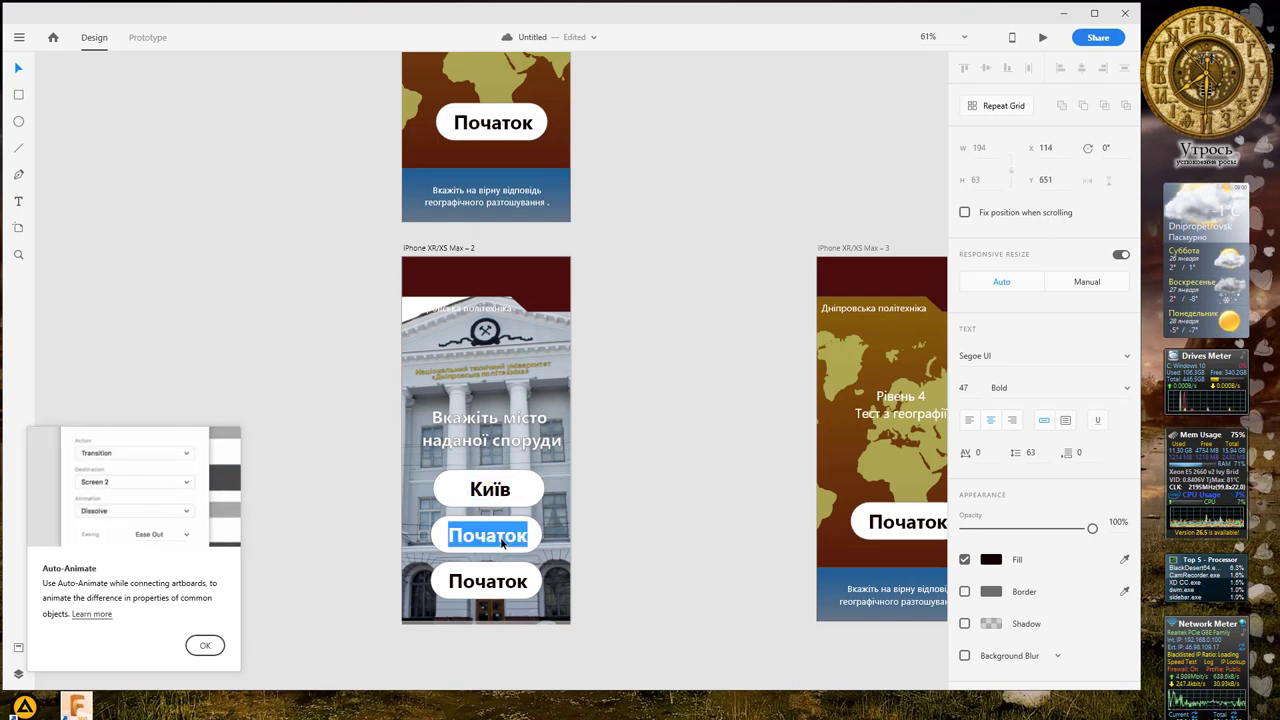
text(Дніп)
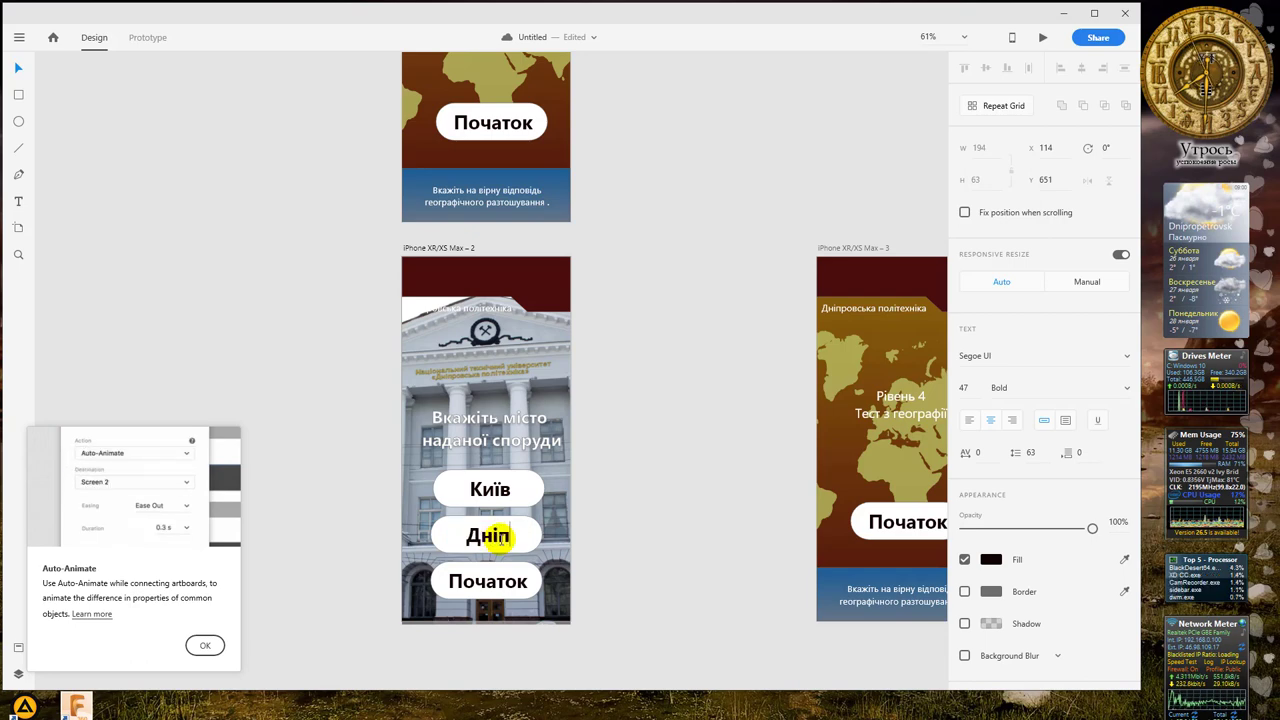
text(ро)
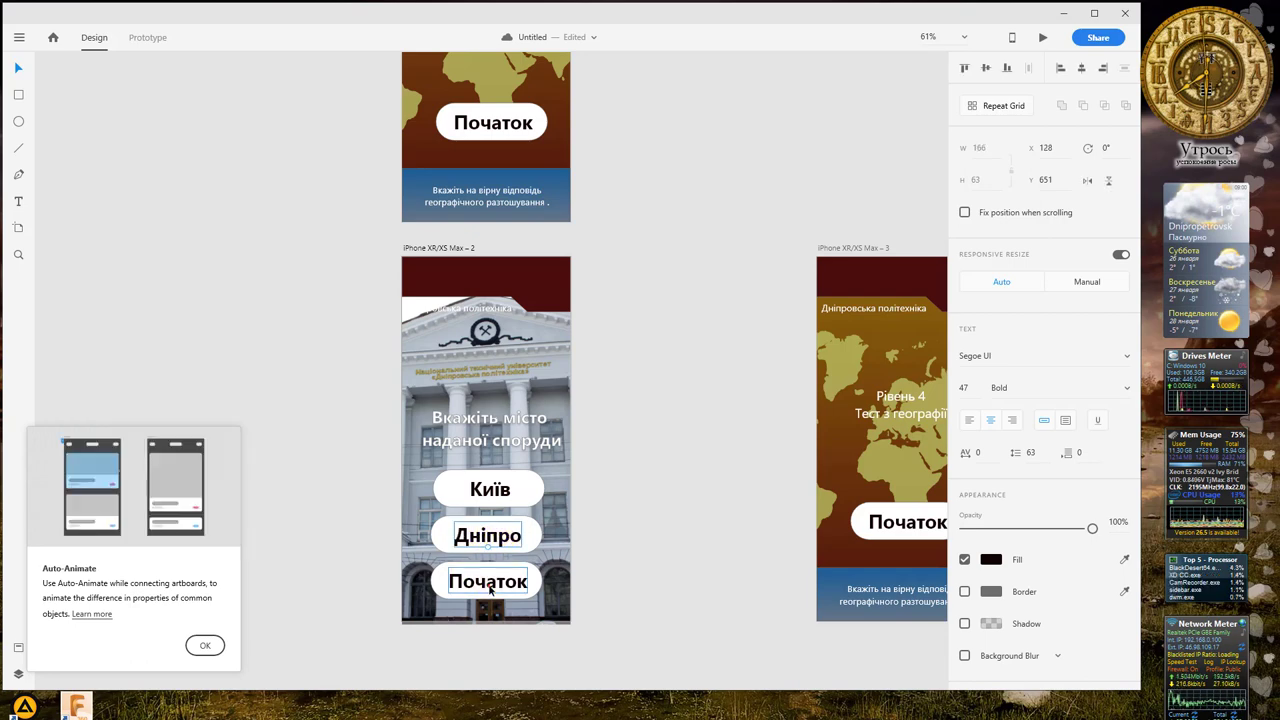
double_click(490, 582)
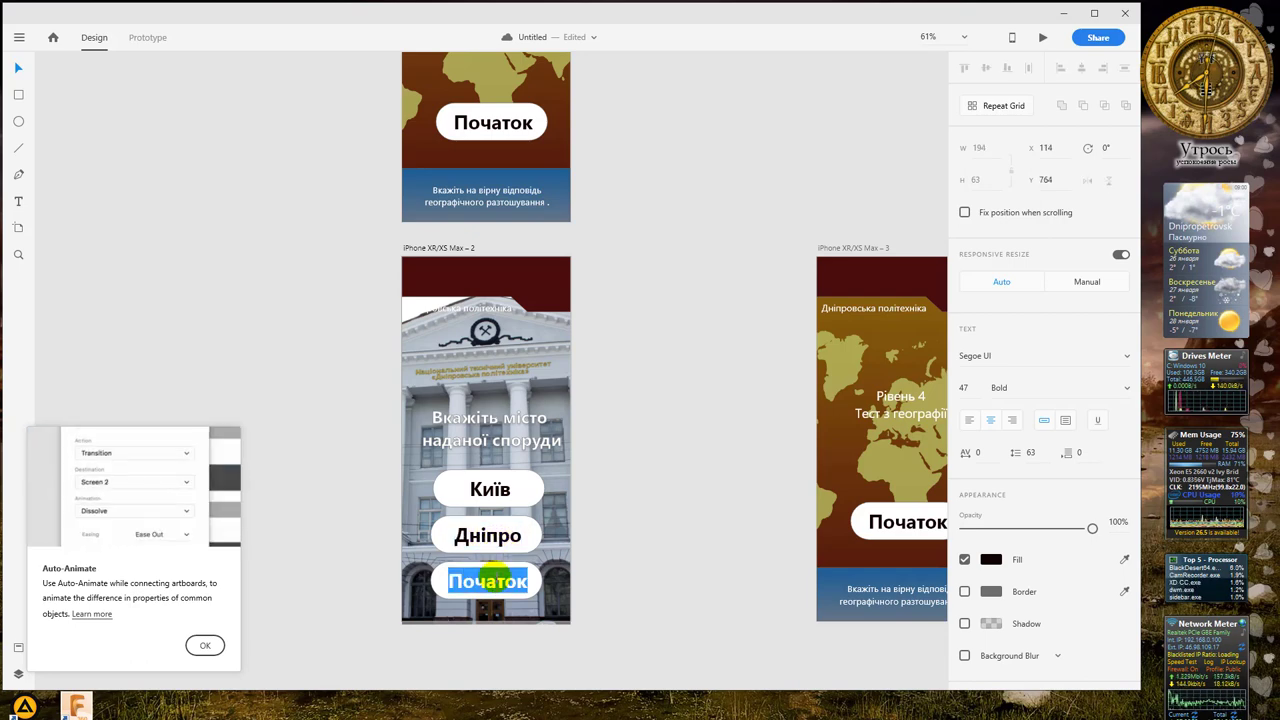
text(Париж)
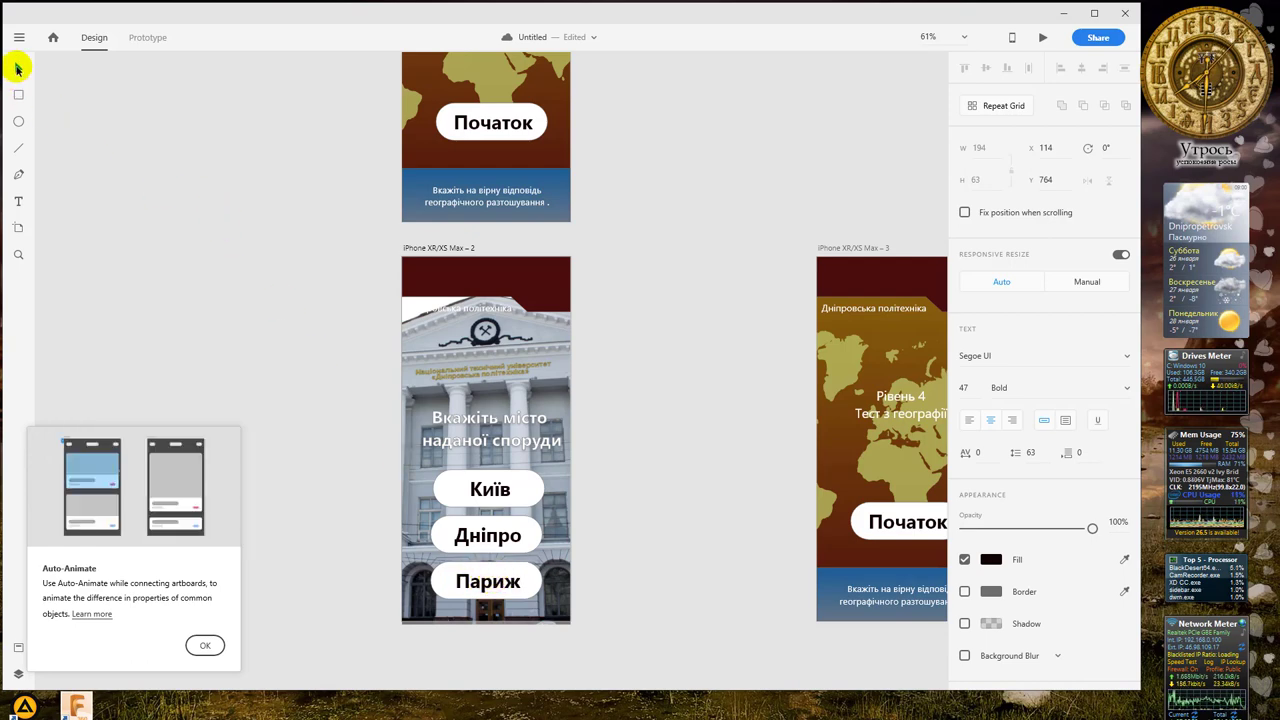
click(17, 68)
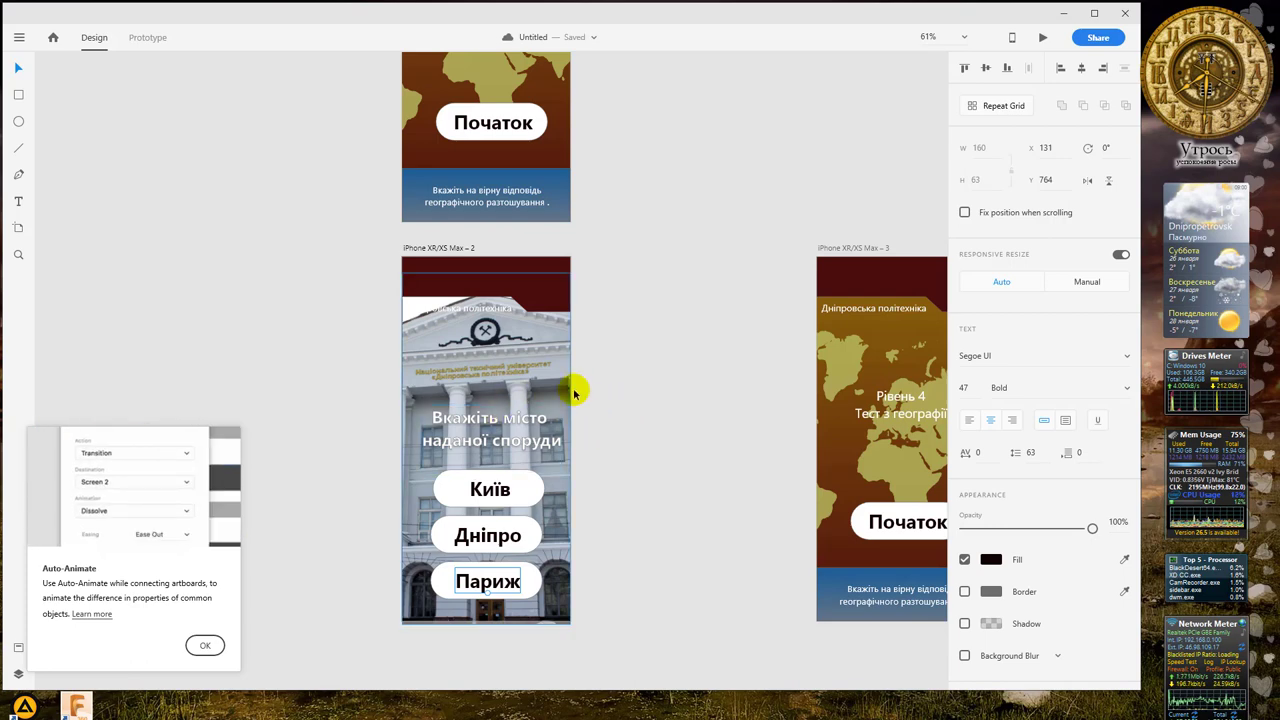
Step: Move the iPhone XR/XS Max – 3 artboard slightly right and down, away from the iPhone XR/XS Max – 2 artboard
drag(685, 340, 601, 330)
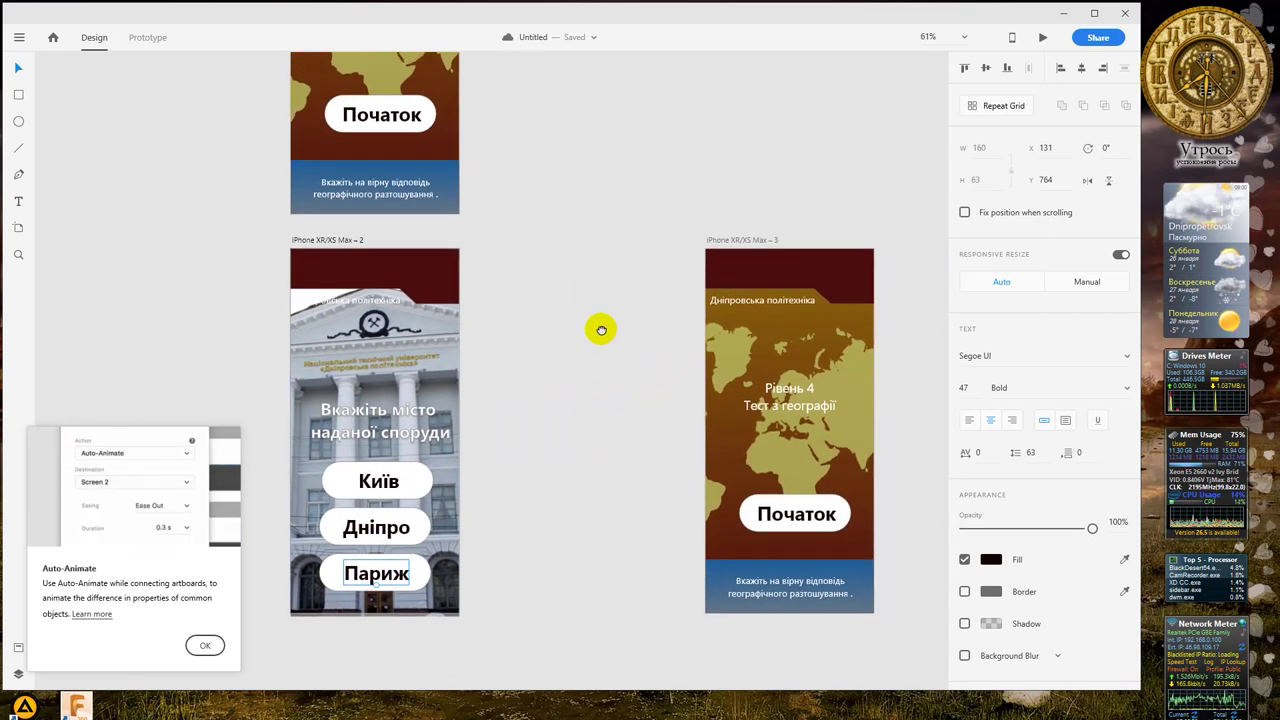
mouse_move(749, 241)
mouse_down()
mouse_move(629, 243)
mouse_move(724, 265)
mouse_move(677, 257)
mouse_move(757, 246)
mouse_up()
click(614, 241)
Step: Draw a 414 × 911 rectangle covering the iPhone XR/XS Max – 2 artboard and fill it with blue #0E4FBF
click(425, 342)
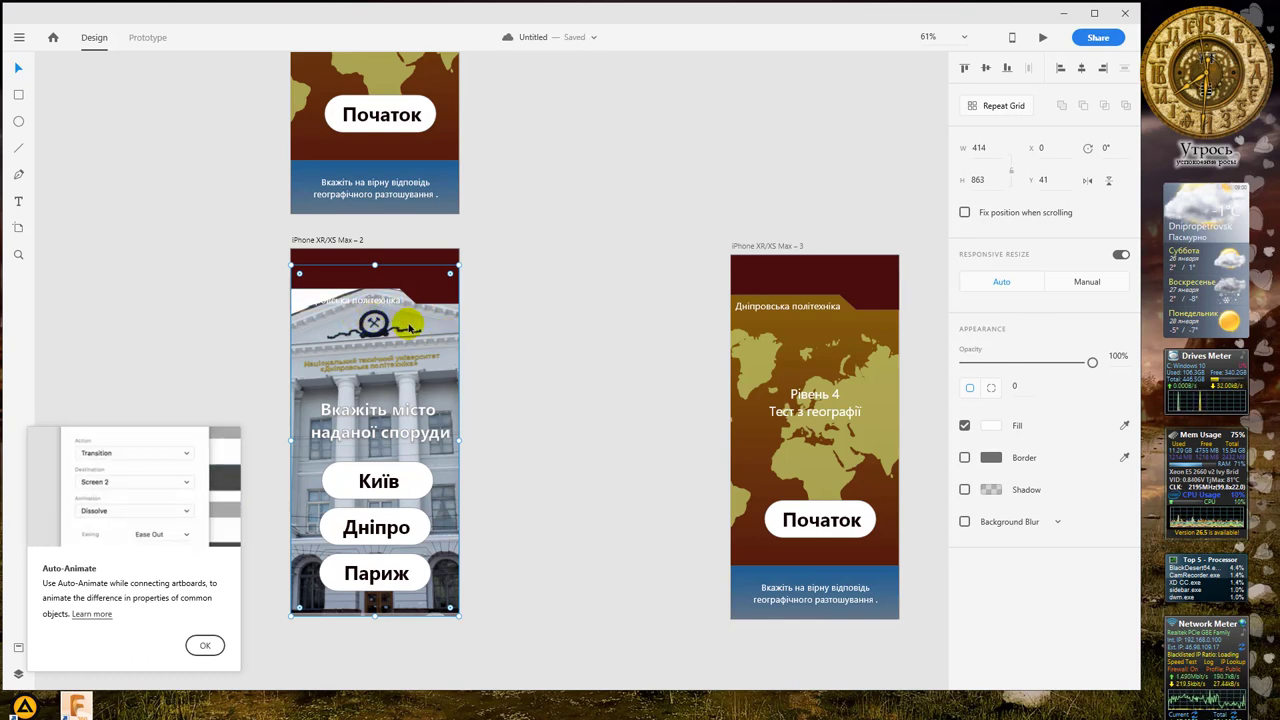
click(21, 99)
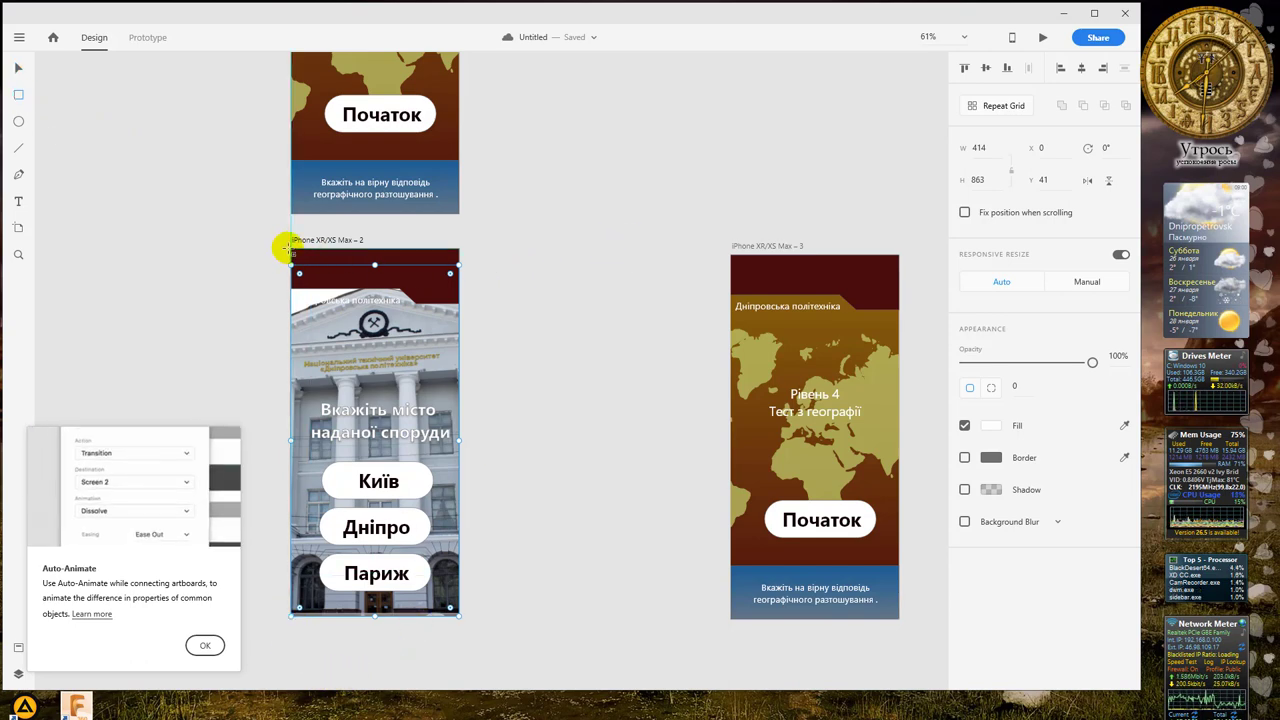
drag(291, 249, 459, 616)
click(993, 427)
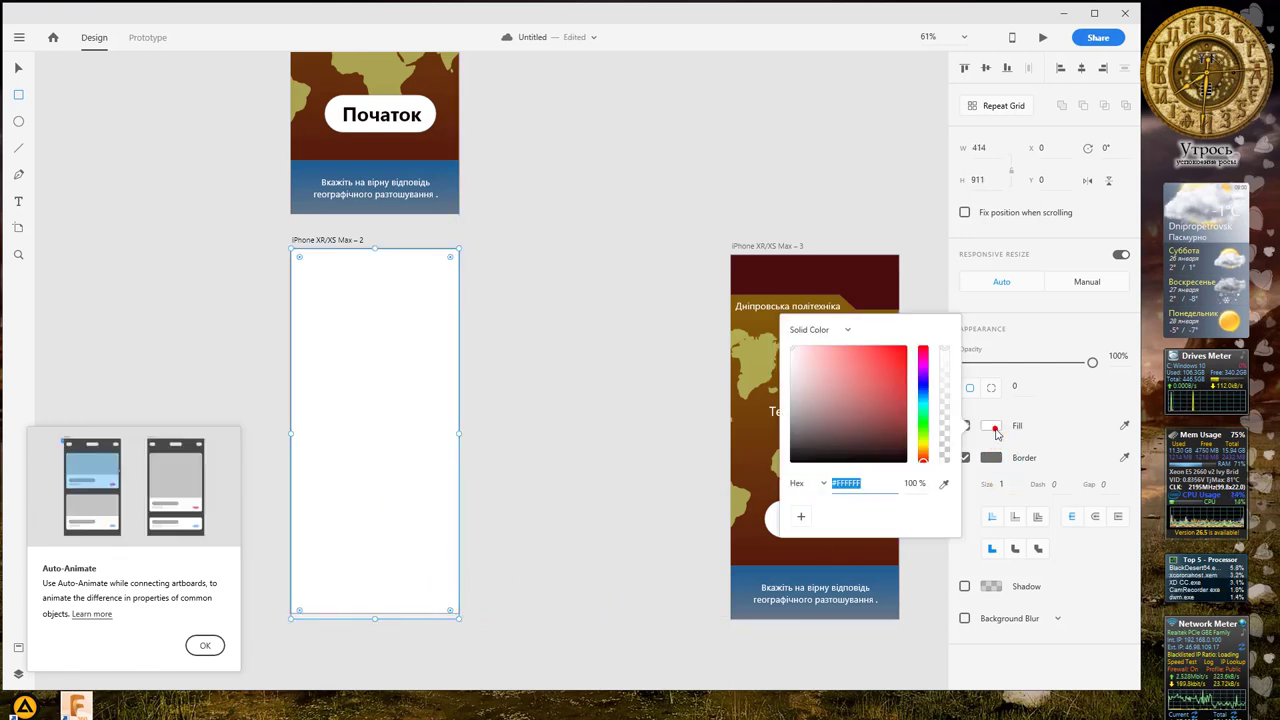
click(922, 391)
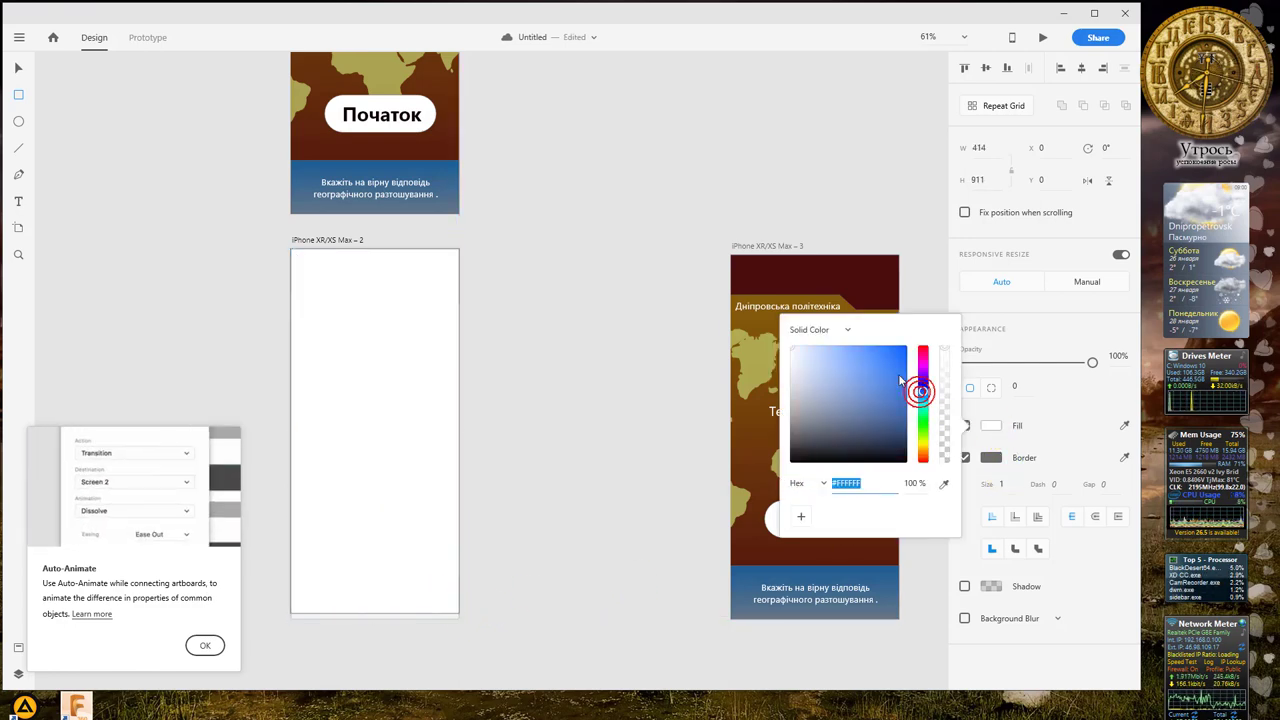
click(897, 375)
click(588, 340)
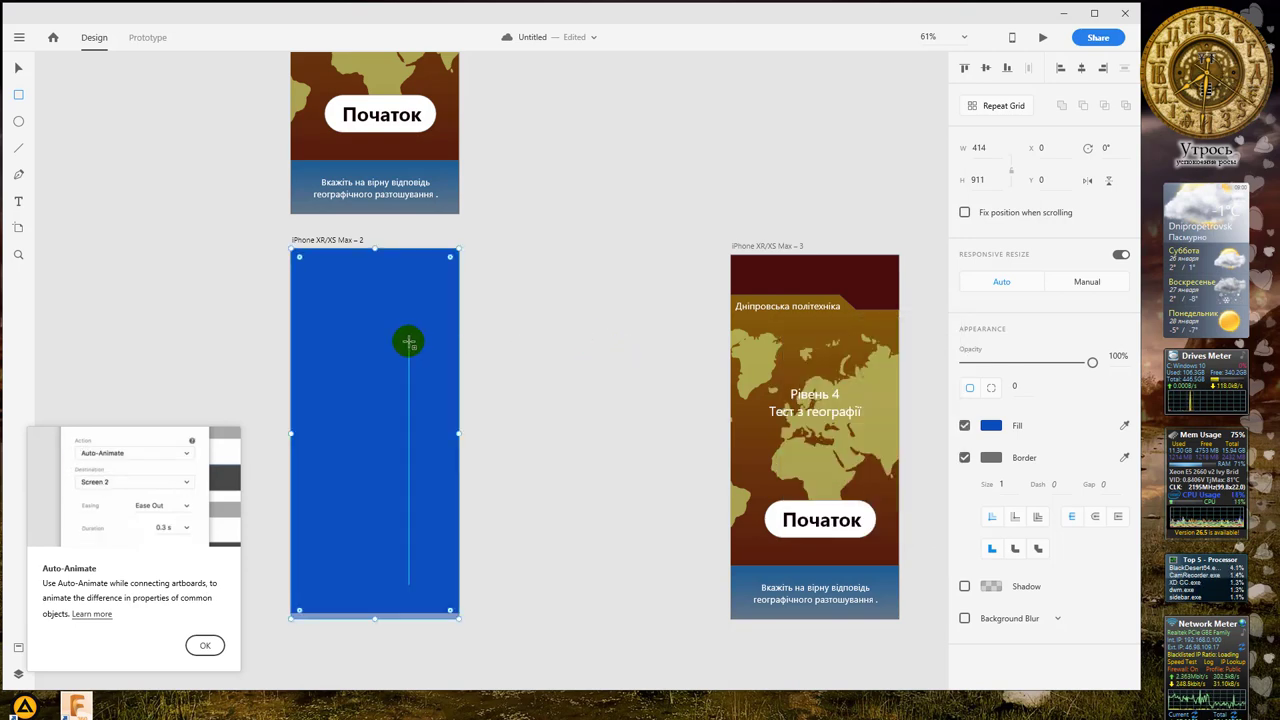
Step: Send the blue rectangle to the back of the iPhone XR/XS Max – 2 artboard
drag(408, 340, 434, 338)
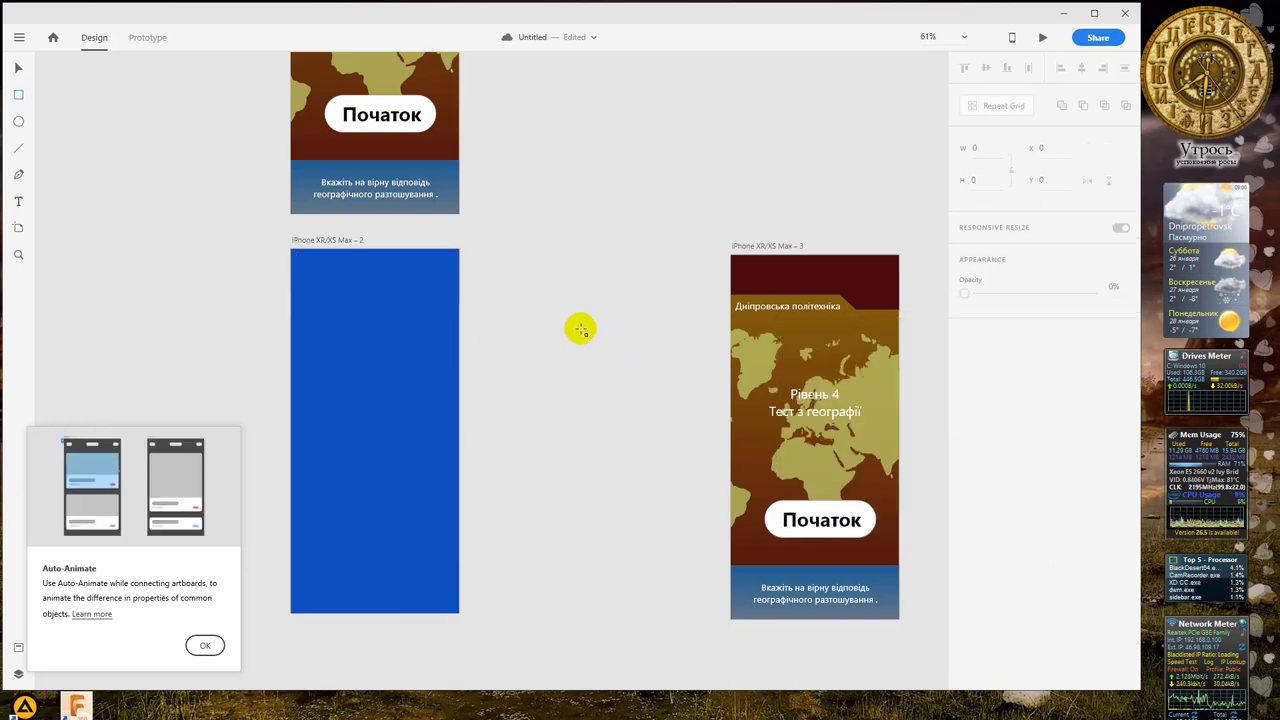
click(415, 351)
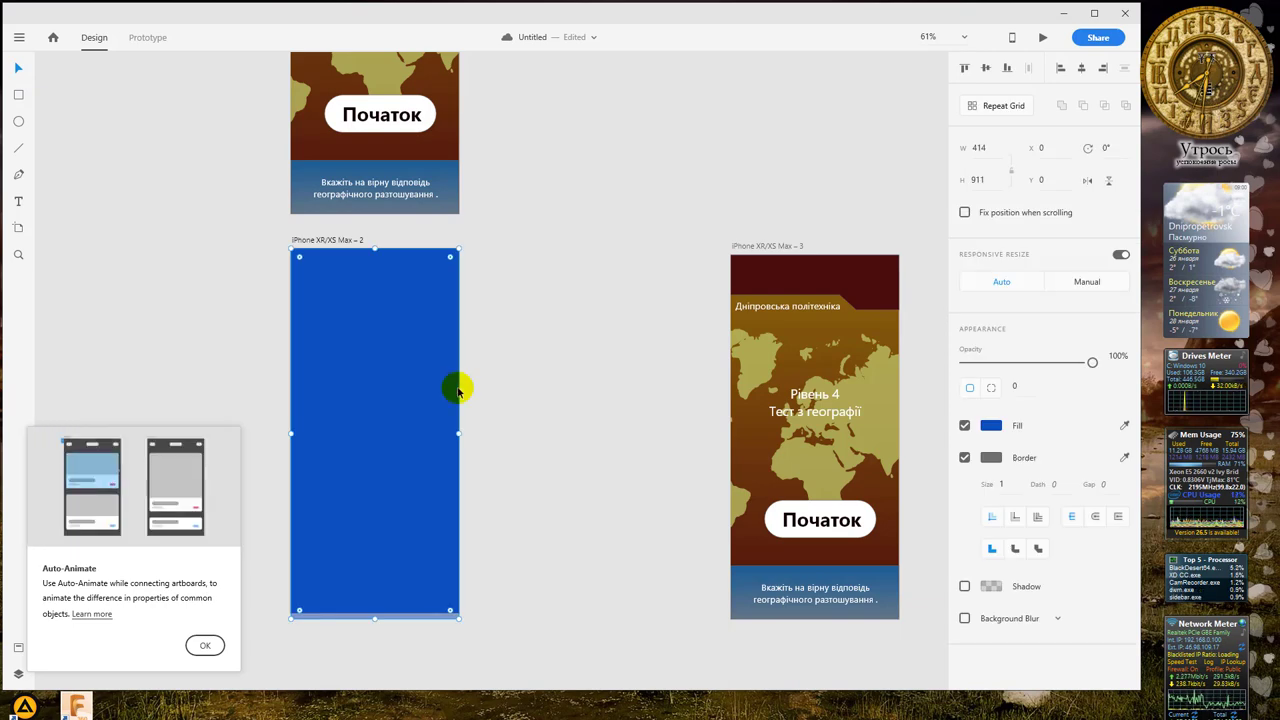
right_click(416, 382)
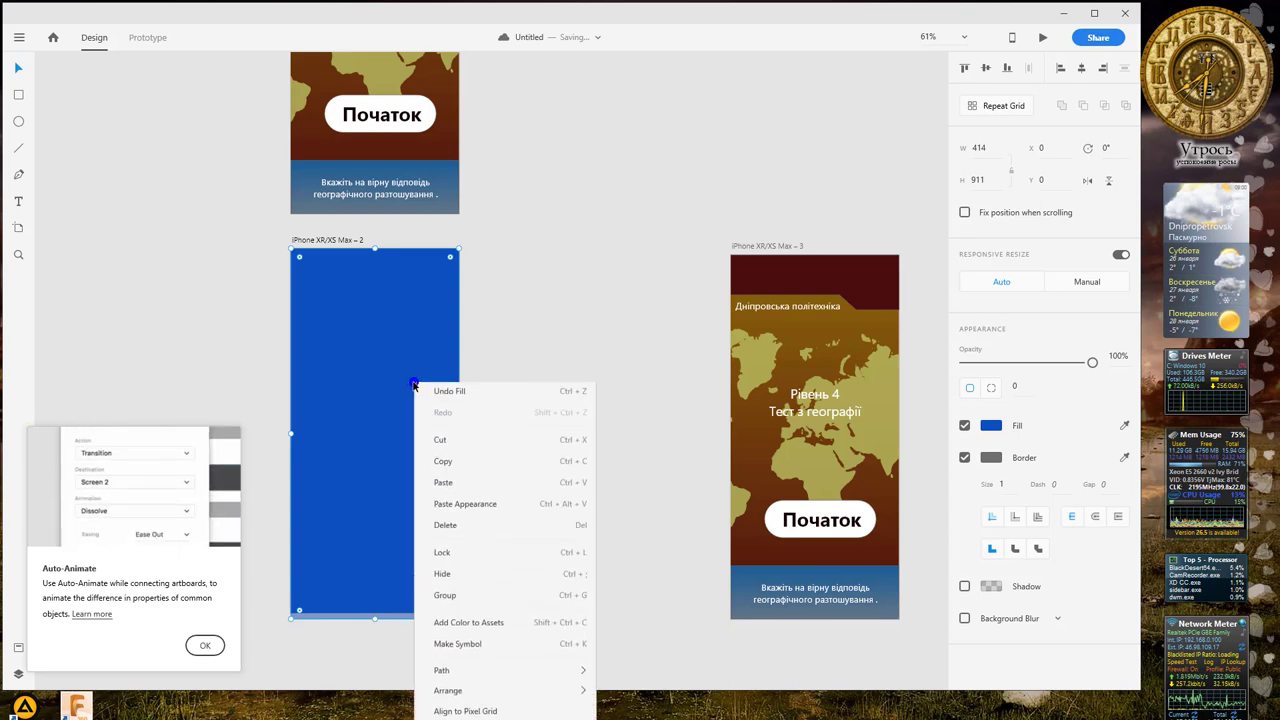
mouse_move(495, 694)
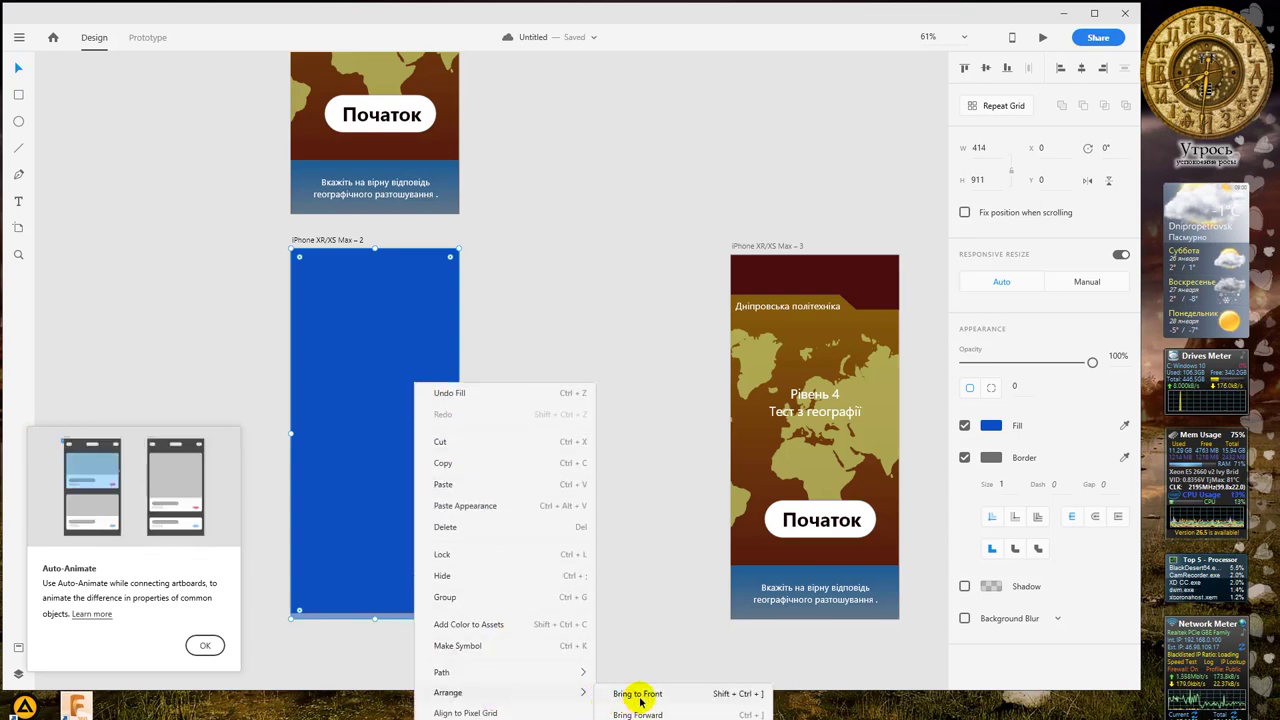
click(637, 714)
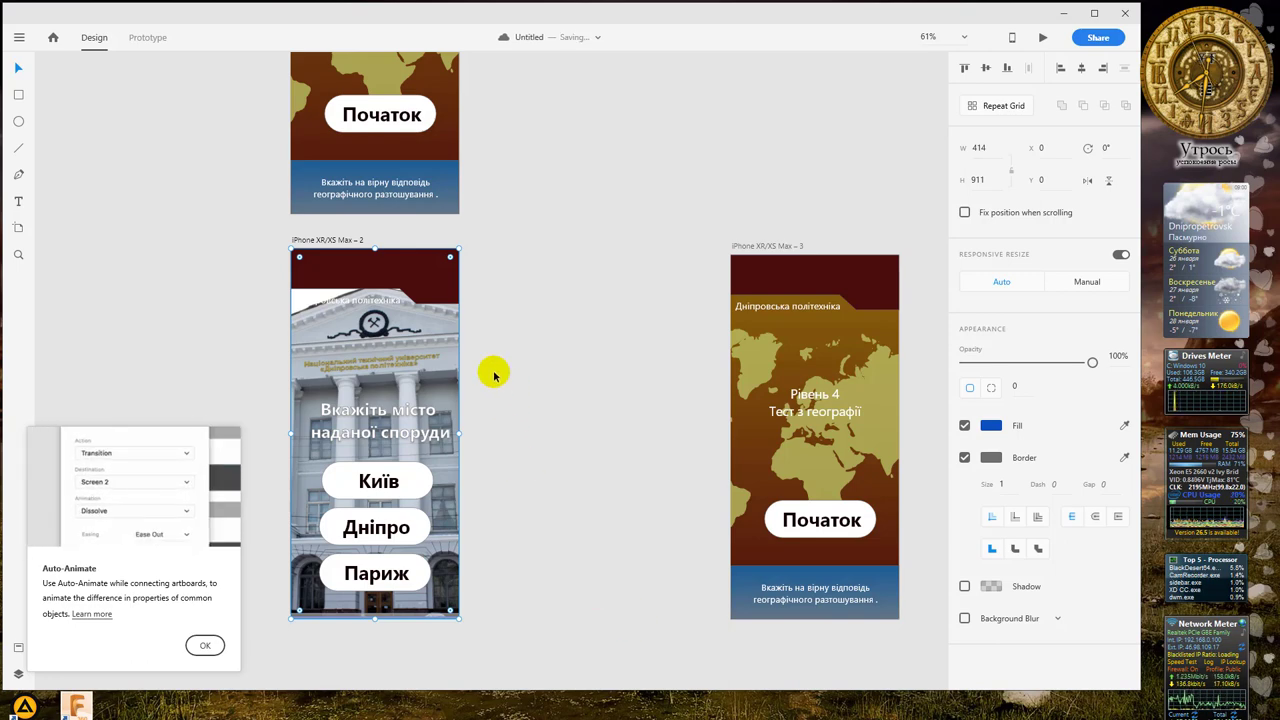
right_click(451, 348)
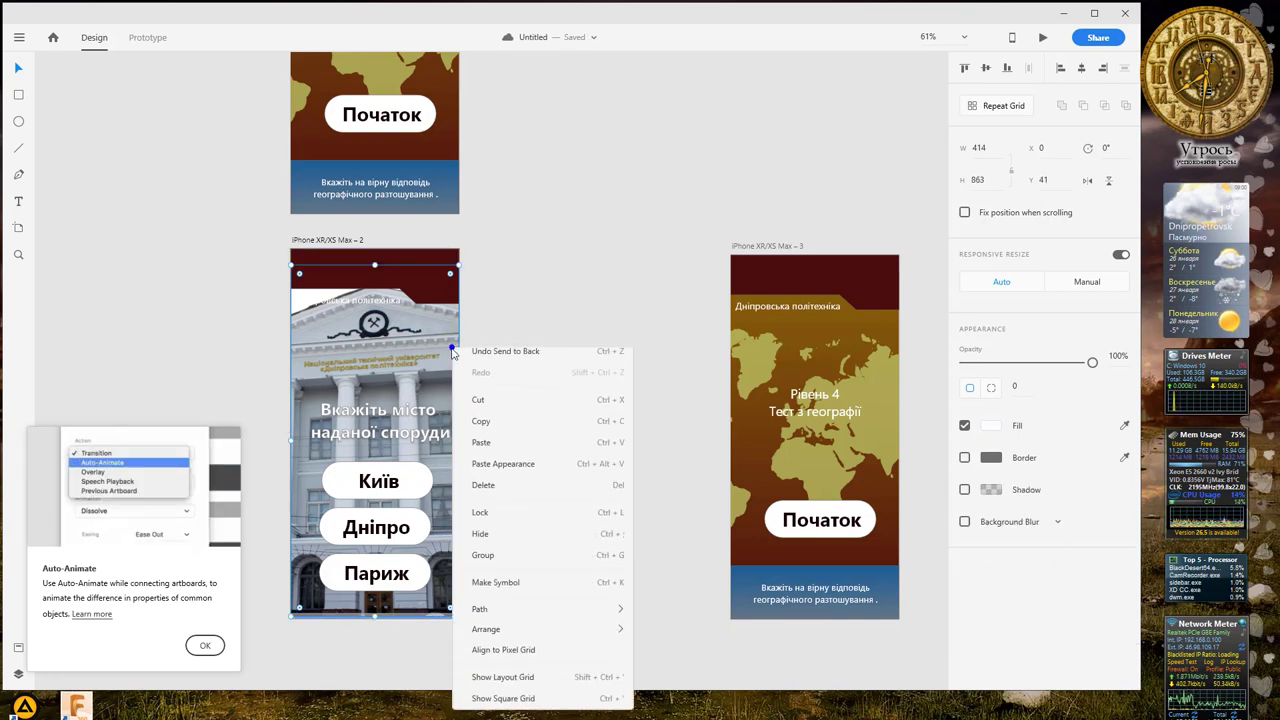
click(522, 333)
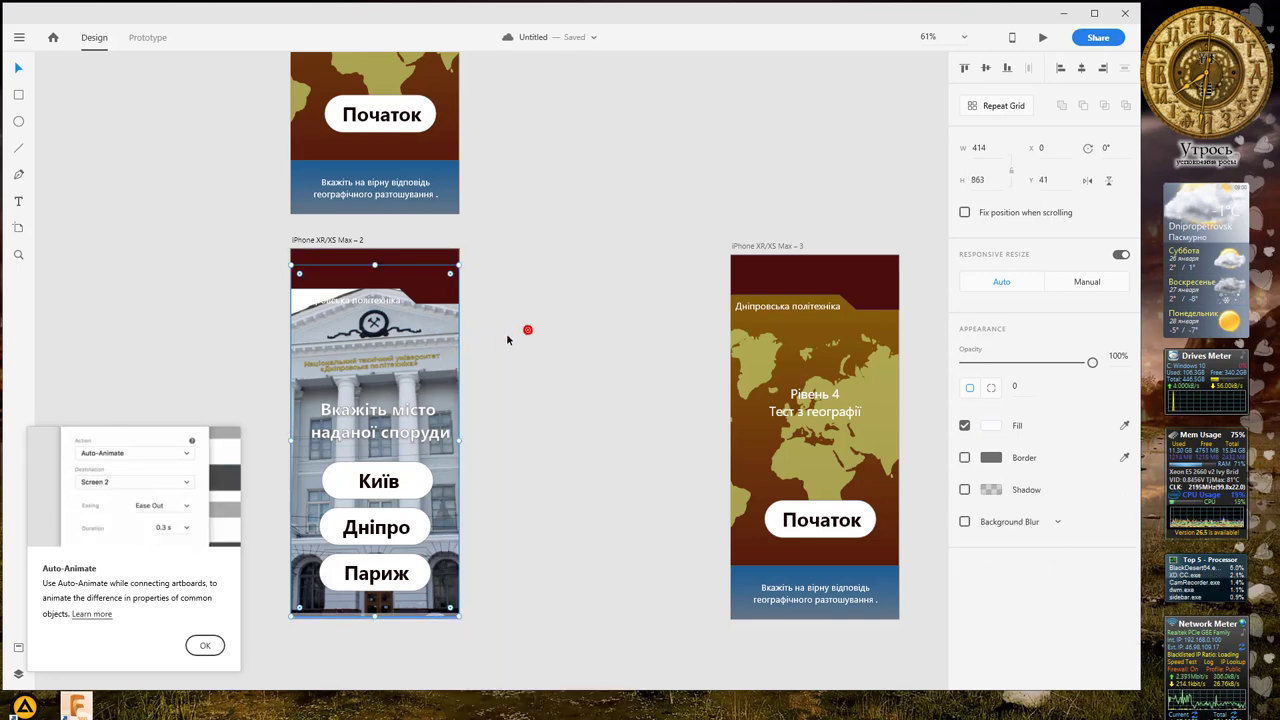
Step: Pull the blue rectangle partly off the artboard to X -344, Y -7 and bring it forward above the building photo
click(444, 621)
drag(418, 392, 406, 339)
click(223, 320)
click(250, 309)
drag(250, 307, 266, 315)
right_click(259, 314)
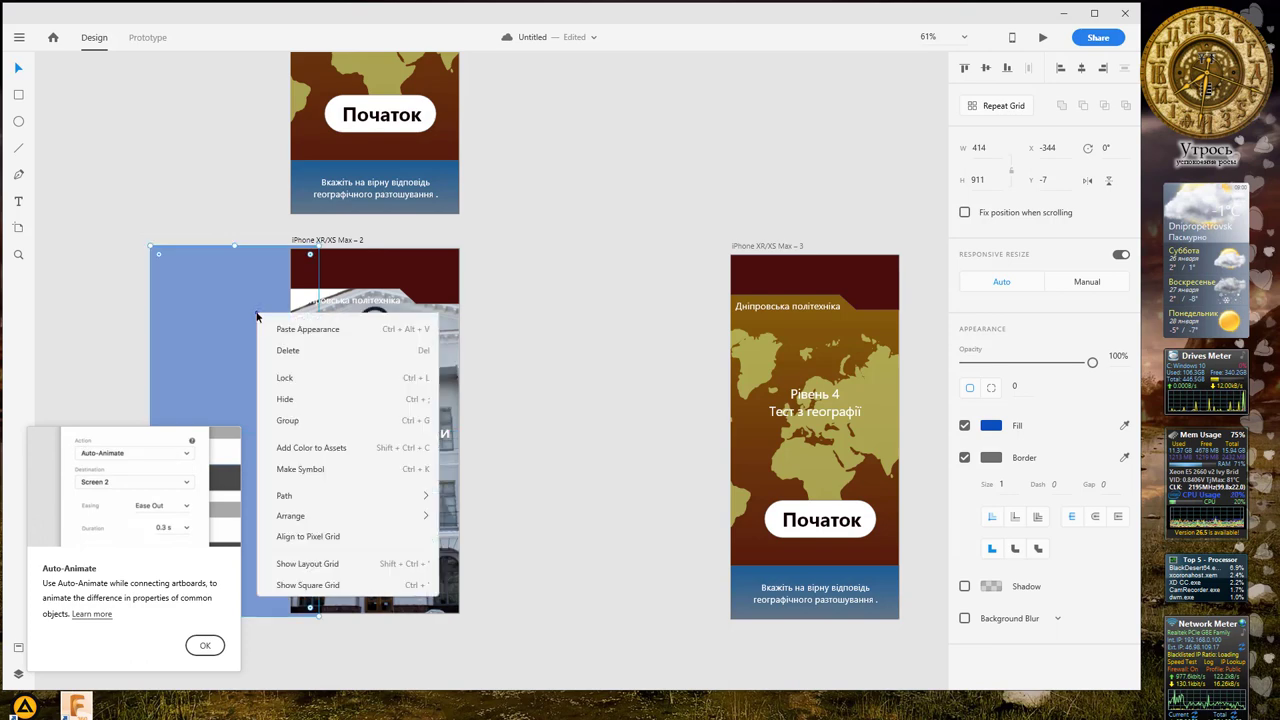
mouse_move(363, 623)
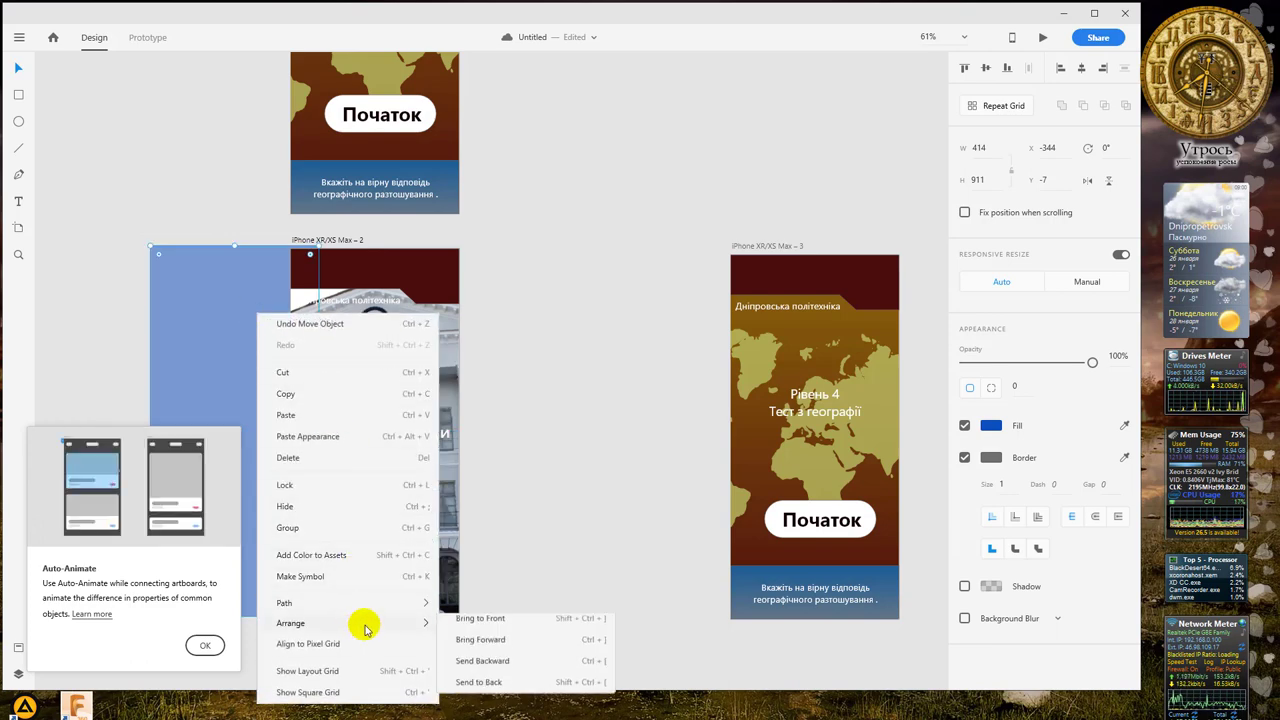
click(493, 645)
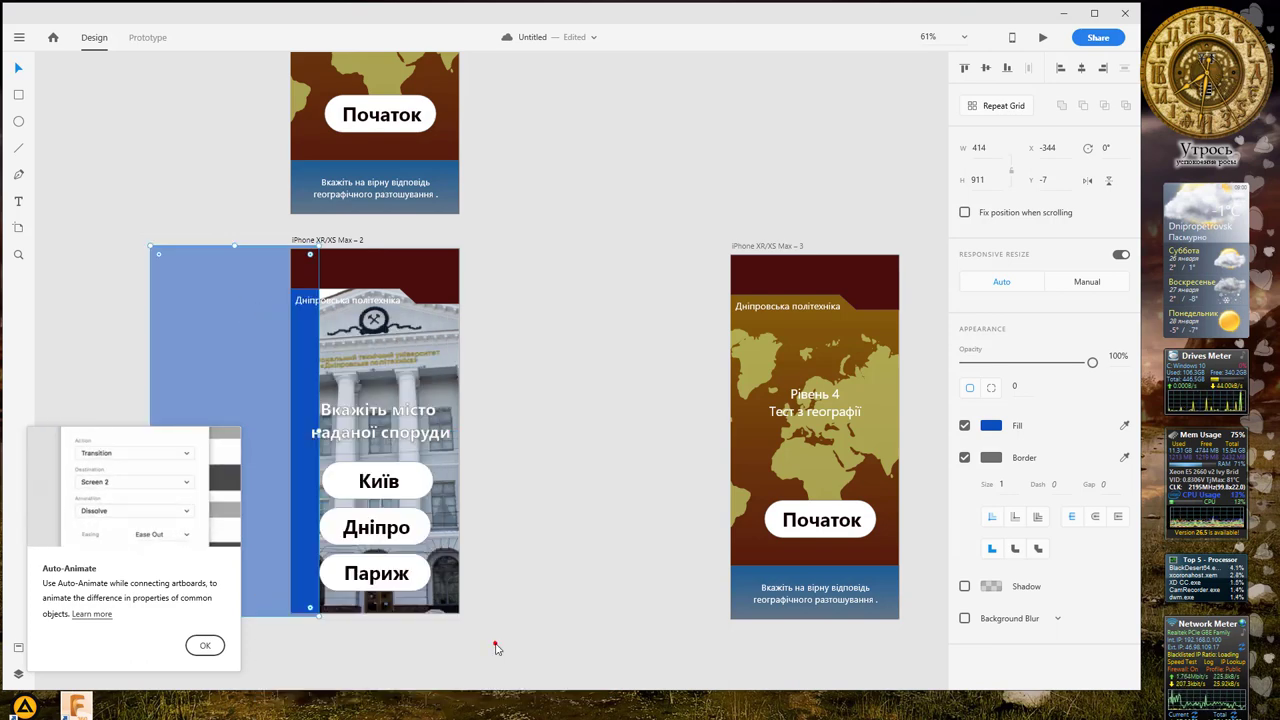
Step: Place the blue rectangle over the building photo at X 0, Y -7, with 38% opacity and no border
drag(221, 371, 357, 370)
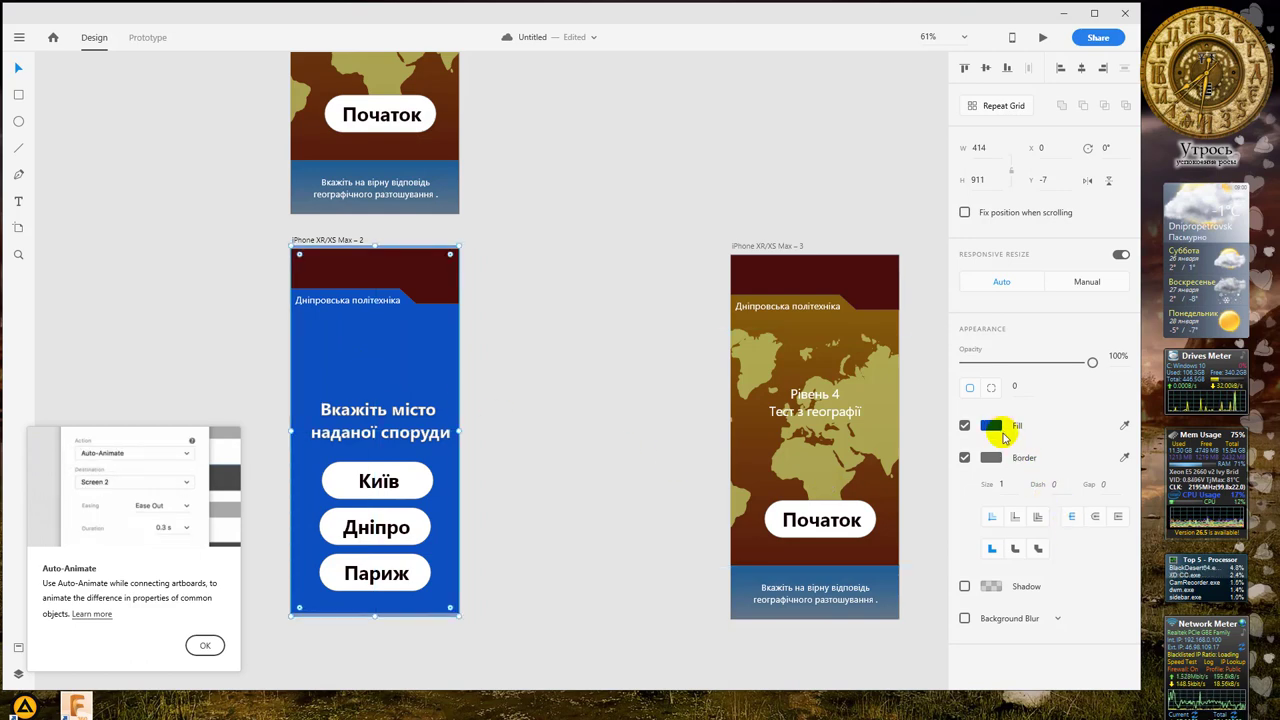
click(1013, 364)
click(1013, 364)
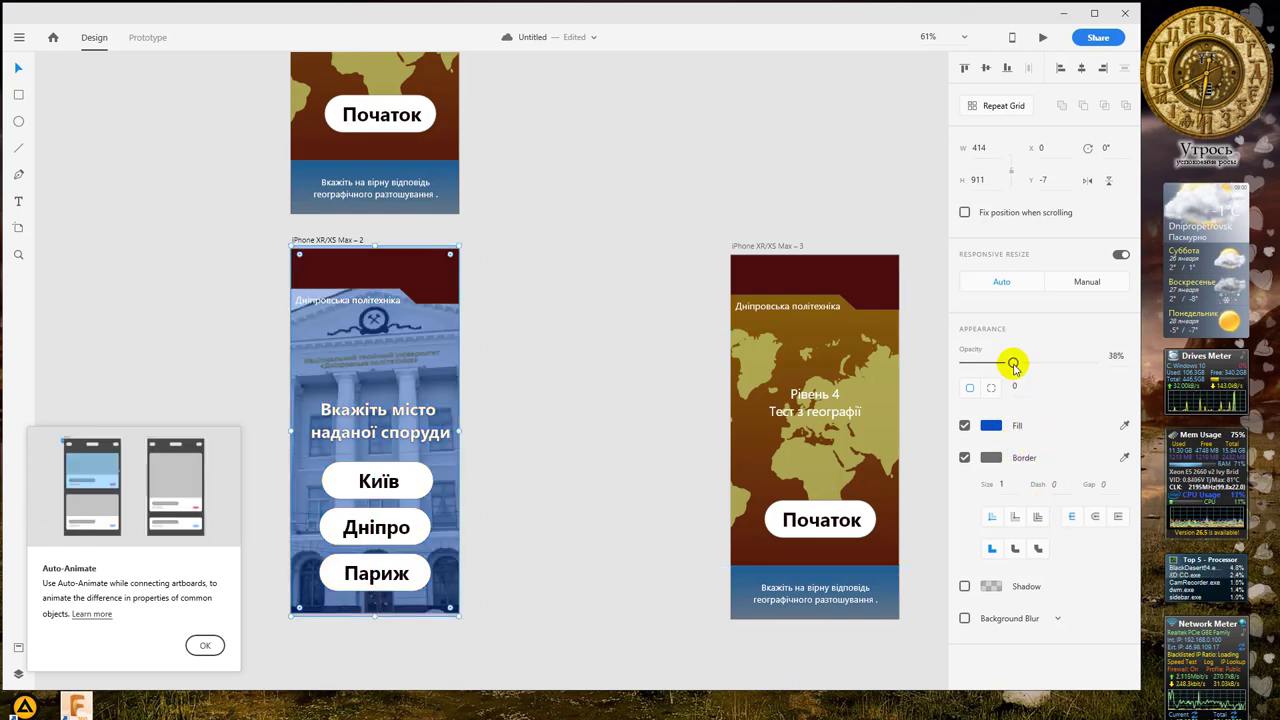
Step: Change the building photo overlay's fill to a linear gradient from light blue #98B0D8 to dark blue #072860
click(990, 426)
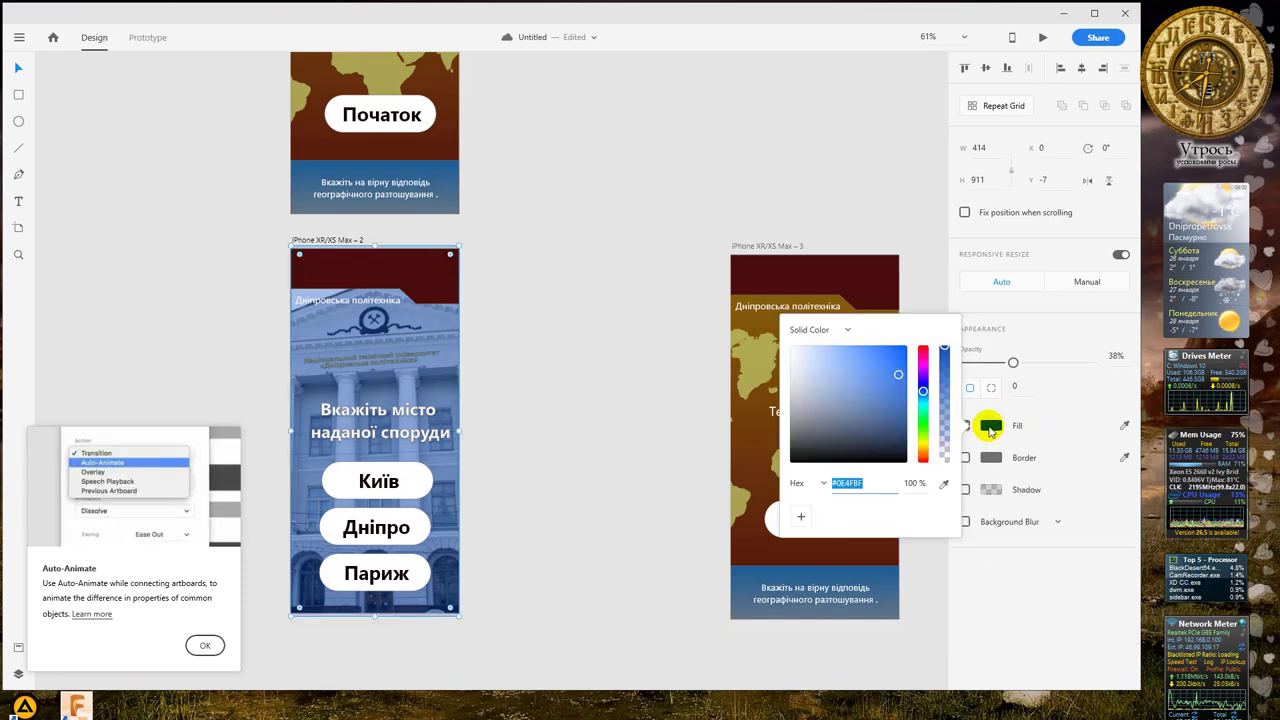
click(826, 336)
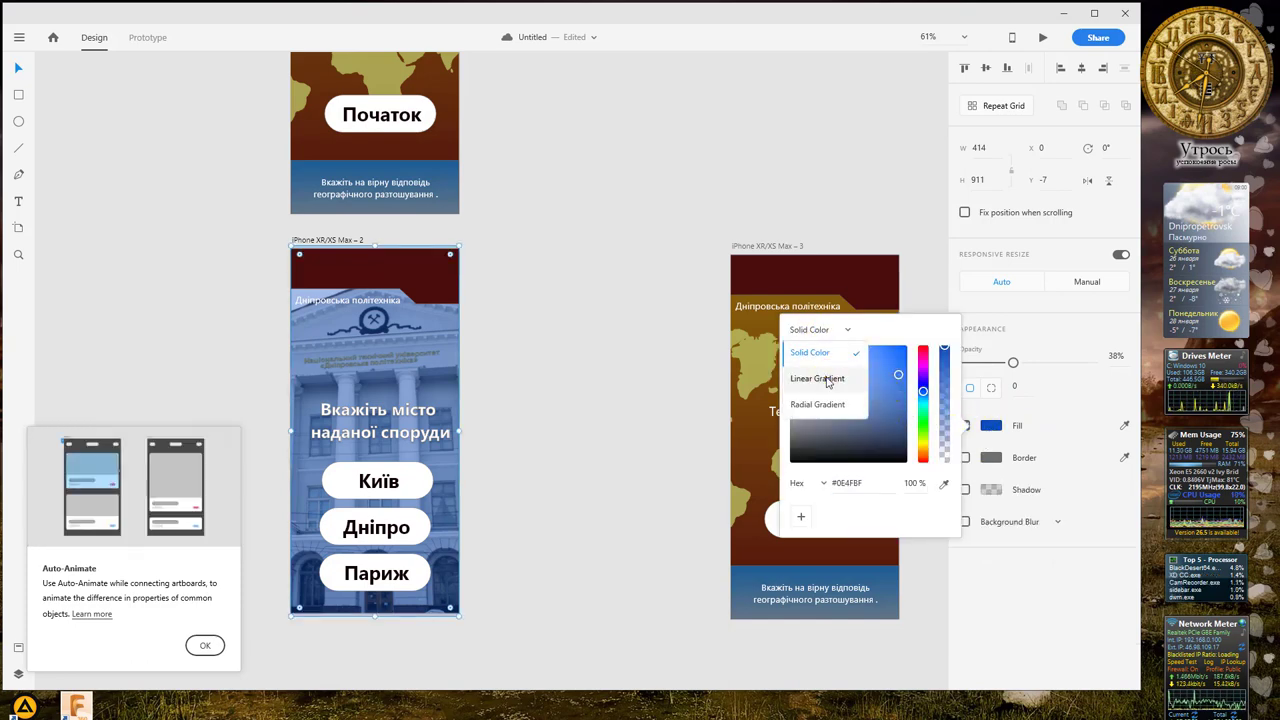
click(828, 380)
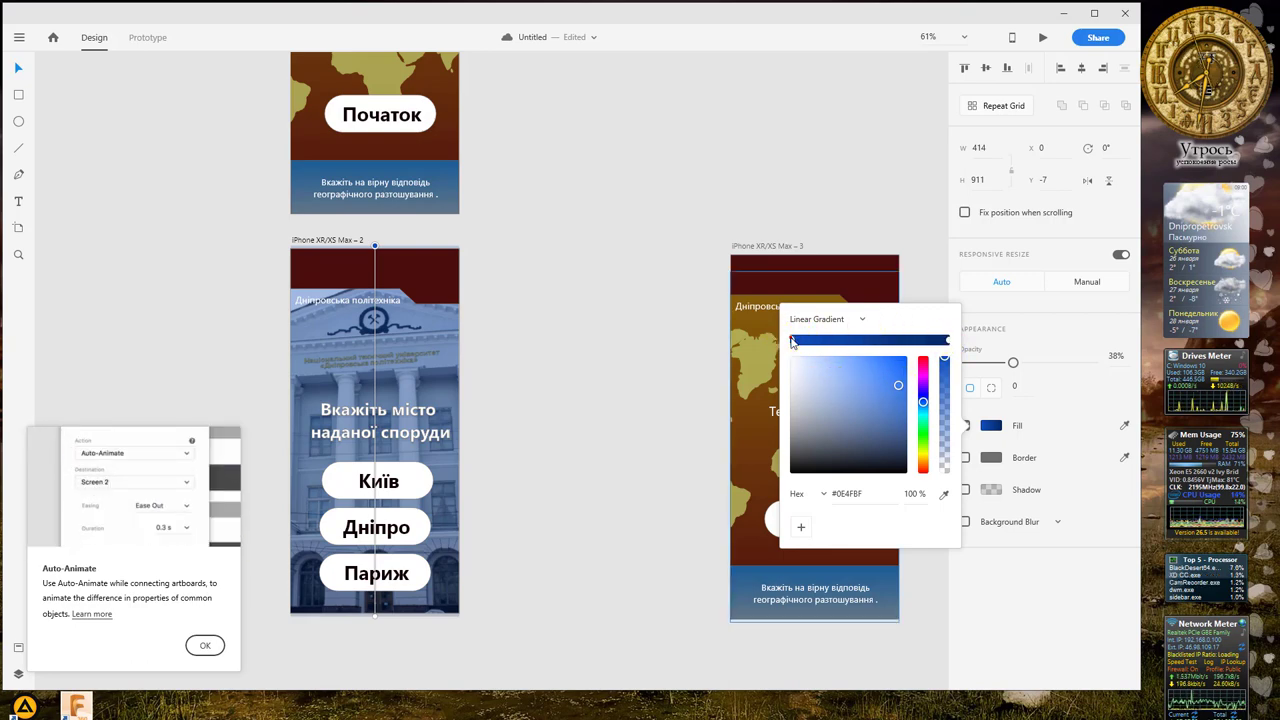
click(899, 385)
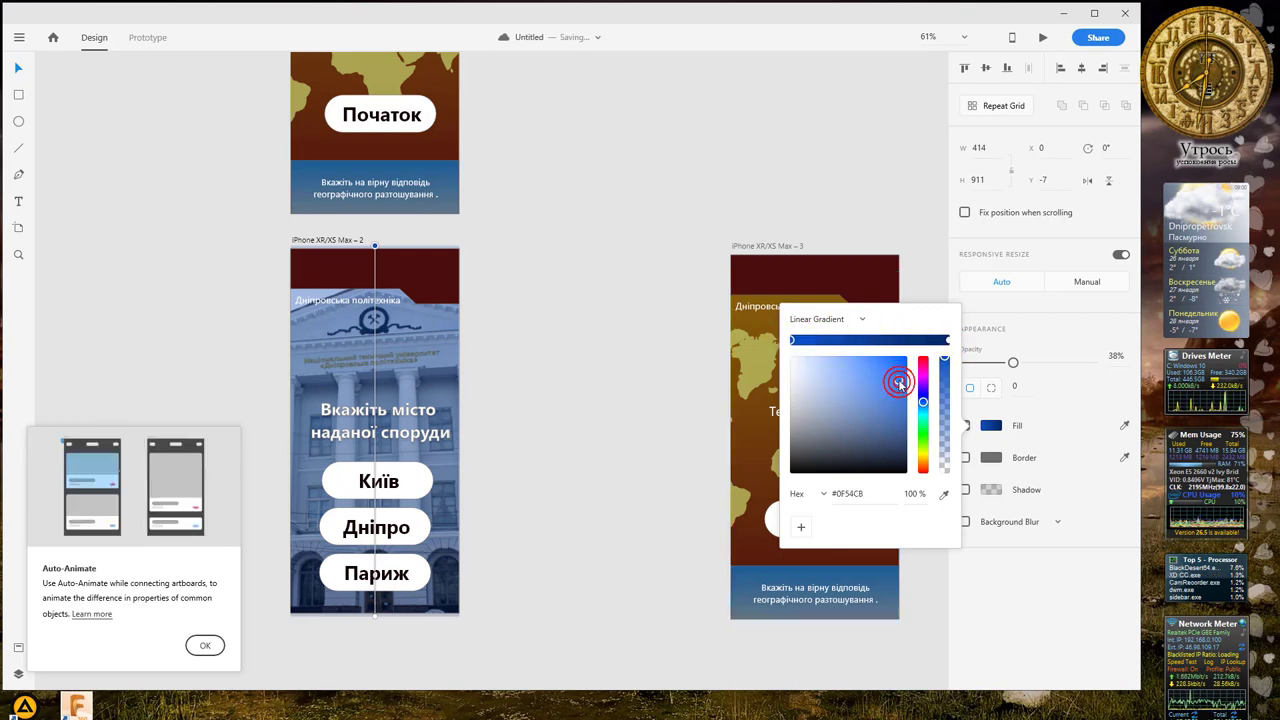
click(948, 341)
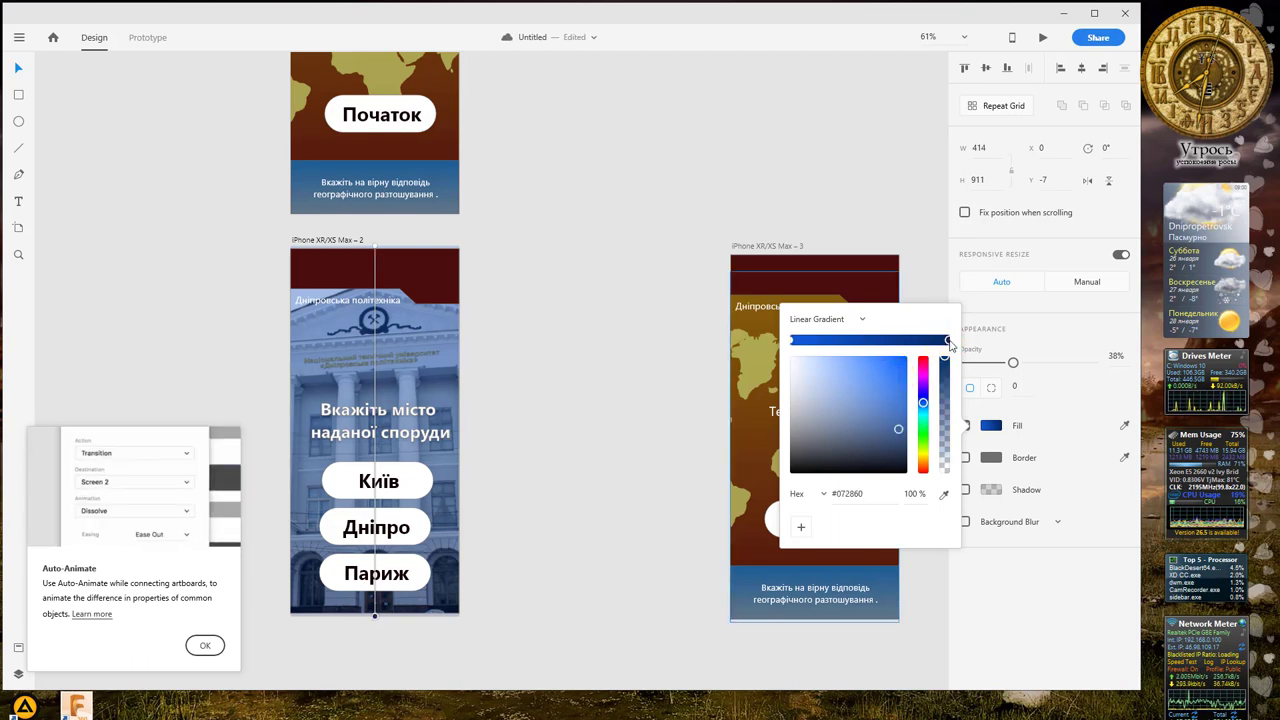
click(795, 343)
mouse_move(903, 371)
mouse_down()
mouse_move(801, 374)
mouse_move(828, 378)
mouse_up()
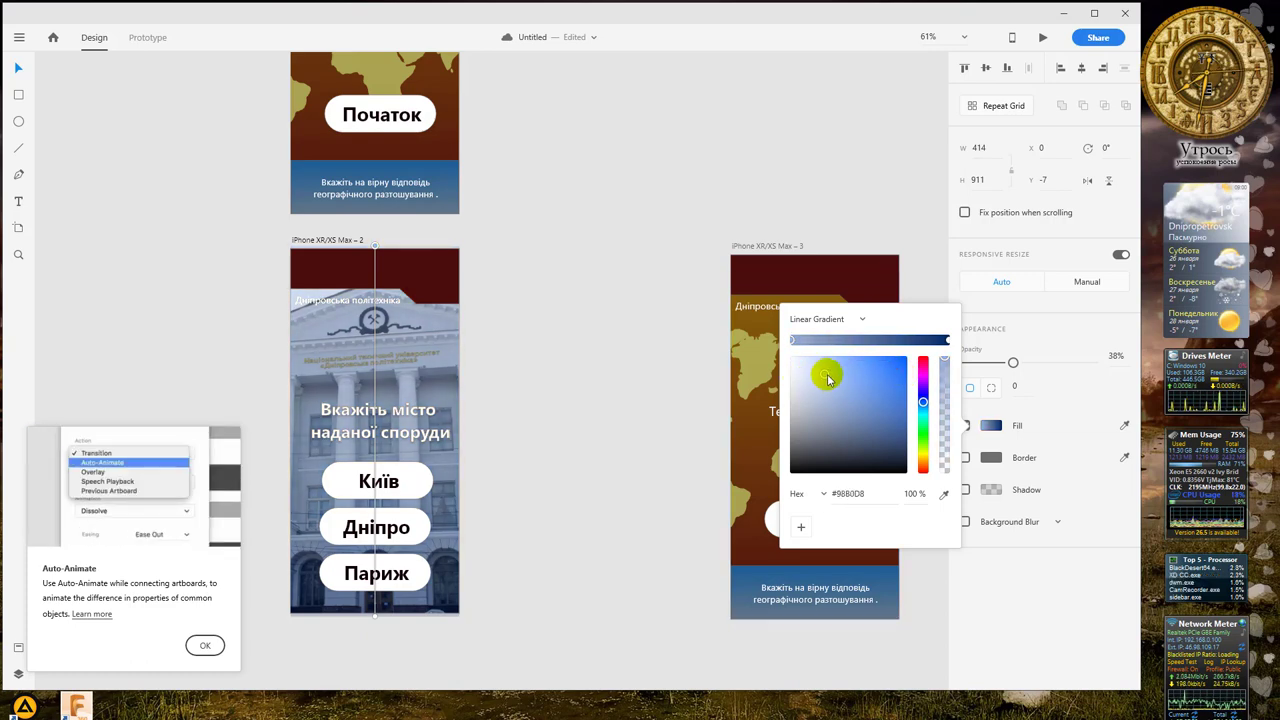
click(1020, 338)
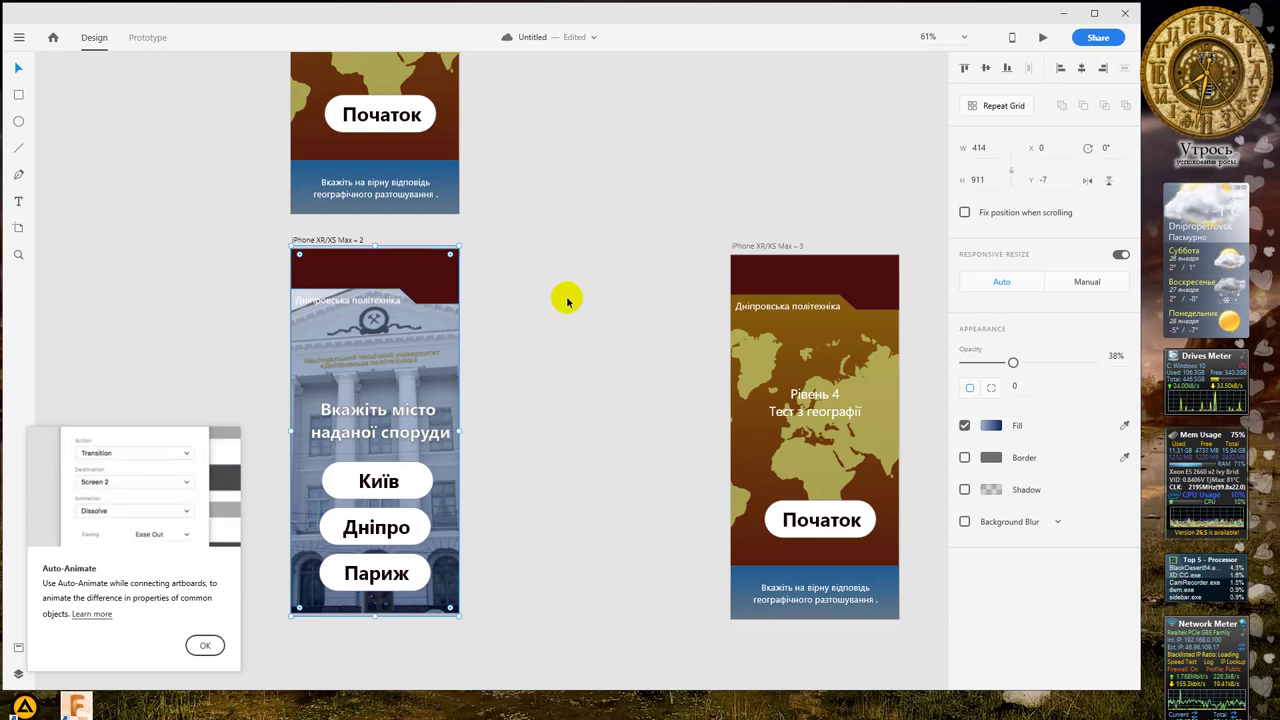
Step: Delete the world map from the iPhone XR/XS Max – 3 artboard
drag(749, 246, 665, 245)
drag(555, 295, 477, 290)
click(715, 389)
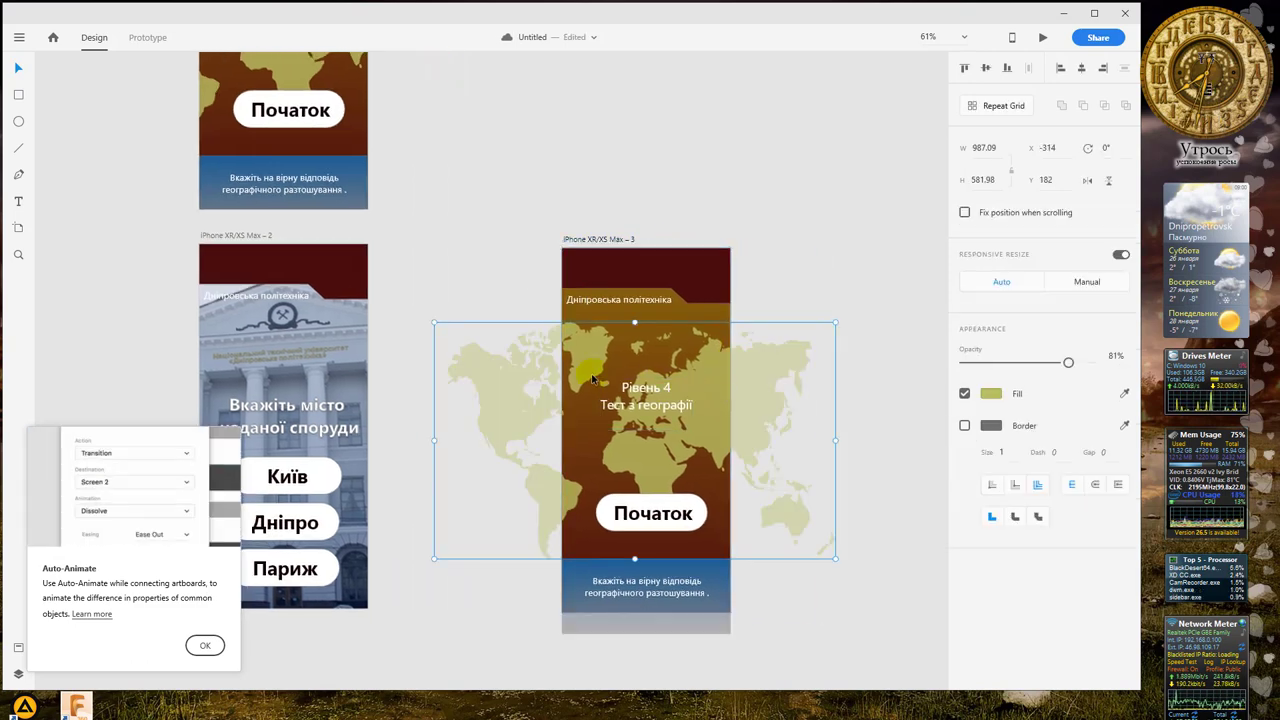
click(487, 488)
click(568, 483)
key(Delete)
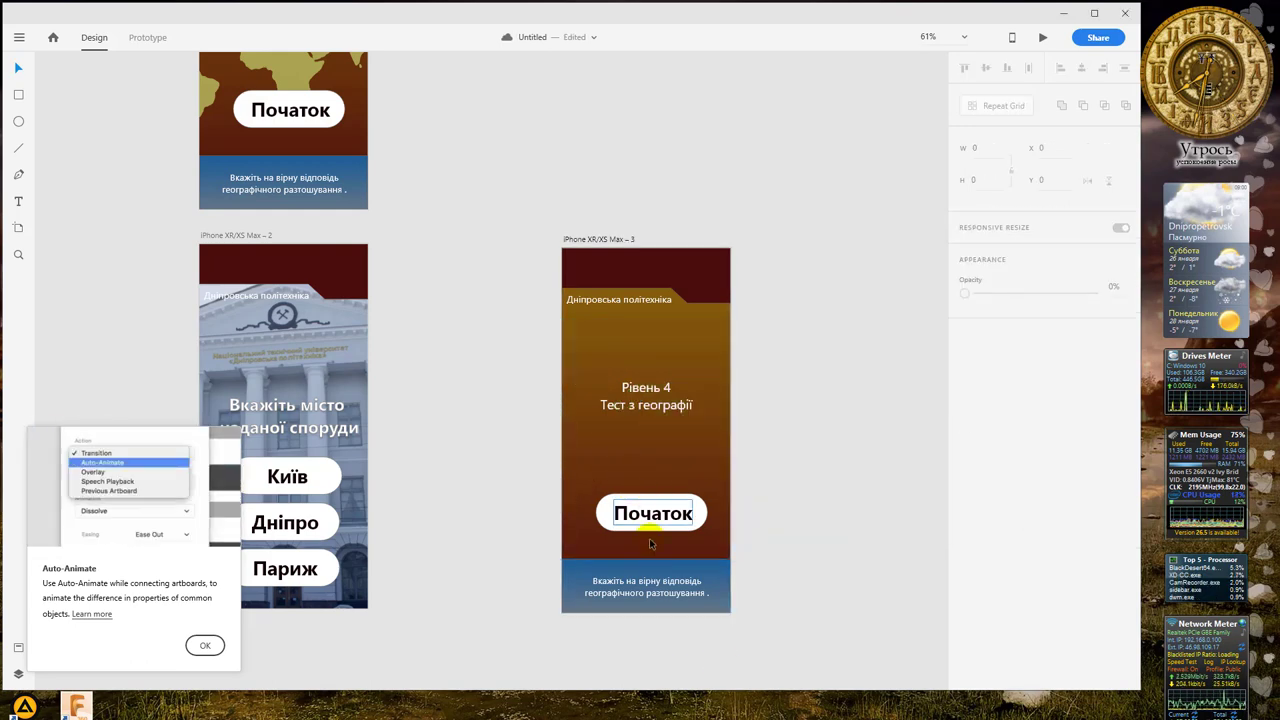
Step: Delete the instruction text and the blue footer panel from the iPhone XR/XS Max – 3 artboard
click(601, 241)
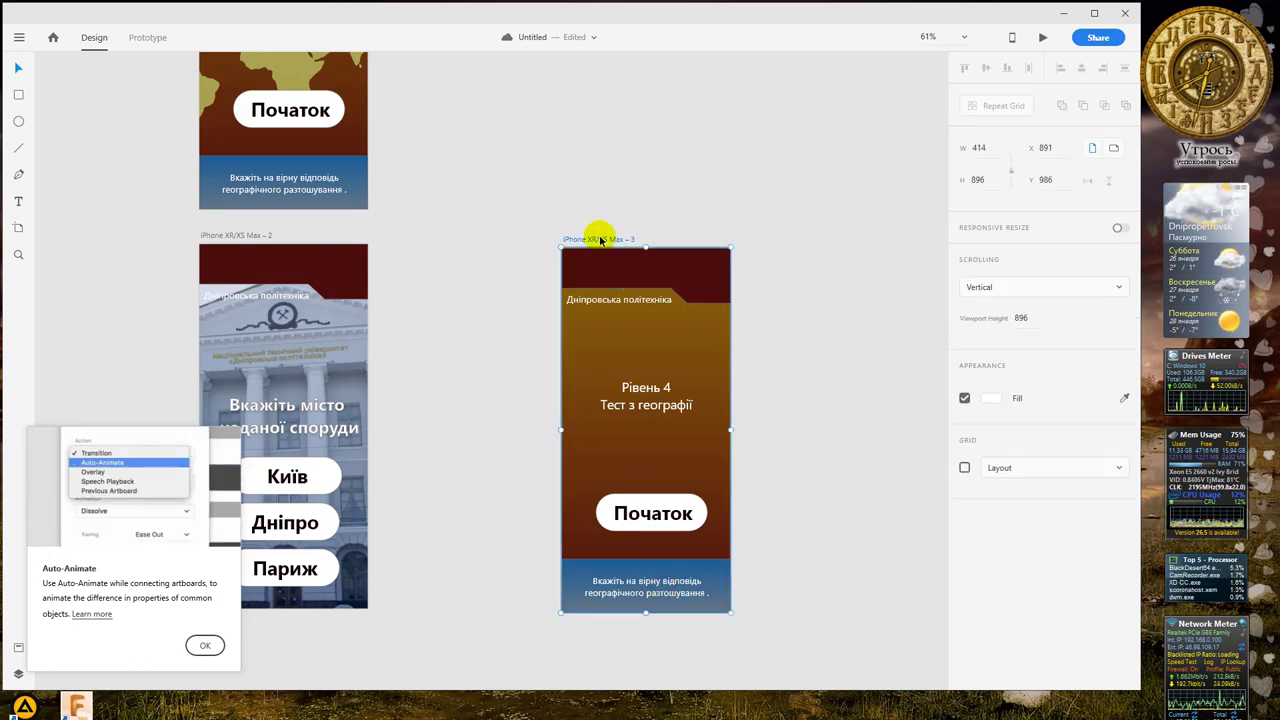
click(700, 595)
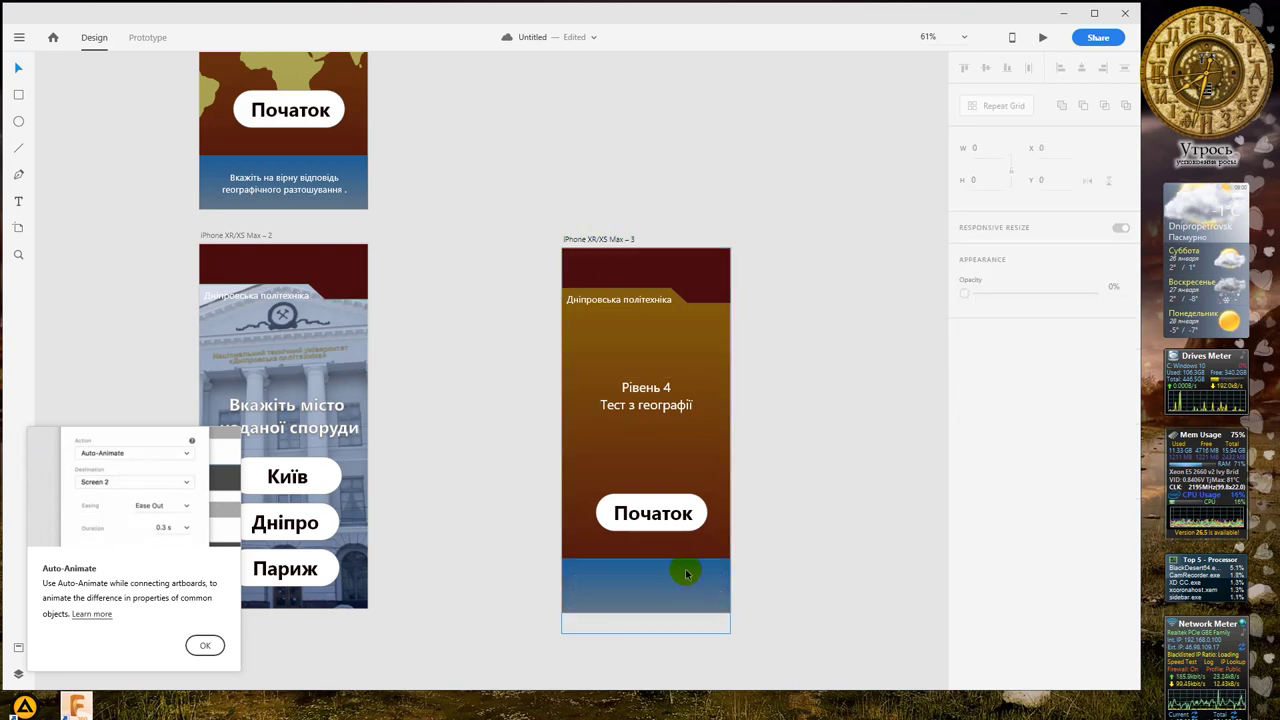
key(Delete)
Step: Replace the heading on the iPhone XR/XS Max – 3 artboard with "Поздоровляємо" and move it to X 89, Y 448
click(646, 415)
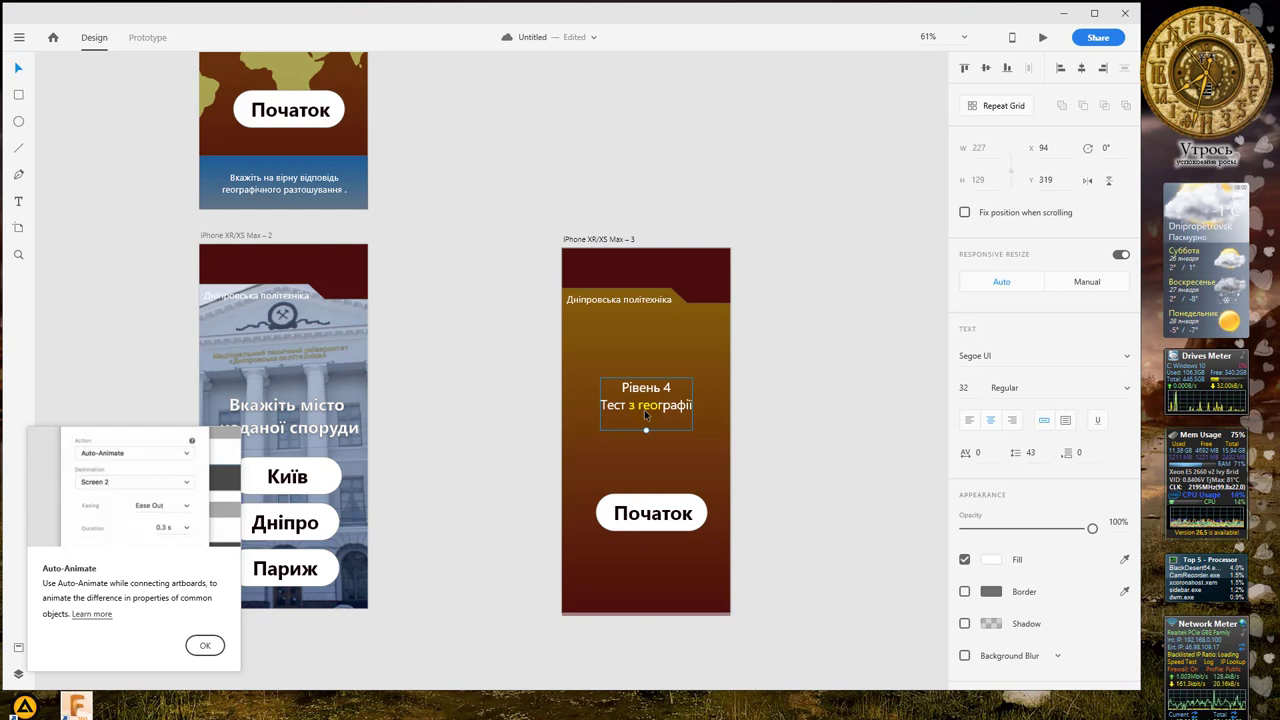
double_click(647, 404)
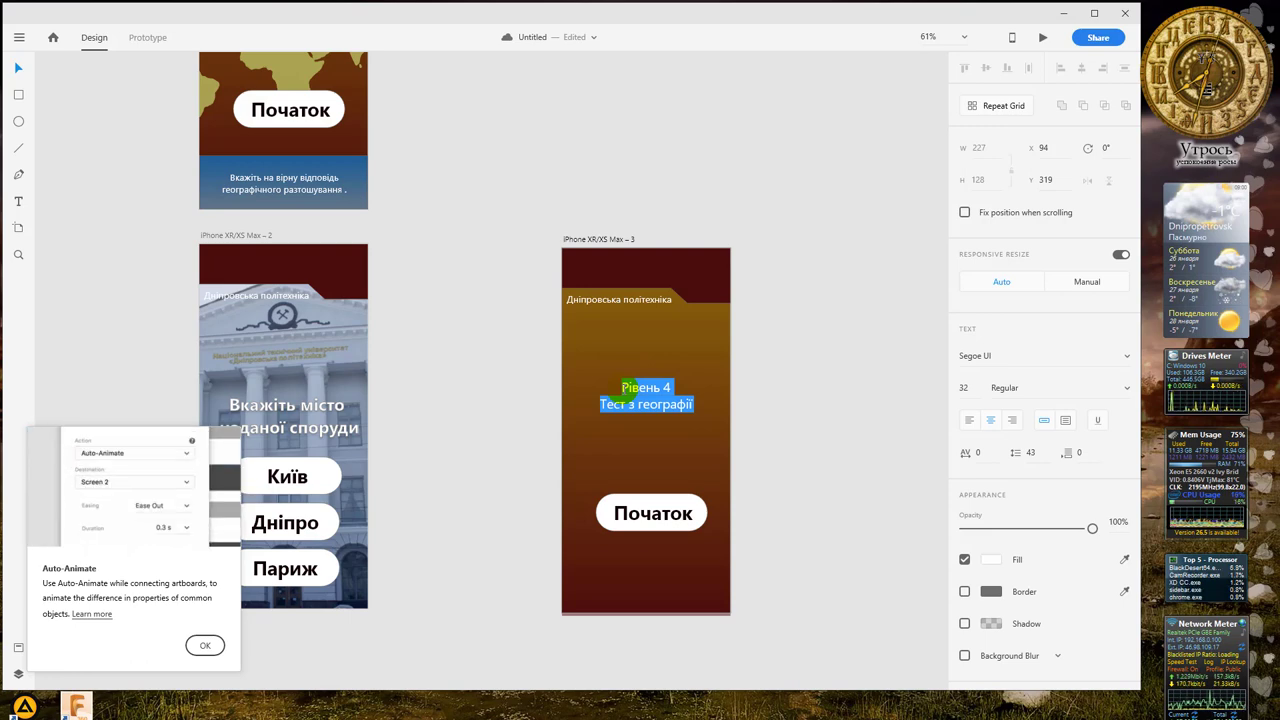
text(Поздоро)
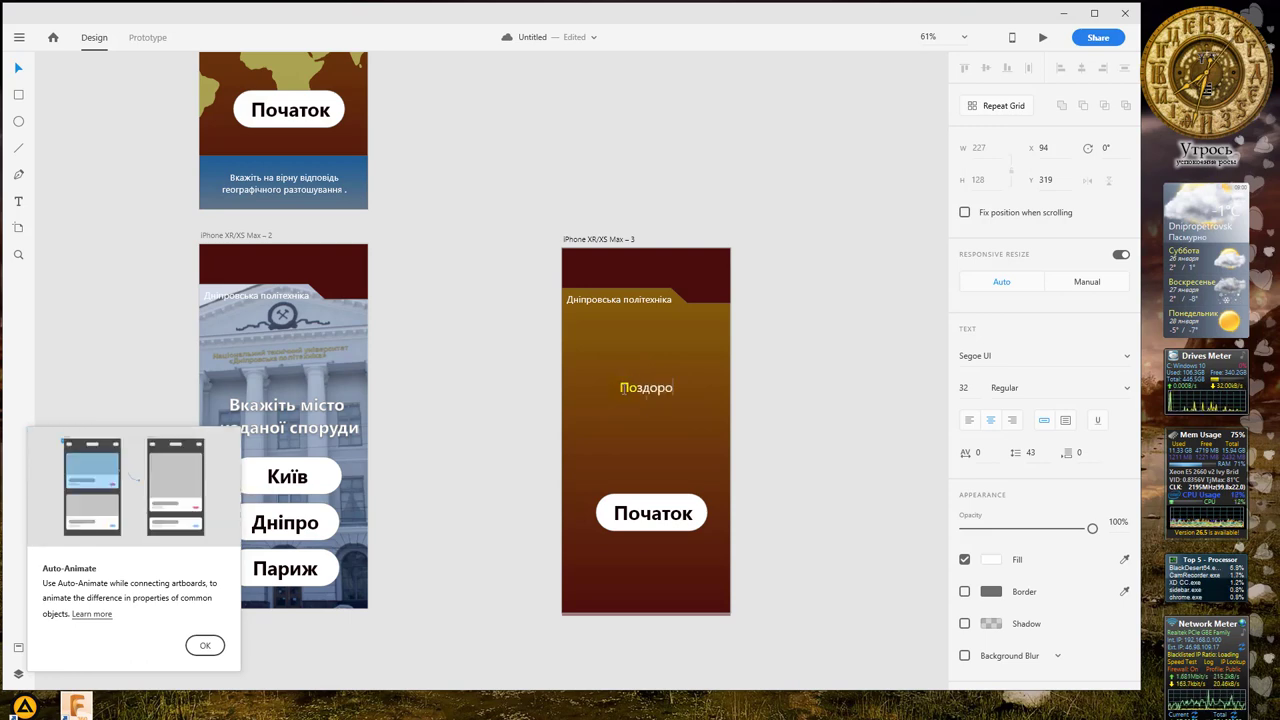
text(вляєм)
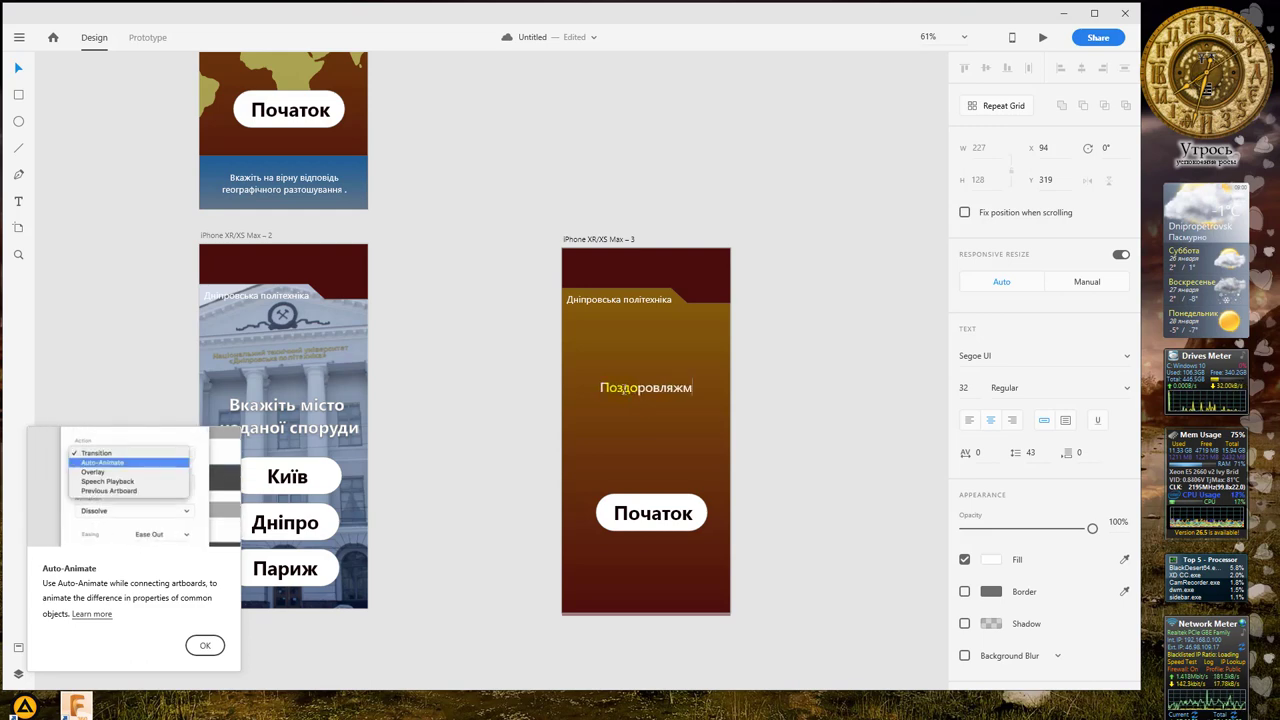
text(л)
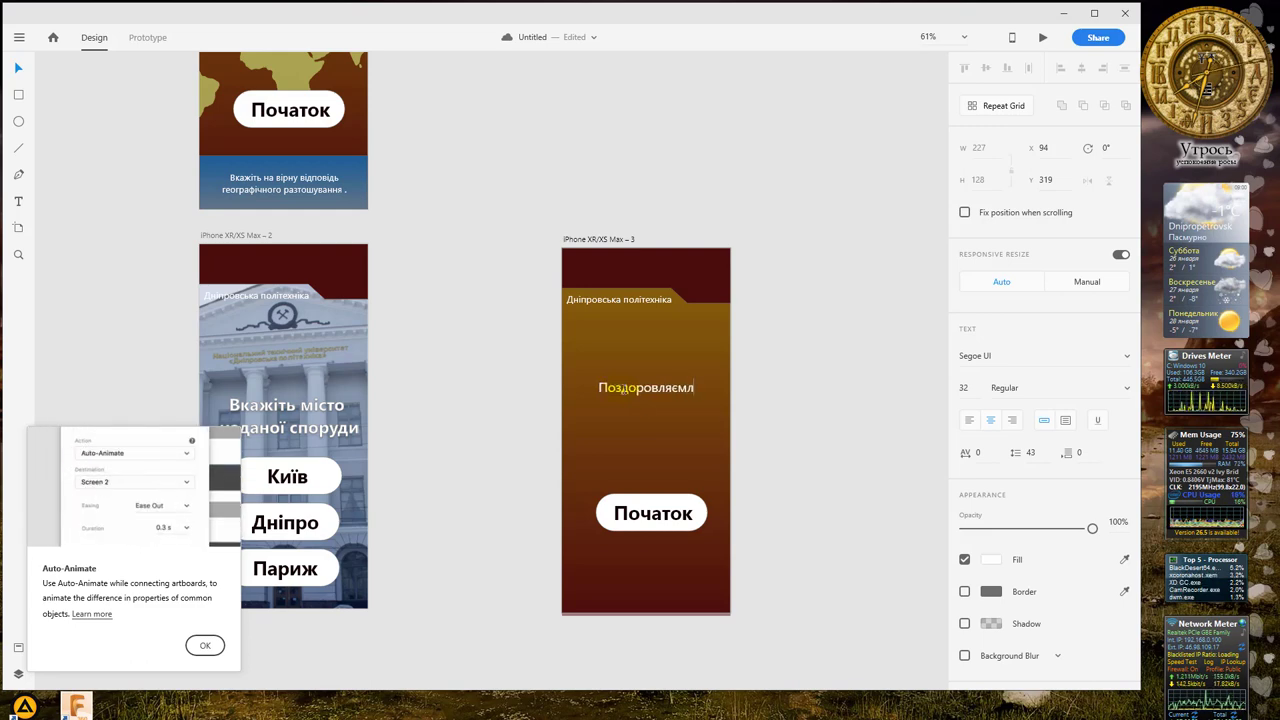
key(BackSpace)
text(о)
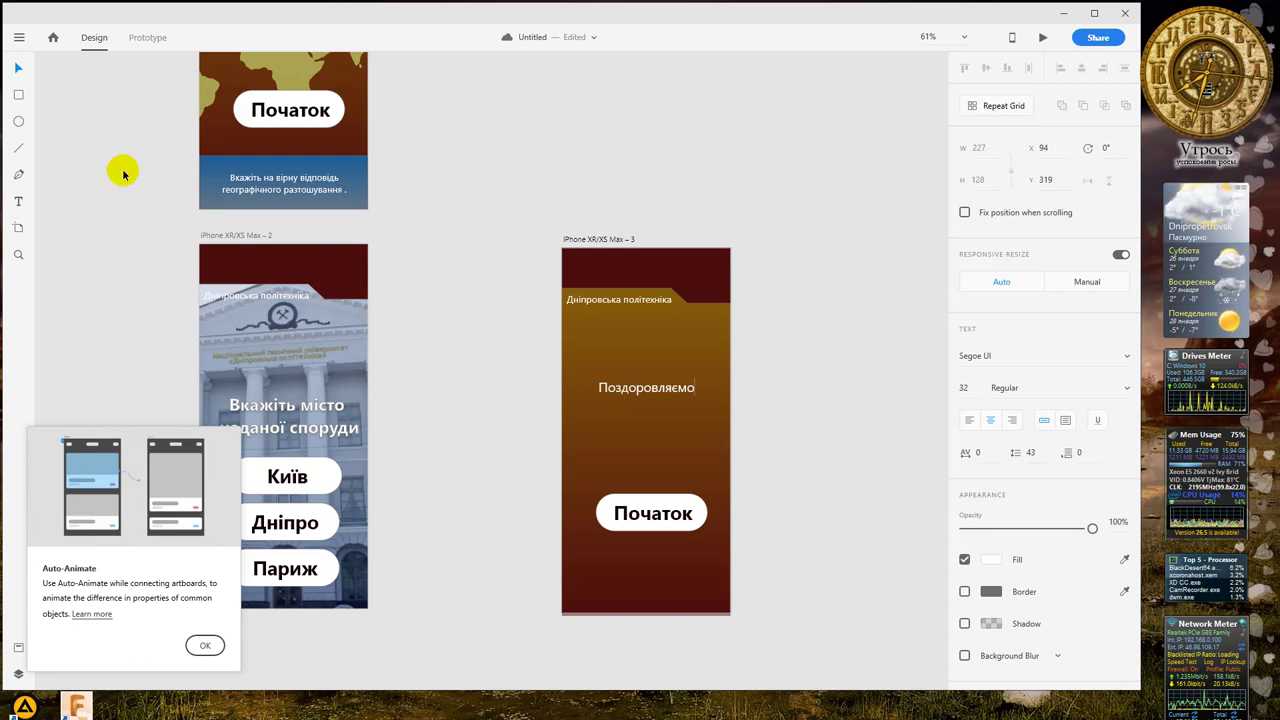
click(18, 67)
drag(656, 392, 661, 441)
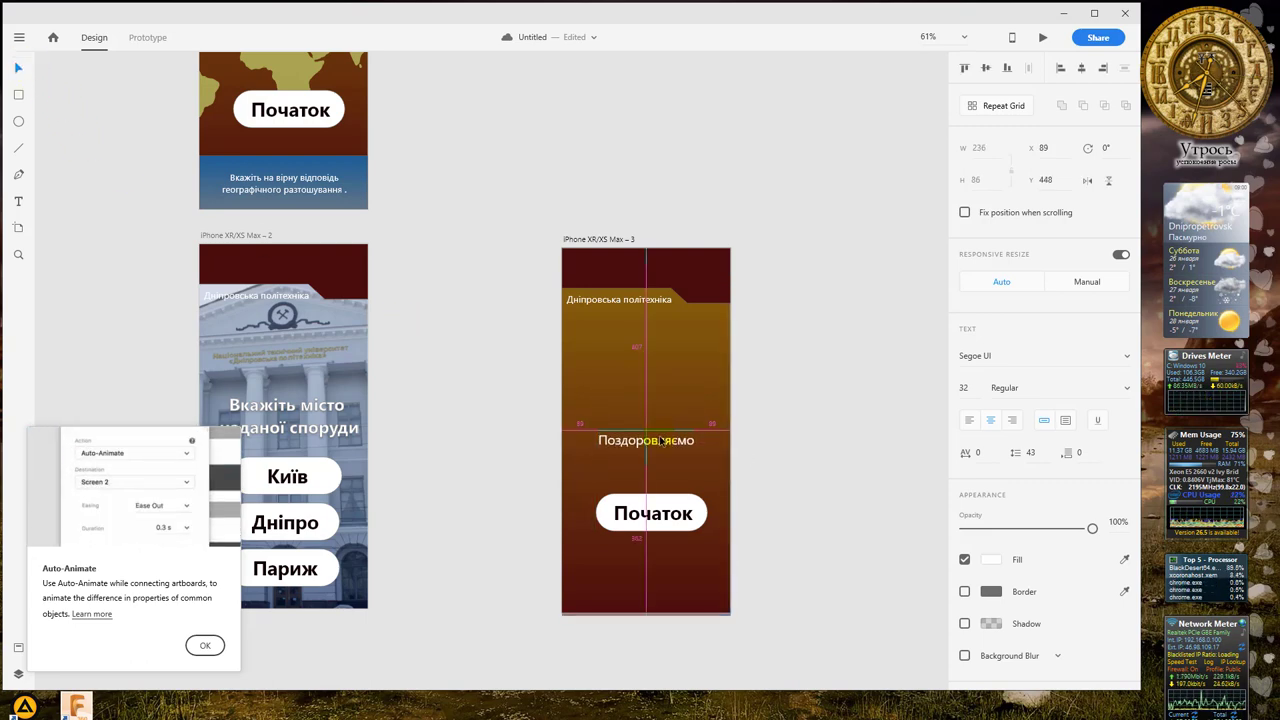
Step: Change the "Початок" button label on the iPhone XR/XS Max – 3 artboard to "Продовжити"
double_click(653, 513)
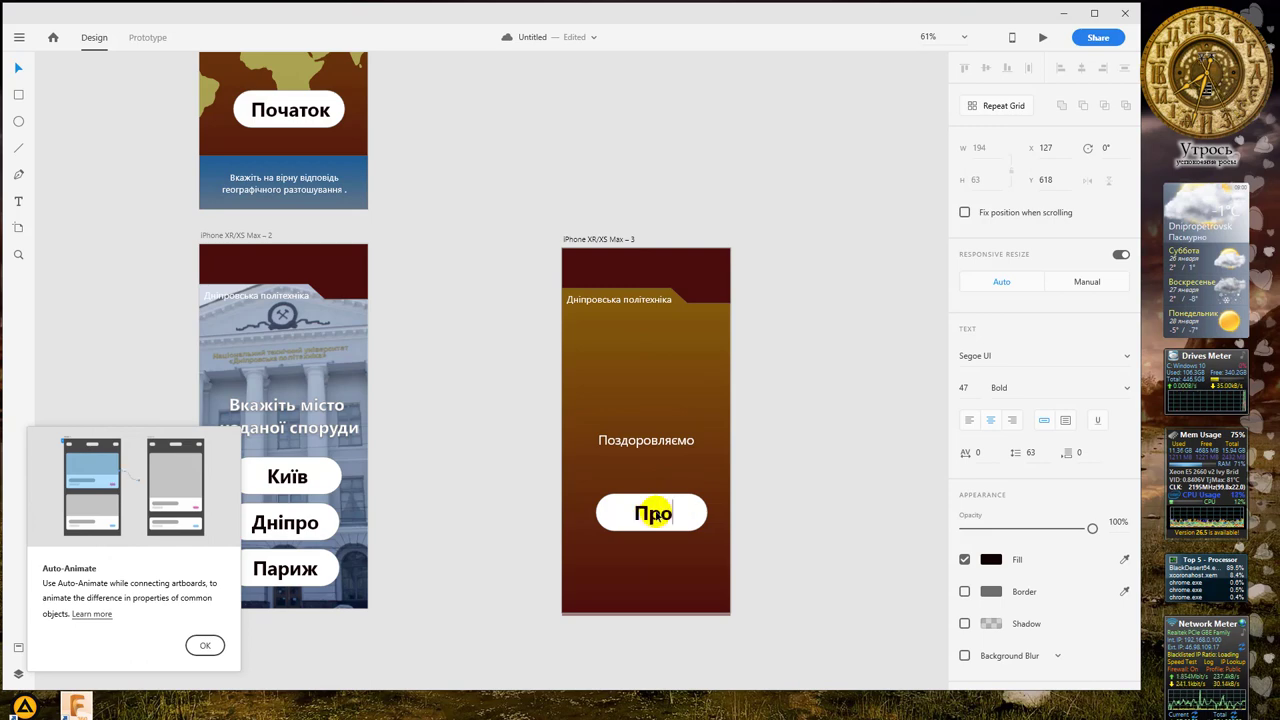
text(Продовжити)
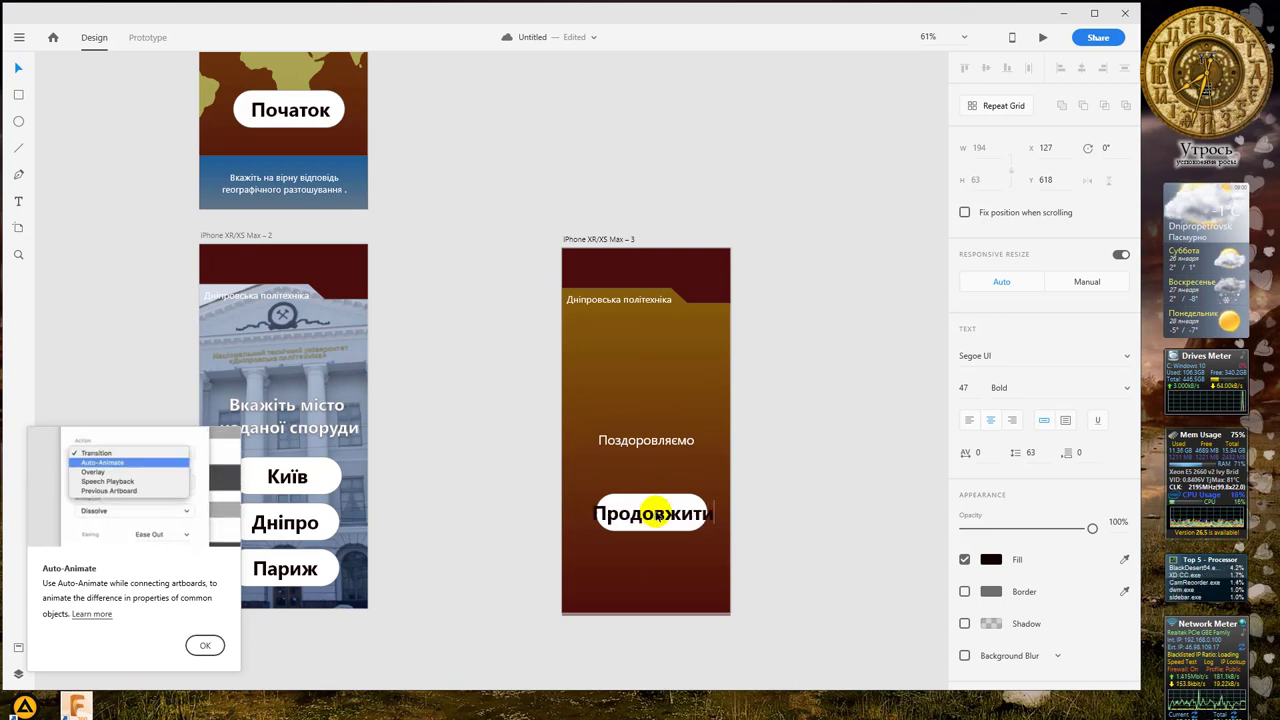
click(16, 64)
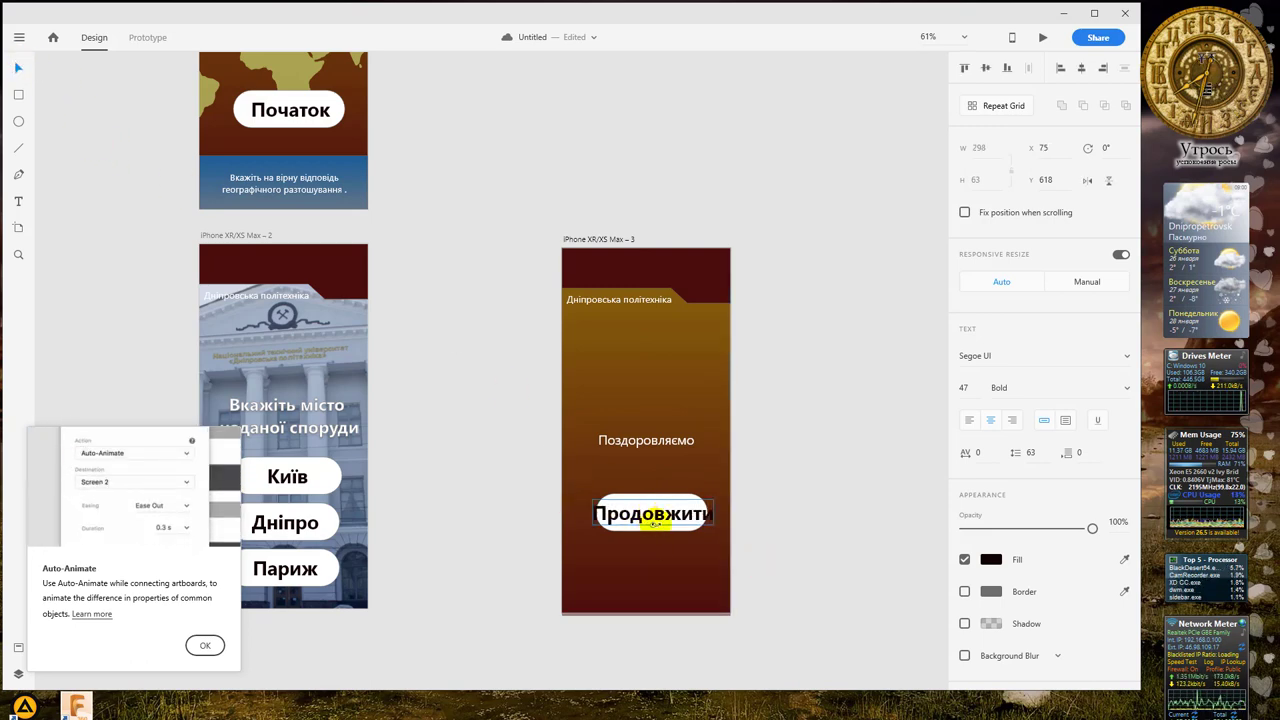
Step: Adjust the "Продовжити" label's font size to 39 so it fits inside the button
key(ctrl+shift+period)
key(ctrl+shift+period)
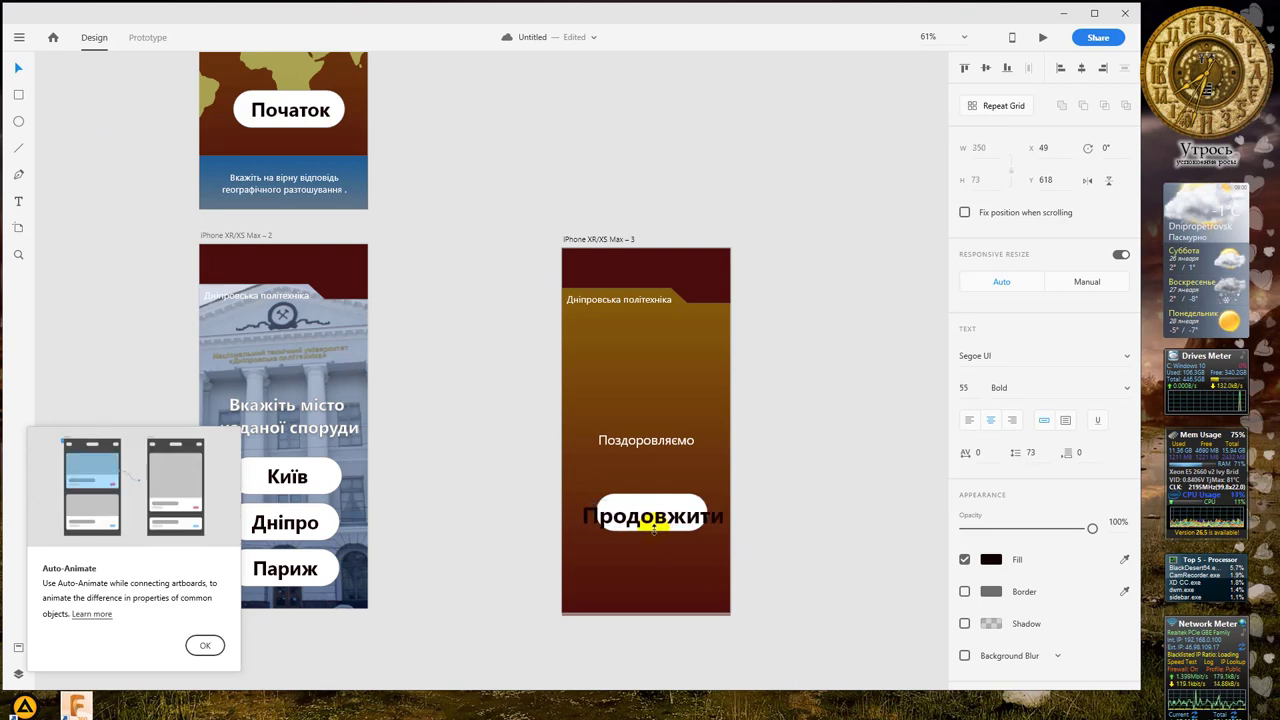
key(ctrl+shift+comma)
key(ctrl+shift+comma)
key(ctrl+shift+comma)
key(ctrl+shift+comma)
key(ctrl+shift+comma)
key(ctrl+shift+comma)
key(ctrl+shift+comma)
key(ctrl+shift+comma)
key(ctrl+shift+comma)
key(ctrl+shift+comma)
key(ctrl+shift+comma)
key(ctrl+shift+comma)
key(ctrl+shift+comma)
key(ctrl+shift+comma)
key(ctrl+shift+comma)
key(ctrl+shift+comma)
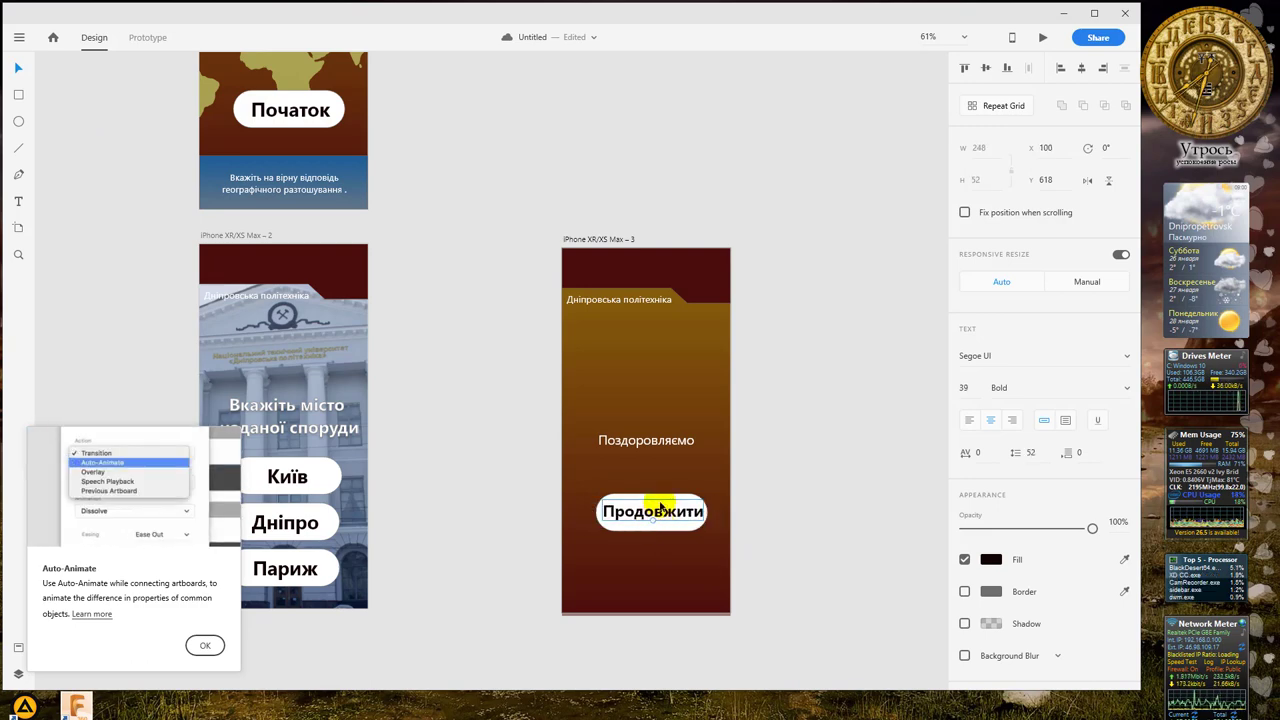
Step: Move the "Продовжити" button with its label to X 76, Y 755, and enlarge the "Поздоровляємо" text to size 40 at X 60, Y 494
click(660, 529)
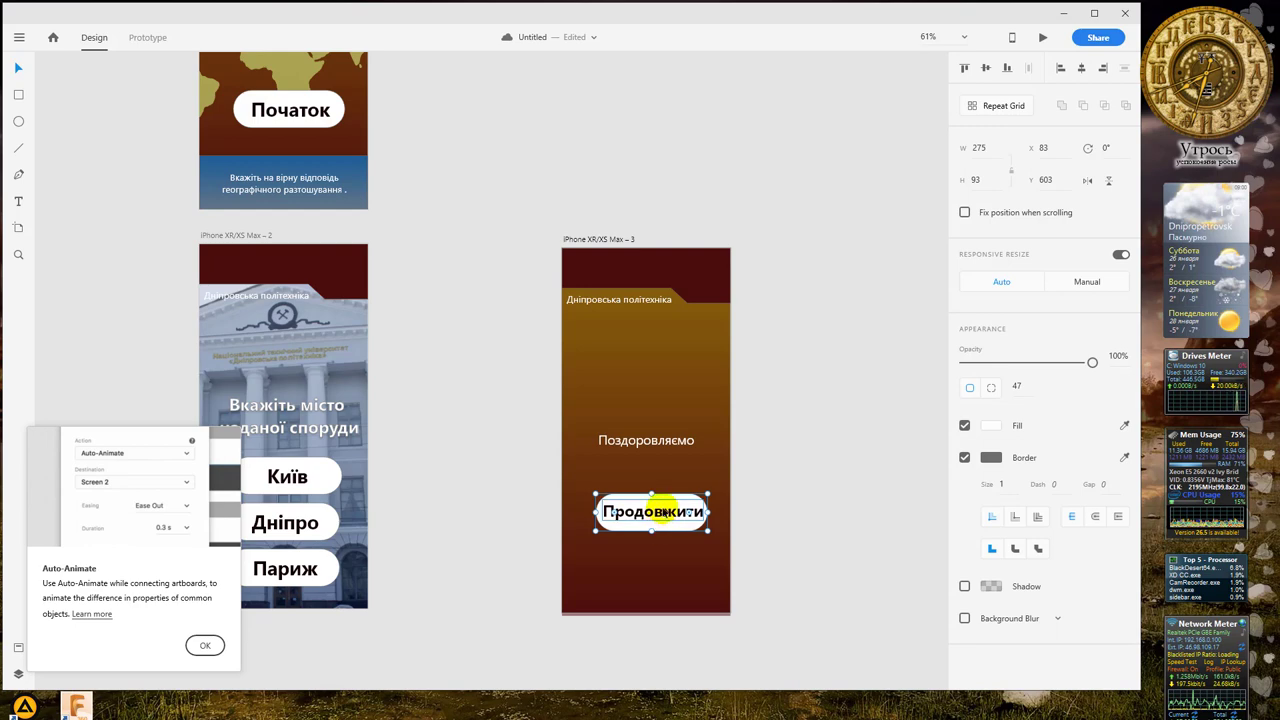
shift+click(663, 511)
drag(663, 511, 663, 573)
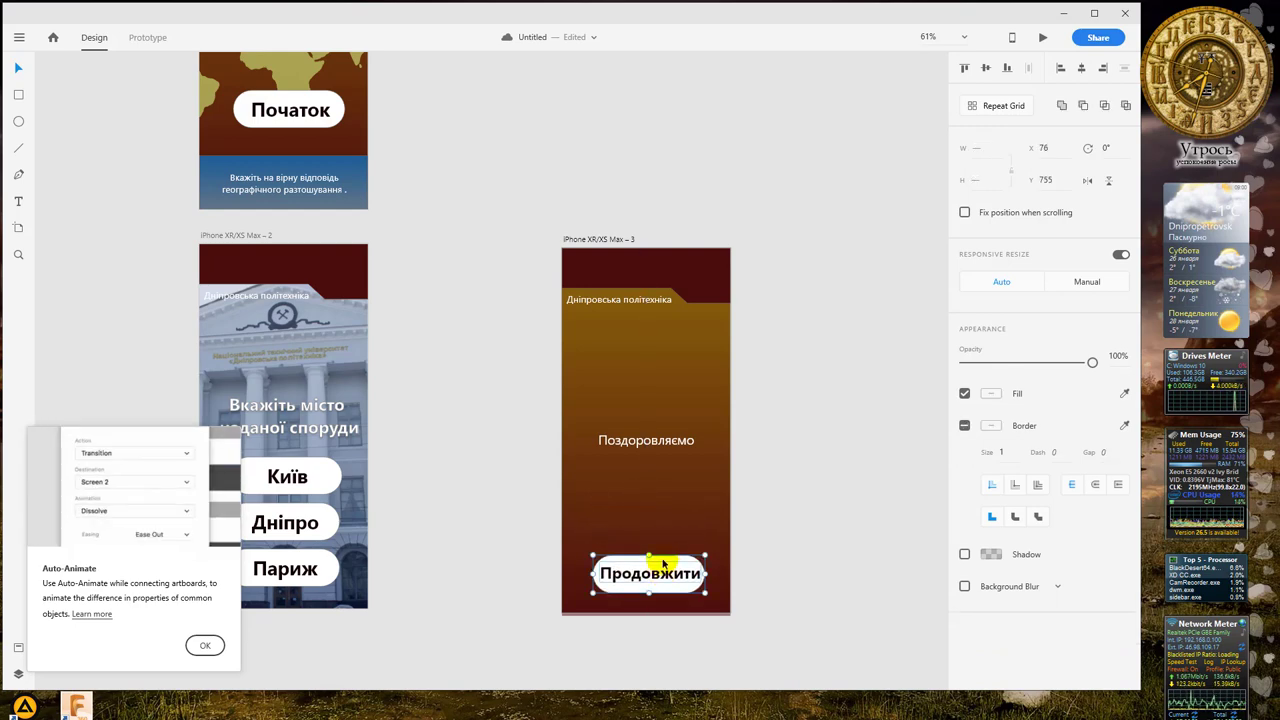
click(664, 441)
drag(666, 441, 646, 492)
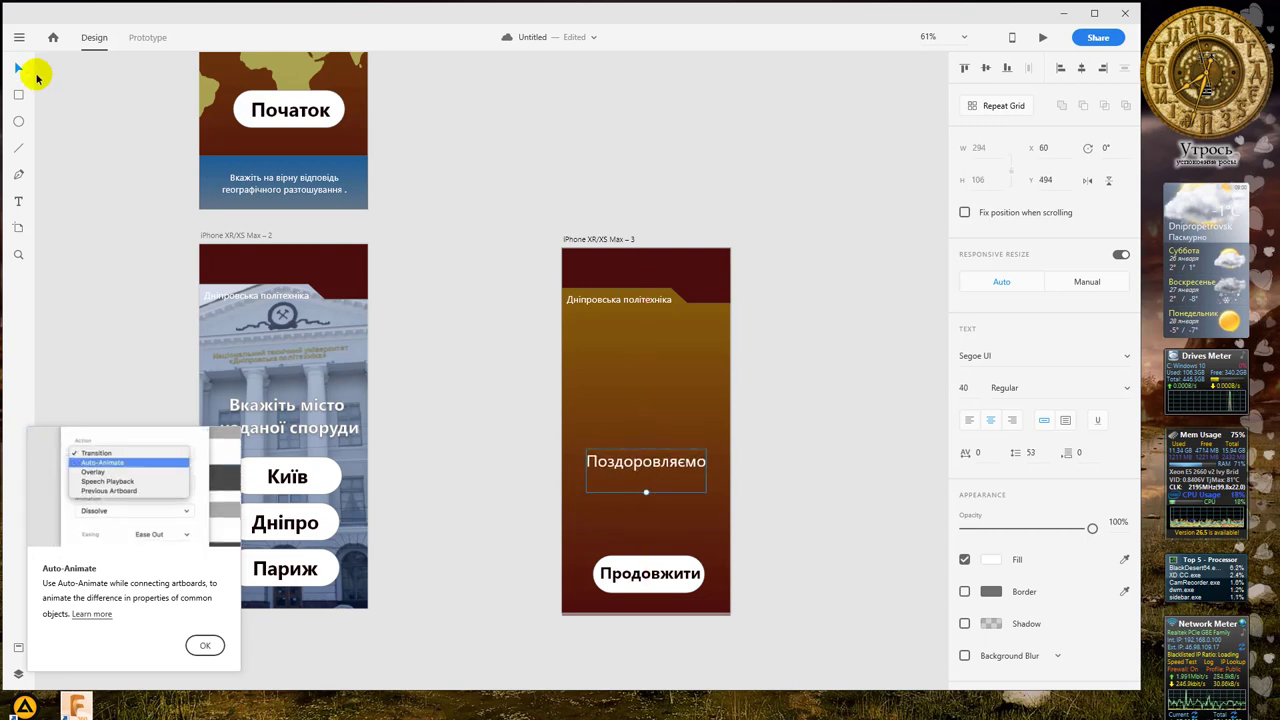
Step: Draw a white circle about 202 × 202 above the "Поздоровляємо" text at about X 113, Y 246
click(18, 121)
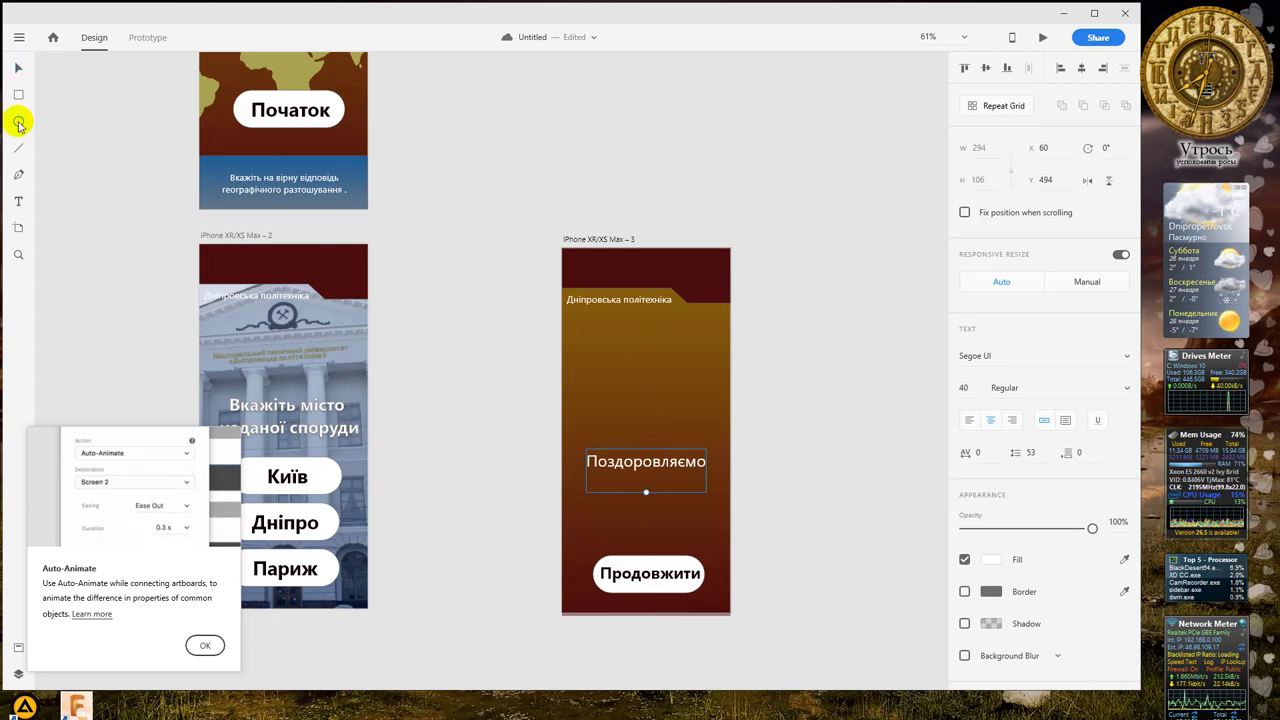
mouse_move(634, 368)
mouse_down()
mouse_move(699, 430)
mouse_move(645, 368)
mouse_up()
click(18, 67)
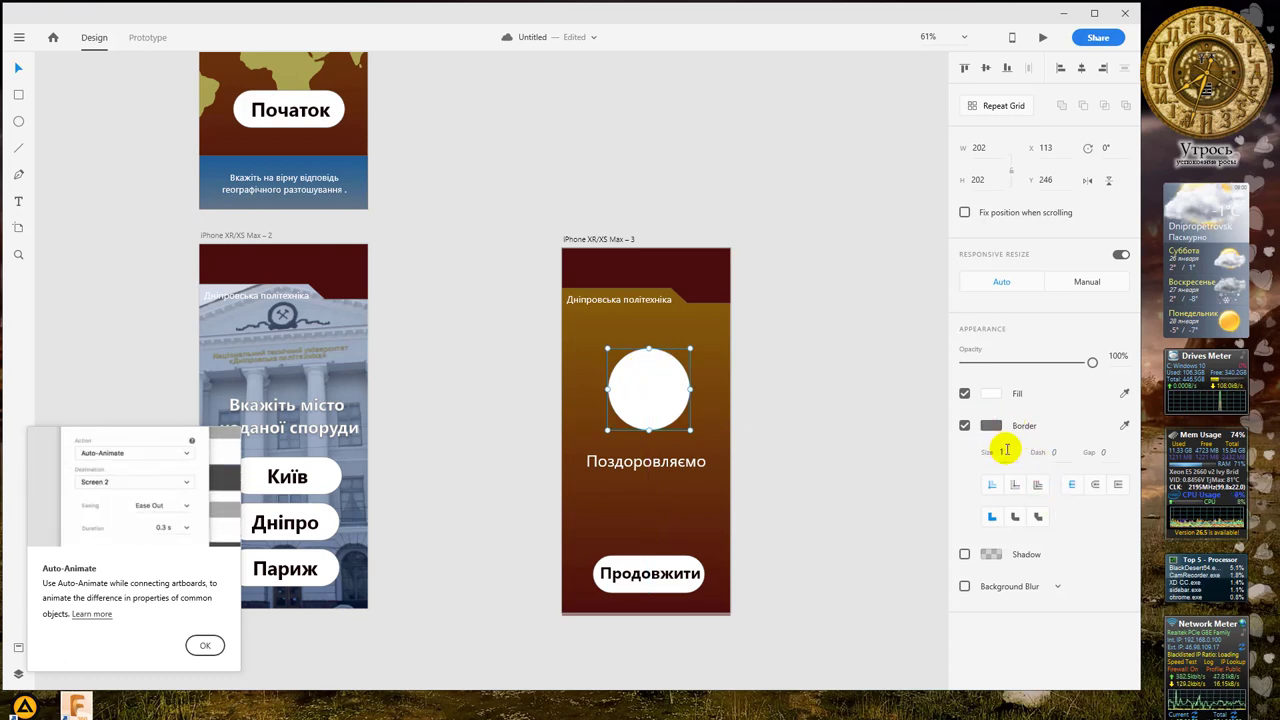
Step: Give the white circle a border of size 10 in yellow #F3C300
text(10)
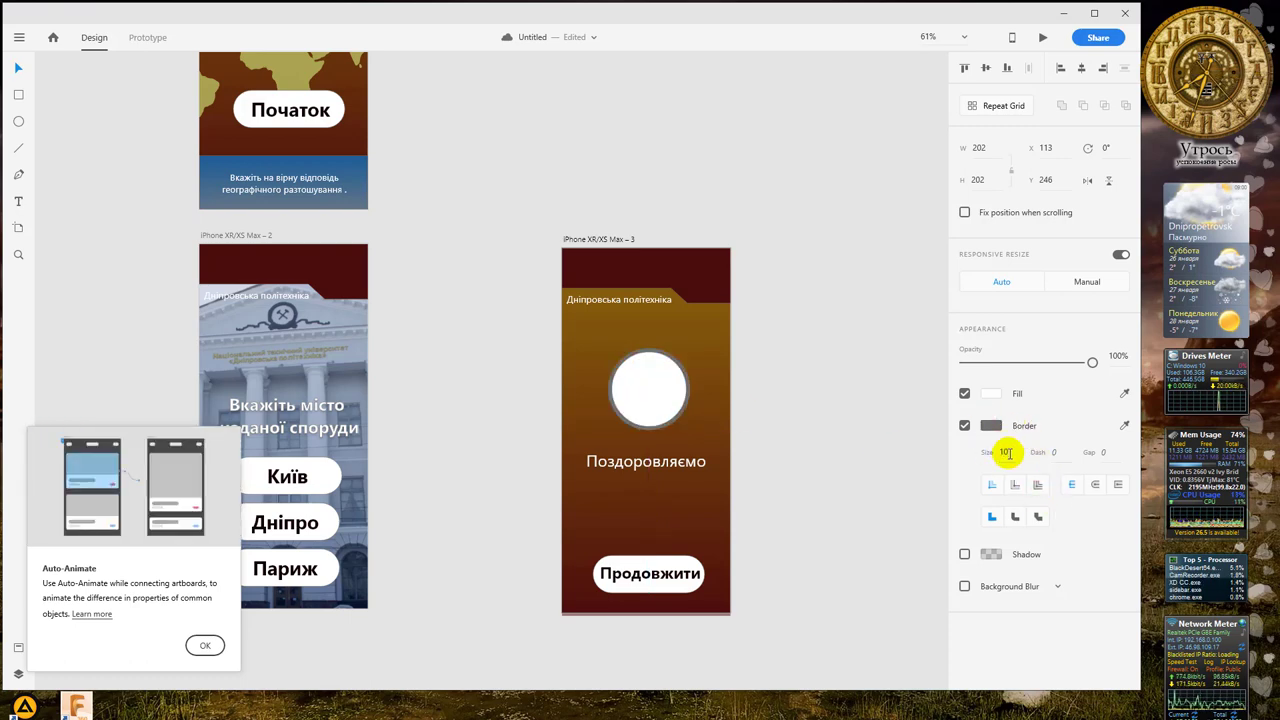
click(989, 426)
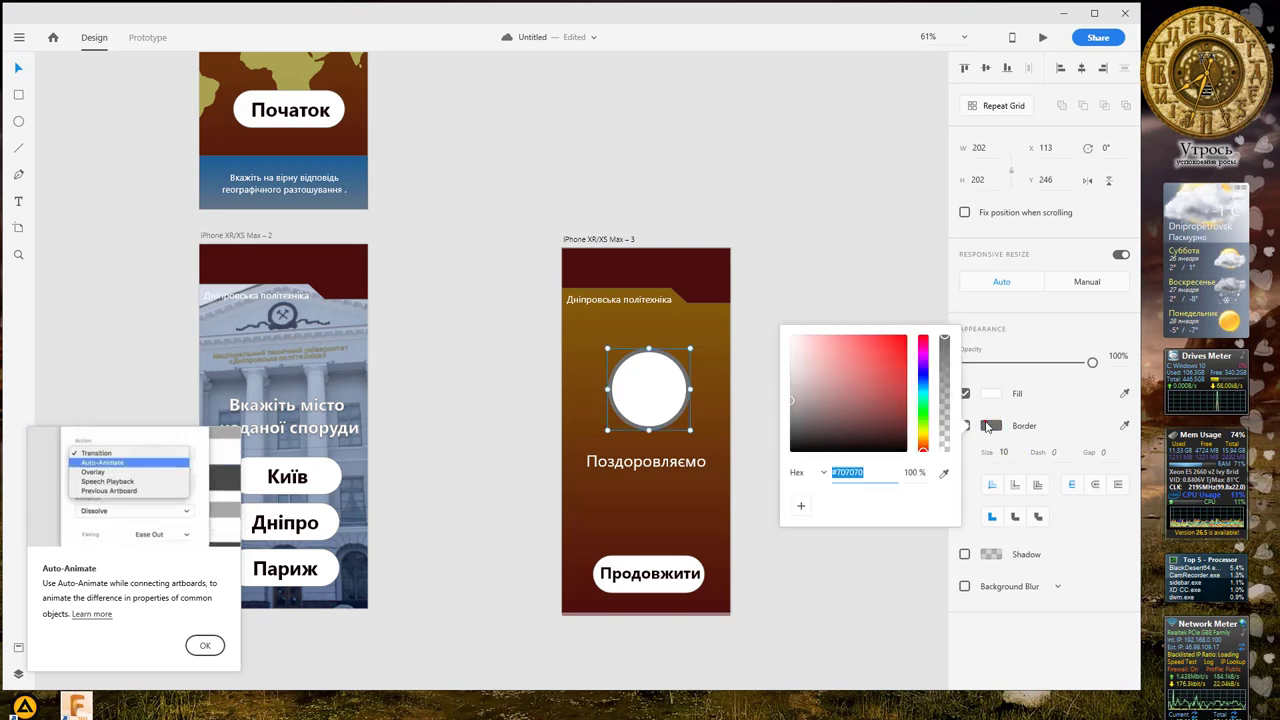
click(923, 441)
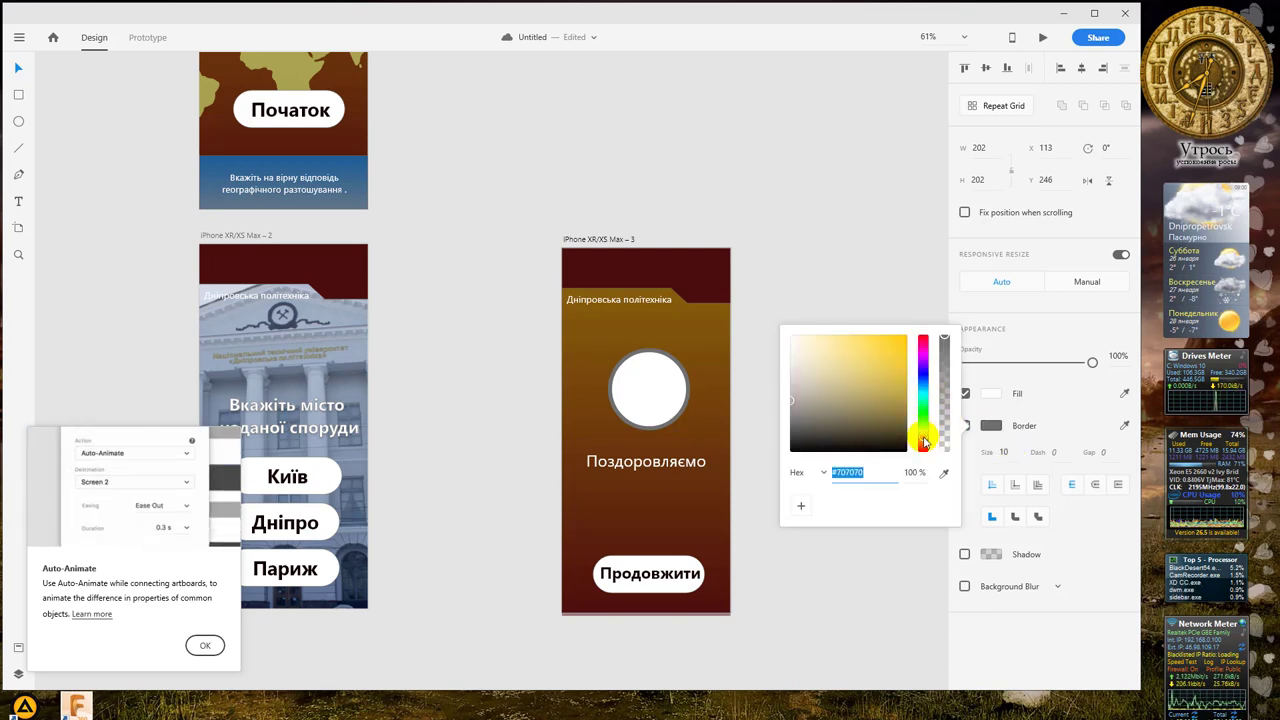
drag(886, 400, 941, 345)
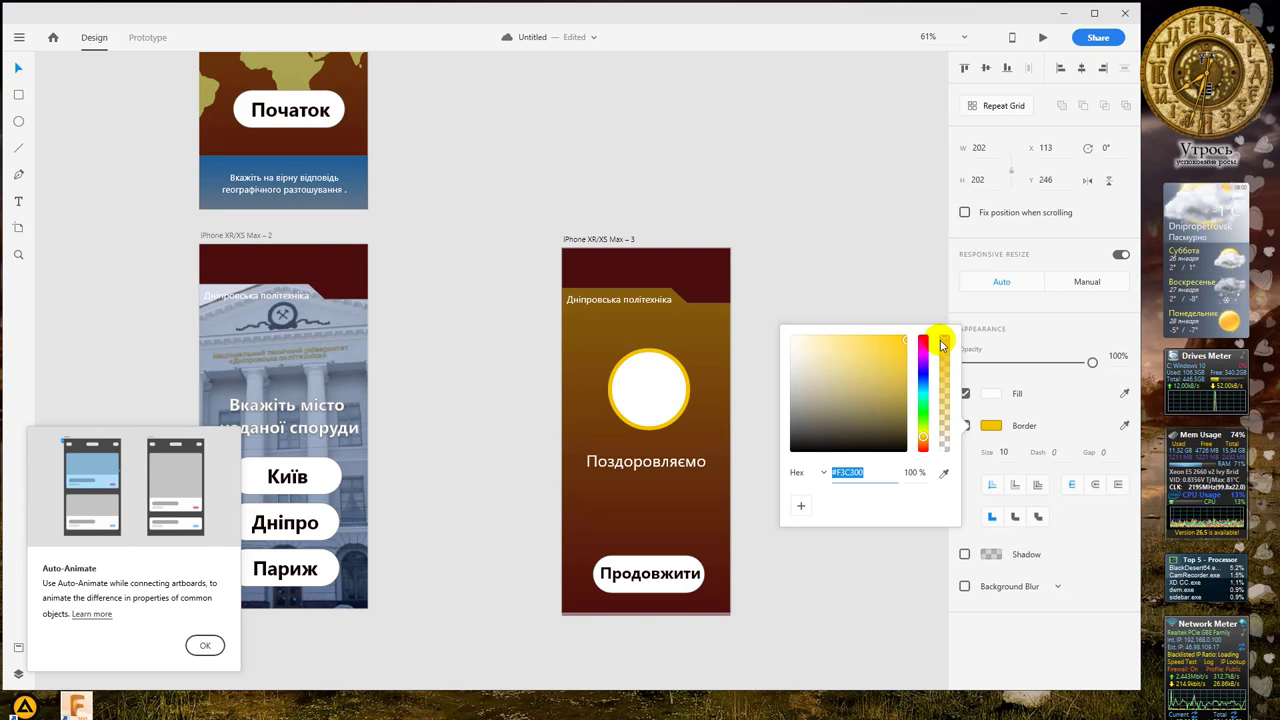
click(958, 525)
click(670, 372)
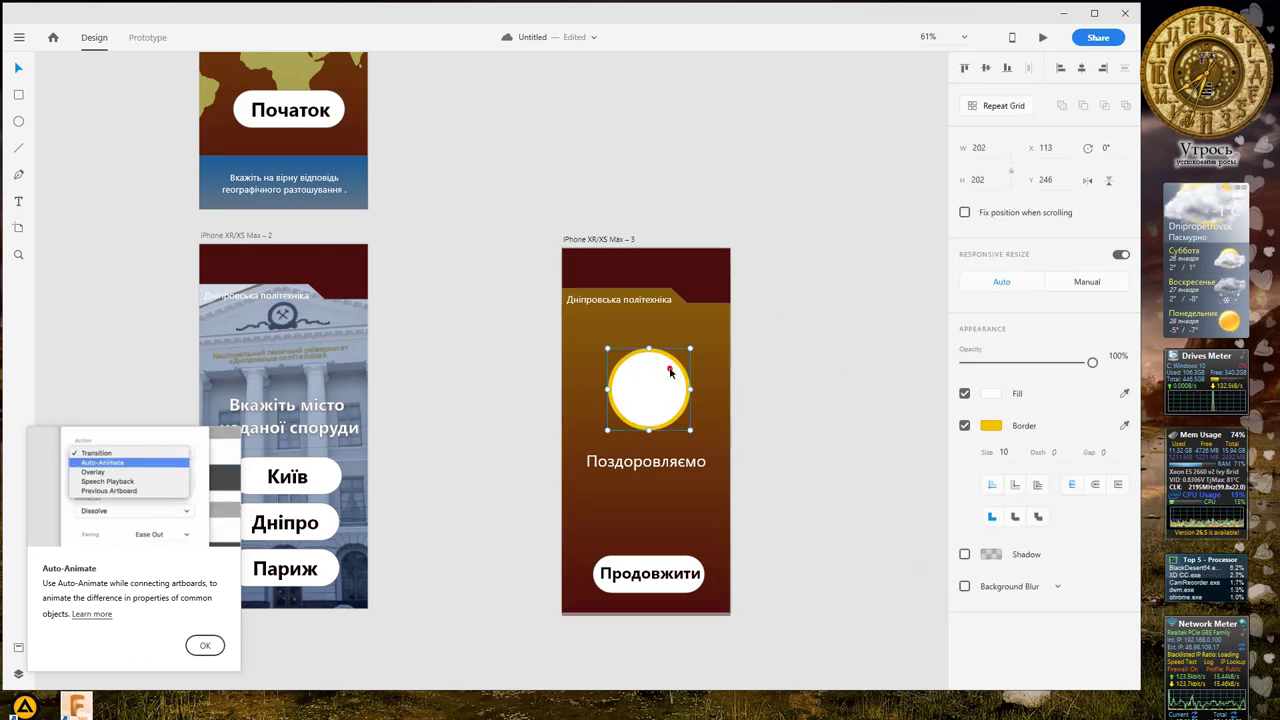
Step: Draw a check mark with the Pen tool over the white circle, from about X 167, Y 316 through X 221, Y 370 to X 349, Y 241
click(20, 175)
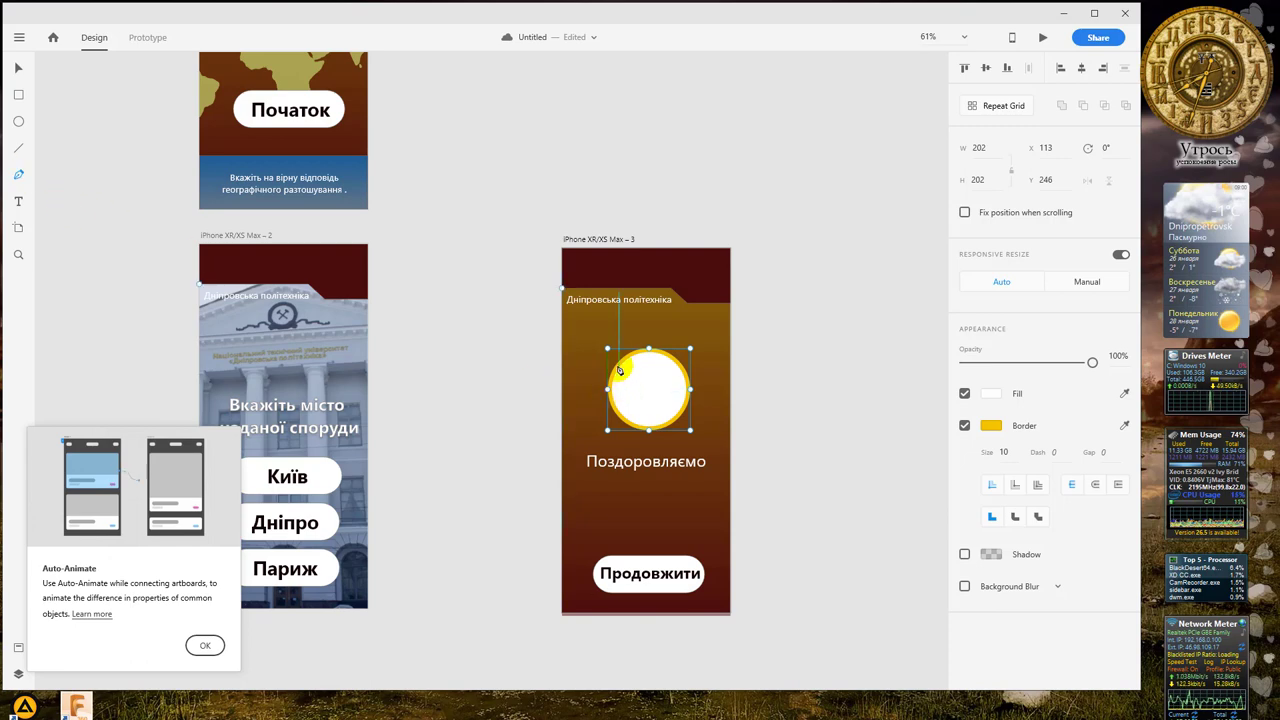
click(630, 380)
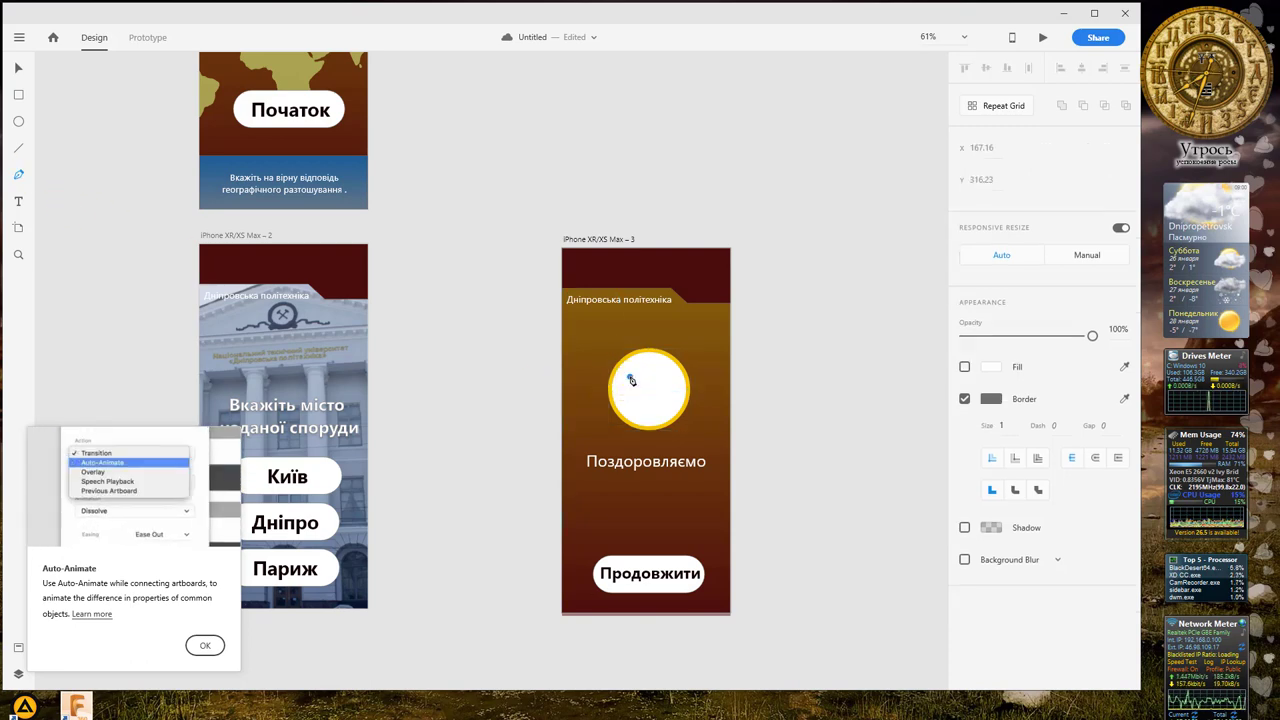
click(651, 400)
click(704, 345)
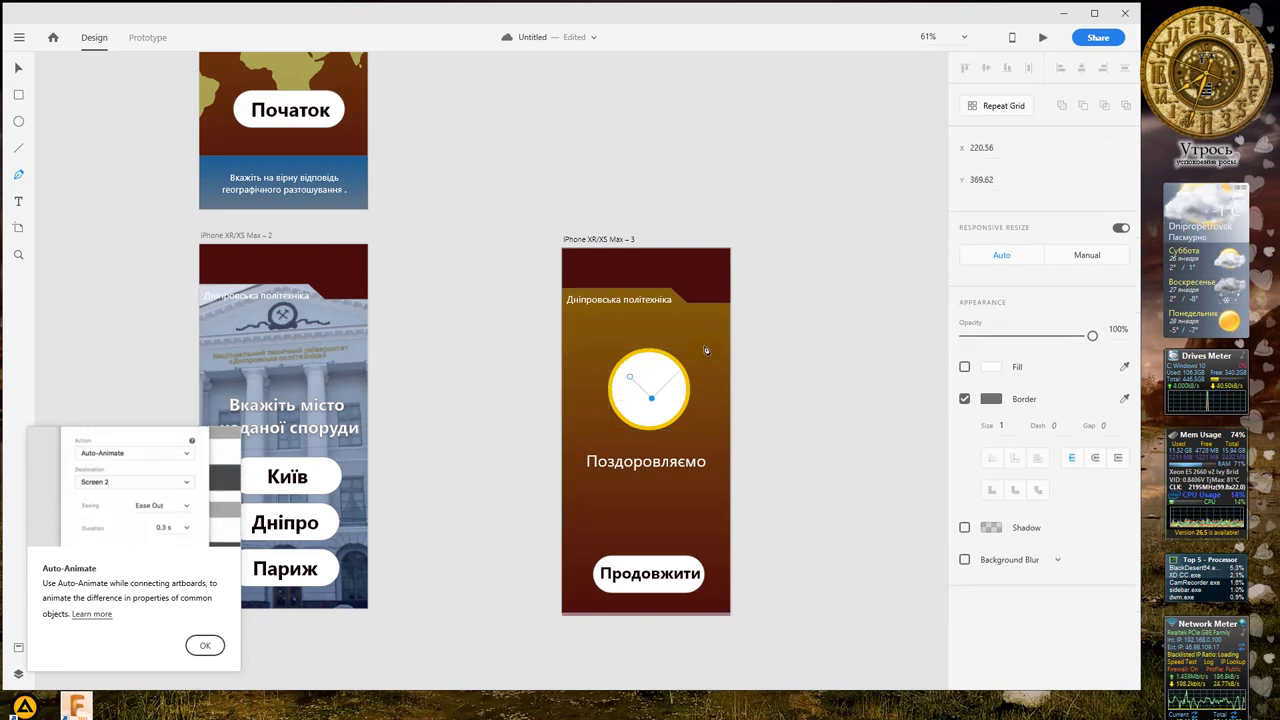
right_click(797, 389)
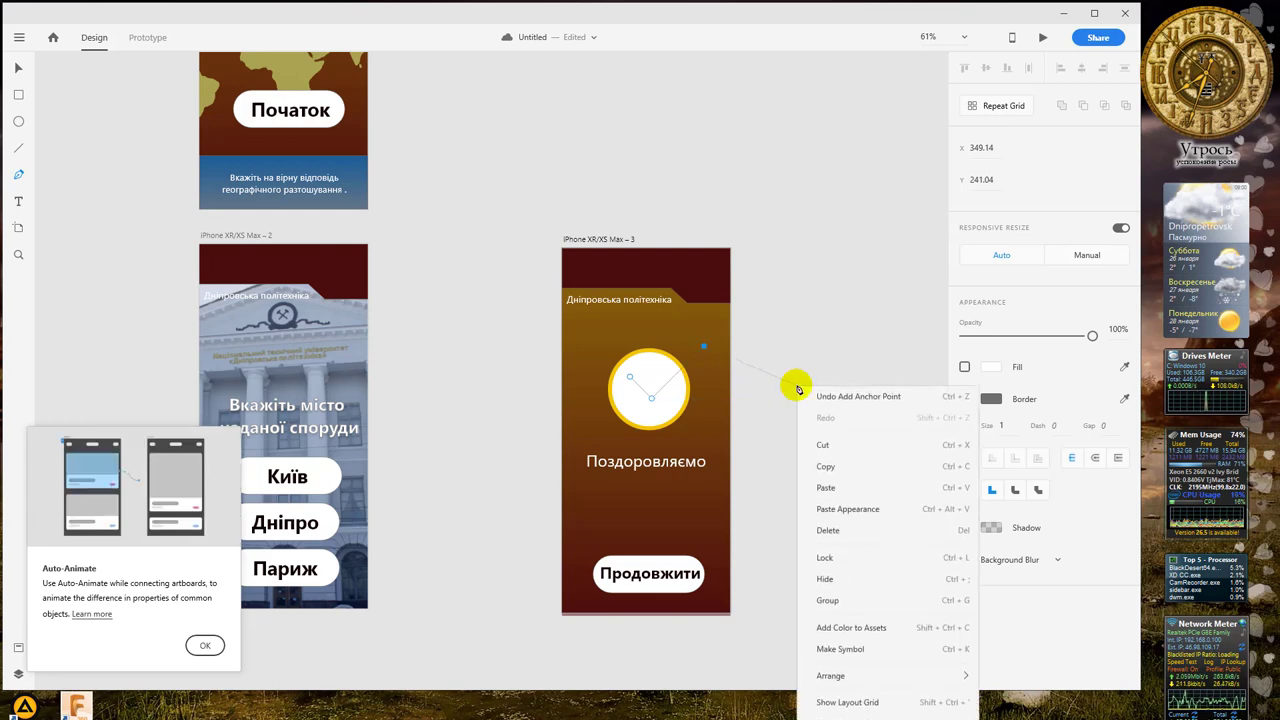
click(780, 328)
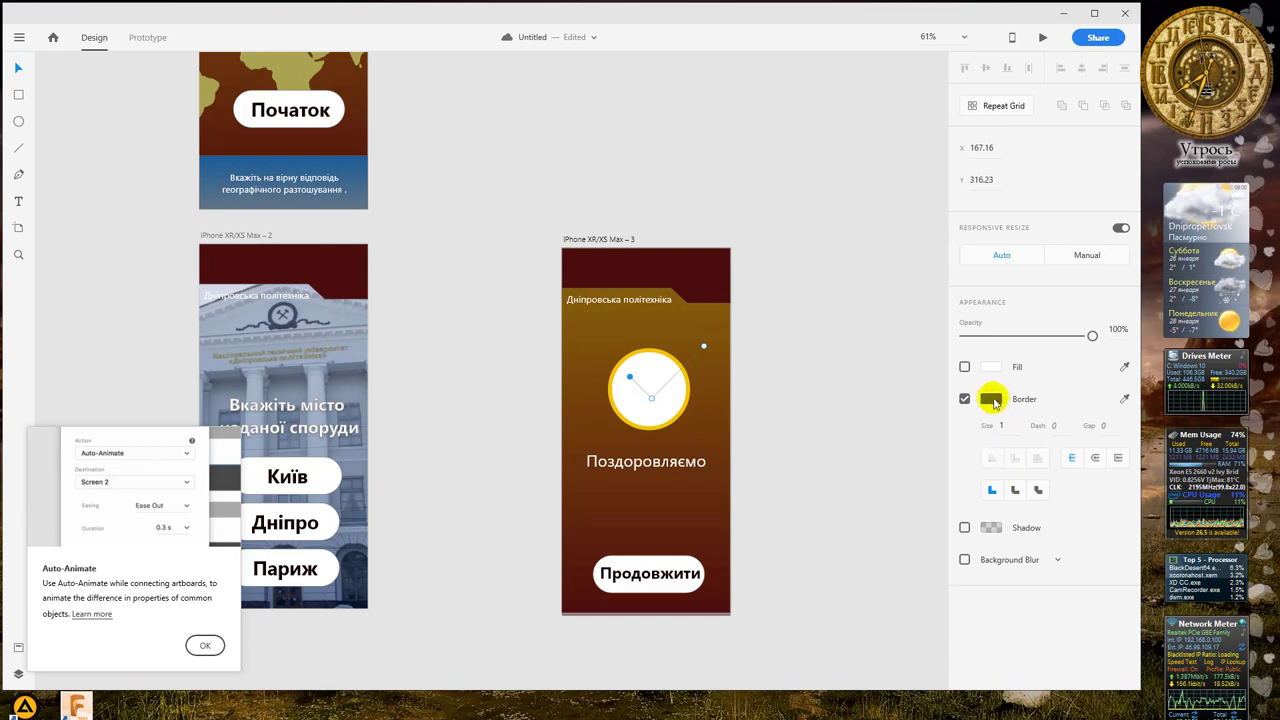
Step: Give the check mark a border of size 10 in yellow #EBC323
click(1004, 425)
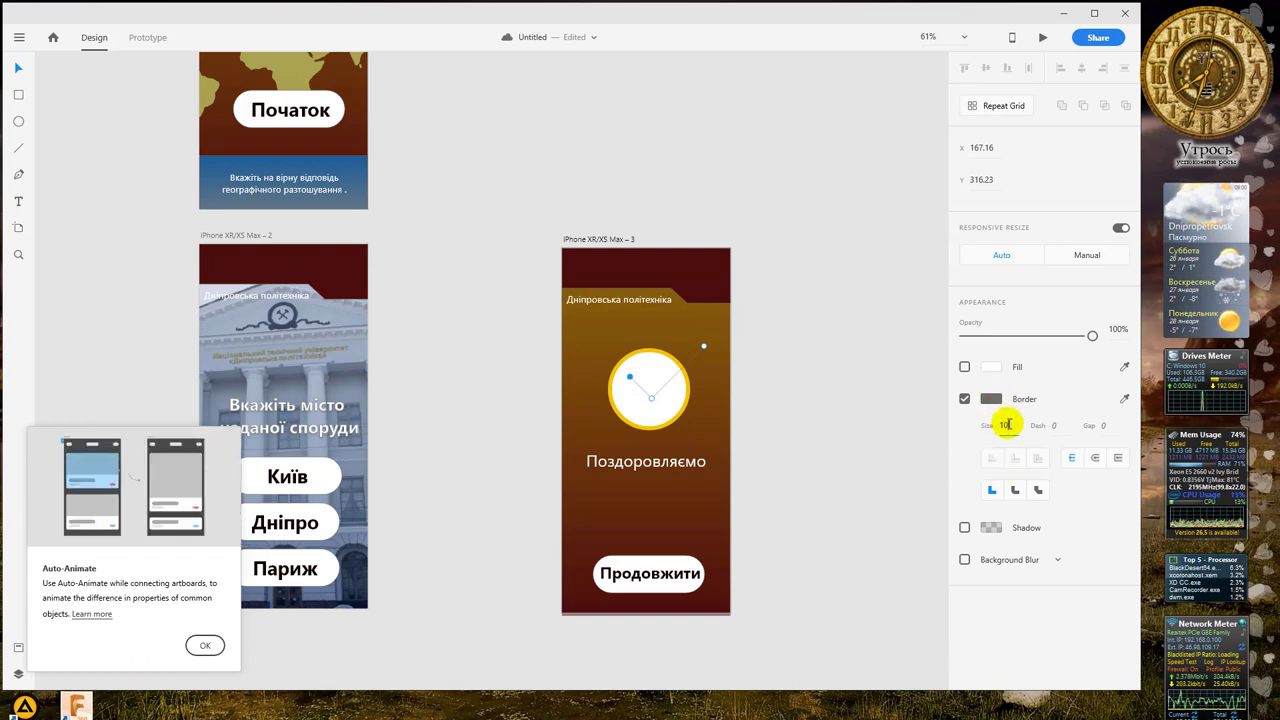
text(10)
click(990, 398)
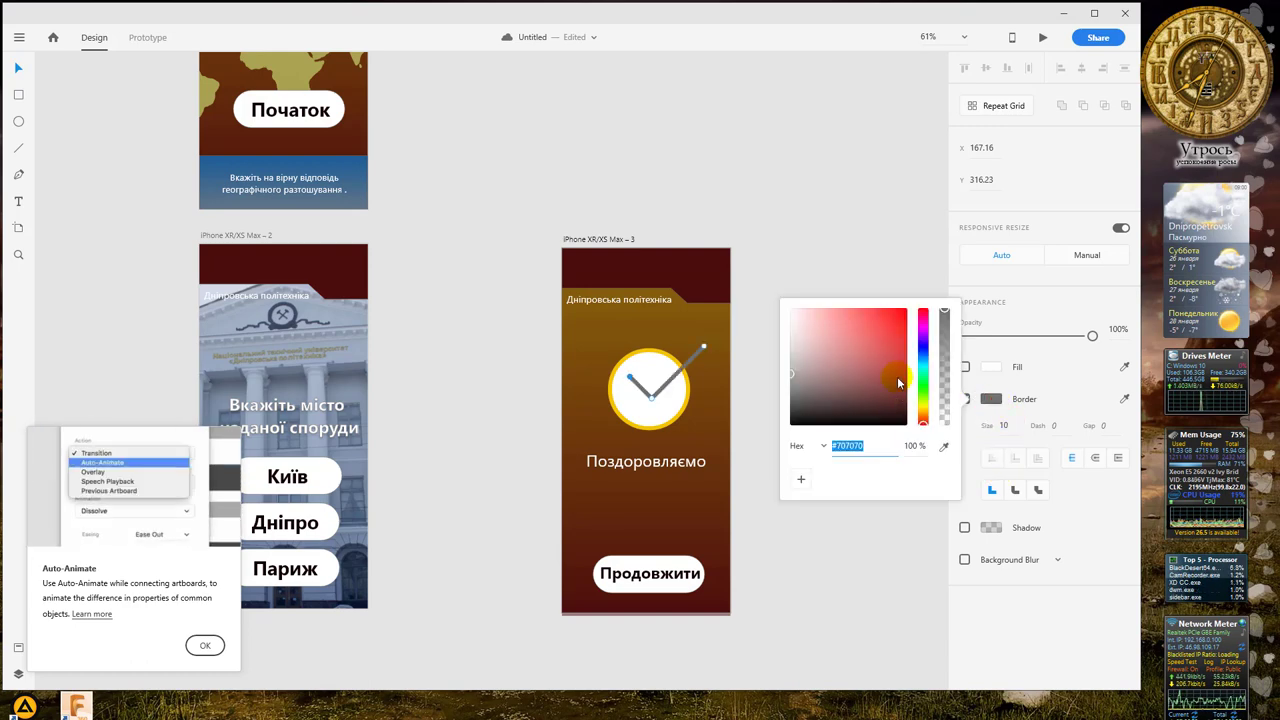
click(901, 350)
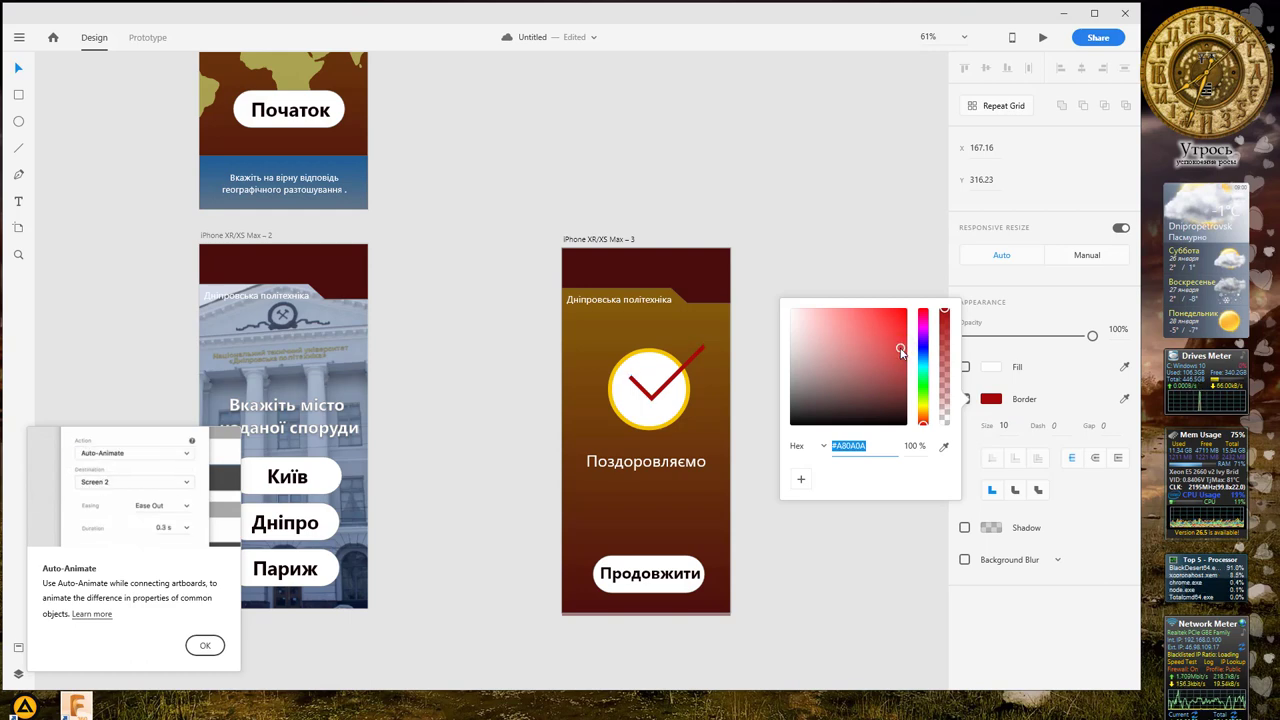
mouse_move(901, 352)
mouse_down()
mouse_move(894, 393)
mouse_move(920, 413)
mouse_move(922, 398)
mouse_move(896, 393)
mouse_move(924, 415)
mouse_up()
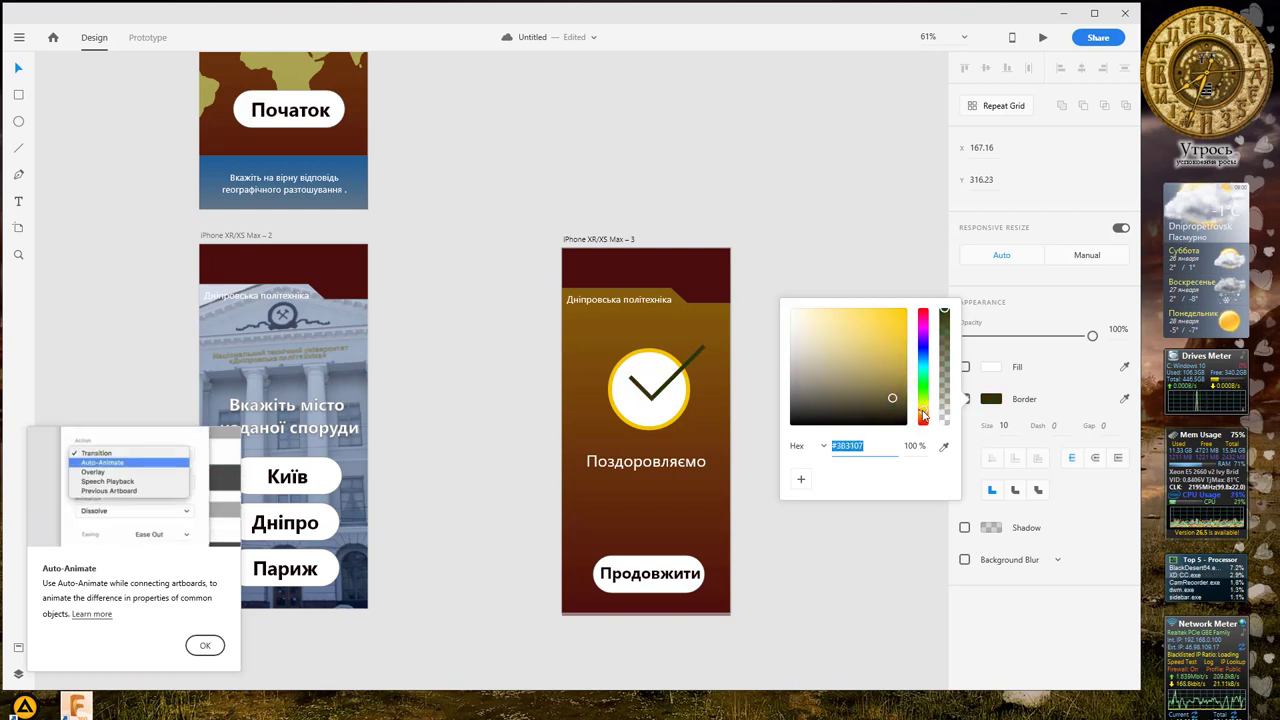
mouse_move(883, 362)
mouse_down()
mouse_move(894, 306)
mouse_move(883, 329)
mouse_move(892, 322)
mouse_up()
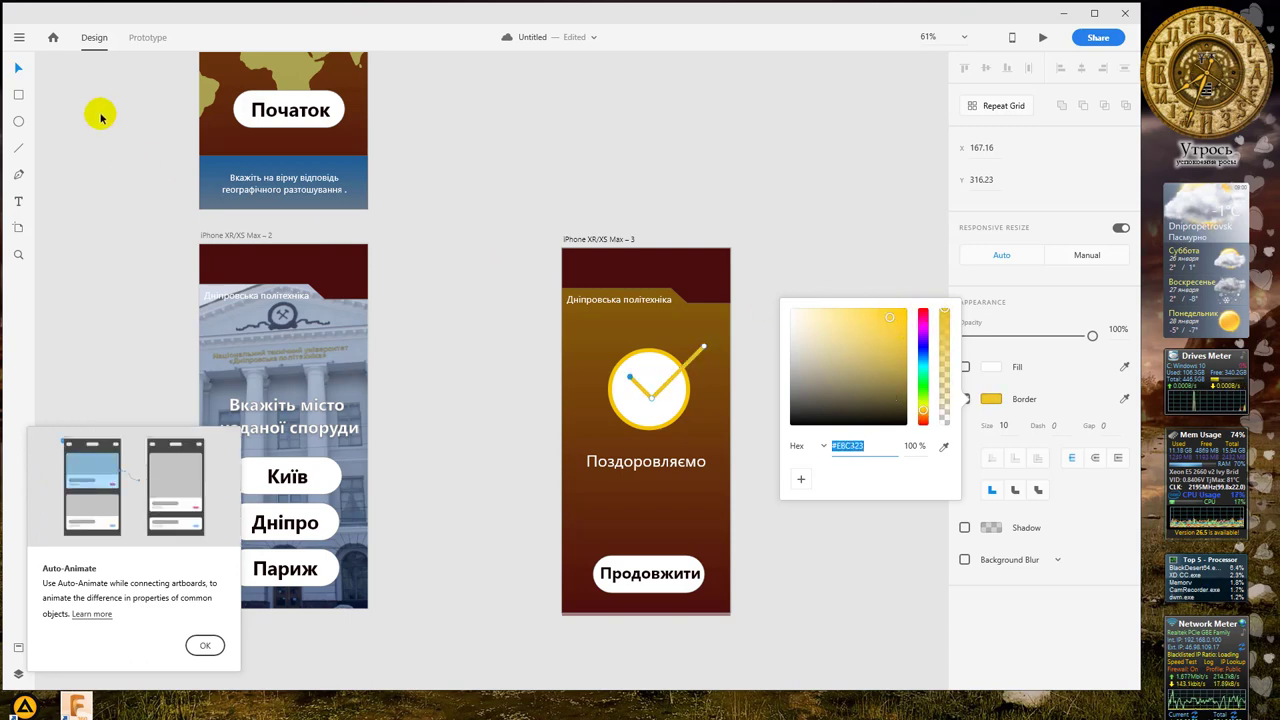
Step: Thicken the check mark by setting its border size to 20
click(19, 68)
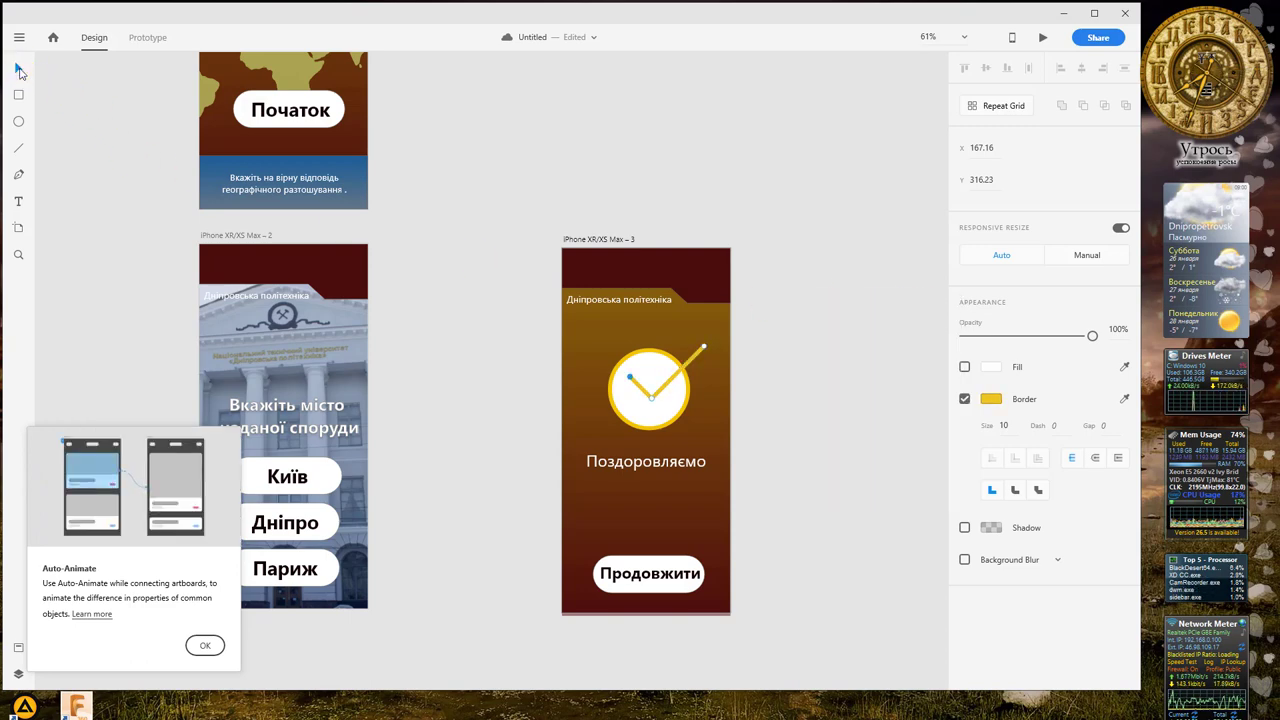
drag(658, 394, 655, 385)
click(676, 400)
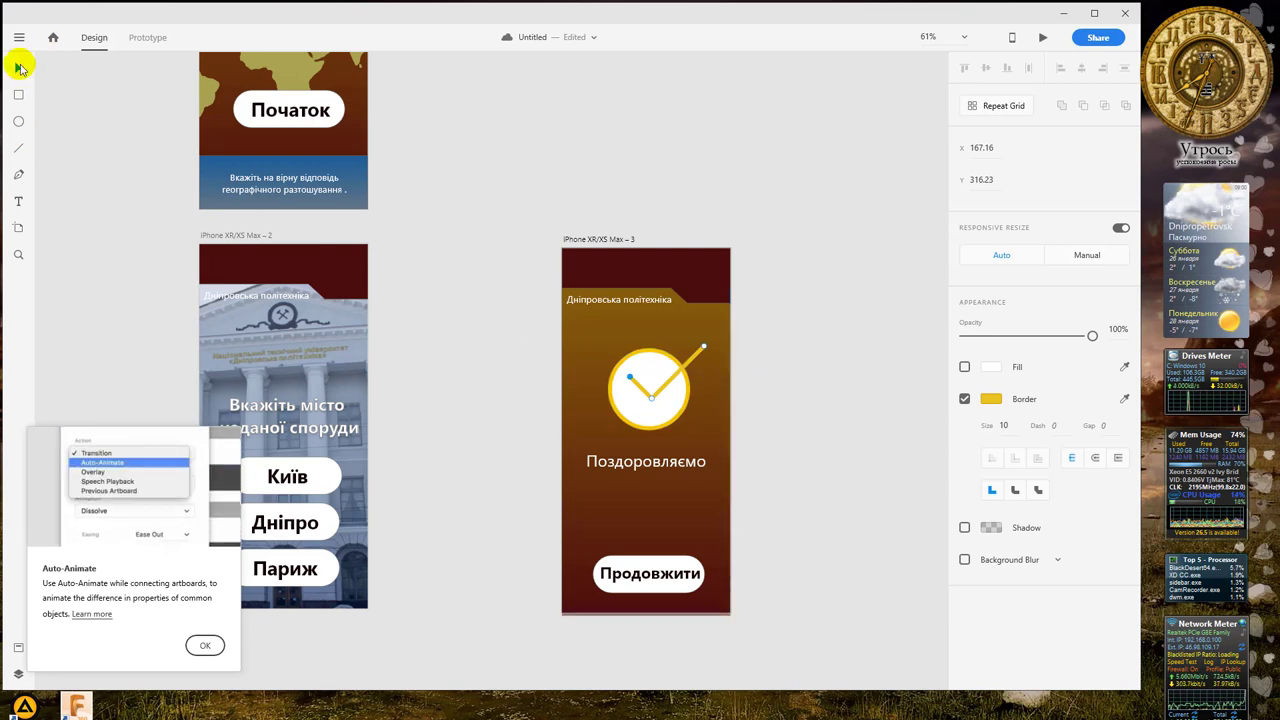
click(652, 401)
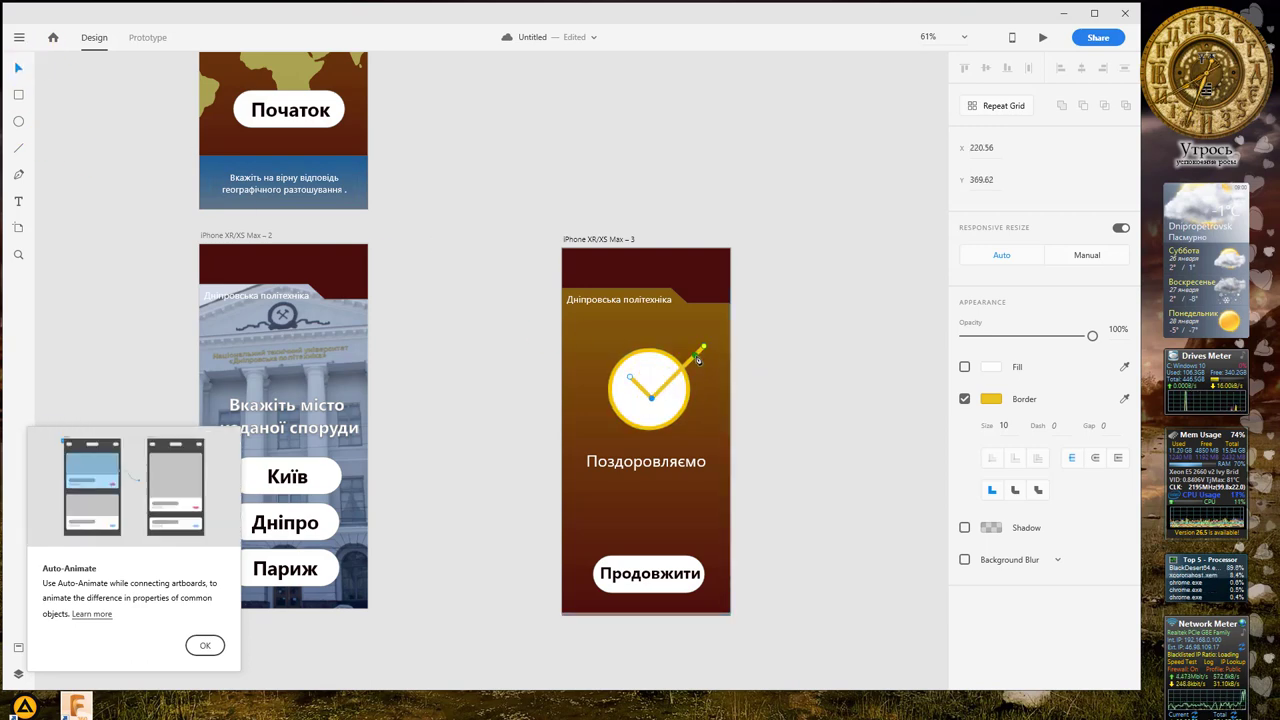
click(637, 385)
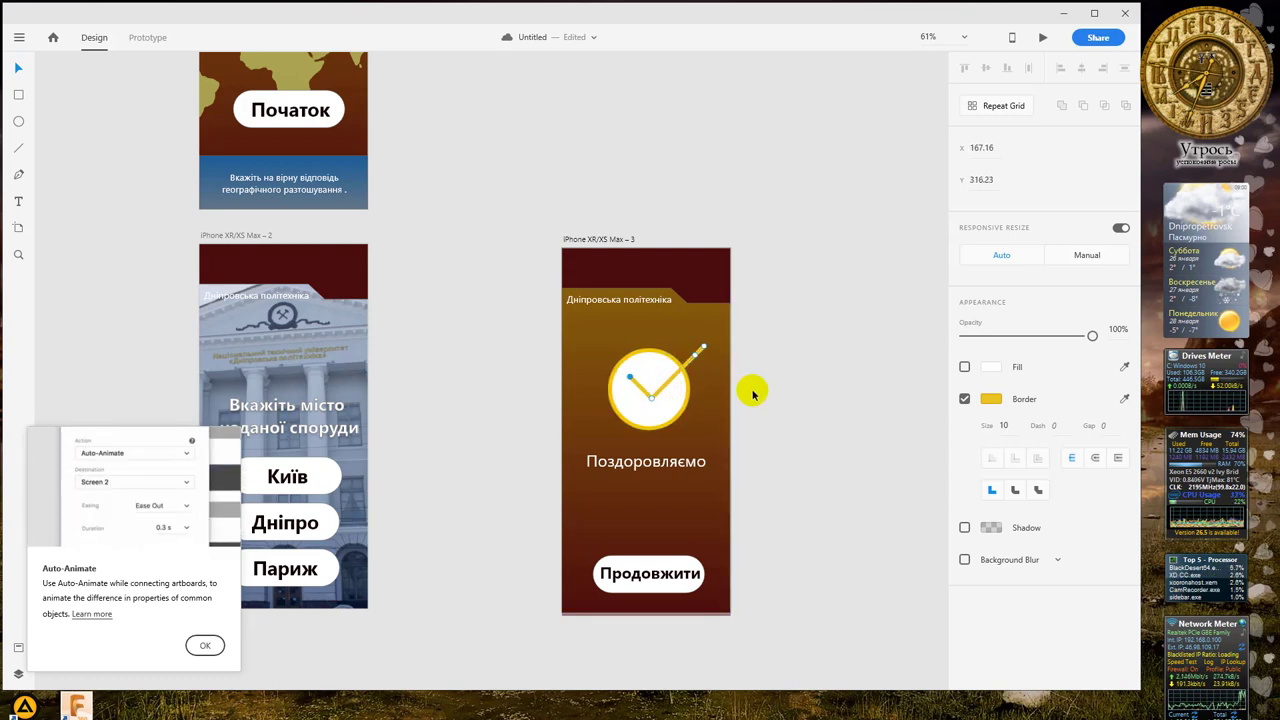
drag(1011, 425, 969, 428)
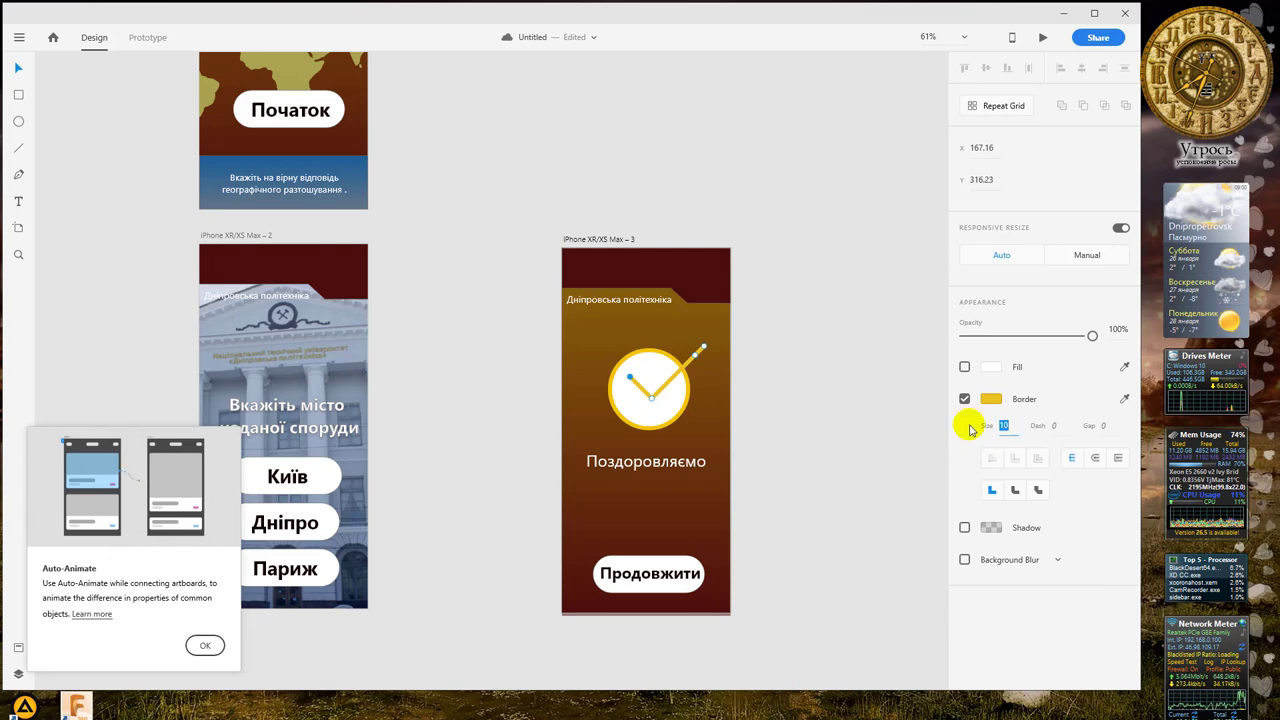
key(Return)
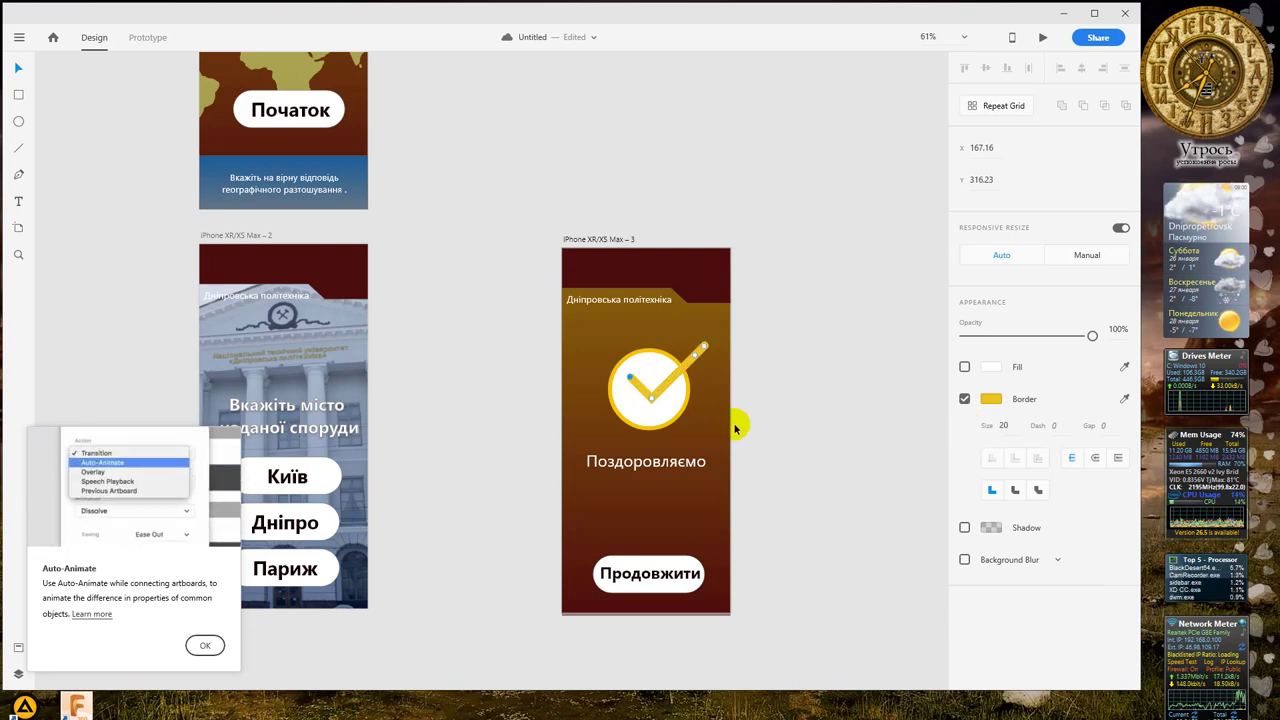
Step: Duplicate the iPhone XR/XS Max – 3 artboard and place the copy beside it at about X 1443, Y 996
click(600, 240)
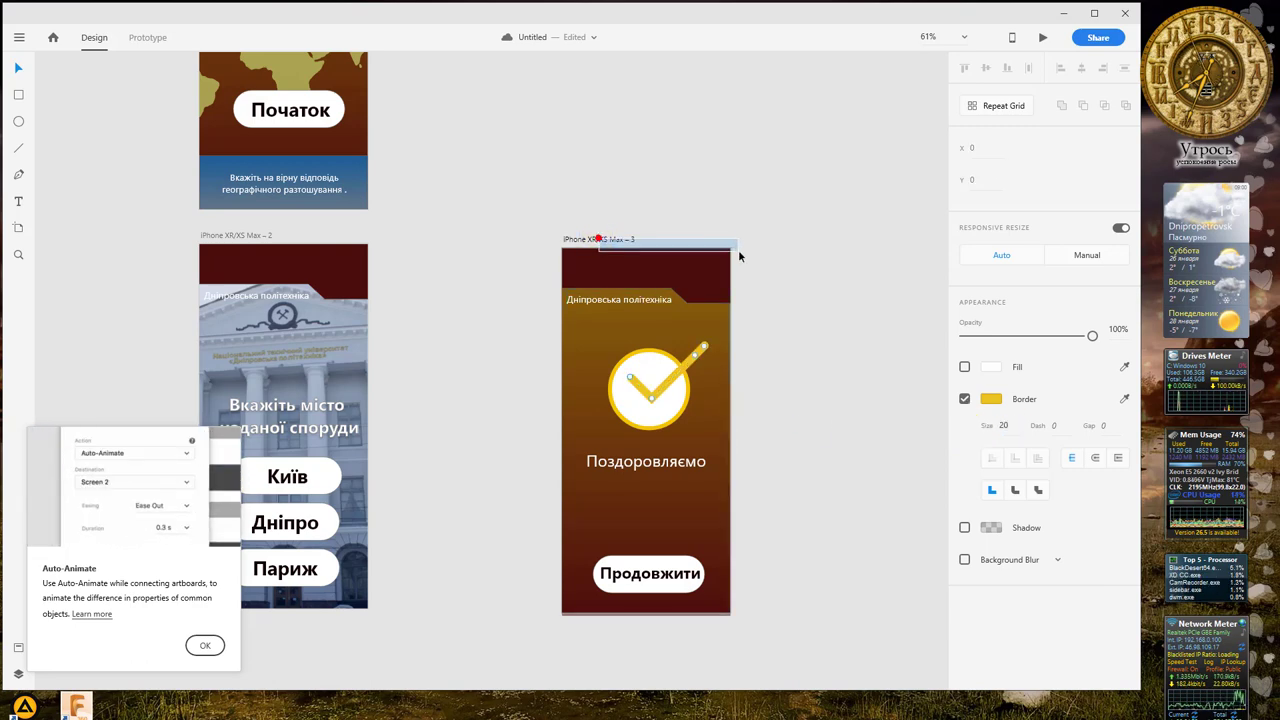
click(608, 240)
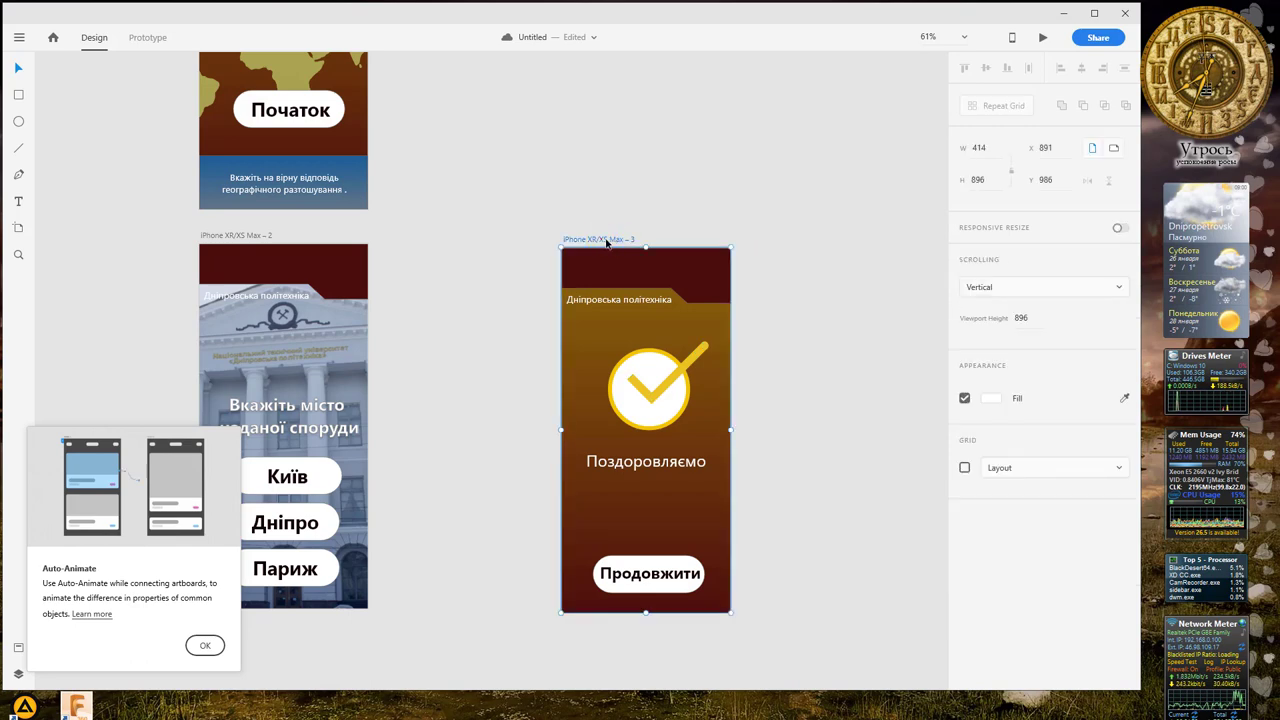
drag(605, 242, 823, 243)
drag(765, 311, 506, 299)
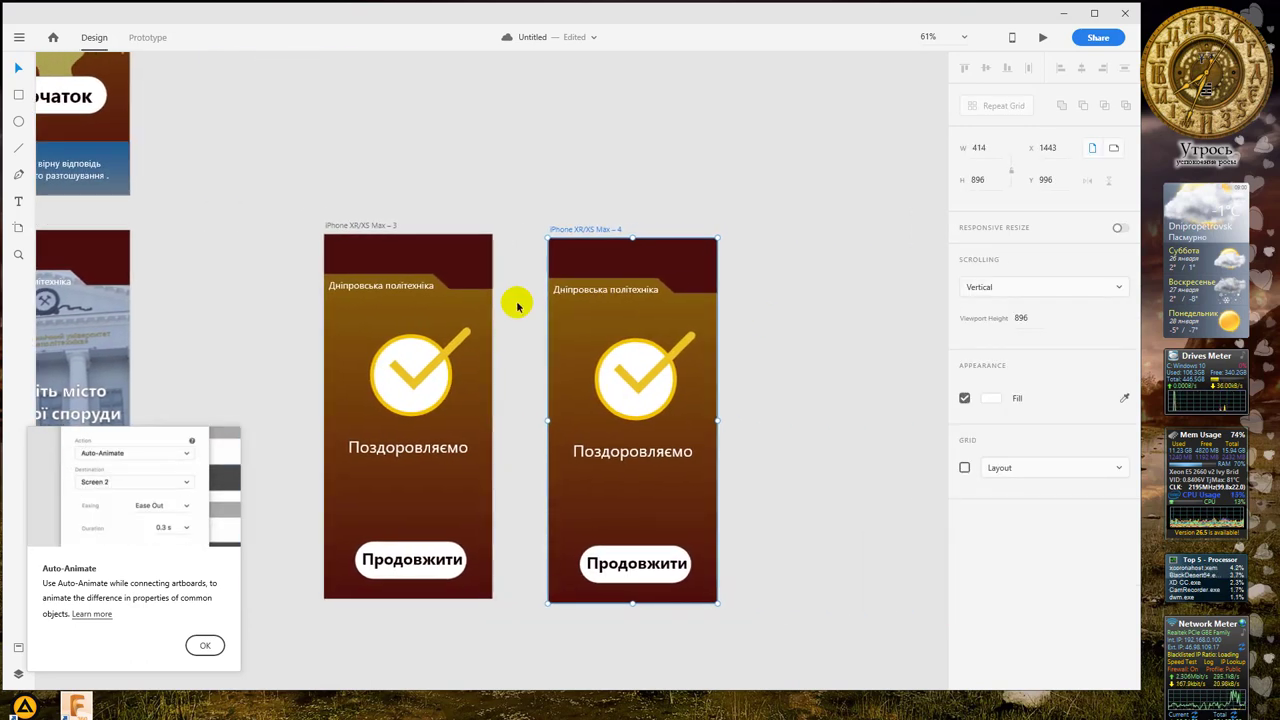
Step: Delete the check mark on the duplicated artboard and try to draw a line in its circle with the Line tool
click(654, 371)
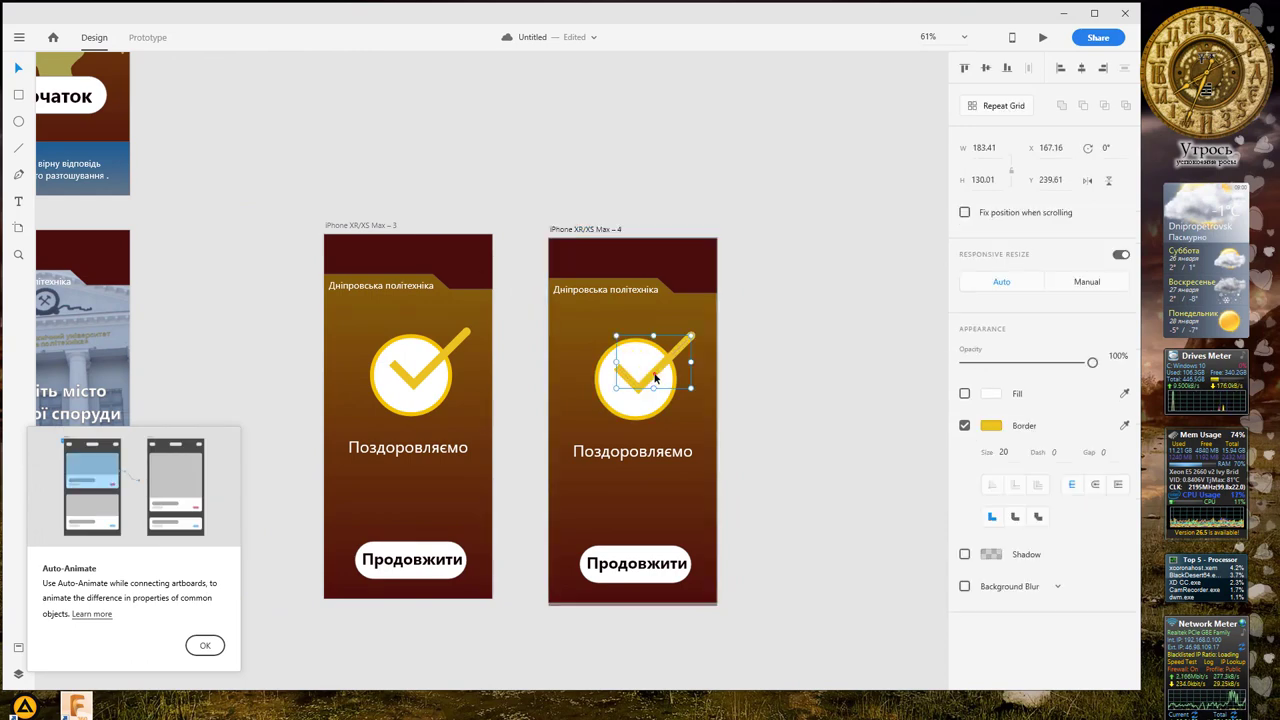
key(Delete)
click(18, 150)
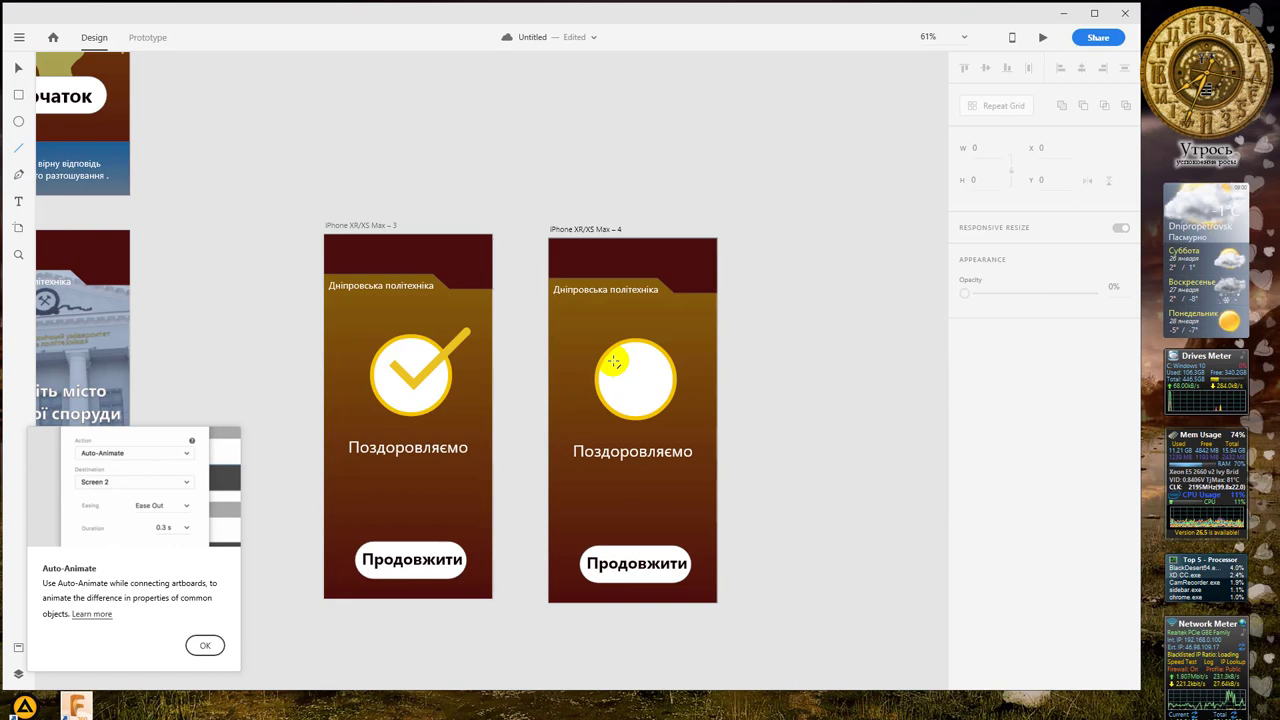
drag(636, 380, 534, 360)
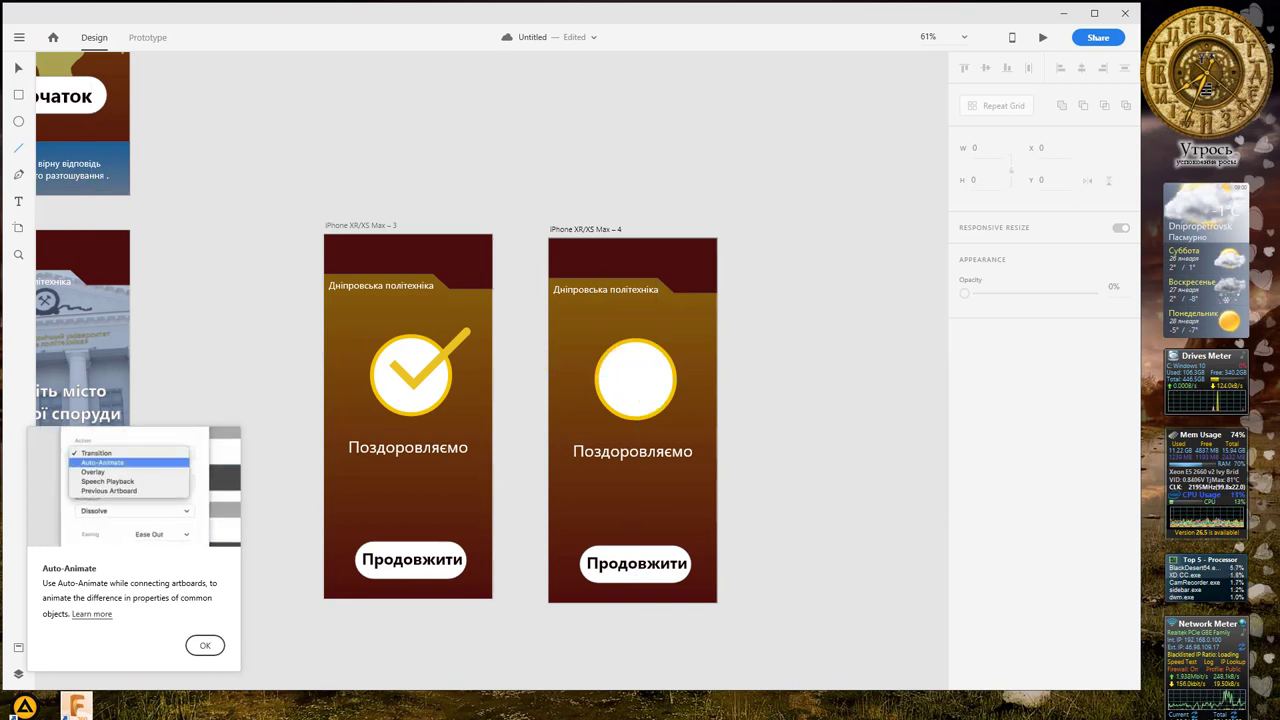
Step: Draw a diagonal Pen line across the copied artboard's white circle, from about X 157, Y 301 down to its lower-right part
click(20, 173)
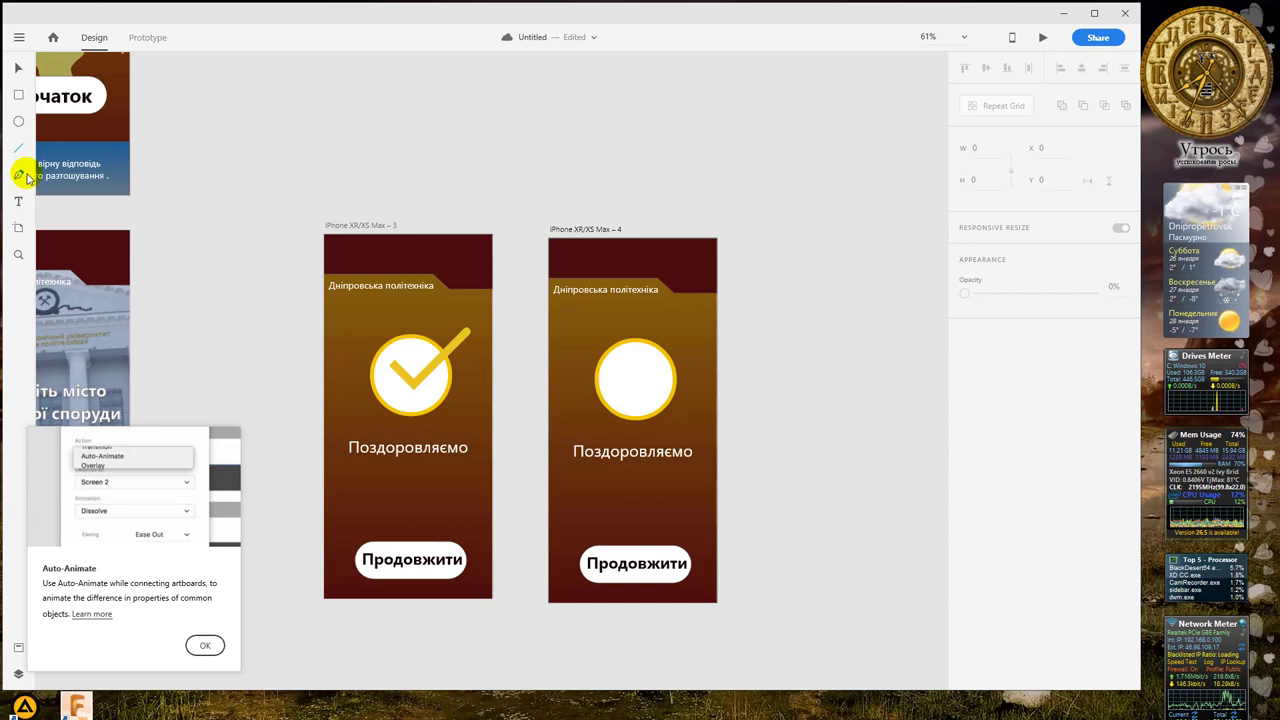
click(612, 360)
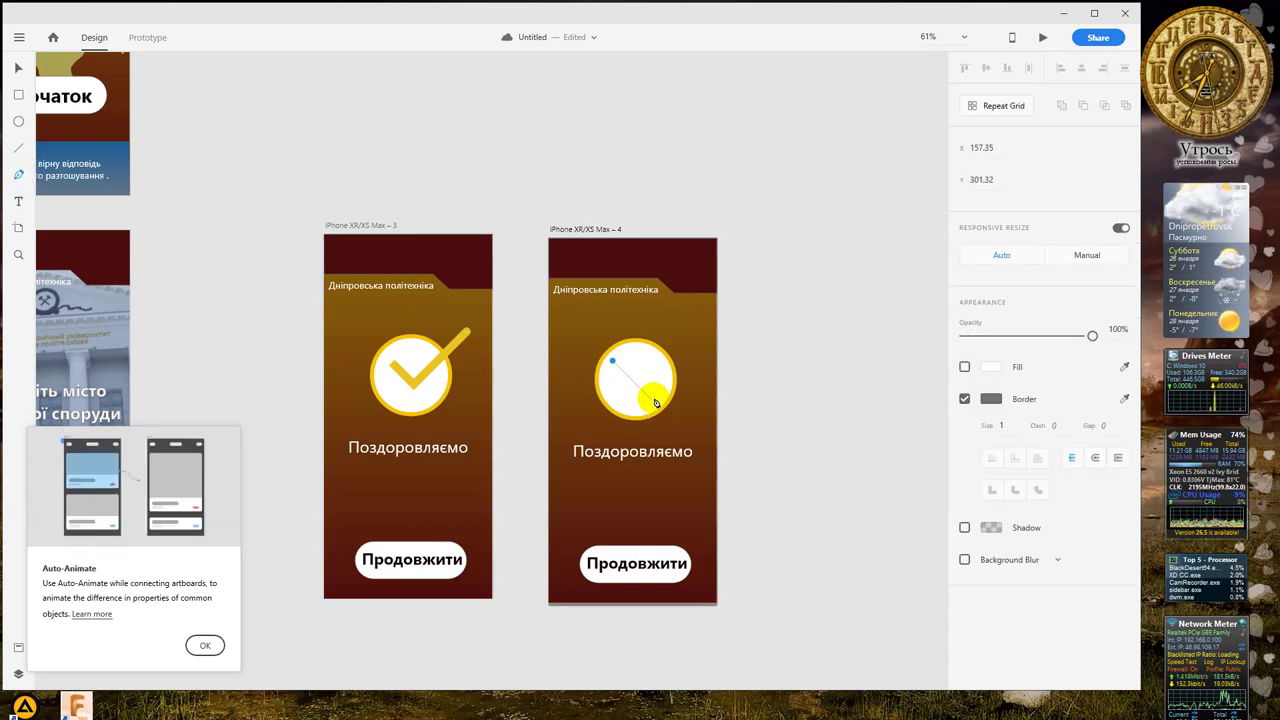
key(Escape)
click(650, 373)
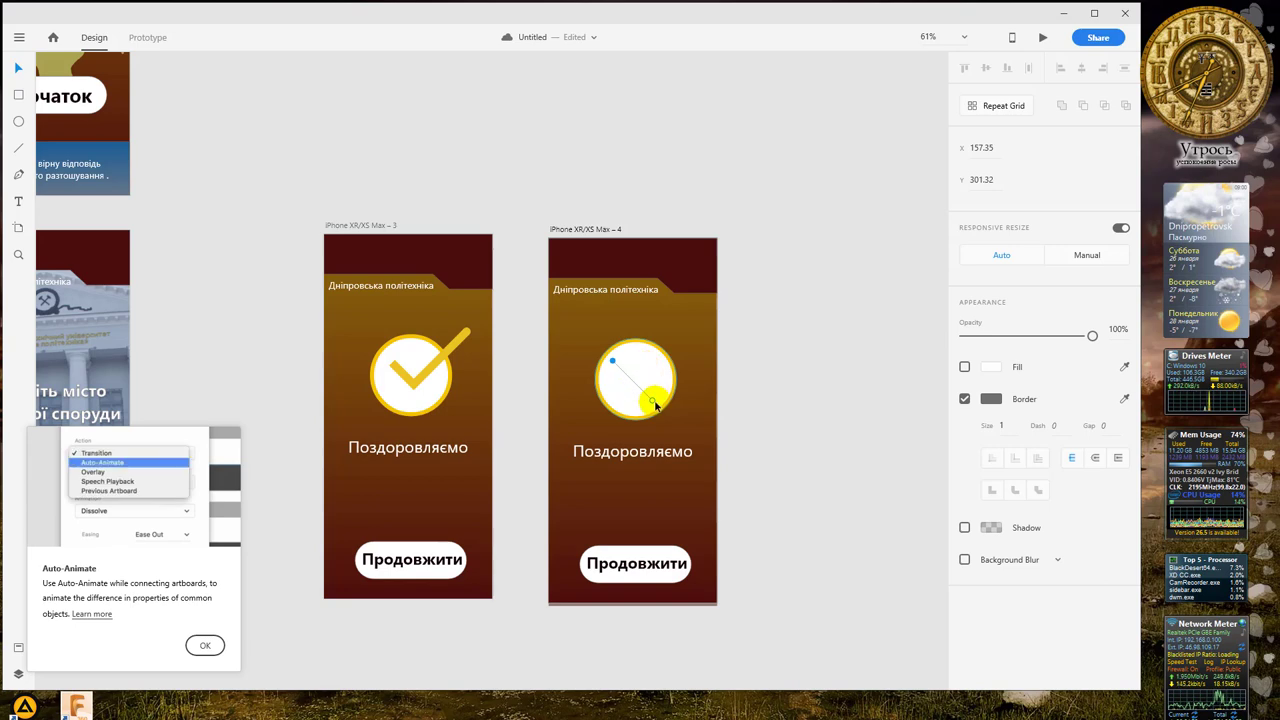
click(648, 374)
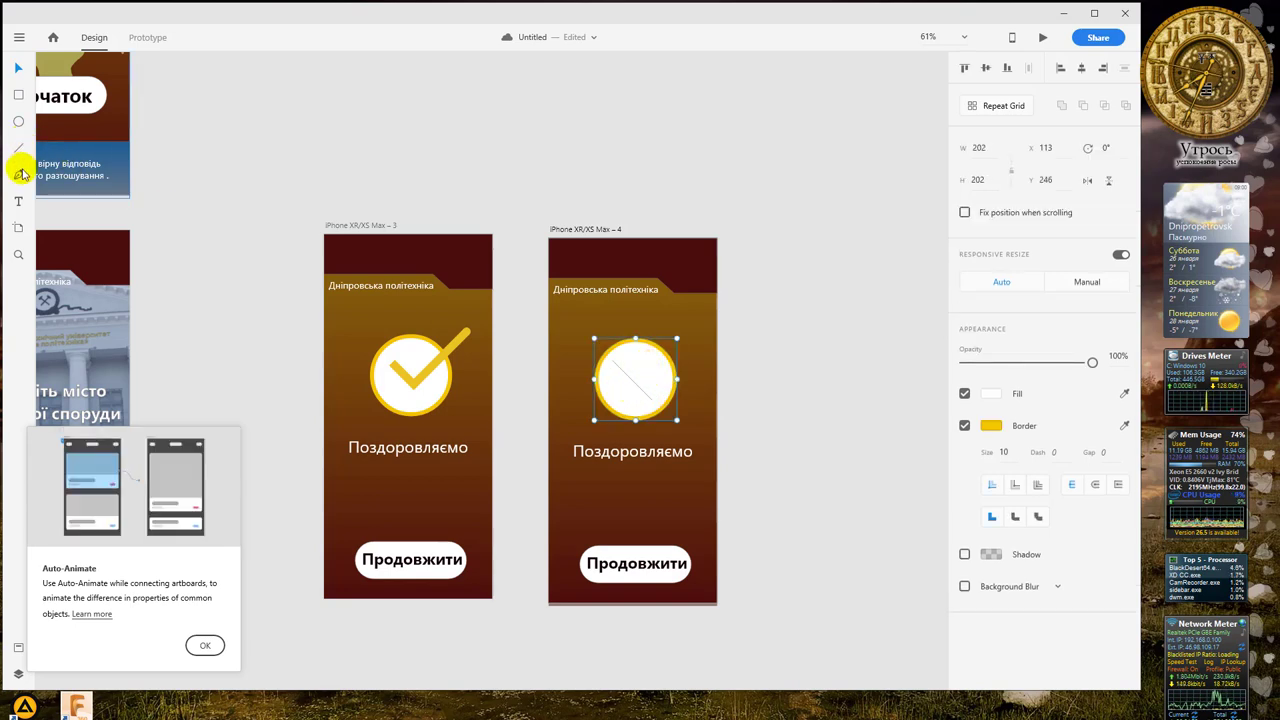
click(624, 362)
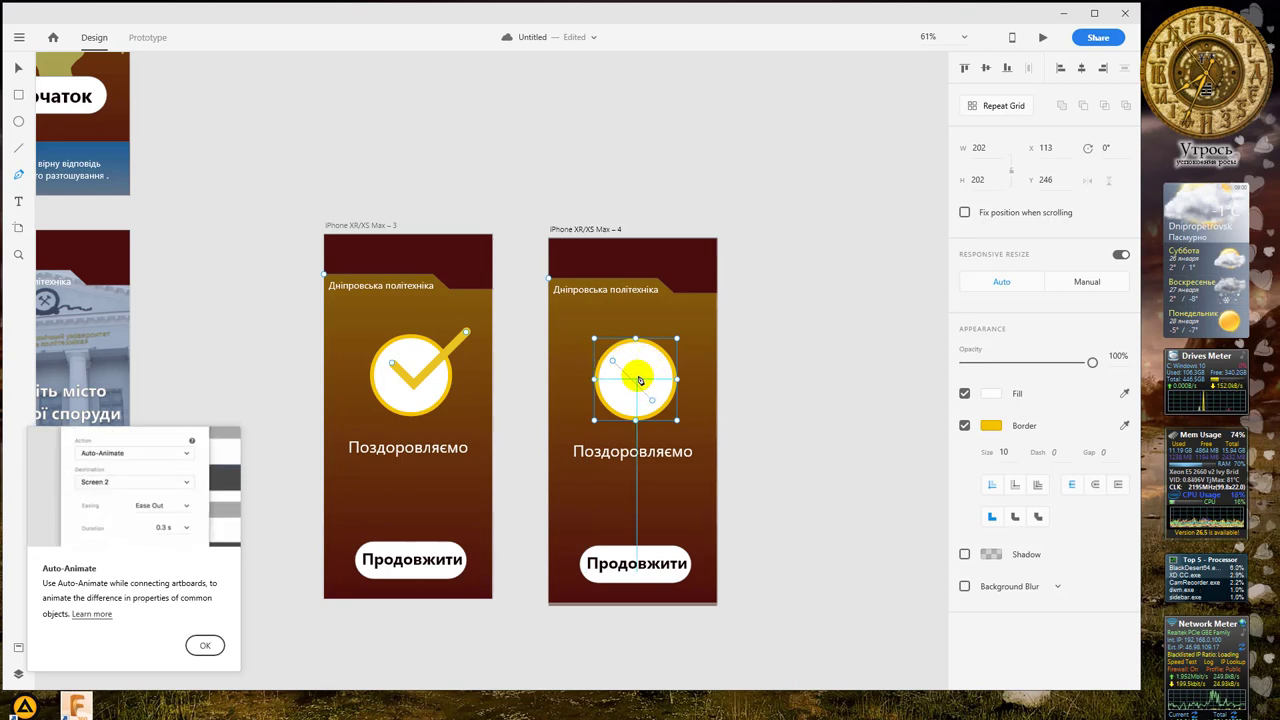
click(652, 364)
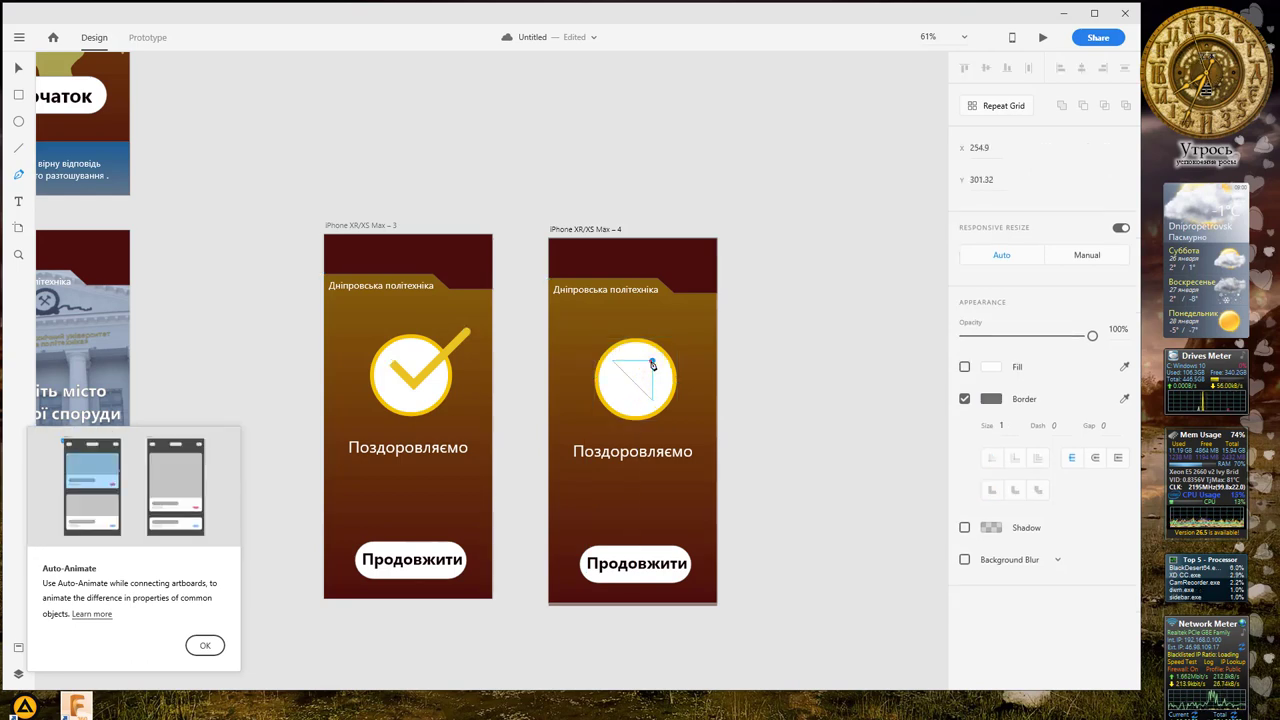
click(617, 403)
key(Escape)
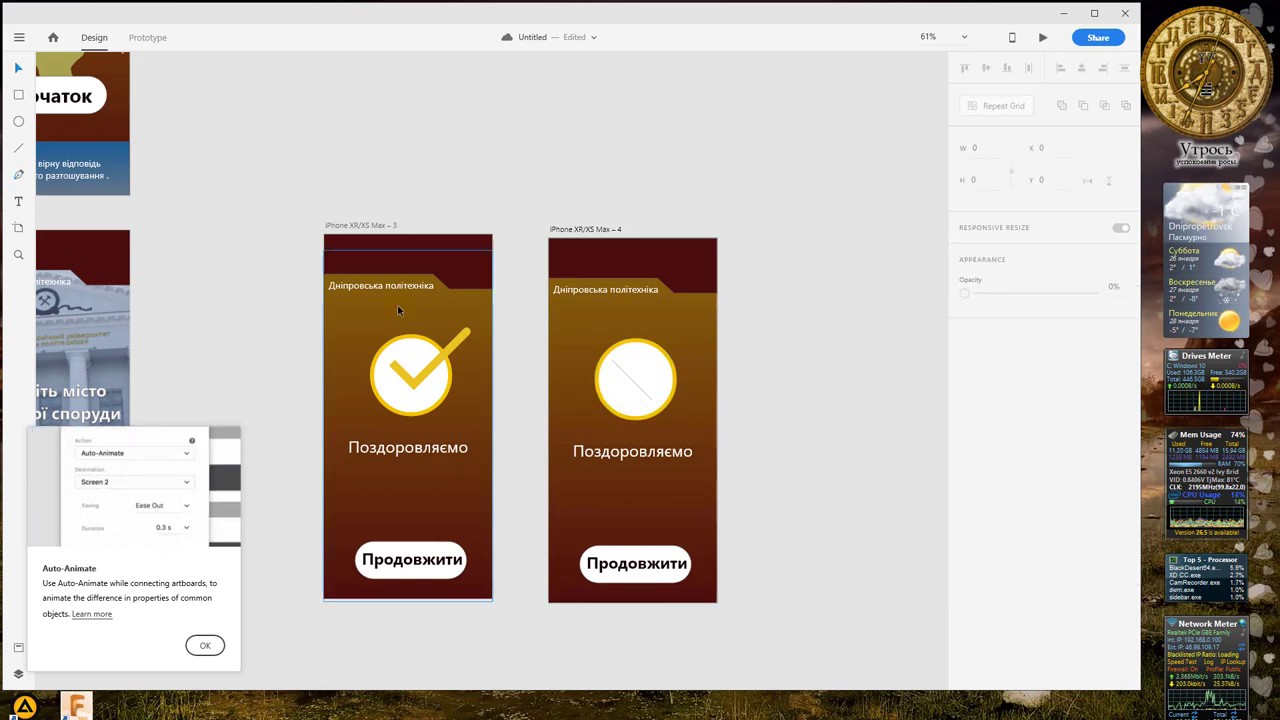
click(654, 364)
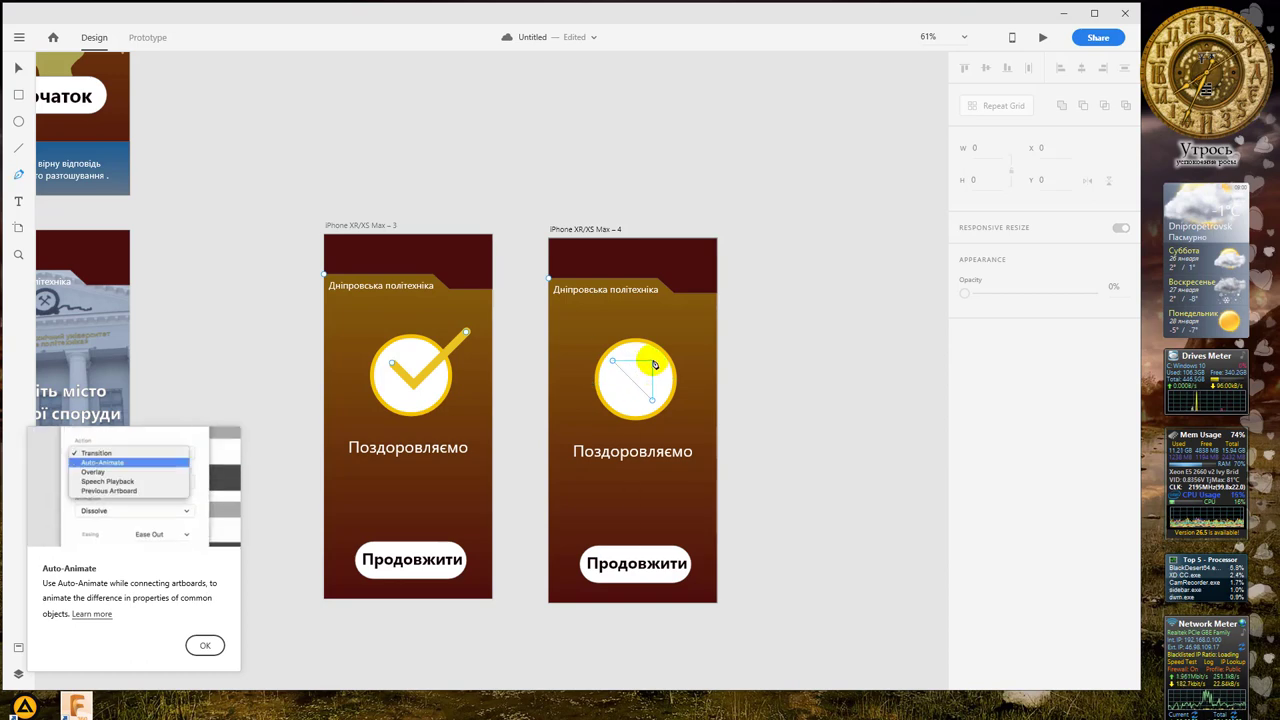
drag(654, 364, 622, 393)
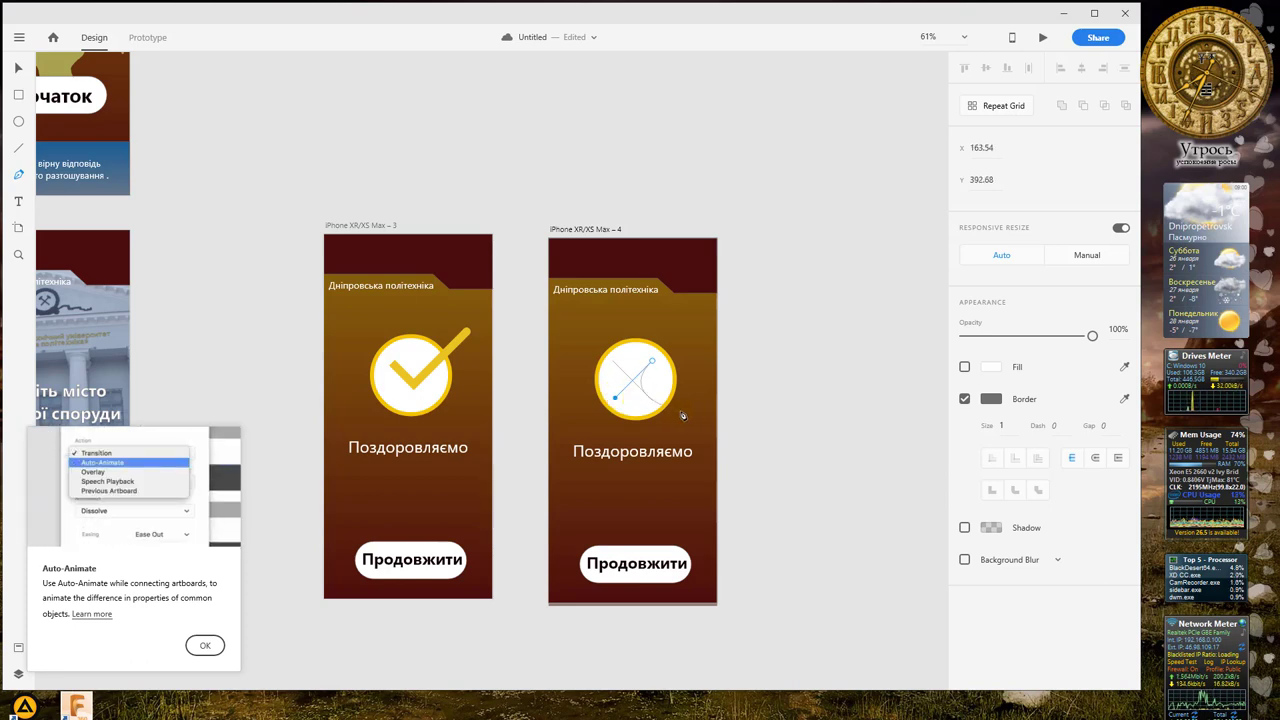
key(Escape)
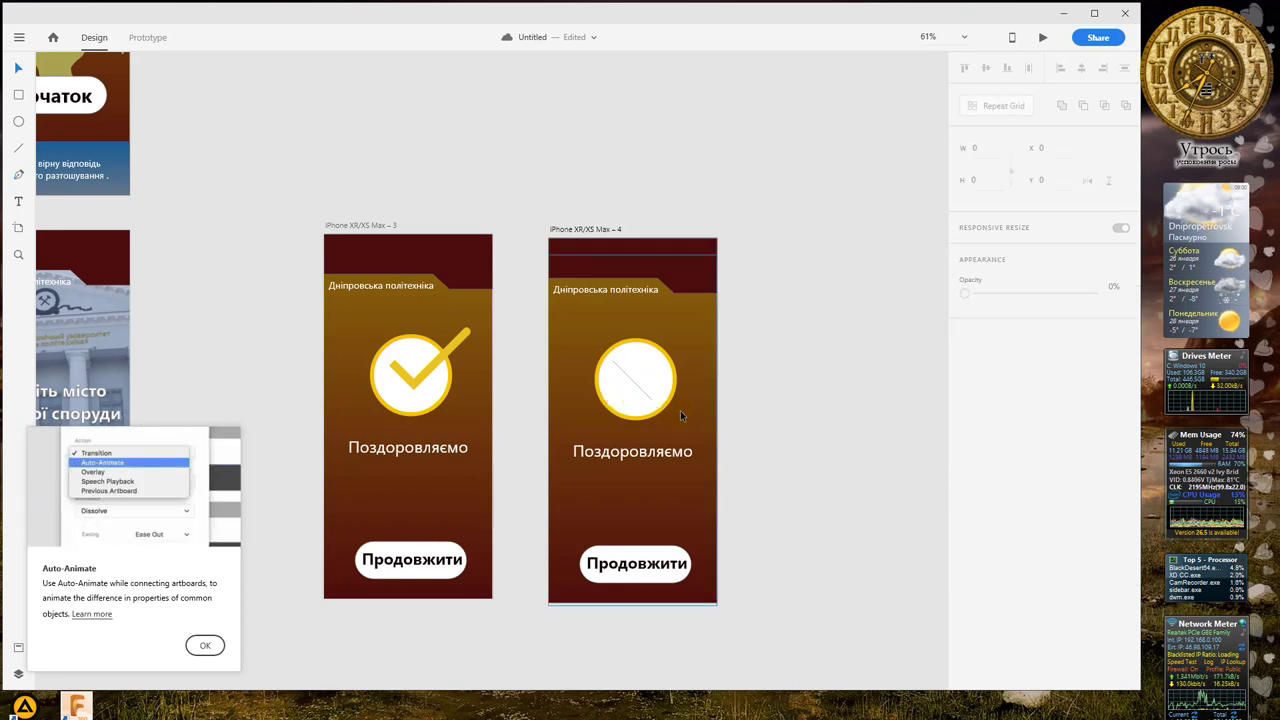
Step: Draw the opposite diagonal of the cross with the Pen tool, from about X 255, Y 301 to X 163, Y 394
click(18, 174)
click(648, 367)
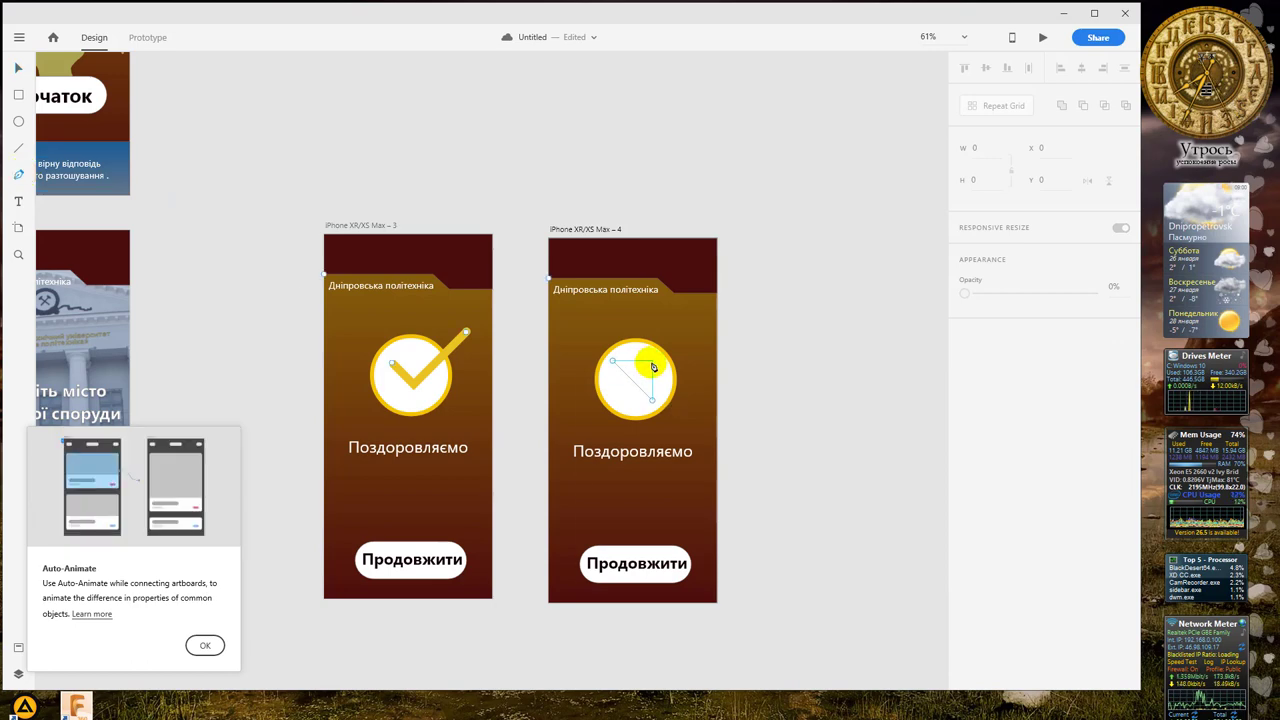
click(653, 365)
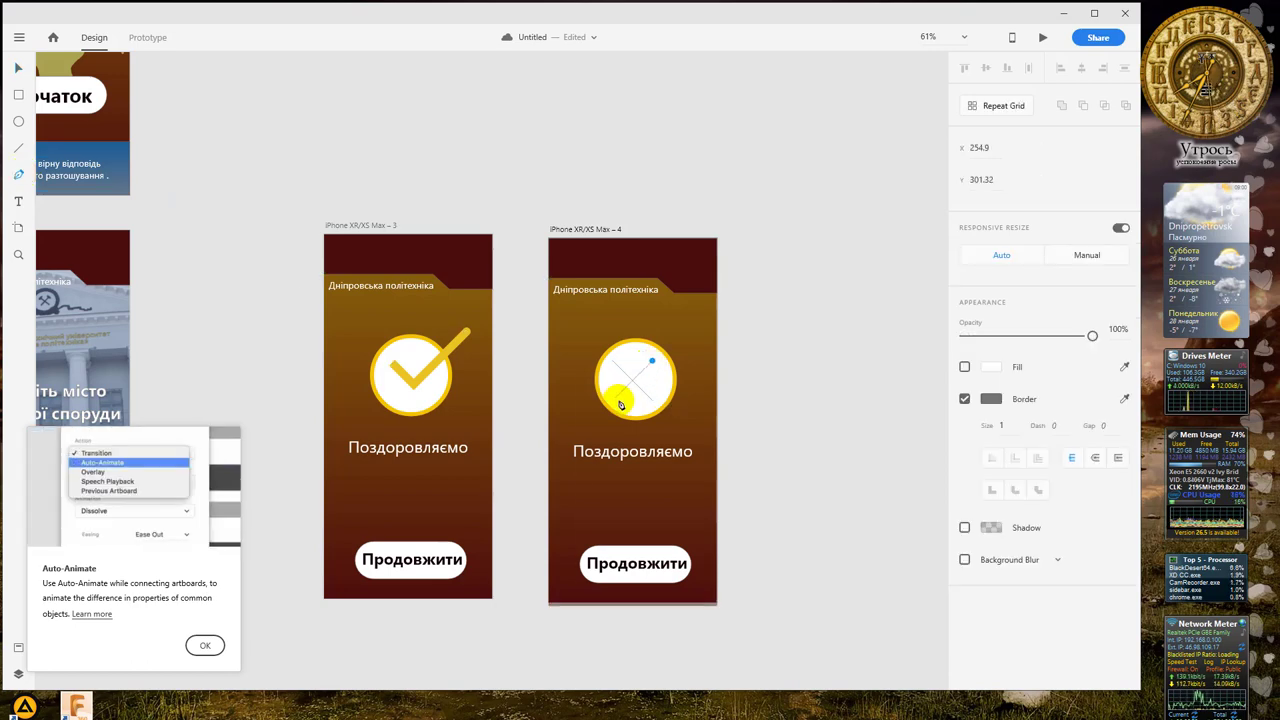
click(615, 399)
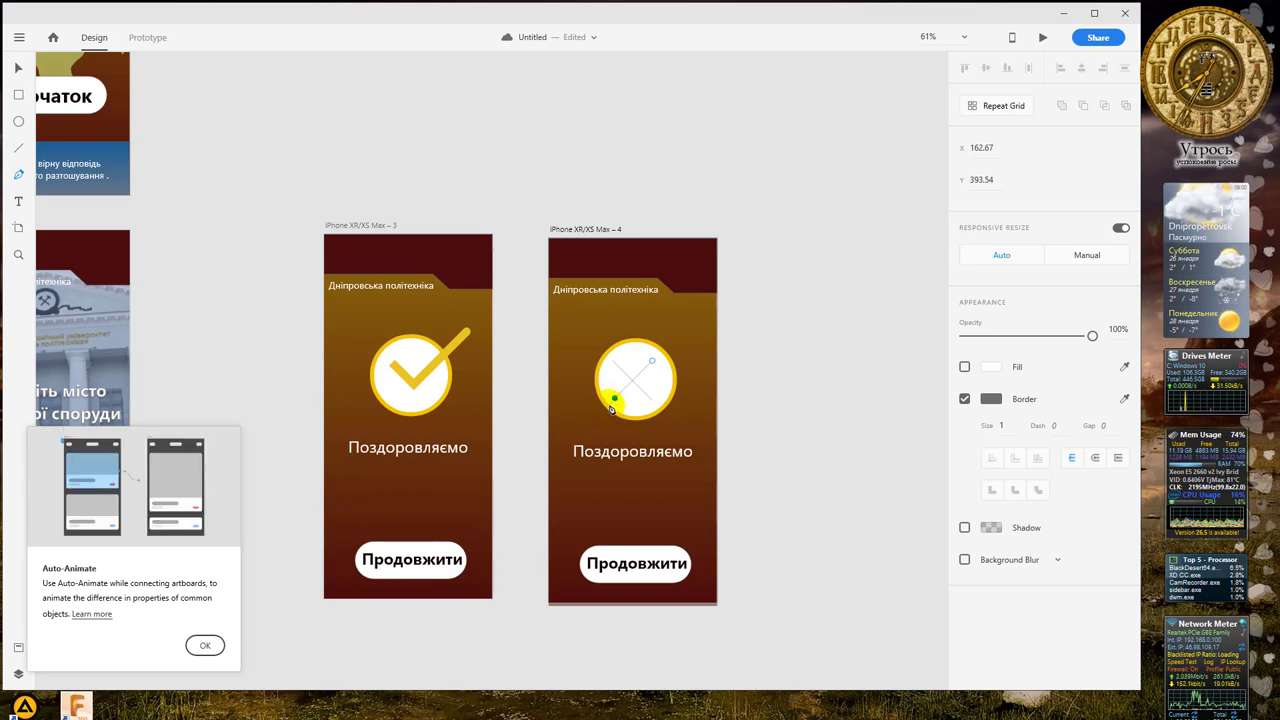
Step: Finish the second diagonal and set the border size of both cross lines to 20
click(617, 401)
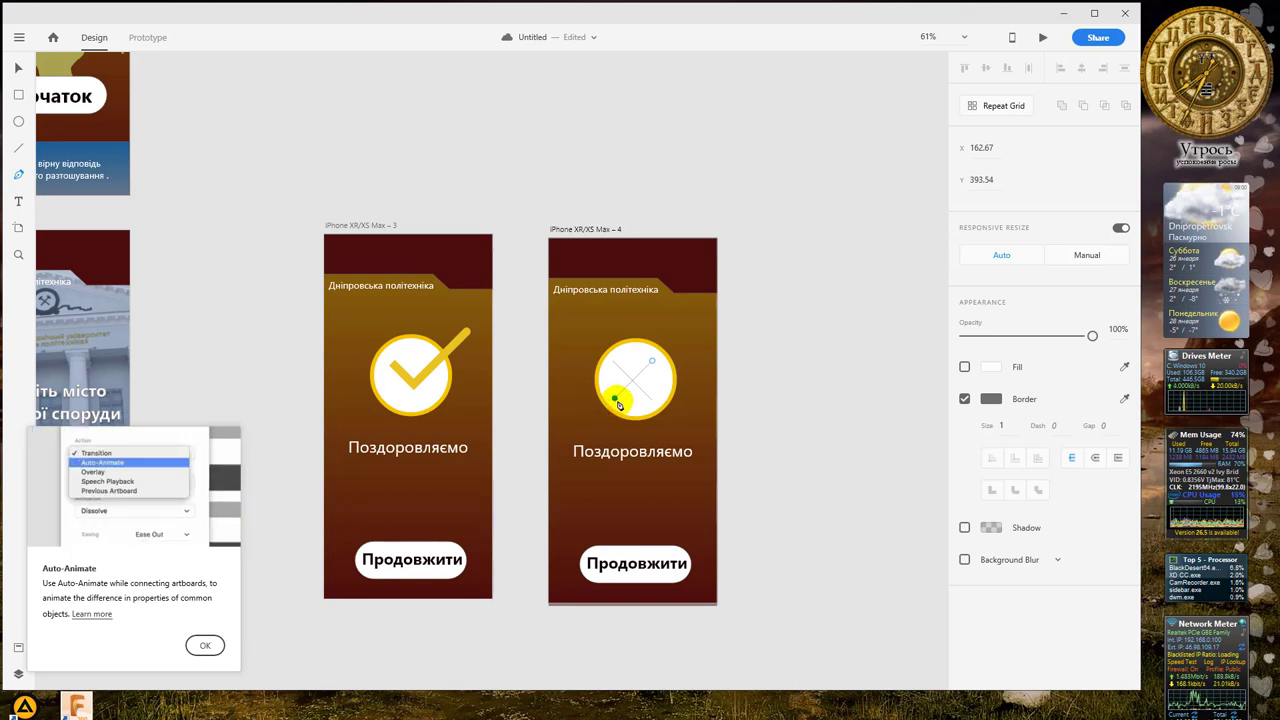
click(615, 400)
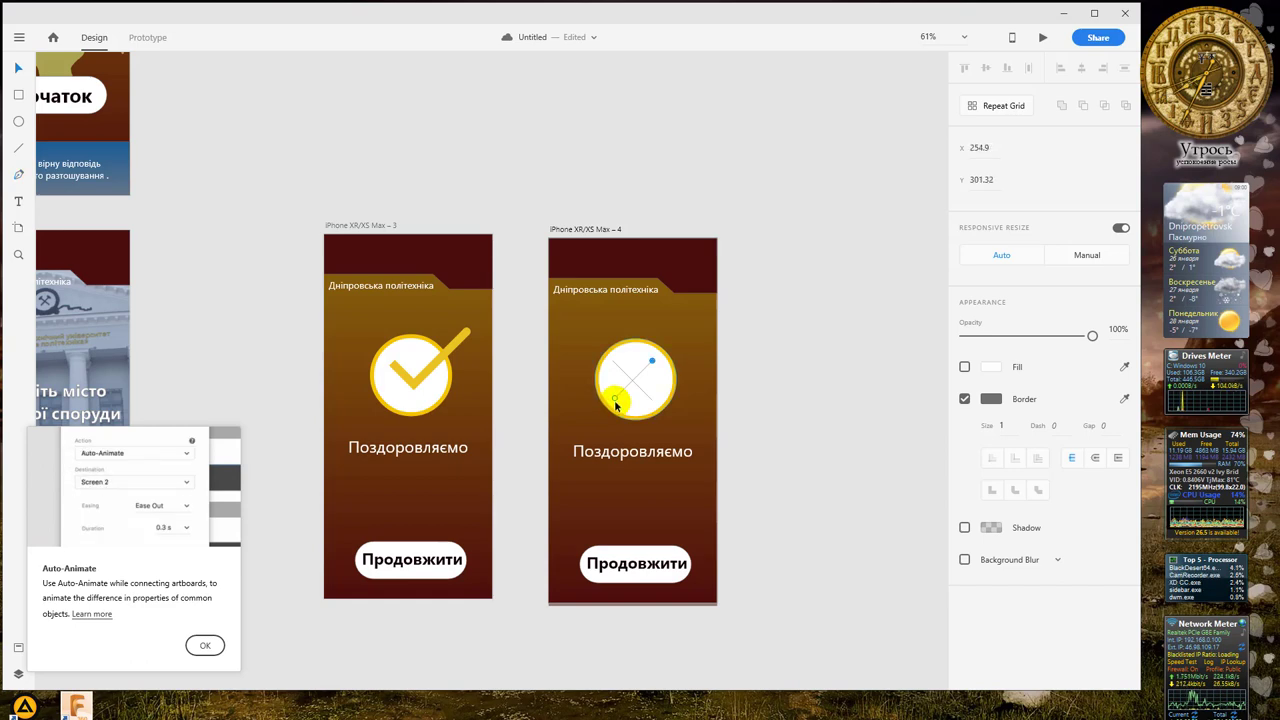
click(1003, 425)
text(20)
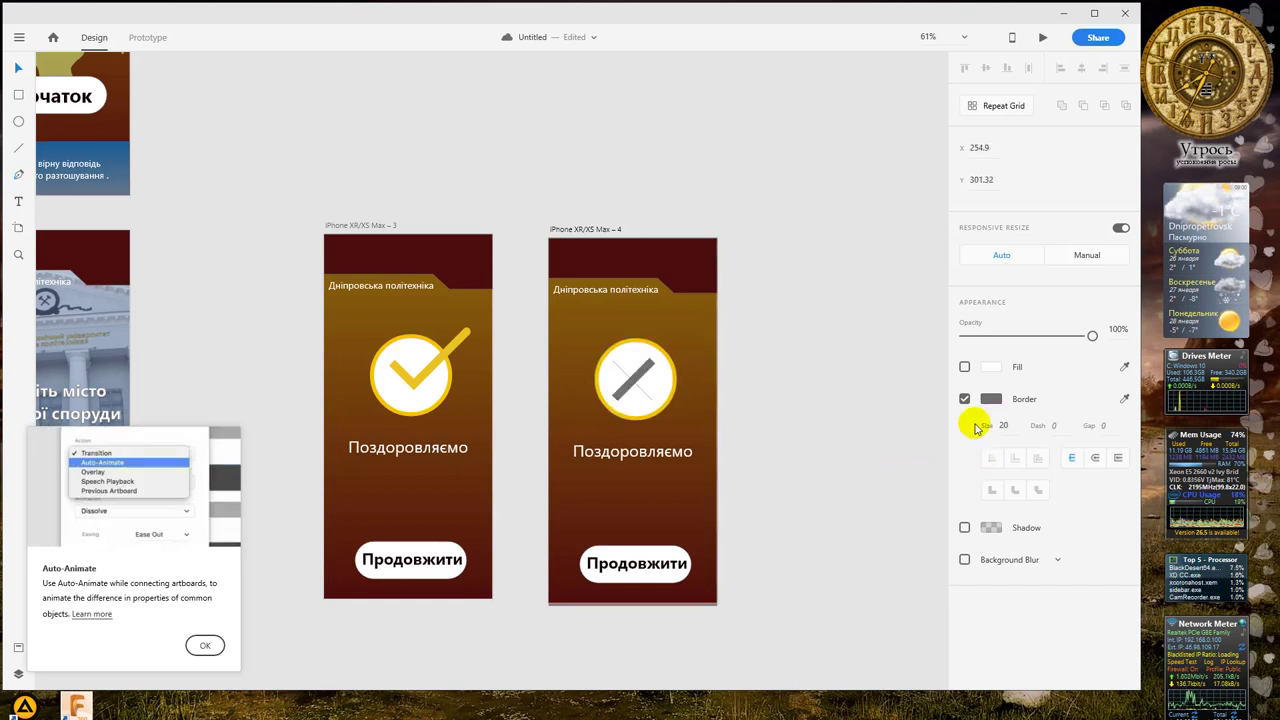
click(651, 381)
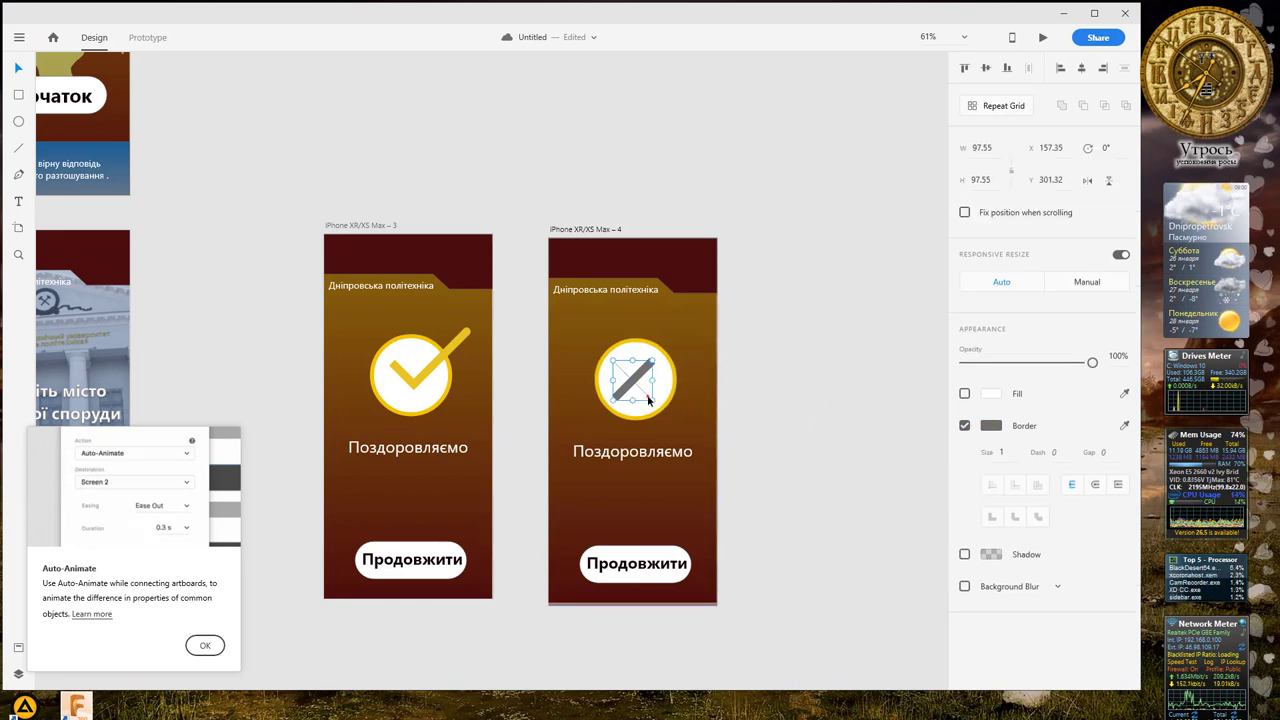
click(1015, 452)
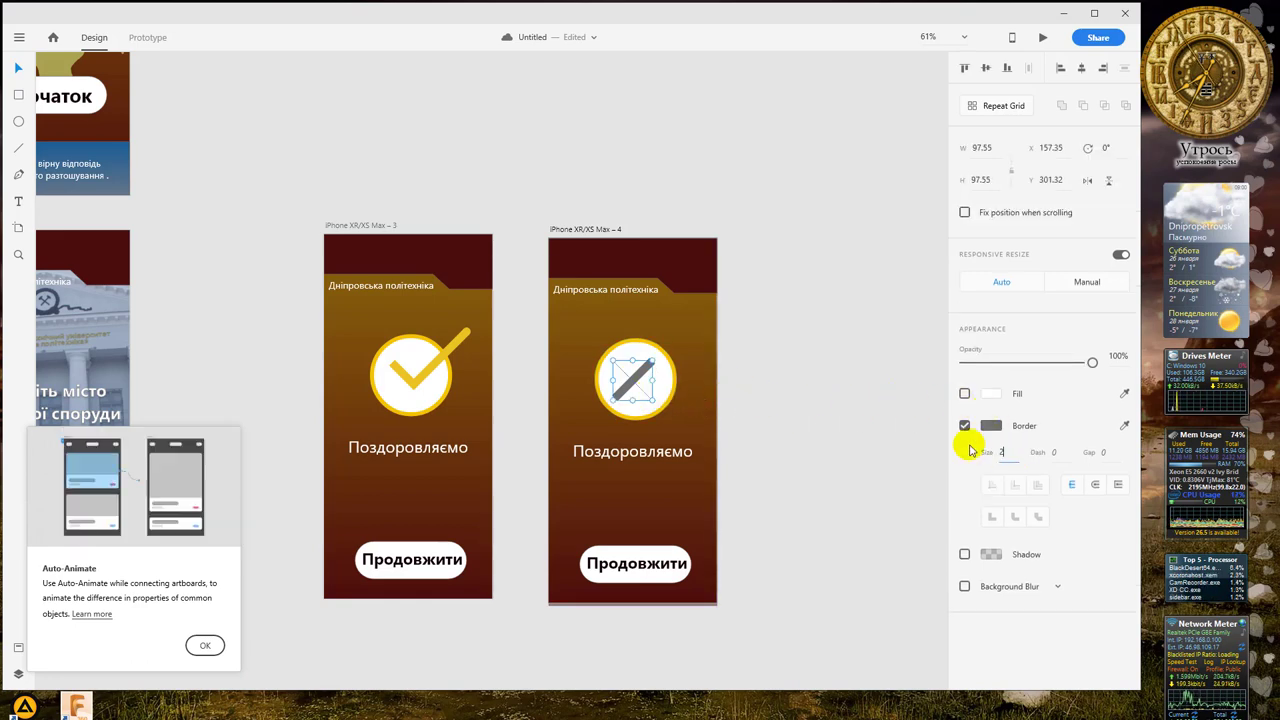
Step: Recolour the borders of both diagonals of the cross pure red, #FF0000
click(990, 426)
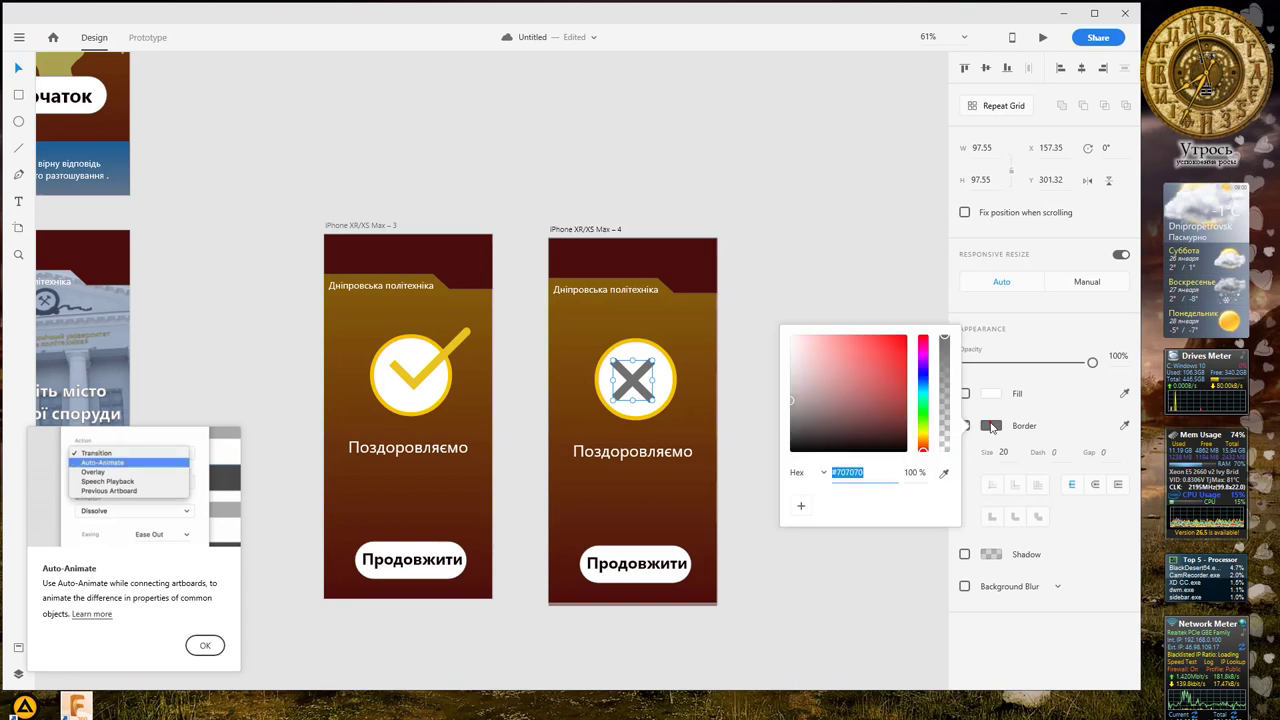
drag(929, 428, 925, 332)
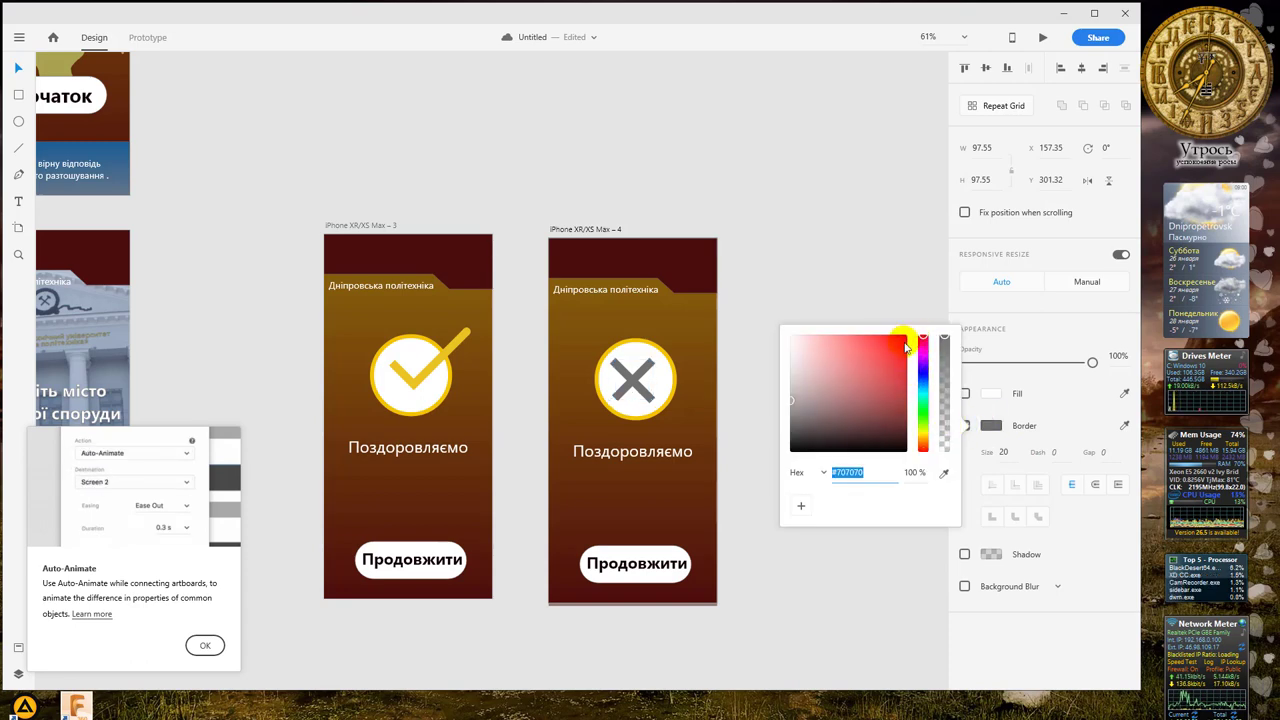
click(906, 342)
click(648, 370)
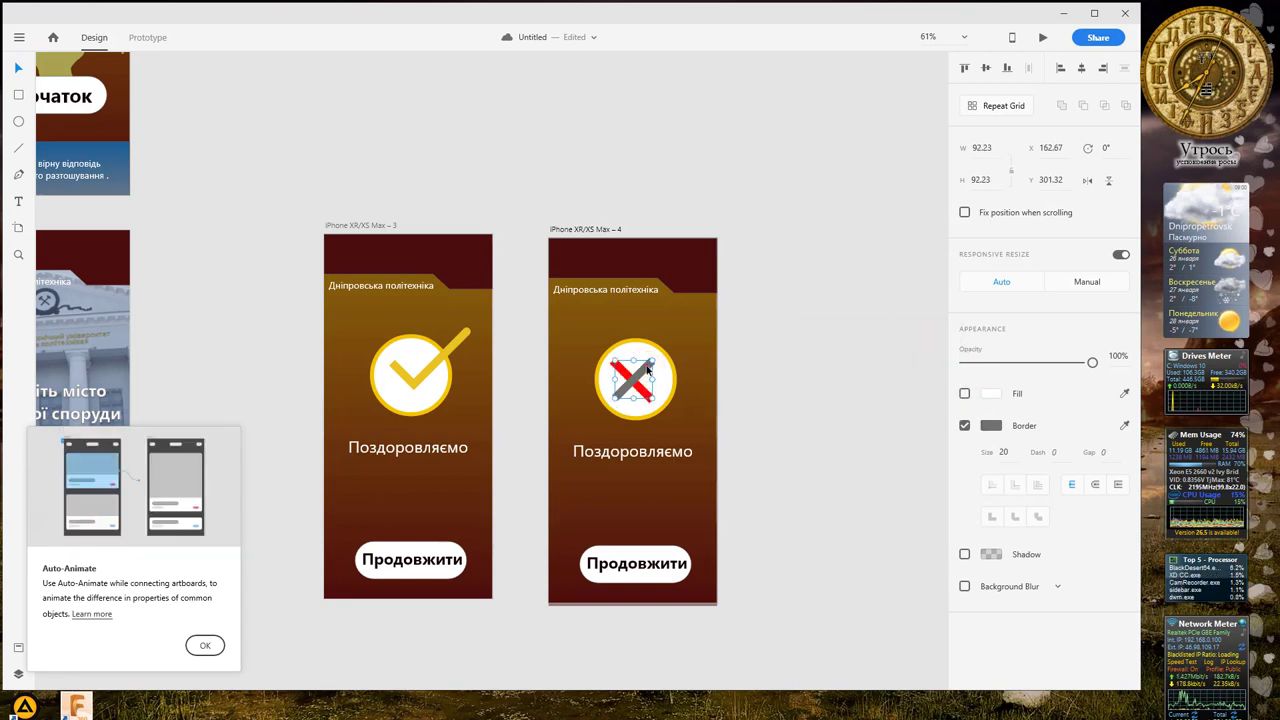
click(988, 424)
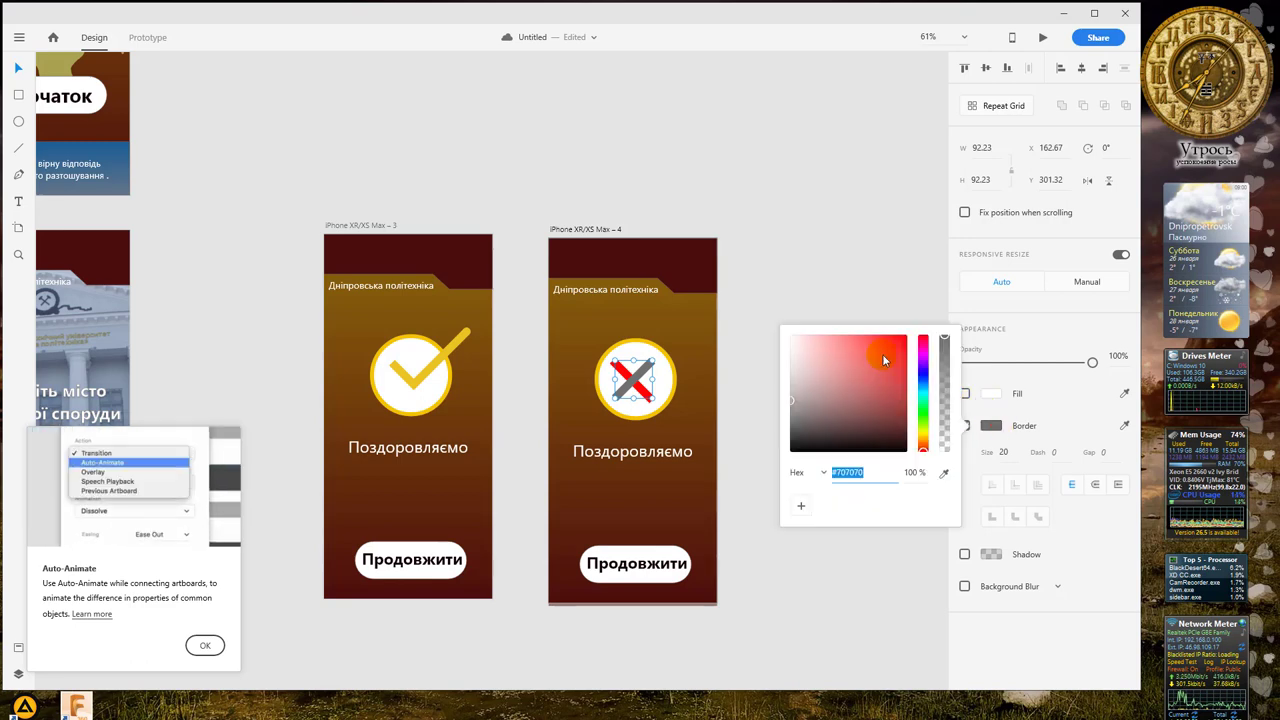
click(908, 338)
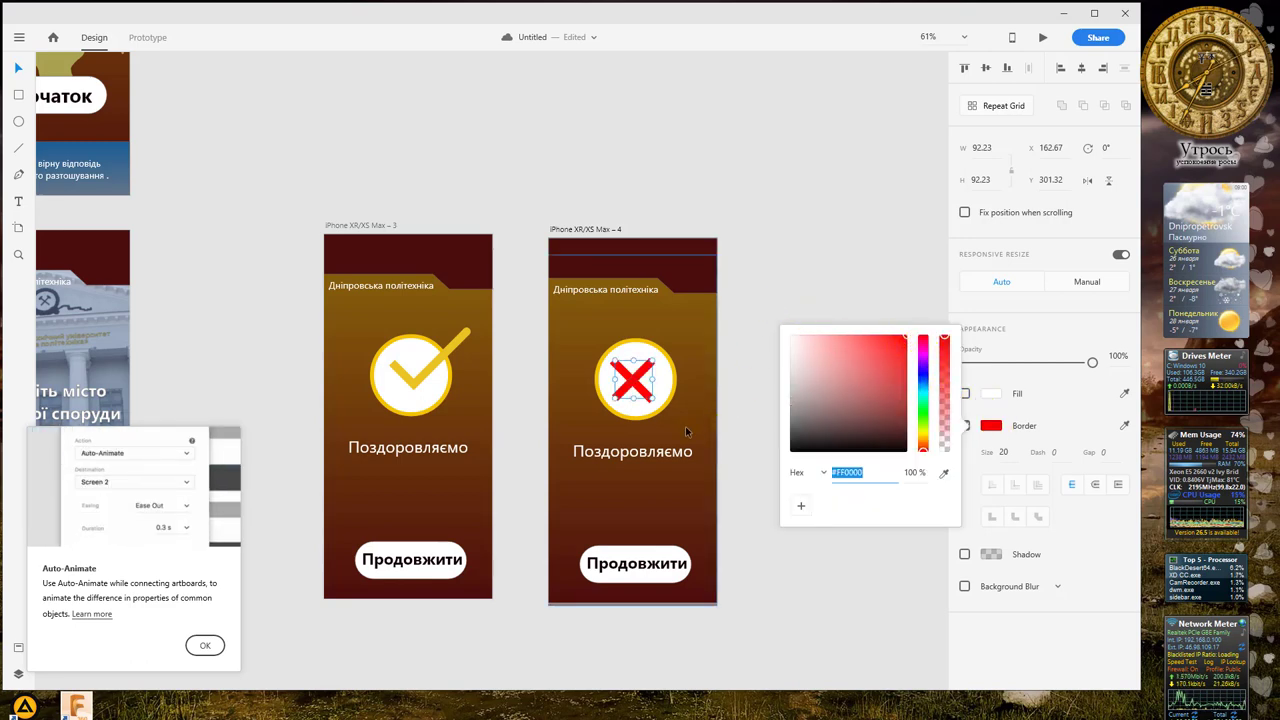
Step: Replace the text "Поздоровляємо" below the red cross with "Відповідь не вірна" on two lines
double_click(654, 455)
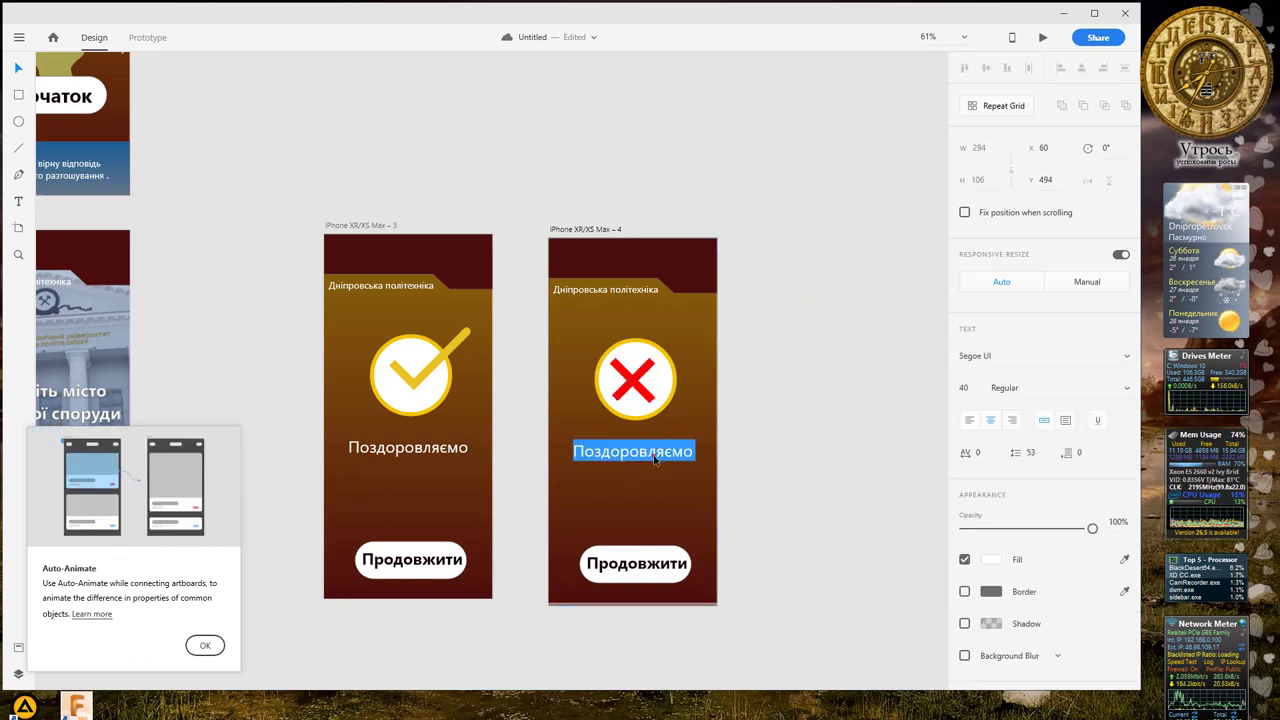
text(Віл)
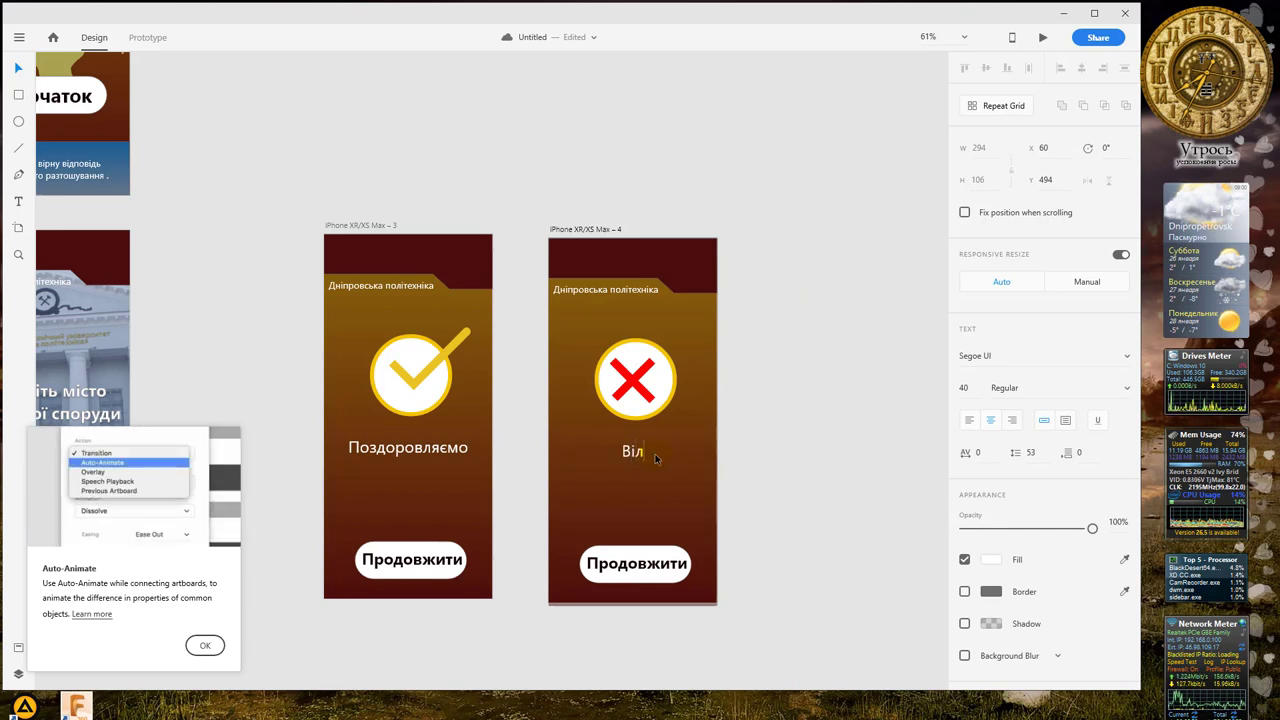
text(дповіть)
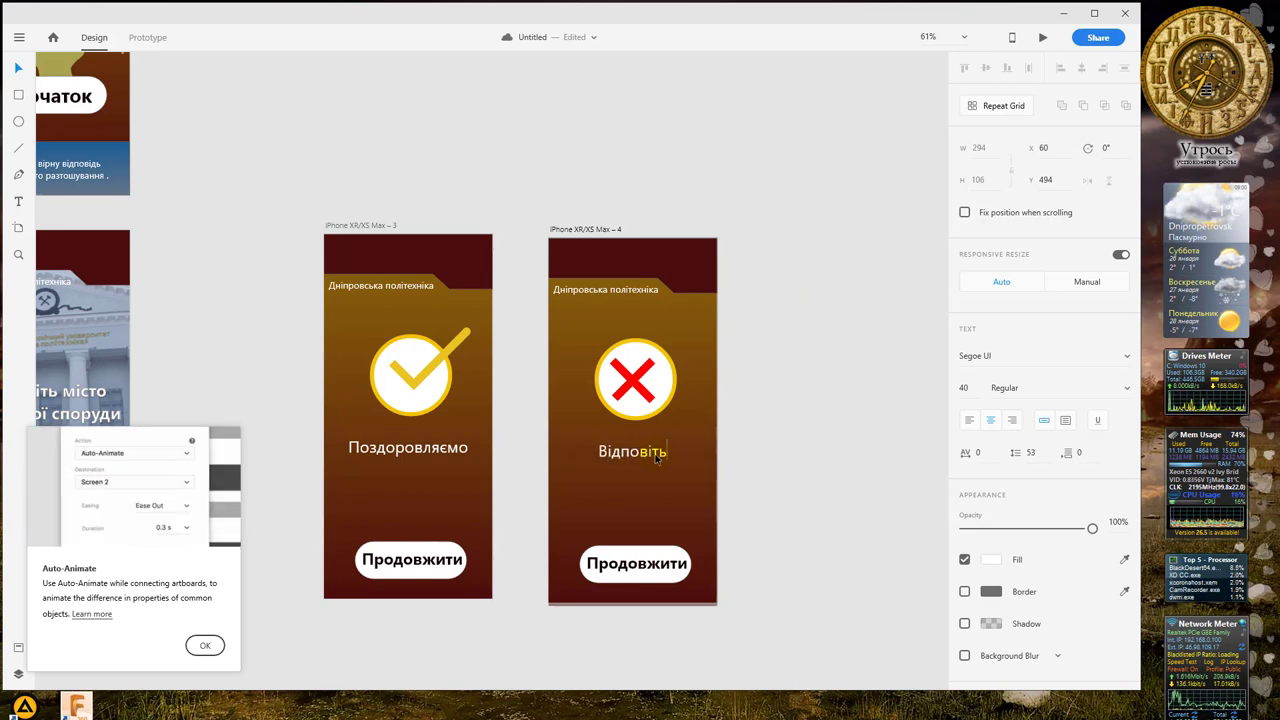
key(BackSpace)
key(BackSpace)
text(д)
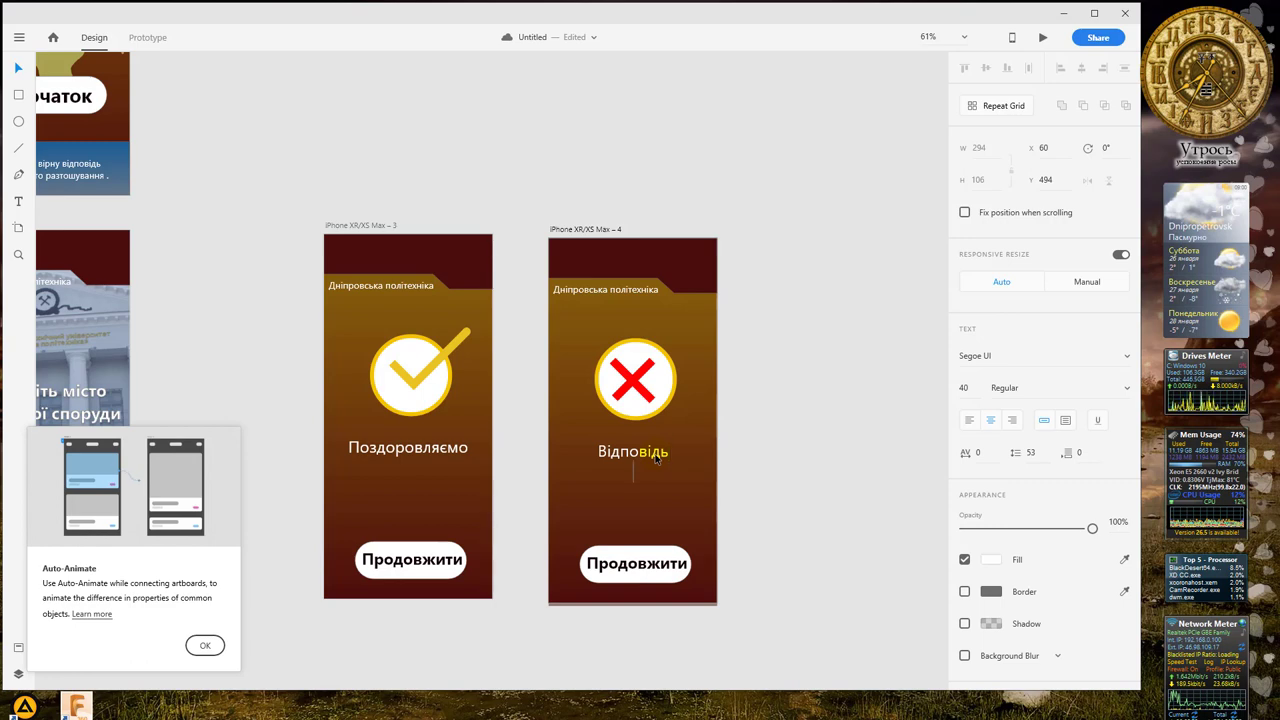
text(ь не ві)
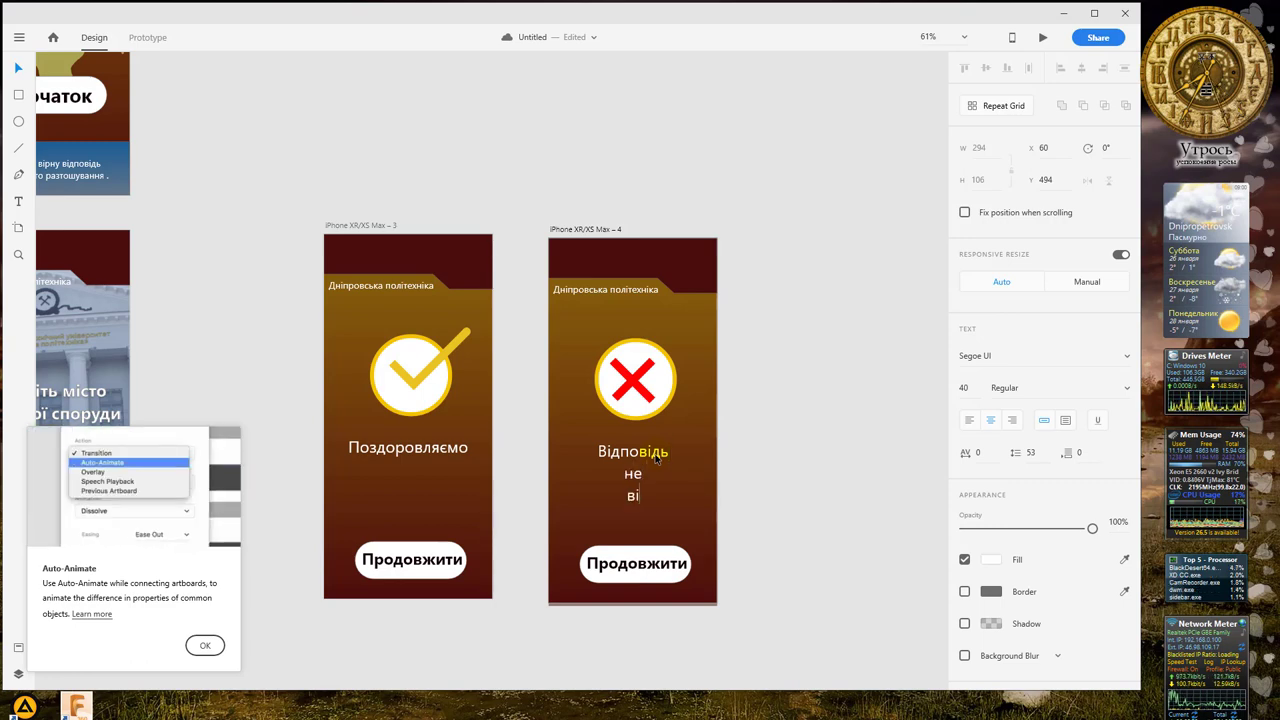
key(BackSpace)
text(вір)
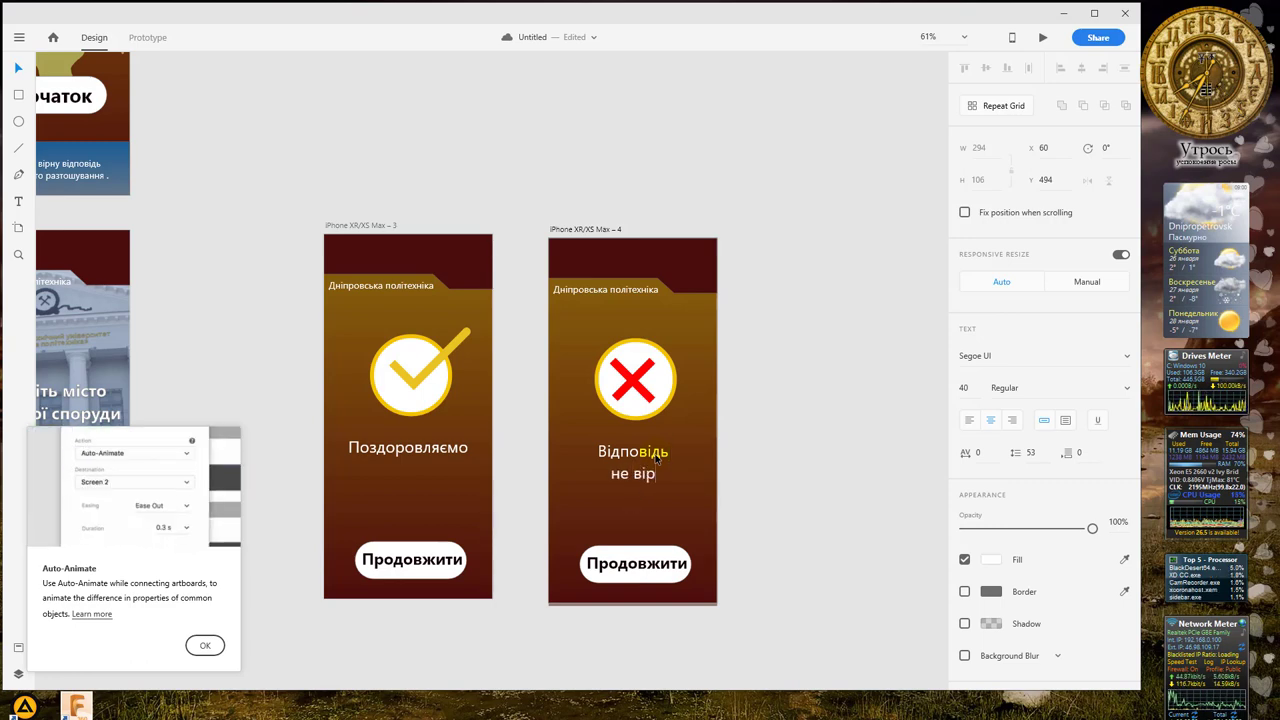
text(на)
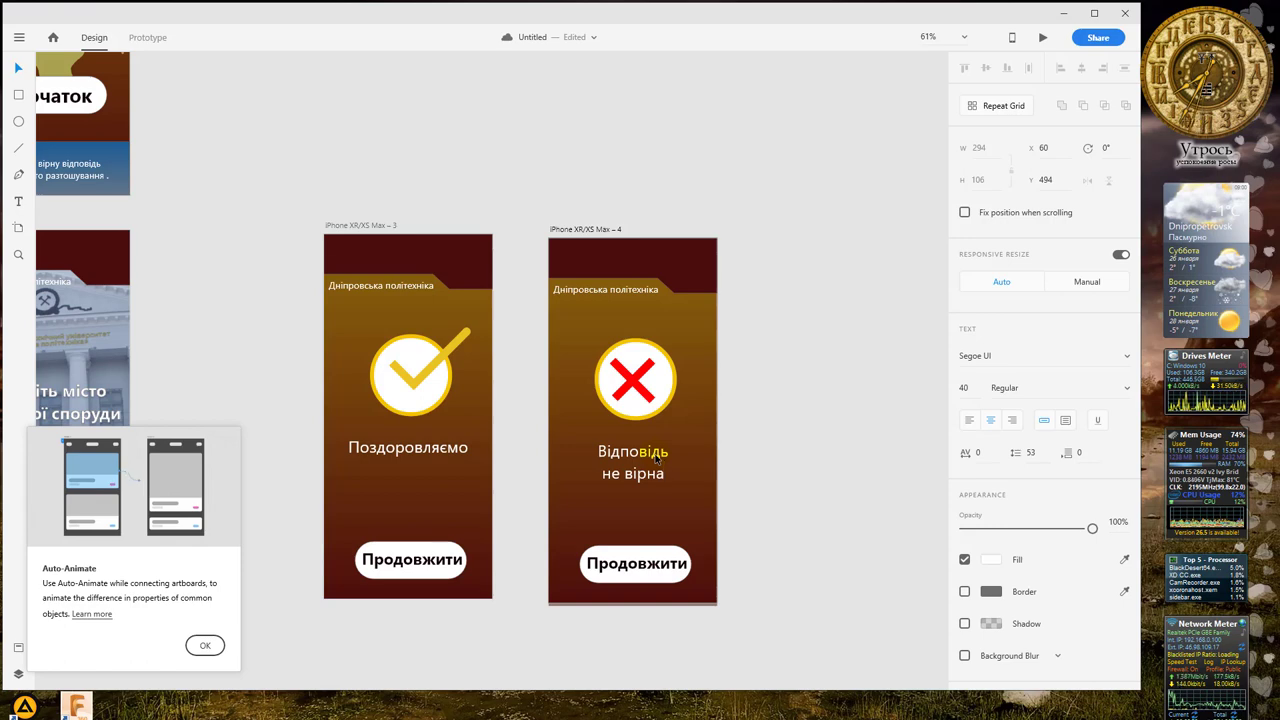
click(19, 68)
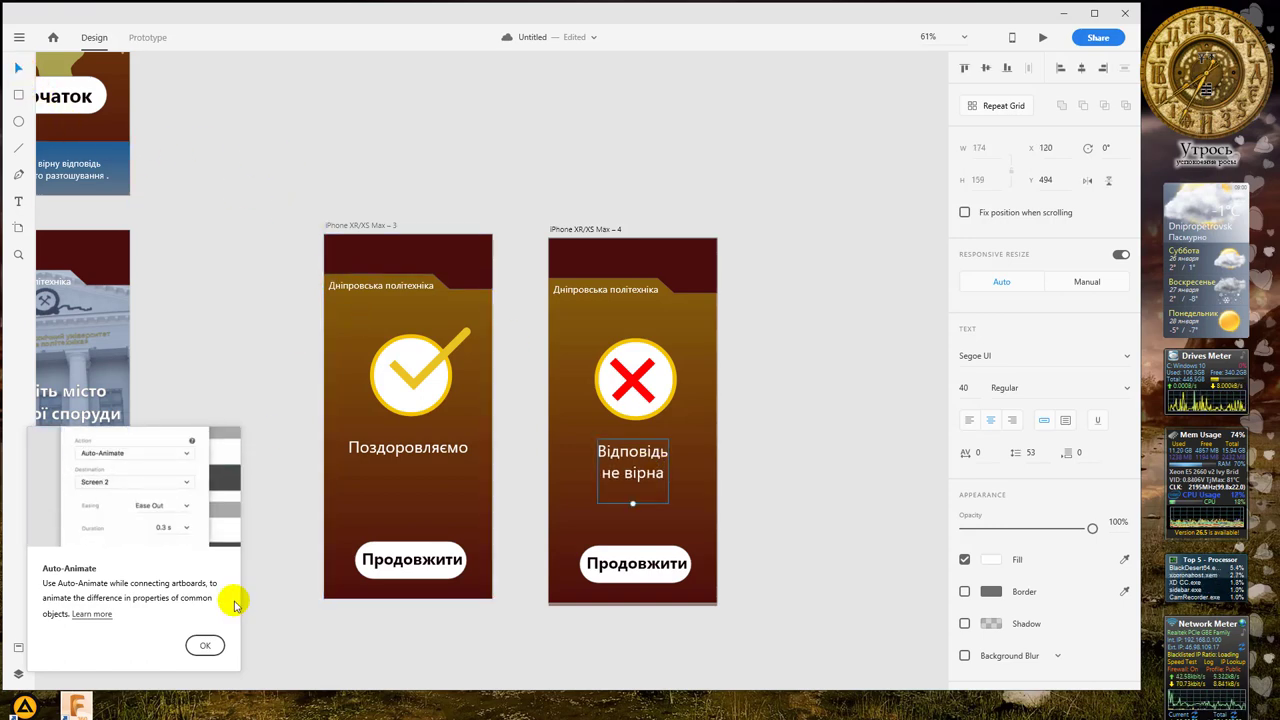
Step: Dismiss the Auto-Animate tip that covers part of the canvas
click(201, 647)
scroll(423, 320, left, 3)
scroll(423, 322, down, 1)
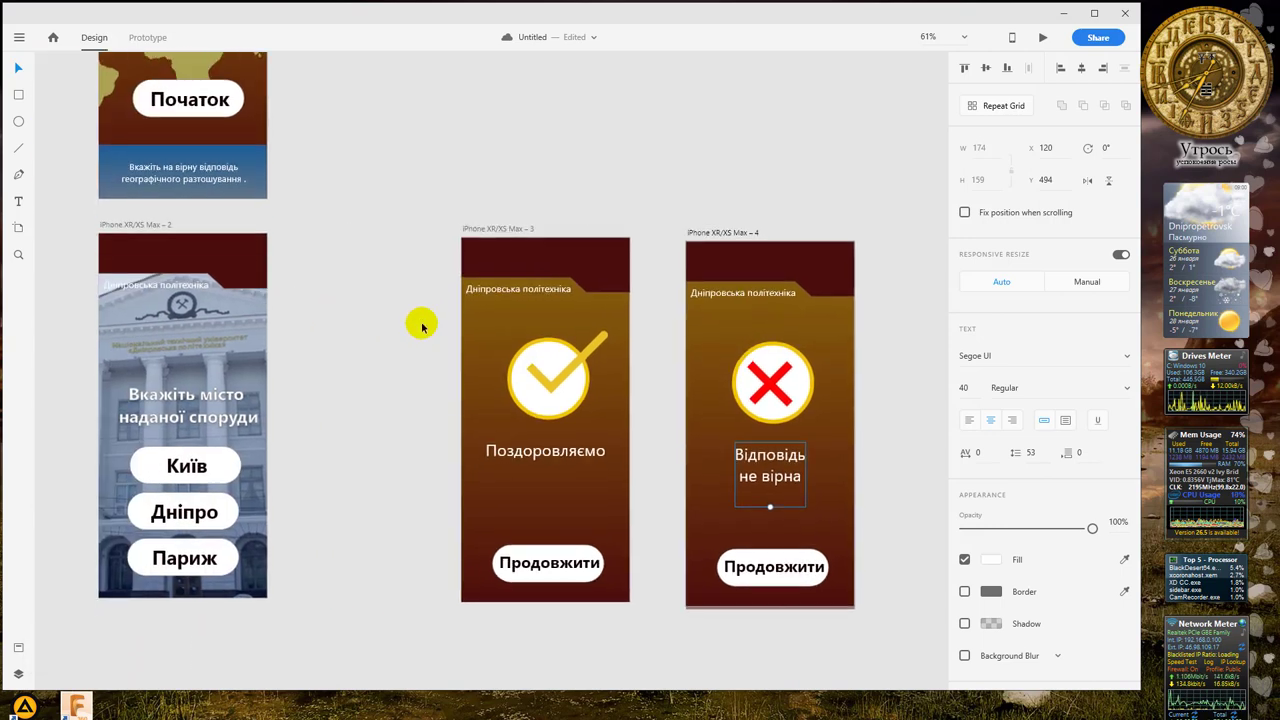
scroll(390, 266, down, 3)
scroll(395, 211, up, 3)
scroll(420, 206, left, 1)
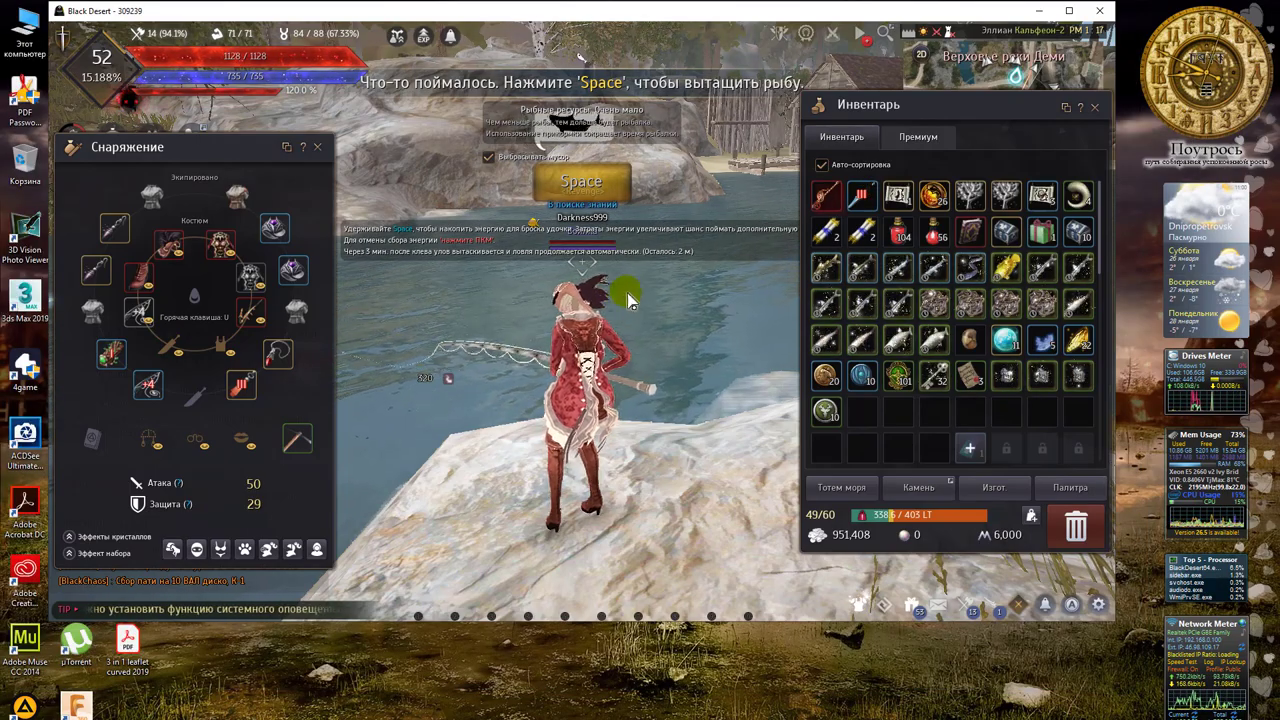
Step: In the Black Desert game window, reel in the hooked fish and collect the catch
key(space)
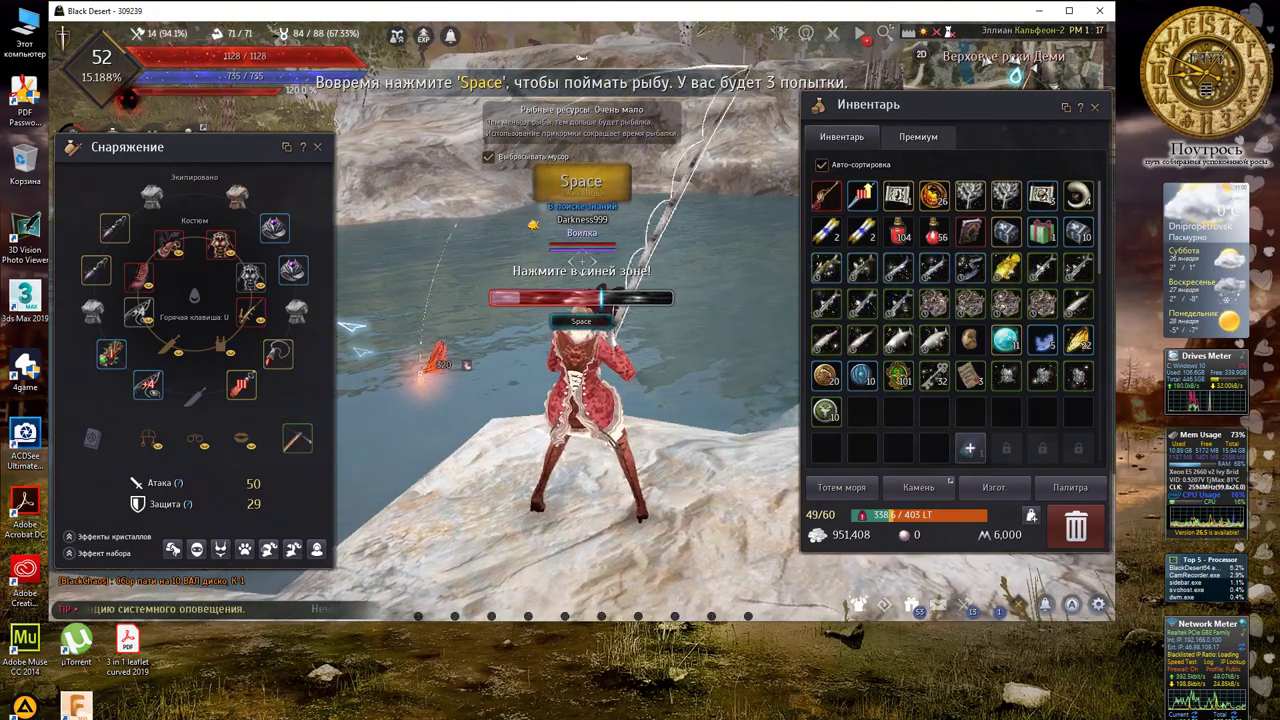
key(space)
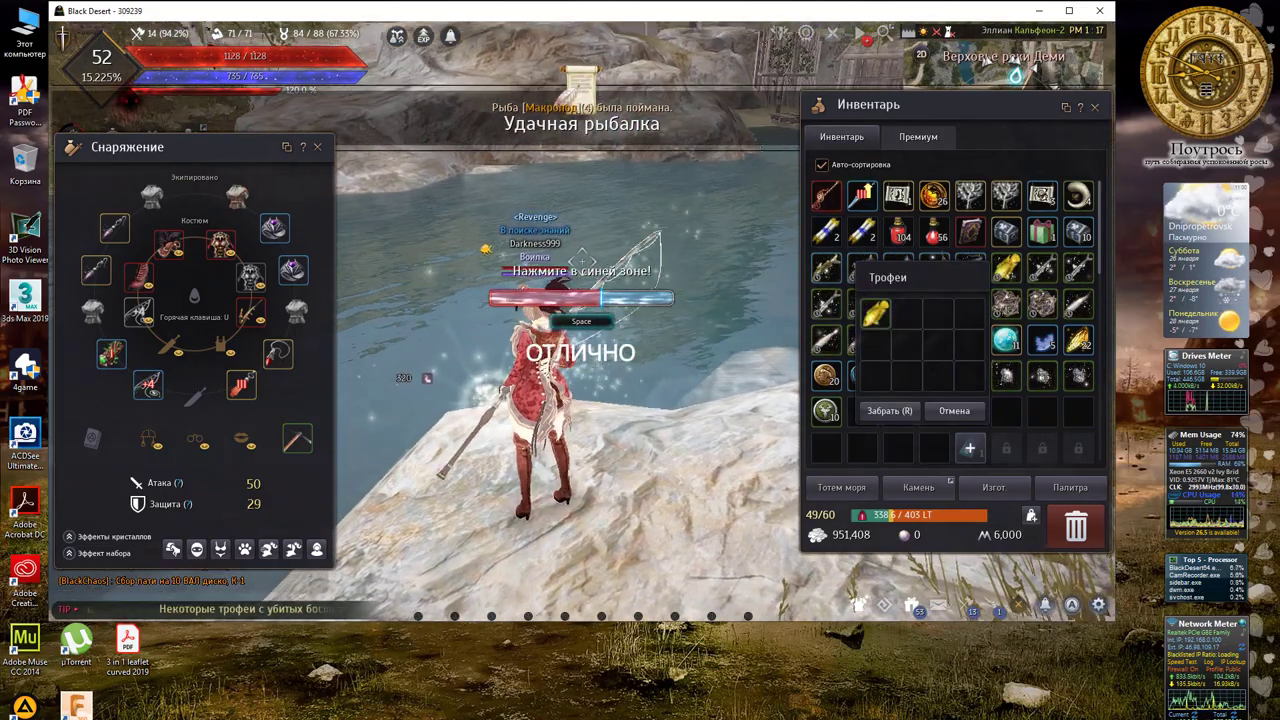
key(r)
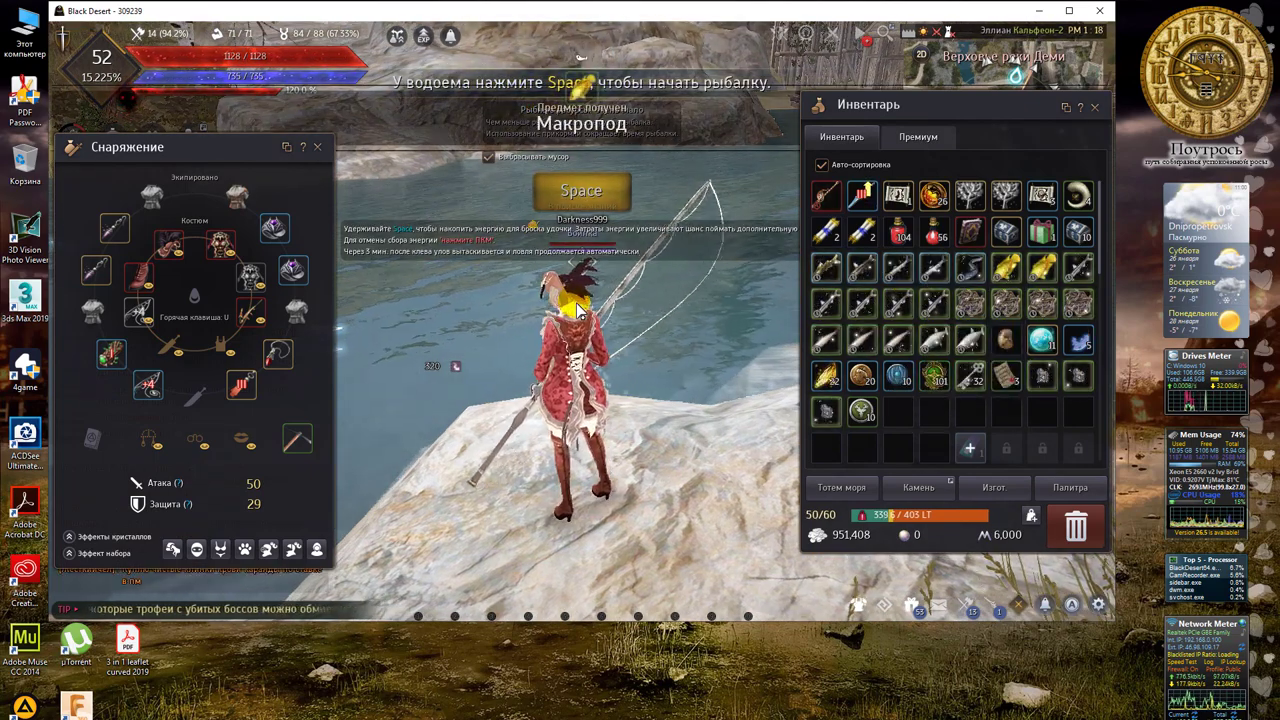